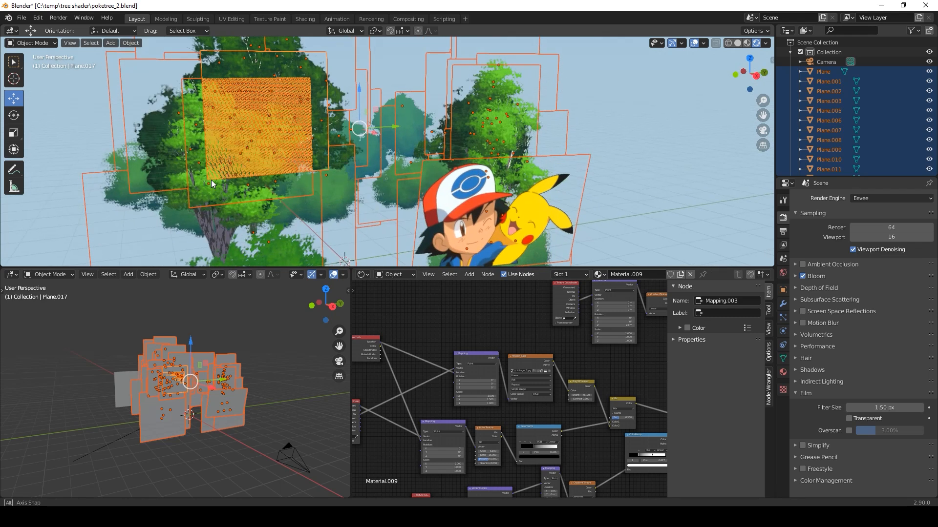
- Place a linked duplicate of the large tree's bright green foliage plane beside the original and adjust its position
key(alt+a)
click(280, 137)
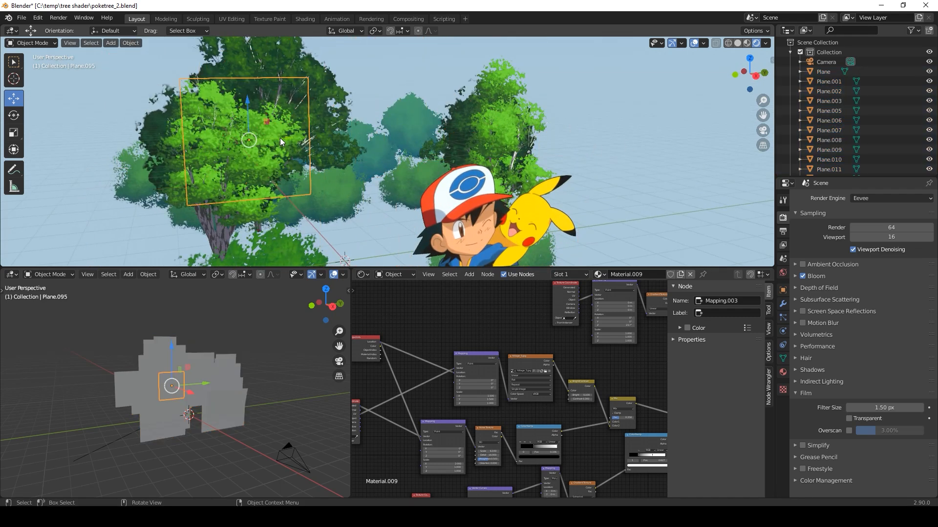
key(alt+d)
click(342, 123)
key(g)
click(342, 169)
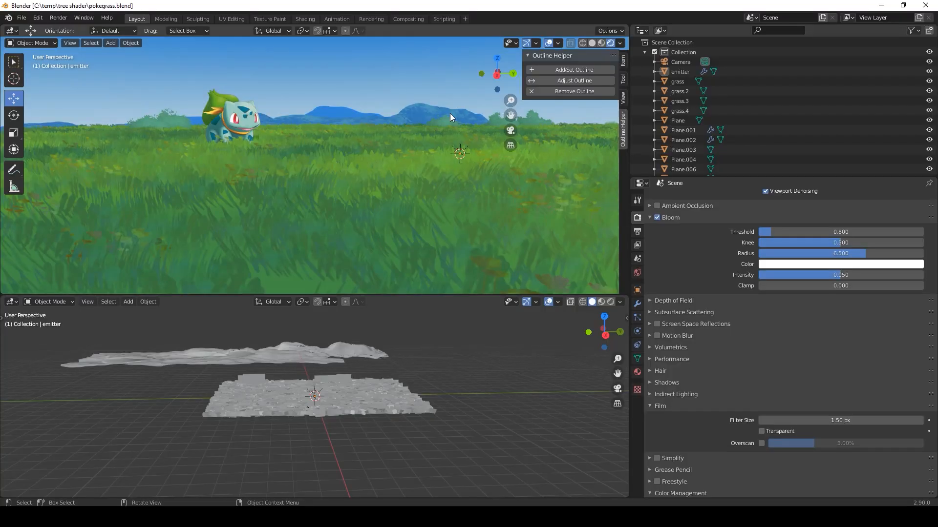
- Duplicate the distant bush plane along the horizon toward Bulbasaur, and place a linked duplicate of the copy even closer
click(450, 114)
key(shift+d)
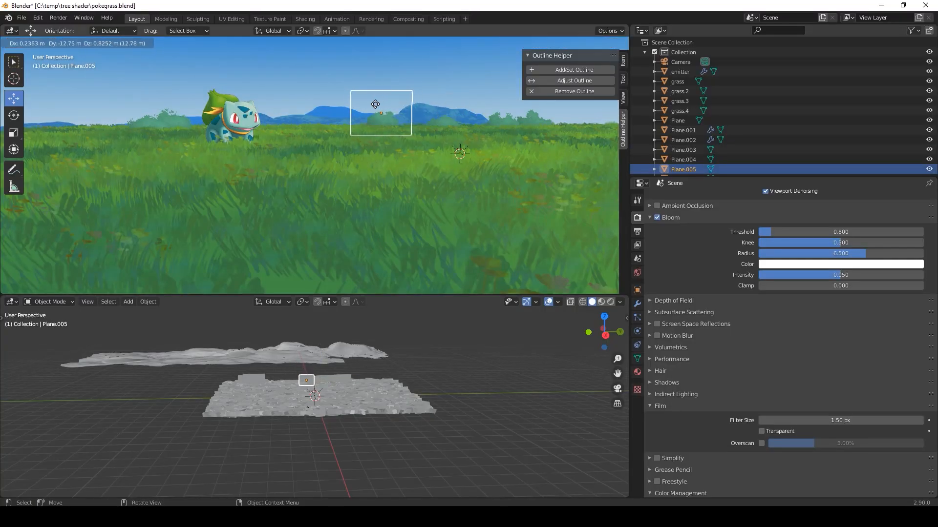
click(375, 104)
key(alt+d)
click(346, 103)
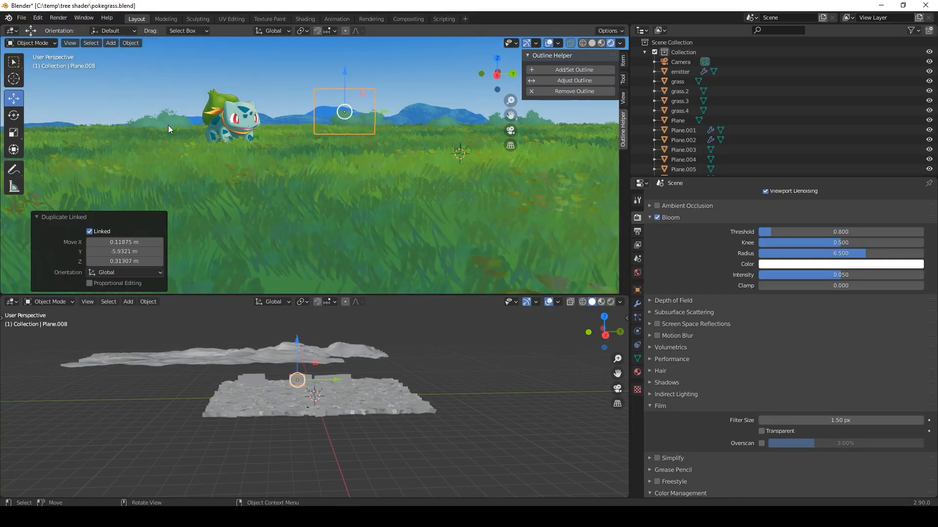
- Scale the newest bush plane uniformly by about 1.336 and place a linked duplicate of it nearby
click(13, 133)
drag(373, 78, 388, 64)
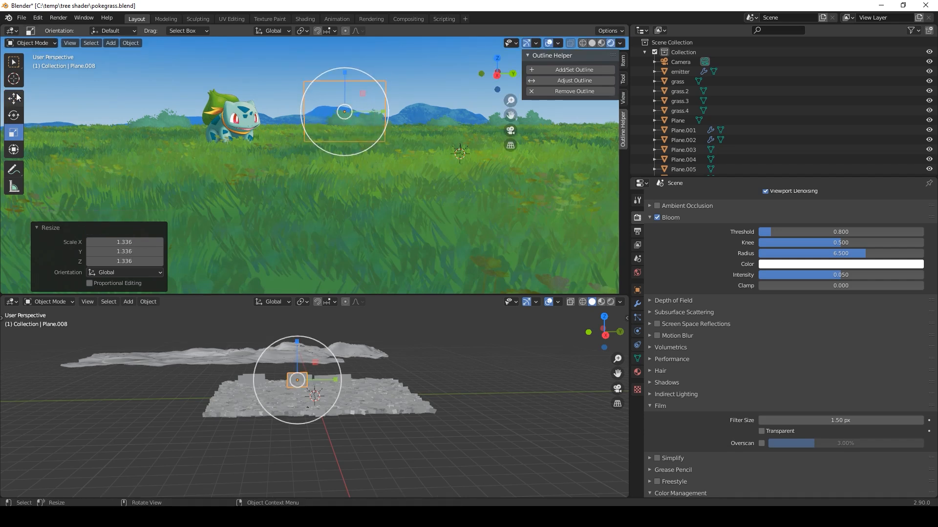
key(shift+space)
key(g)
key(alt+d)
click(343, 136)
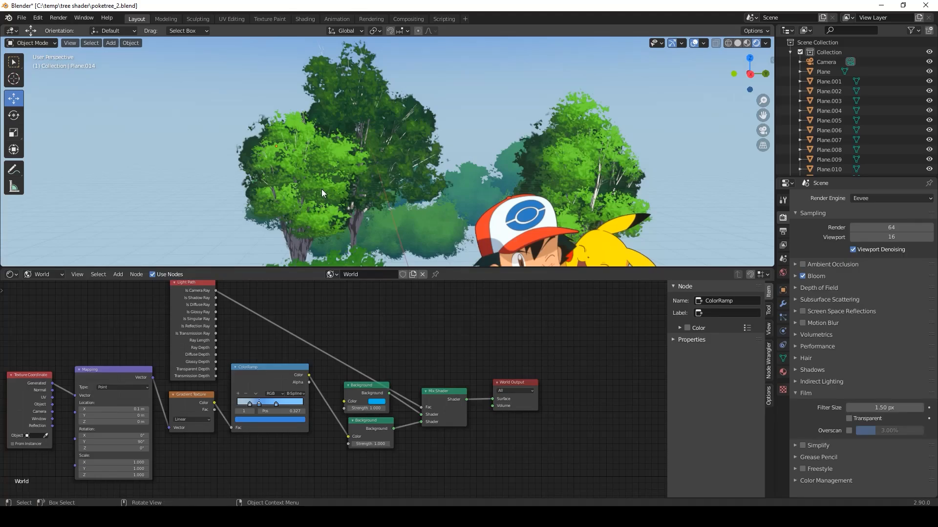
- Examine the trees in the Pokémon scene and the rows of foliage variations in anime_trees.blend
middle_drag(336, 169, 352, 210)
scroll(360, 213, down, 3)
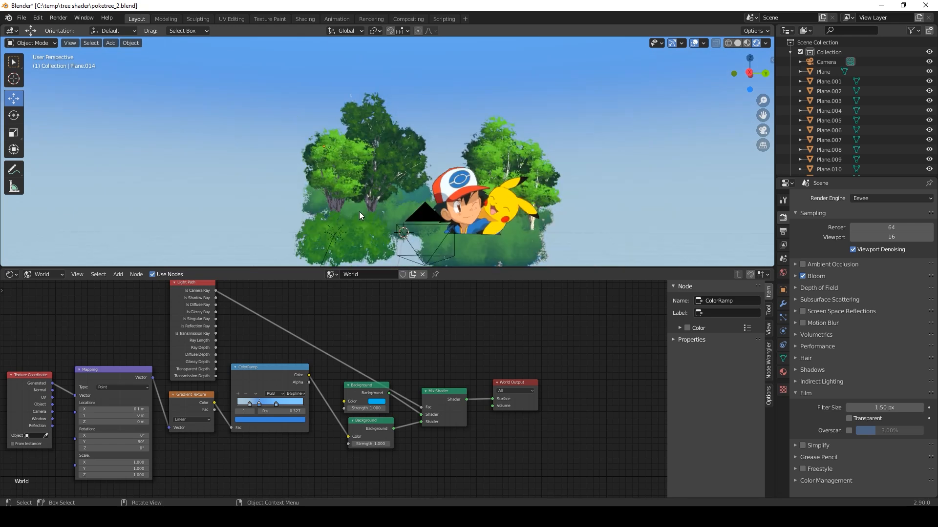
scroll(370, 213, up, 3)
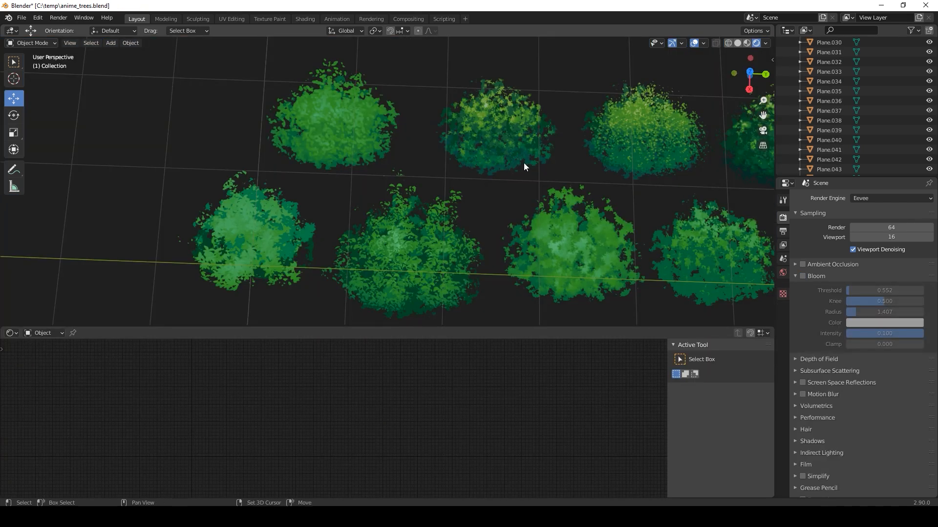
shift+middle_drag(558, 175, 430, 166)
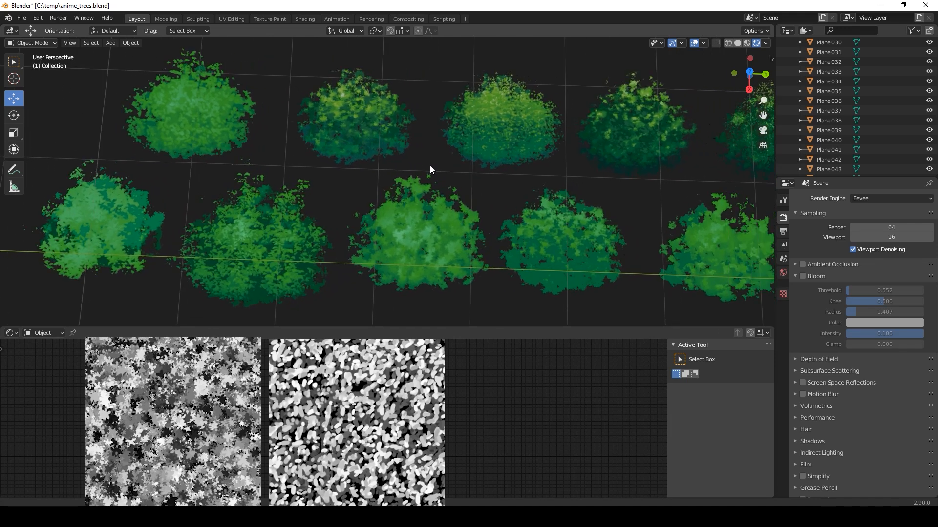
shift+middle_drag(626, 188, 458, 180)
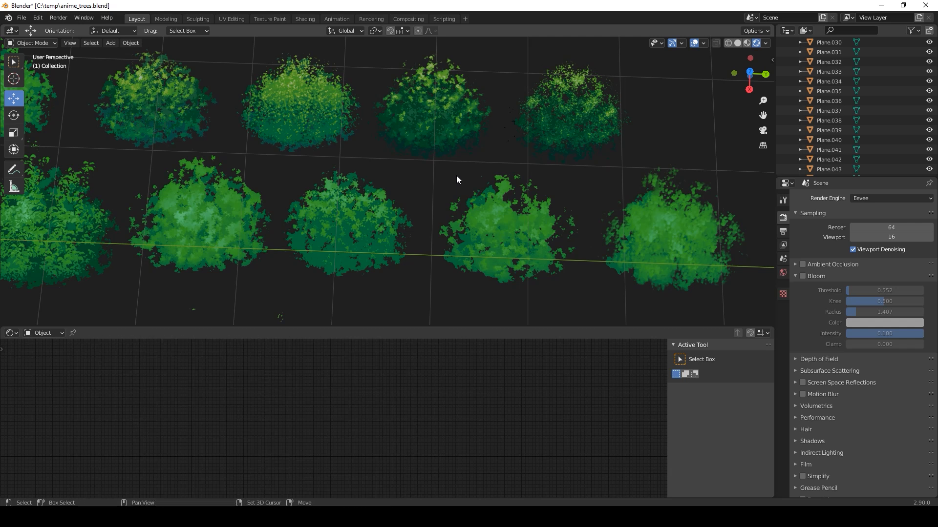
shift+middle_drag(272, 214, 513, 103)
shift+middle_drag(429, 265, 442, 219)
scroll(442, 219, down, 3)
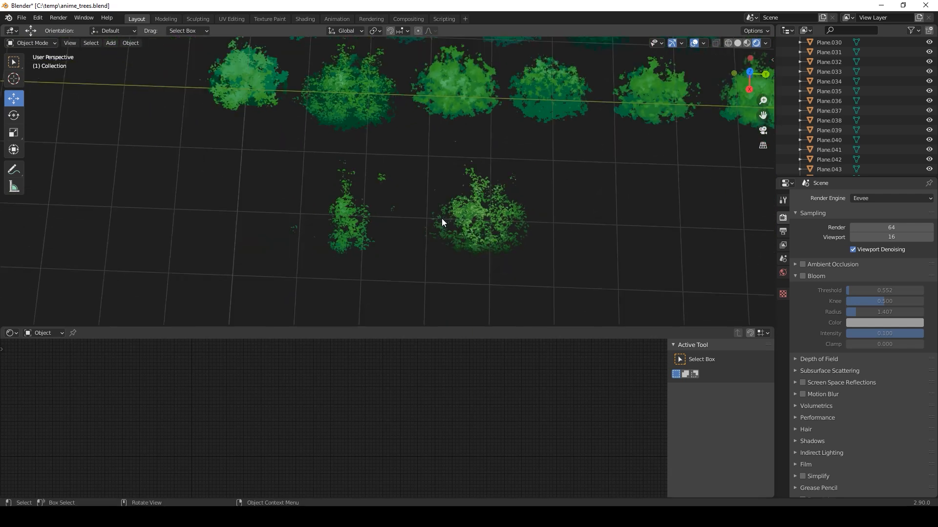
shift+middle_drag(455, 153, 412, 227)
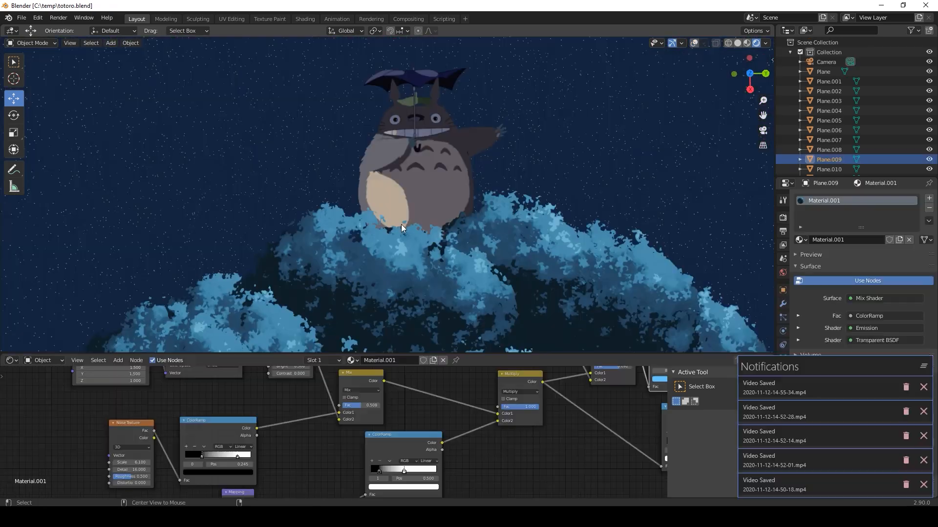
- Inspect the blue foliage planes beneath Totoro in totoro.blend from several angles and up close
shift+middle_drag(418, 273, 415, 113)
middle_drag(560, 165, 445, 224)
middle_drag(352, 165, 461, 259)
scroll(418, 165, up, 4)
scroll(439, 95, up, 1)
shift+middle_drag(438, 94, 439, 271)
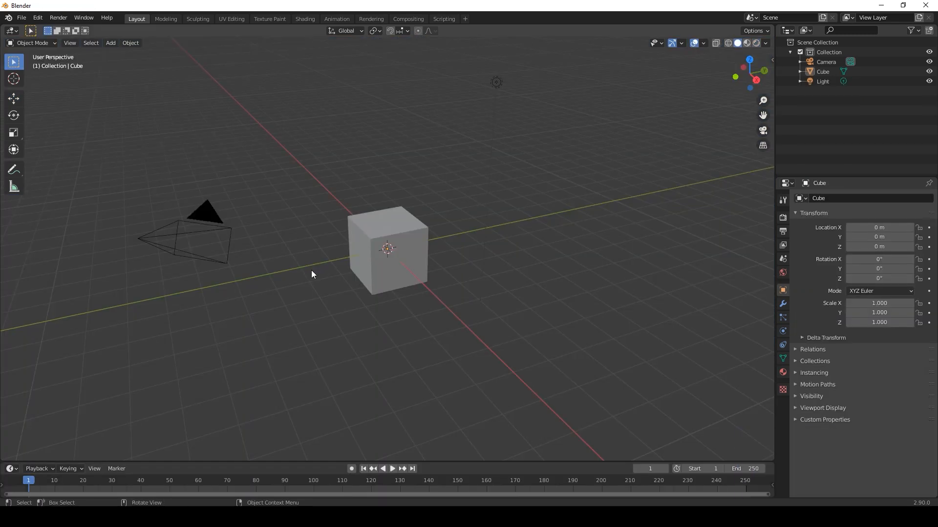
- Delete the default camera, cube and light from the new scene
drag(152, 190, 241, 262)
key(Delete)
click(412, 231)
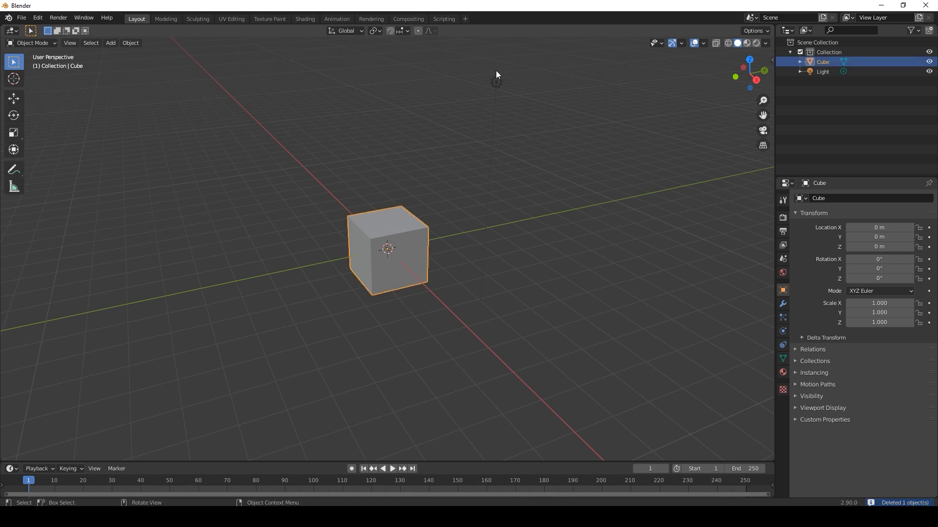
key(Delete)
click(496, 81)
key(Delete)
- Add a mesh plane at the origin and scale it uniformly to about 2.852
click(111, 43)
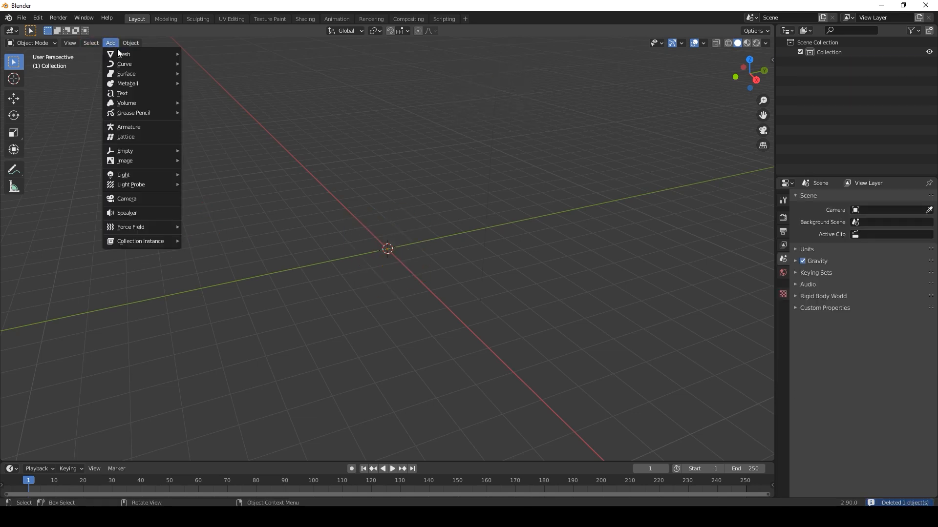
mouse_move(125, 56)
click(226, 53)
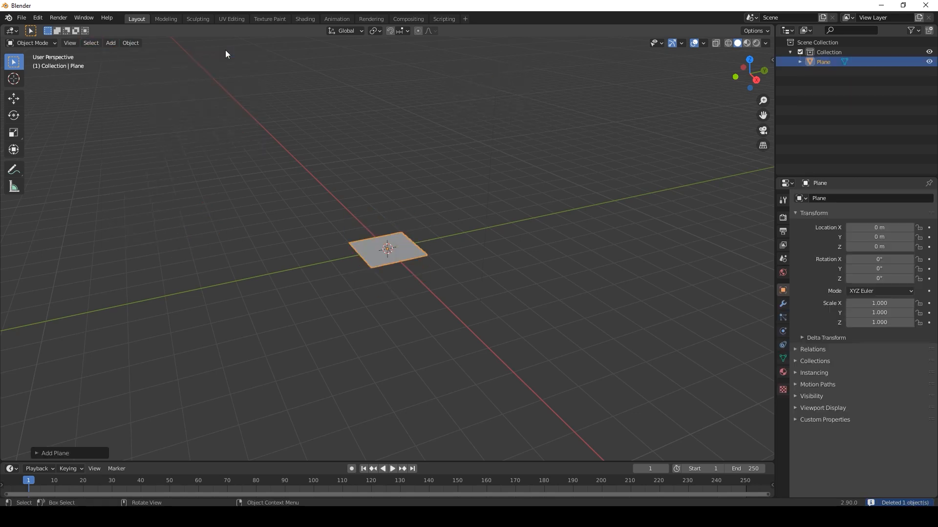
click(13, 133)
drag(414, 212, 465, 142)
- Enlarge the timeline area, turn it into a Shader Editor, and create a new material for the plane
drag(415, 462, 415, 352)
click(11, 360)
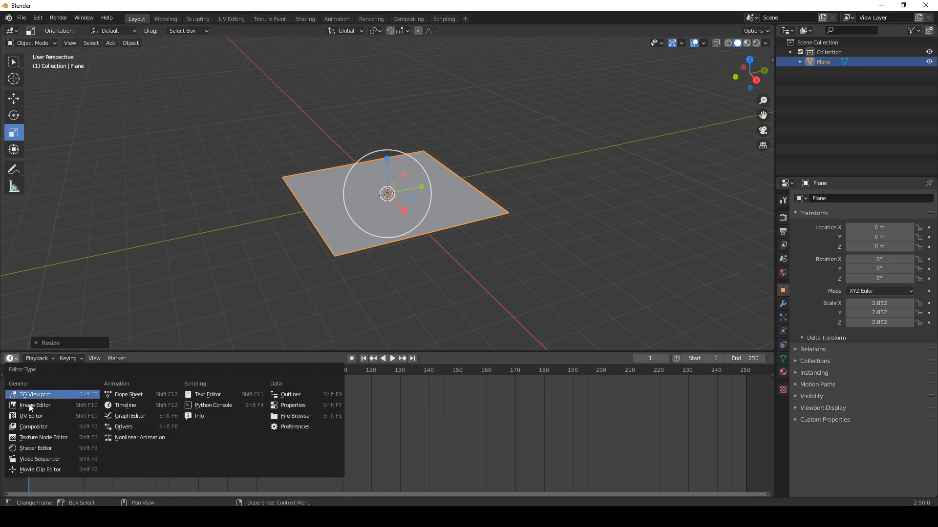
click(29, 448)
click(394, 359)
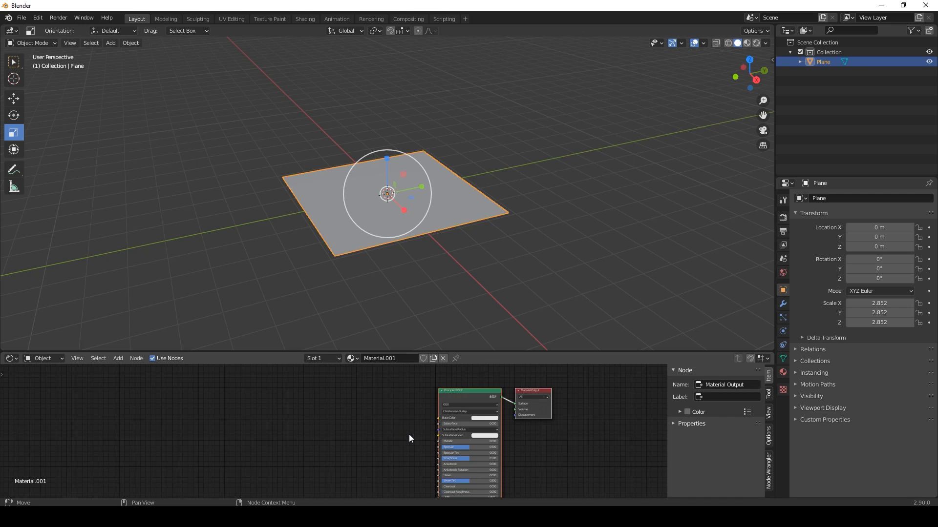
- Delete the Principled BSDF node from the plane's material
scroll(415, 420, up, 3)
middle_drag(417, 408, 293, 433)
scroll(314, 408, down, 1)
click(419, 423)
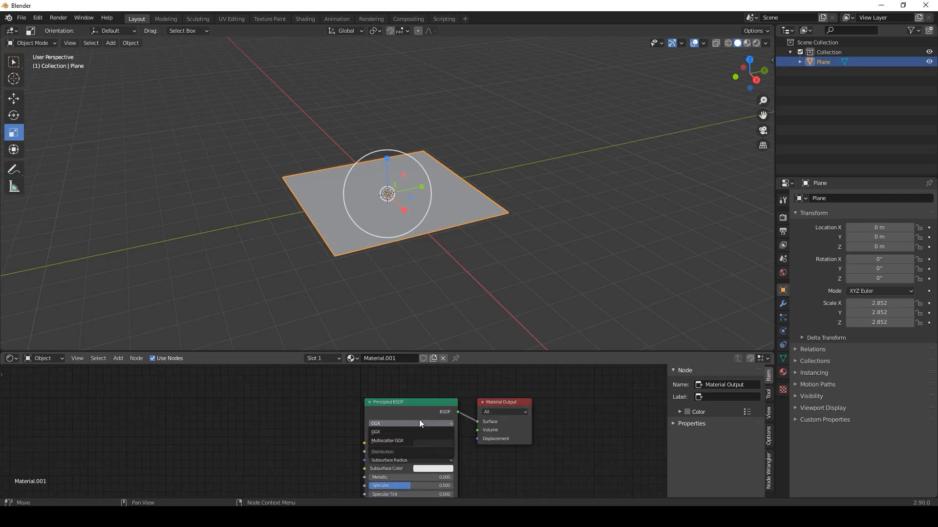
click(402, 402)
key(x)
- Add an Emission shader, connect it to the Material Output's Surface, and show the viewport in Rendered shading
key(shift+a)
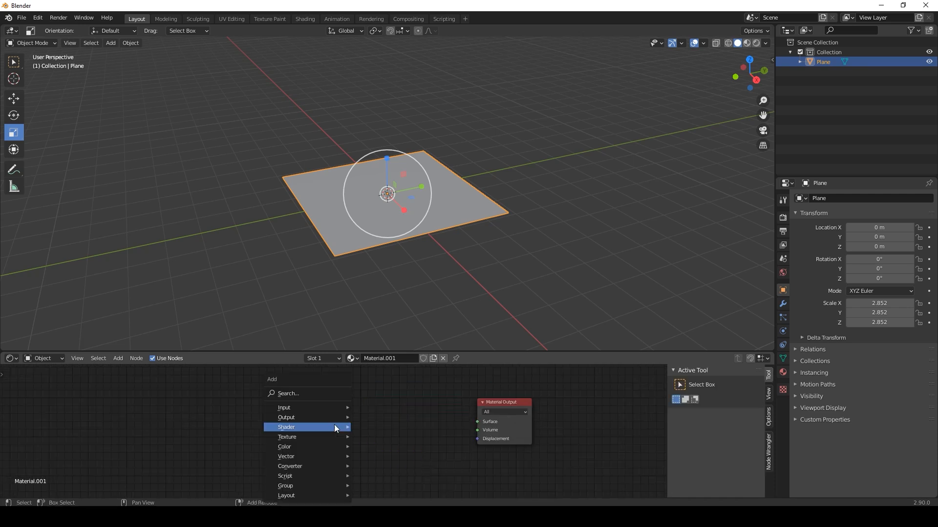
mouse_move(336, 425)
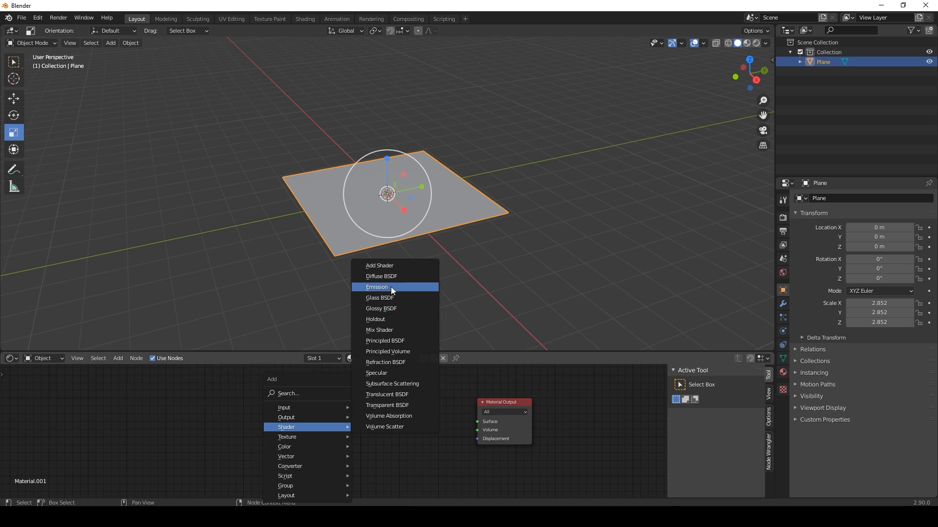
click(390, 286)
click(335, 405)
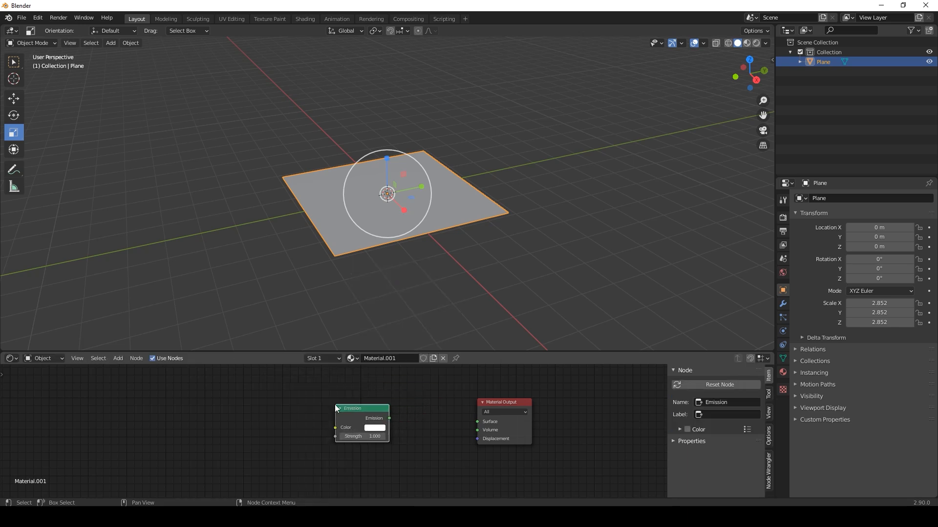
drag(389, 419, 477, 421)
click(756, 44)
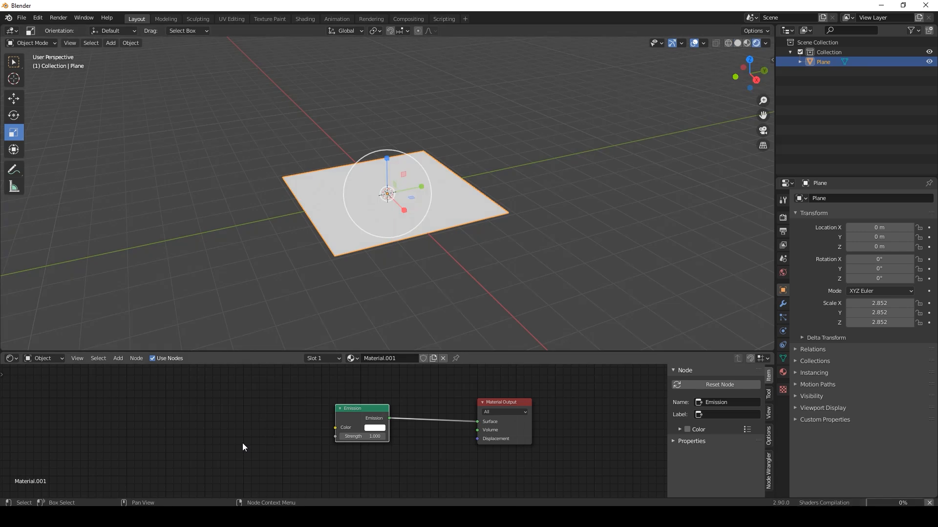
- Add a Gradient Texture node and connect its Color output to the Emission node's Color input
key(shift+a)
mouse_move(231, 434)
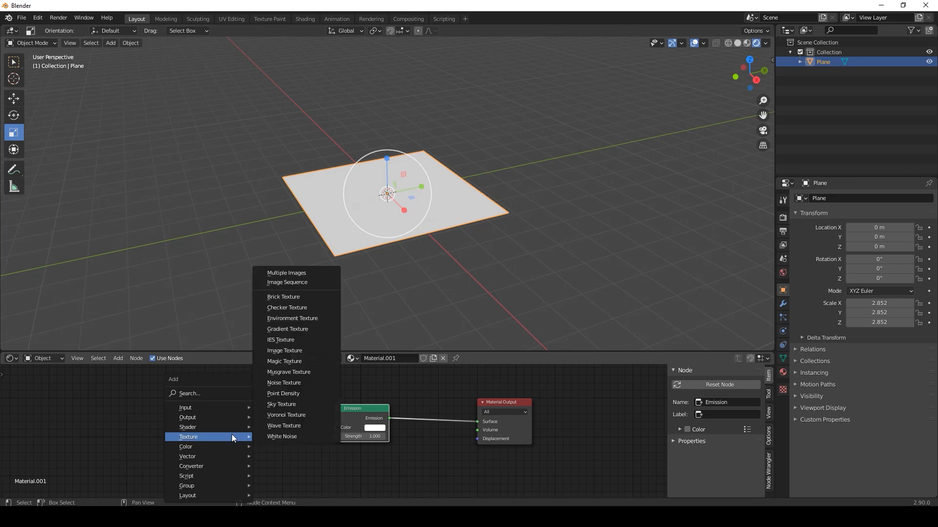
click(292, 329)
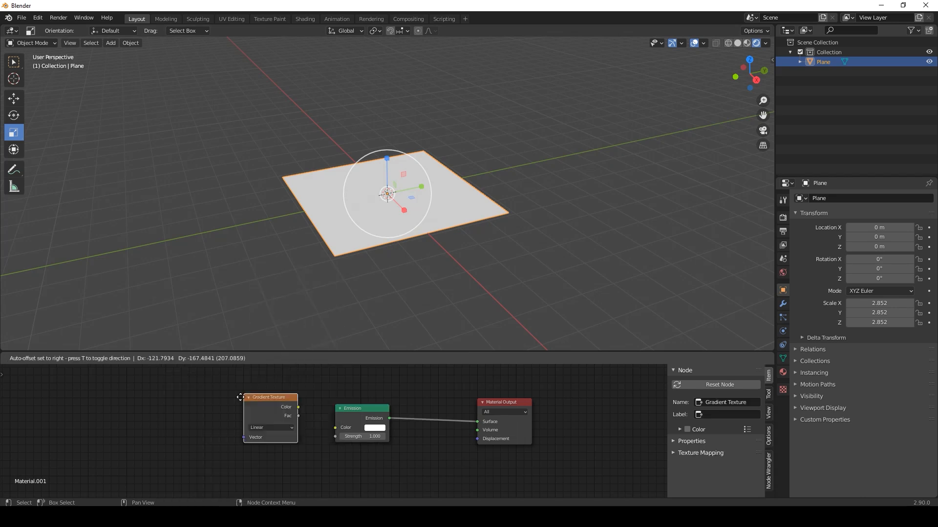
click(186, 422)
drag(324, 434, 335, 427)
- Add Mapping and Texture Coordinate nodes to the Gradient Texture, enlarge the node editor, and shift both nodes away from the gradient
key(ctrl+t)
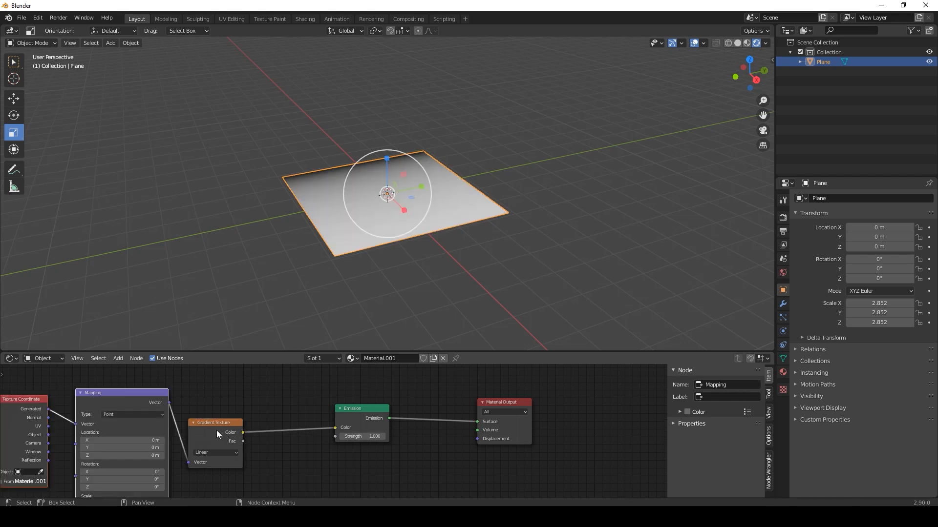
key(Home)
drag(264, 352, 276, 264)
middle_drag(277, 294, 300, 409)
scroll(294, 444, up, 2)
middle_drag(294, 445, 314, 423)
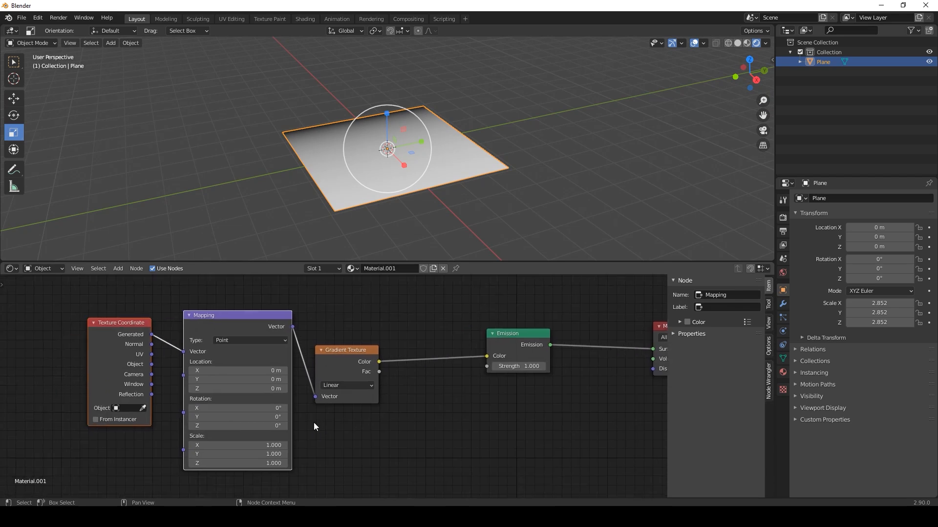
key(g)
click(88, 361)
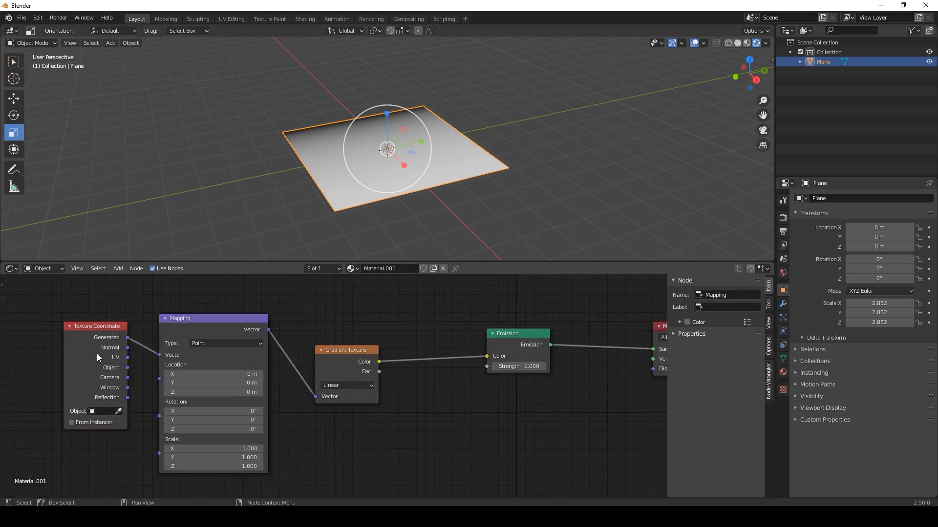
- Connect the Texture Coordinate's Object output to the Mapping Vector input and move both nodes lower in the graph
drag(128, 369, 156, 347)
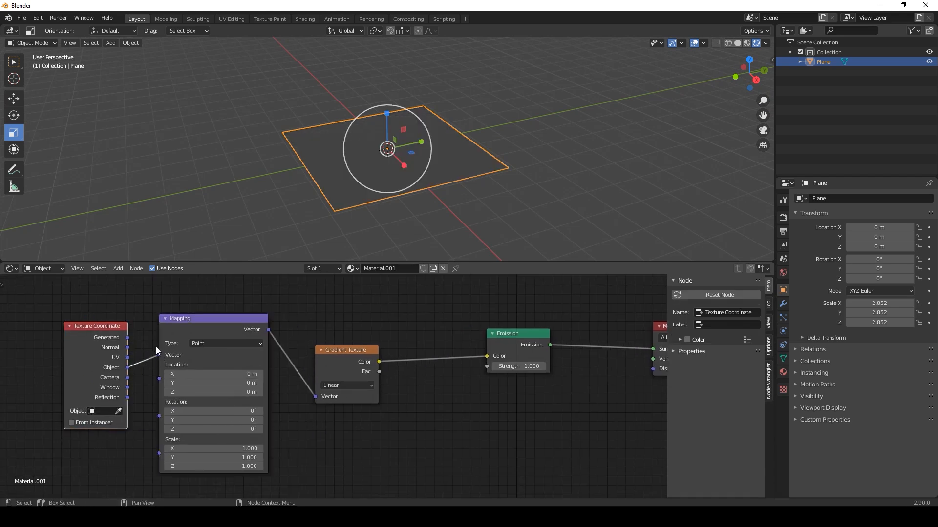
drag(86, 299, 188, 341)
key(g)
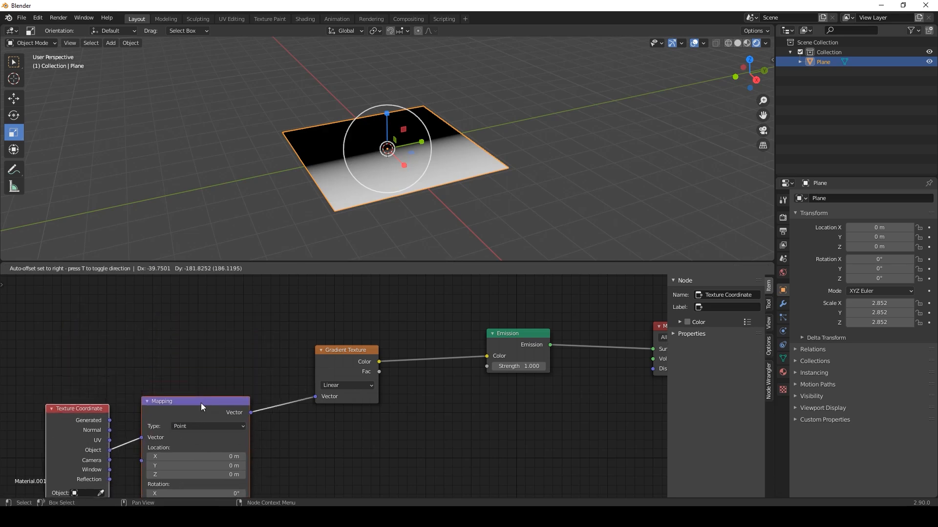
click(238, 389)
- Set the Gradient Texture type to Spherical
click(387, 367)
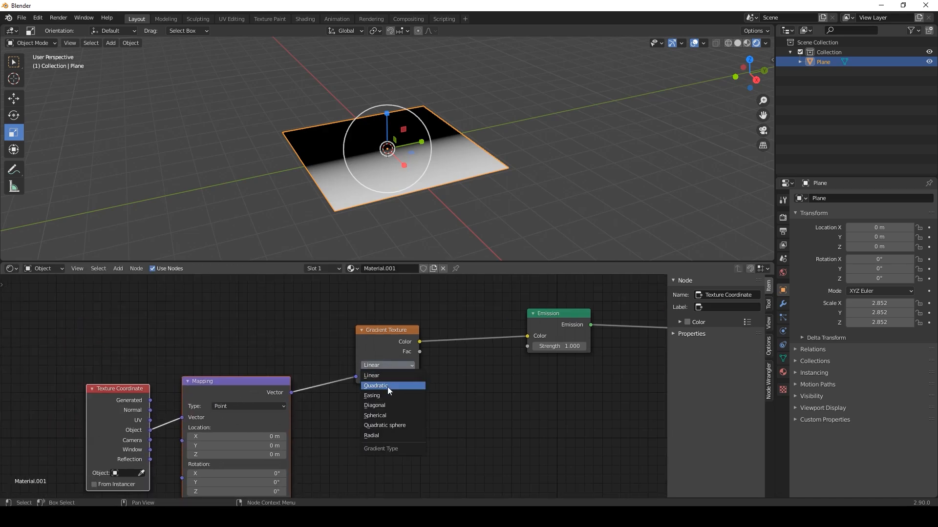
click(385, 416)
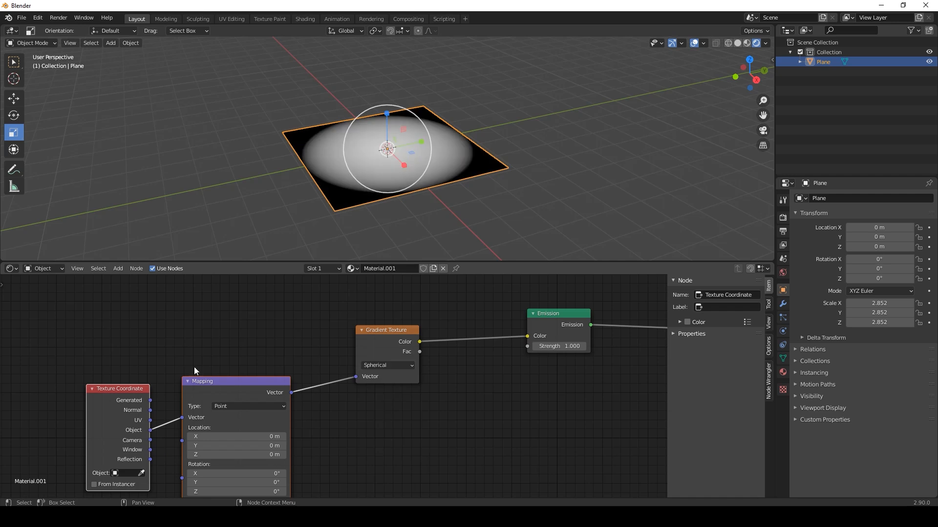
middle_drag(362, 252, 444, 238)
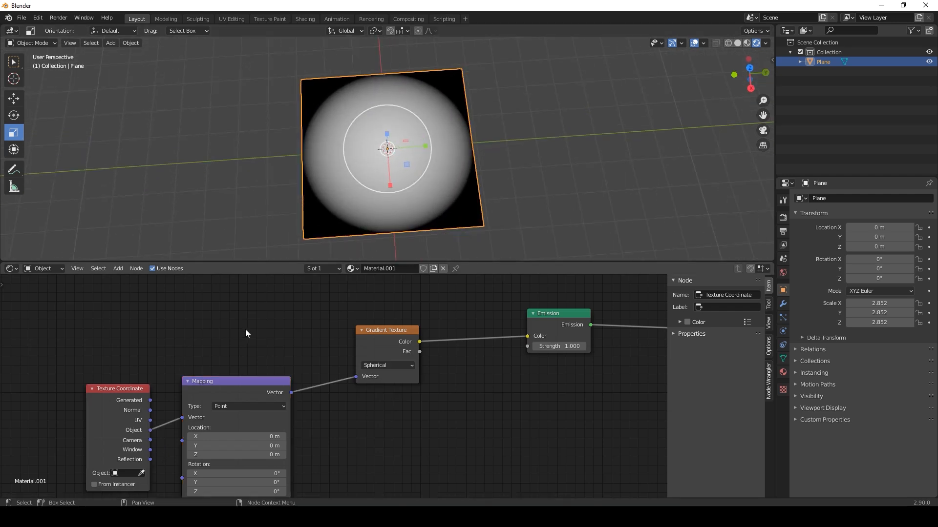
- Spread the Texture Coordinate node away from Mapping and insert a Vector Curves node on the link between them
drag(103, 396, 17, 403)
key(Home)
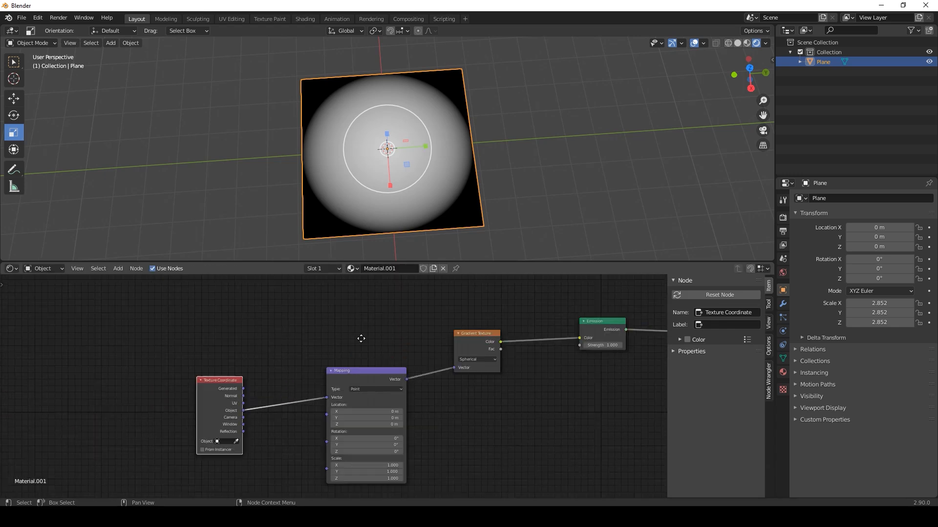
drag(221, 387, 147, 387)
key(shift+a)
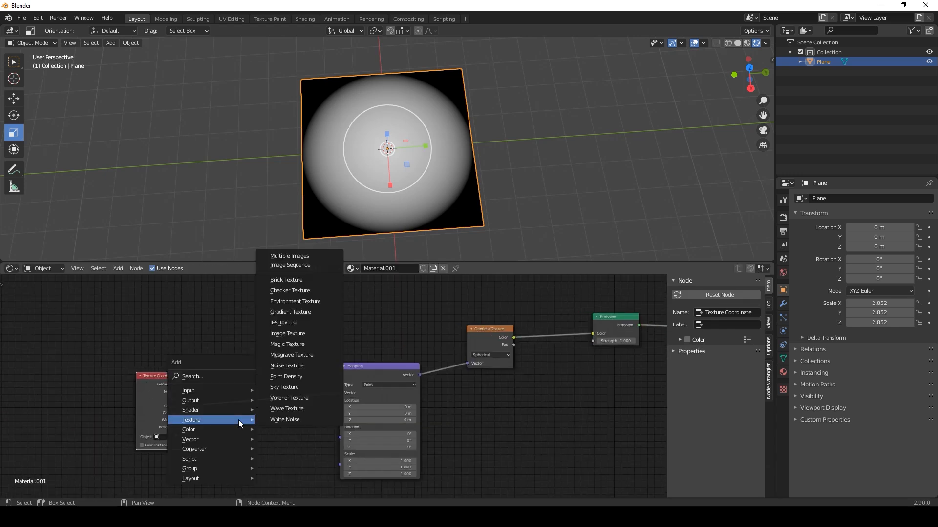
mouse_move(231, 438)
click(307, 406)
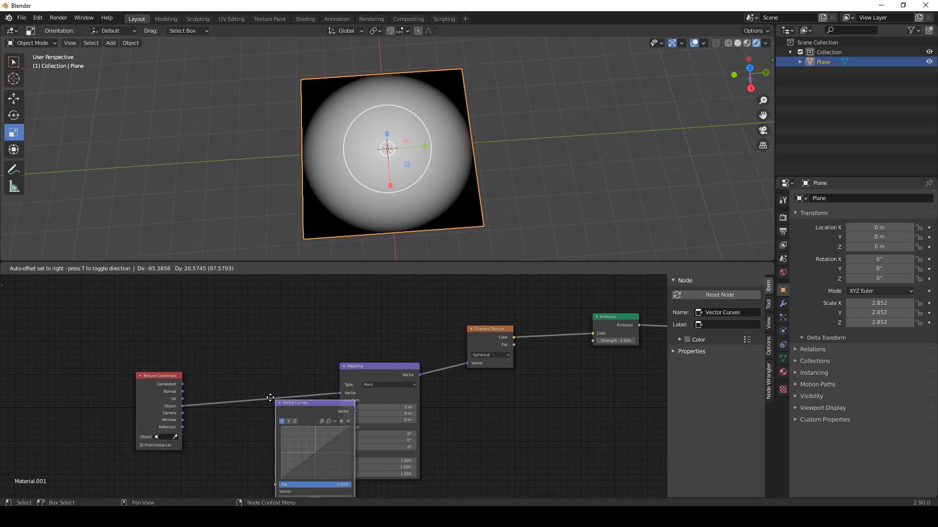
click(224, 353)
- Pull the middle of the Vector Curves X curve downward to taper the gradient, and lower the Gradient Texture node
mouse_move(264, 406)
mouse_down()
mouse_move(264, 420)
mouse_move(257, 406)
mouse_move(284, 415)
mouse_move(262, 415)
mouse_up()
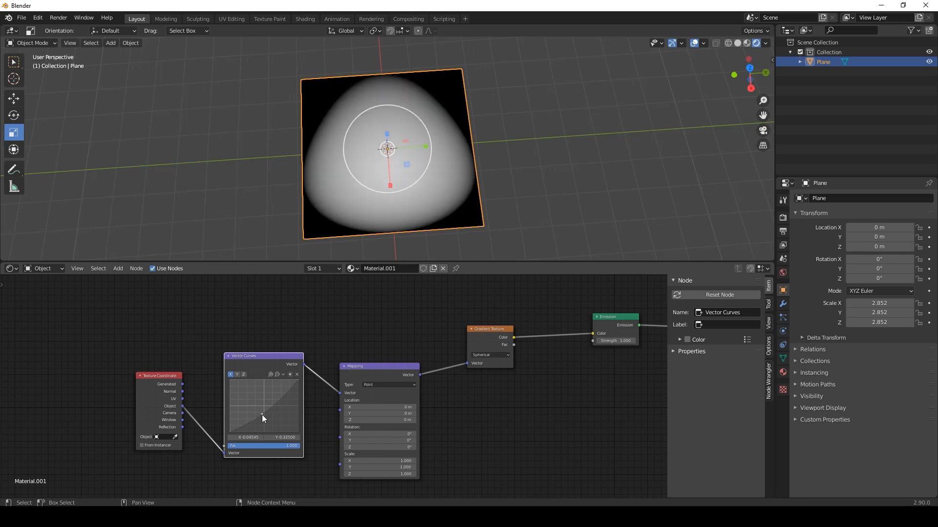
middle_drag(571, 379, 463, 412)
drag(361, 373, 362, 390)
- Add a Noise Texture node above the Mapping node
scroll(401, 382, down, 2)
key(shift+a)
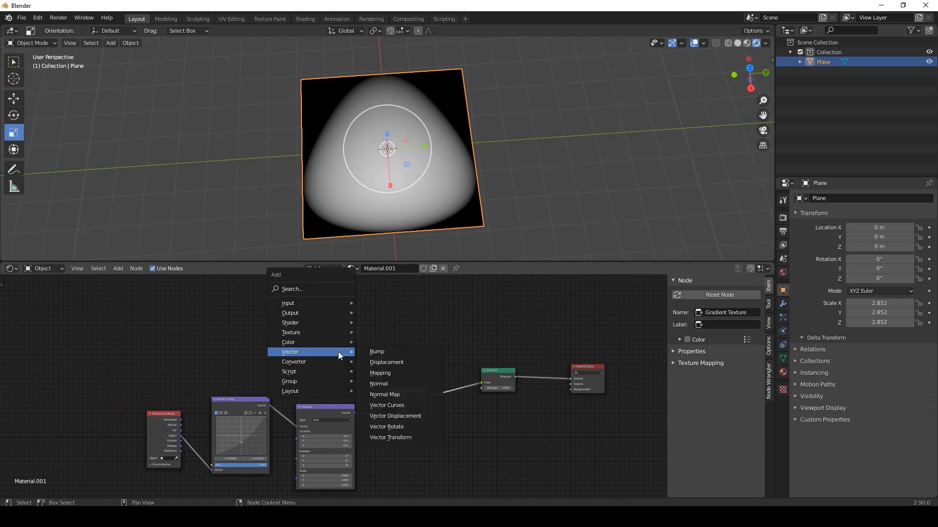
mouse_move(327, 333)
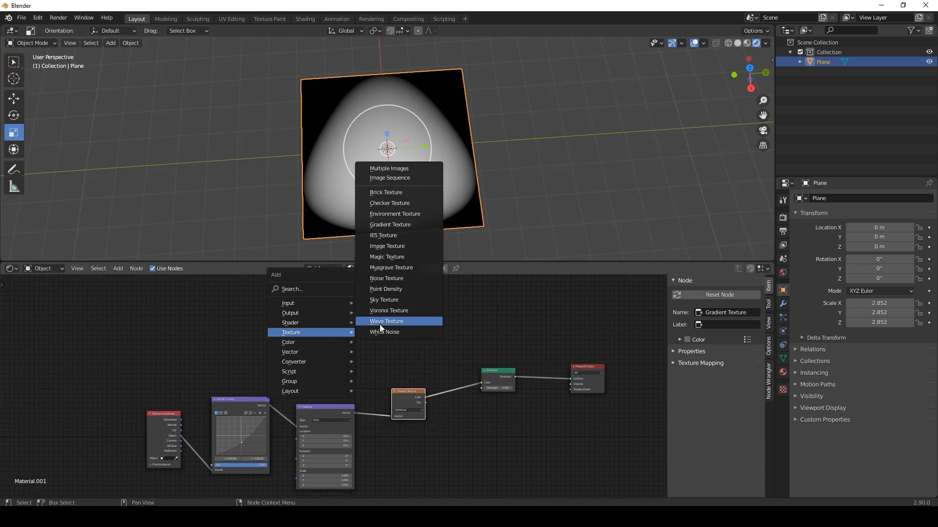
click(394, 277)
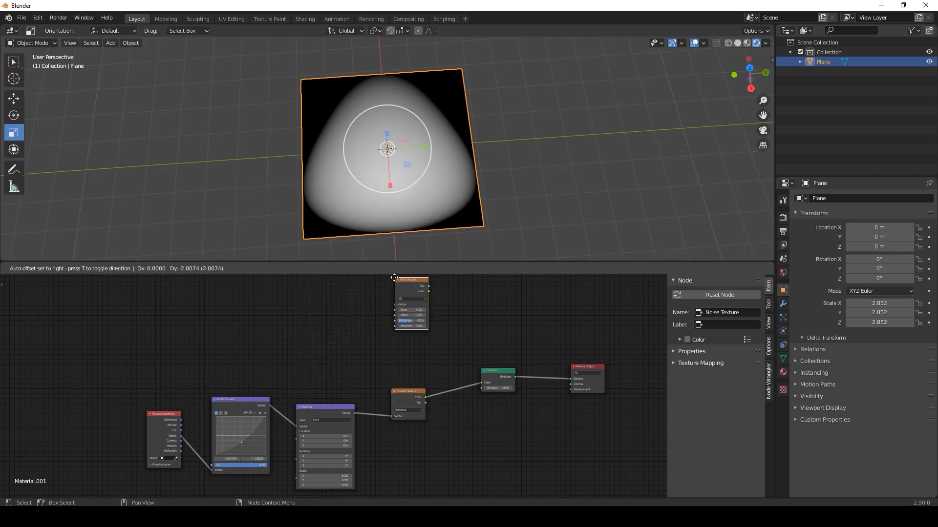
click(332, 323)
middle_drag(468, 377, 412, 388)
scroll(401, 382, up, 10)
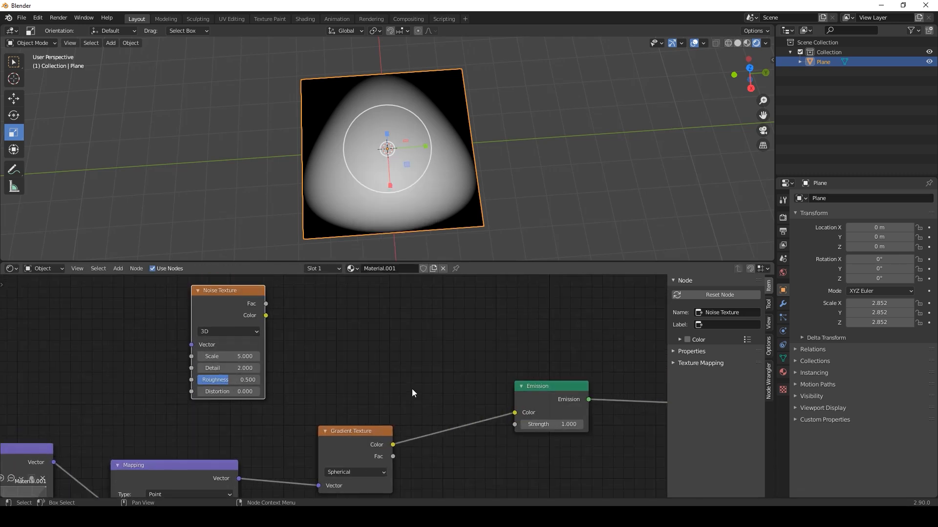
scroll(412, 389, down, 5)
- Move the Emission and Material Output nodes farther along and insert a MixRGB node between Gradient Texture and Emission
drag(480, 329, 589, 420)
drag(473, 395, 564, 333)
key(shift+a)
mouse_move(377, 342)
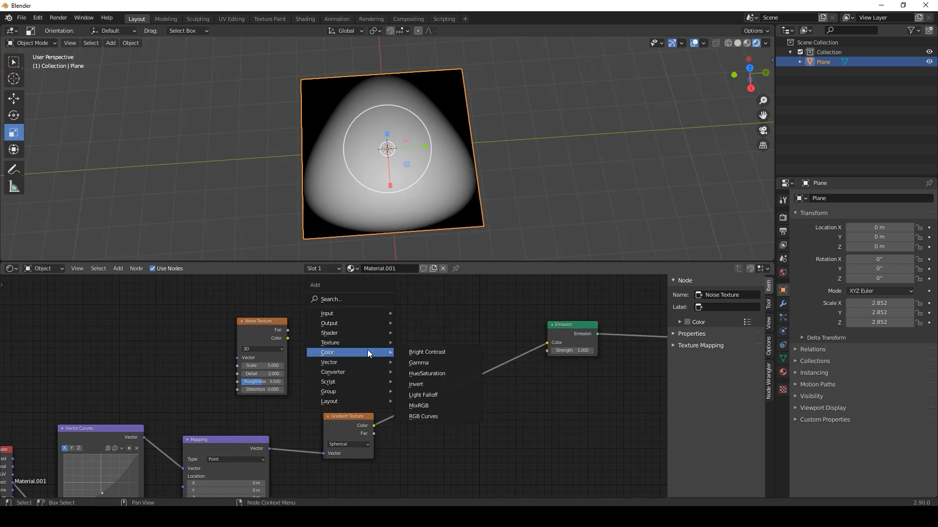
click(440, 405)
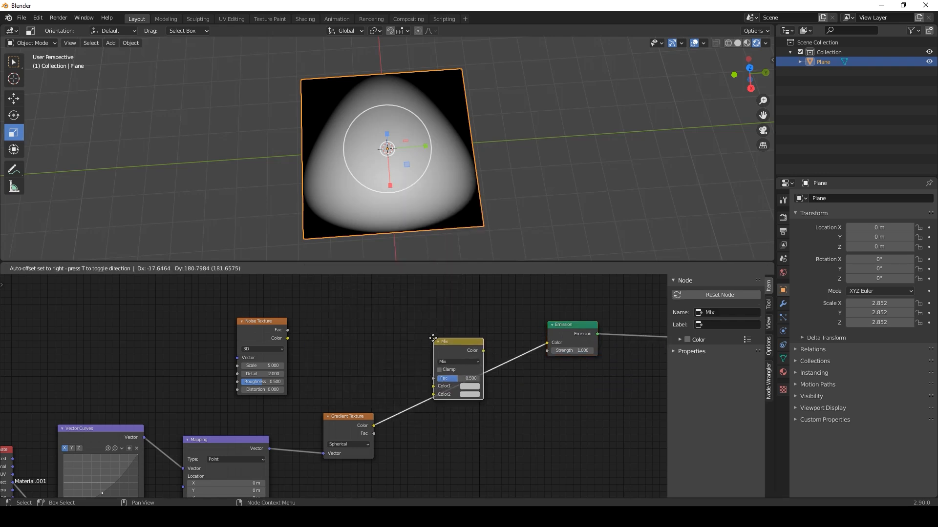
click(433, 338)
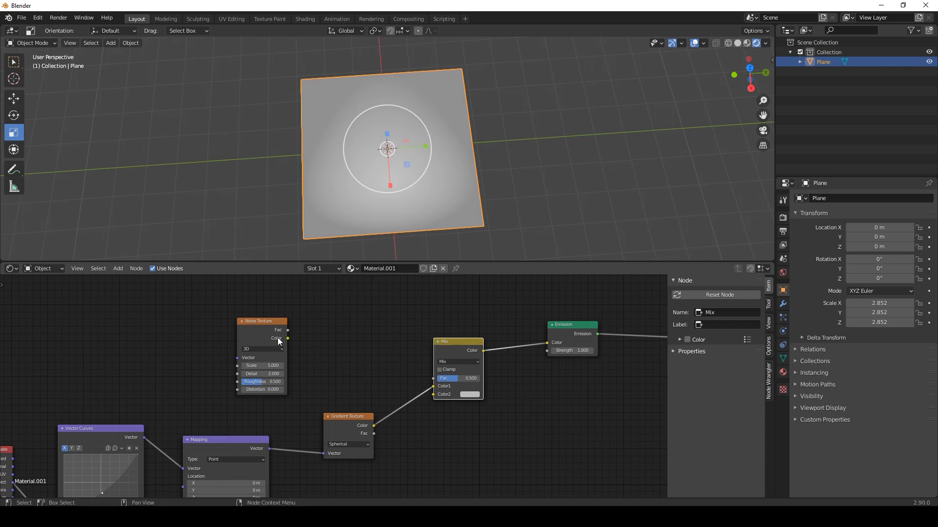
- Connect the Noise Texture's Fac to the Mix node's Color1, keeping the gradient in Color2, and raise the Mix node
drag(288, 330, 437, 388)
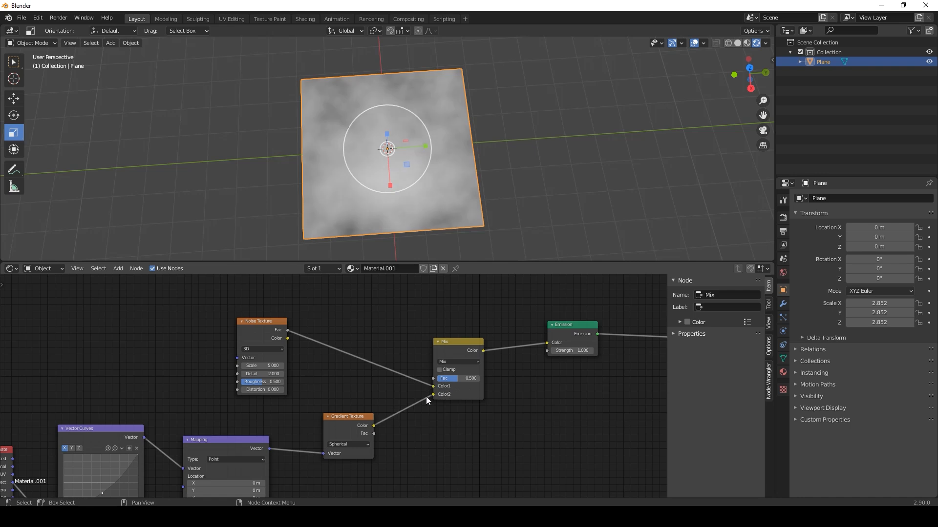
middle_drag(429, 433, 409, 426)
drag(435, 344, 433, 327)
- Set the Mix node's blending mode to Multiply with a factor of 1.000
click(439, 337)
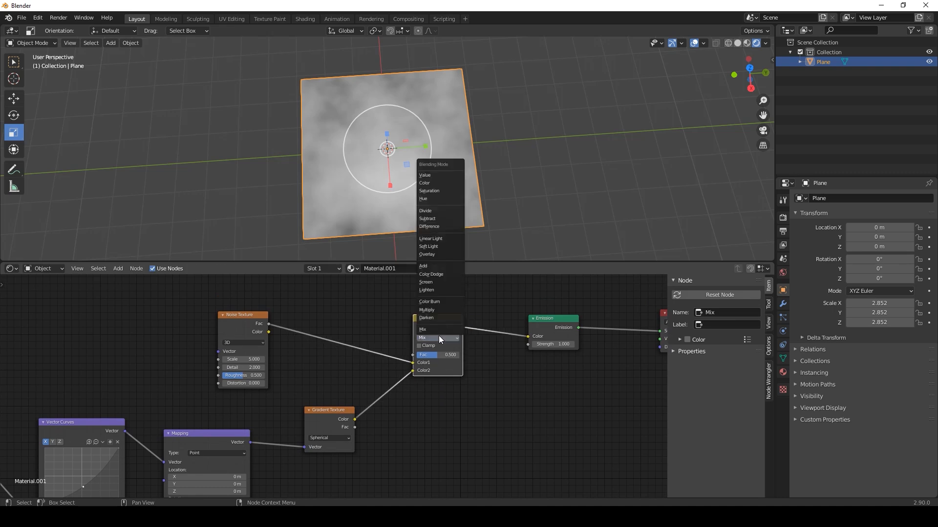
click(432, 310)
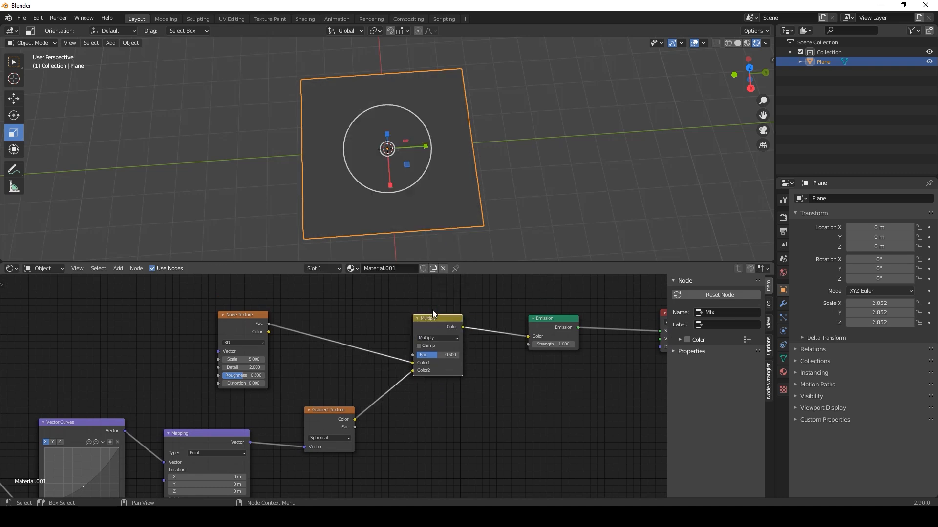
drag(438, 355, 459, 355)
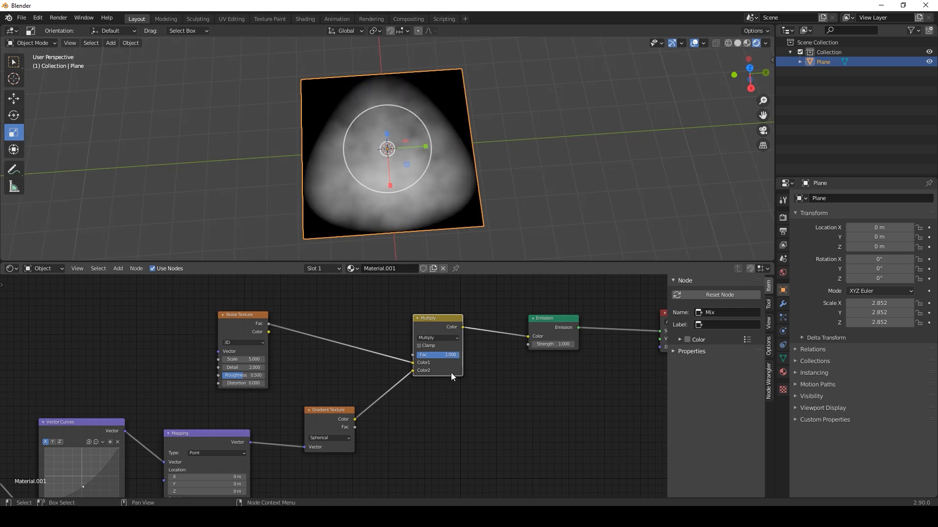
- Move the Noise Texture and the whole gradient node chain away from the Multiply node to make room
middle_drag(450, 373, 452, 400)
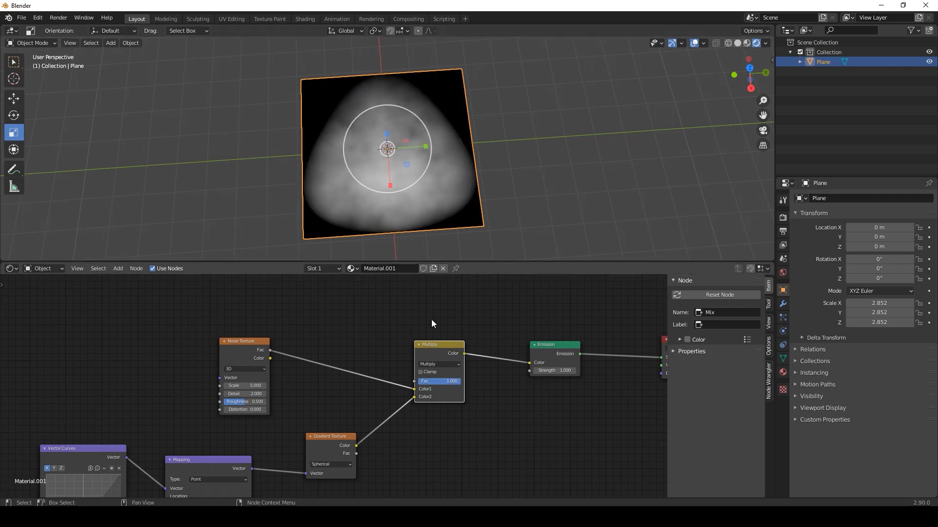
middle_drag(351, 379, 372, 377)
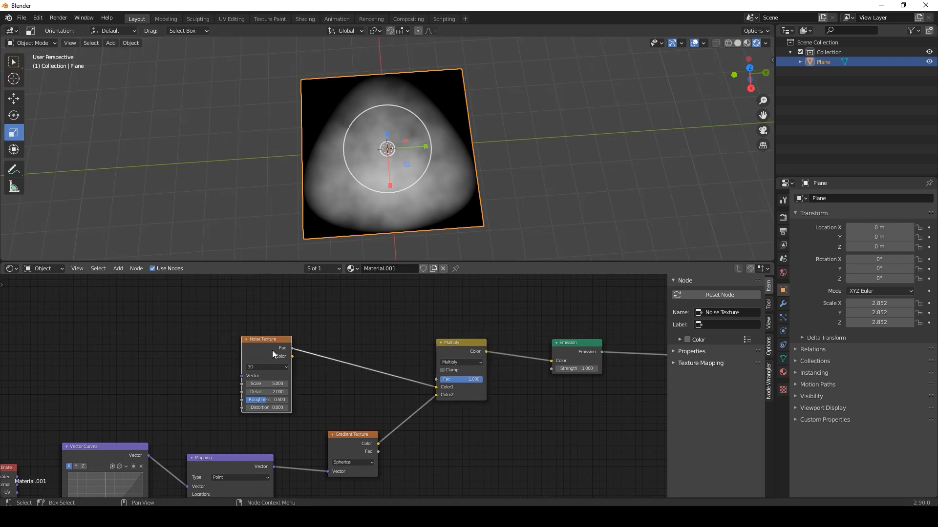
drag(271, 350, 209, 350)
scroll(260, 391, down, 2)
middle_drag(259, 391, 298, 350)
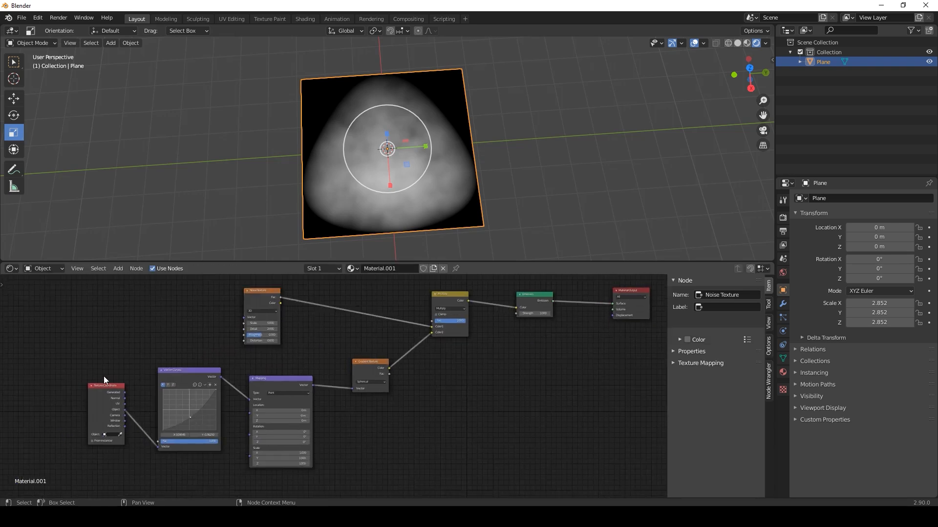
drag(75, 376, 386, 458)
drag(366, 366, 271, 391)
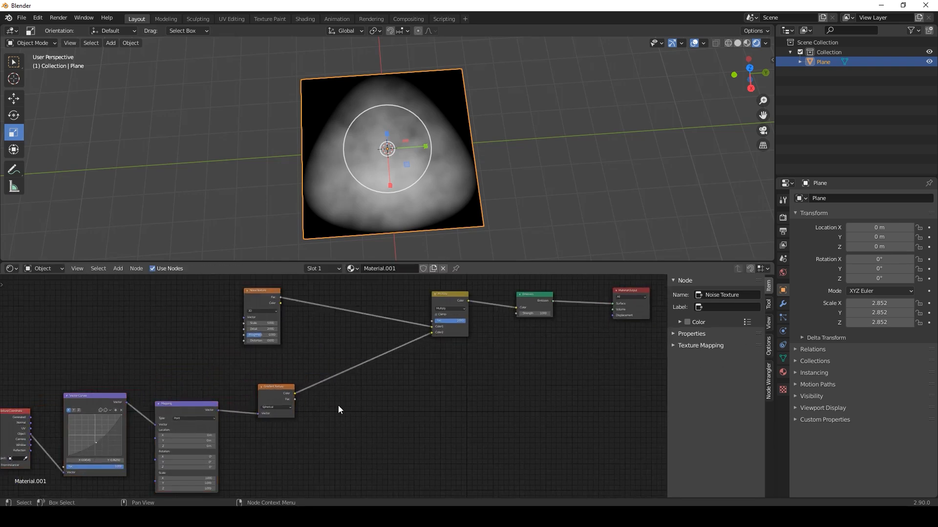
- Insert a ColorRamp node on the link between Gradient Texture and Multiply
key(shift+a)
mouse_move(347, 428)
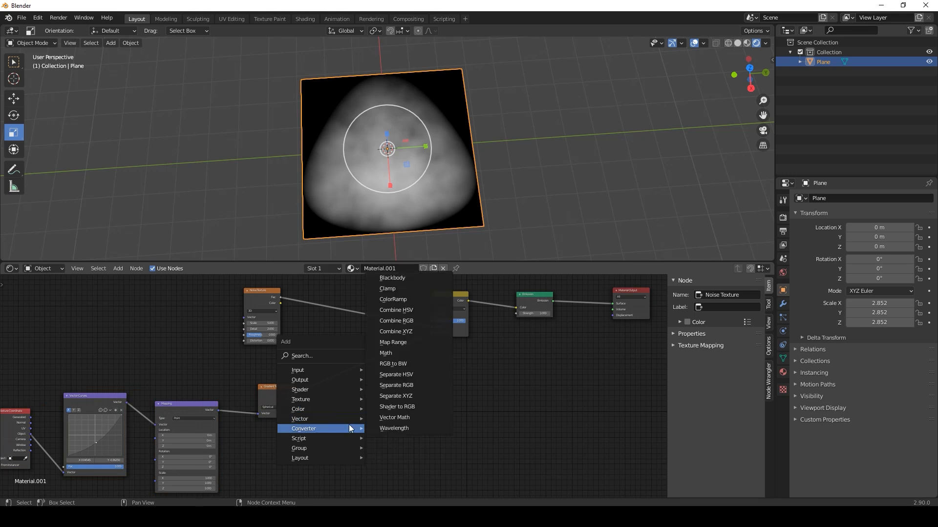
click(420, 299)
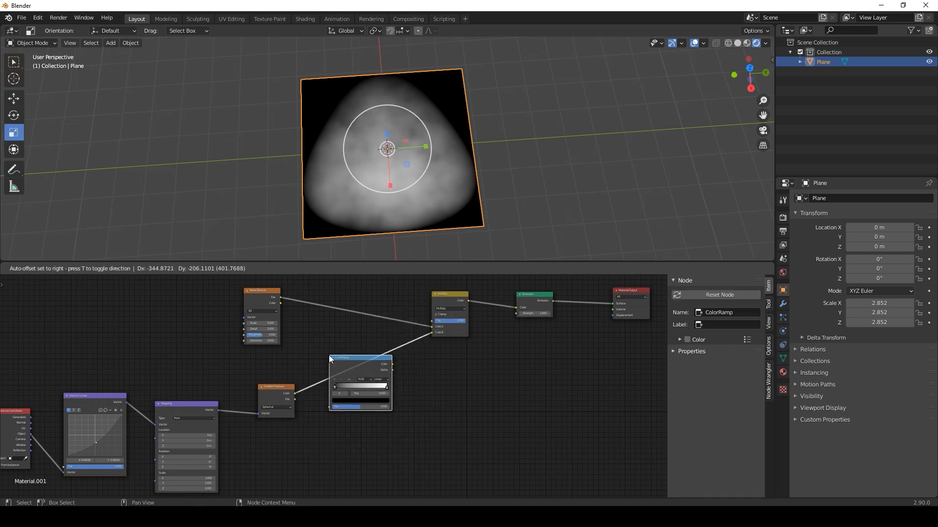
click(329, 355)
scroll(417, 385, up, 3)
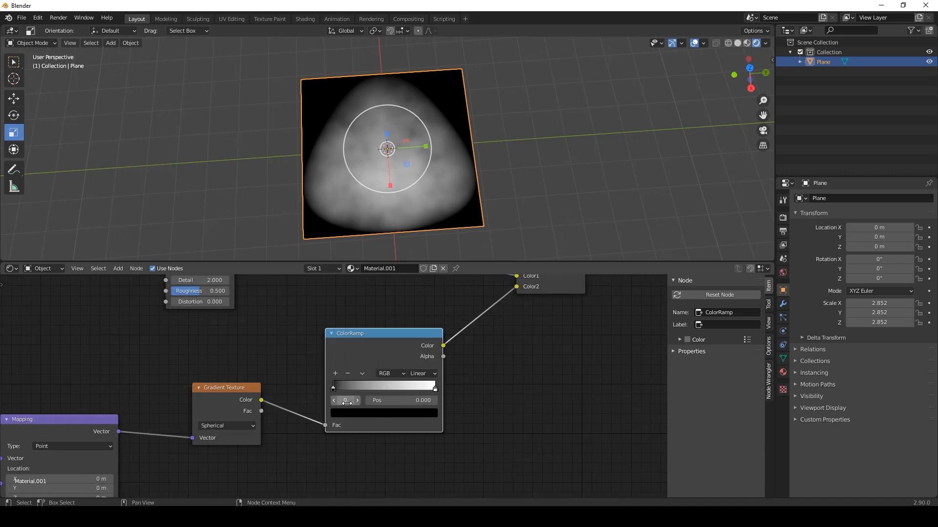
- Try moving the black stop of the gradient's ColorRamp inward, and return it to position 0
scroll(346, 401, down, 1)
drag(333, 386, 362, 387)
drag(347, 386, 298, 345)
middle_drag(298, 345, 312, 409)
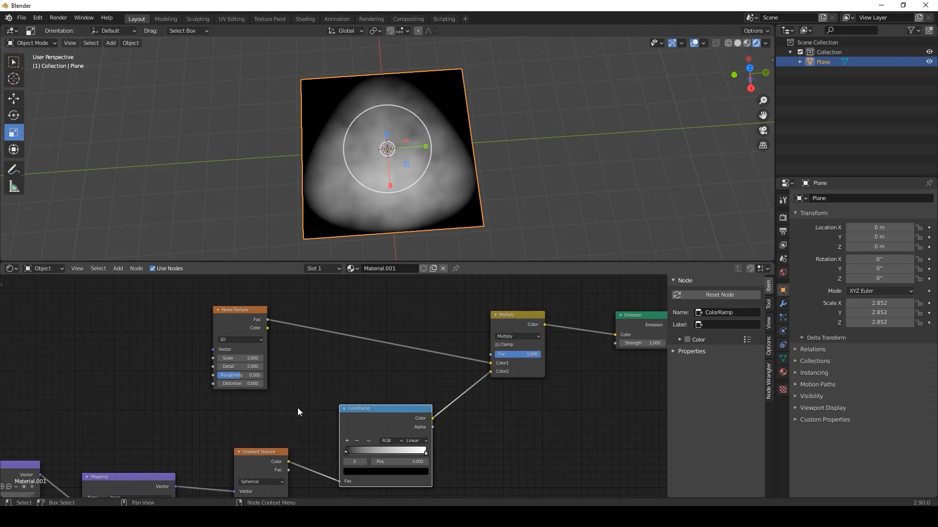
- Insert a ColorRamp between Noise Texture and Multiply, space out the noise nodes, and pull the ramp's black stop inward
key(shift+a)
mouse_move(318, 365)
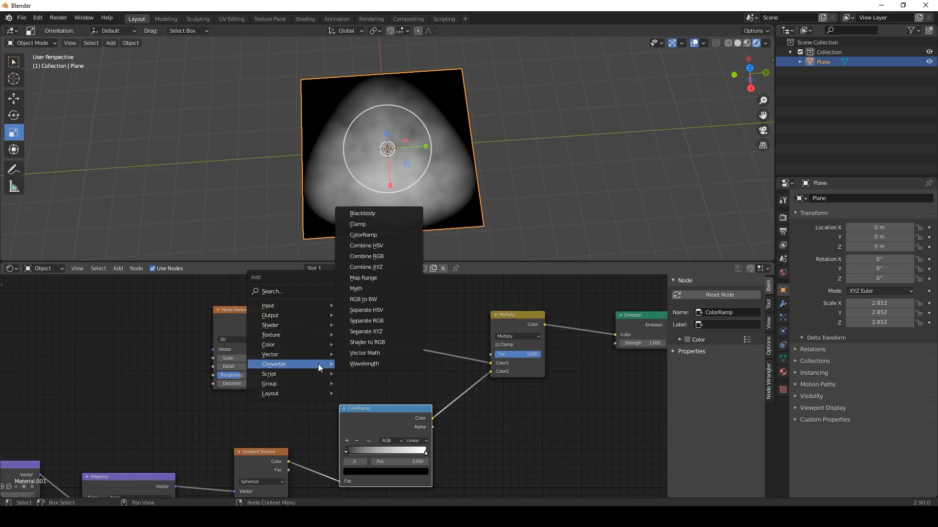
click(363, 235)
click(352, 313)
drag(233, 317, 122, 314)
drag(314, 312, 329, 348)
middle_drag(183, 372, 342, 350)
scroll(285, 351, down, 4)
- Add Mapping and Texture Coordinate nodes to the Noise Texture
click(300, 333)
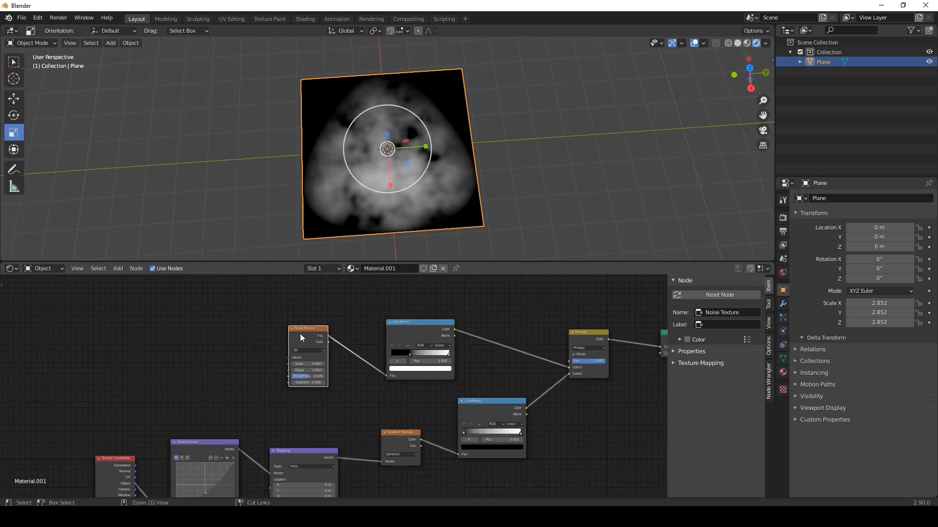
key(ctrl+t)
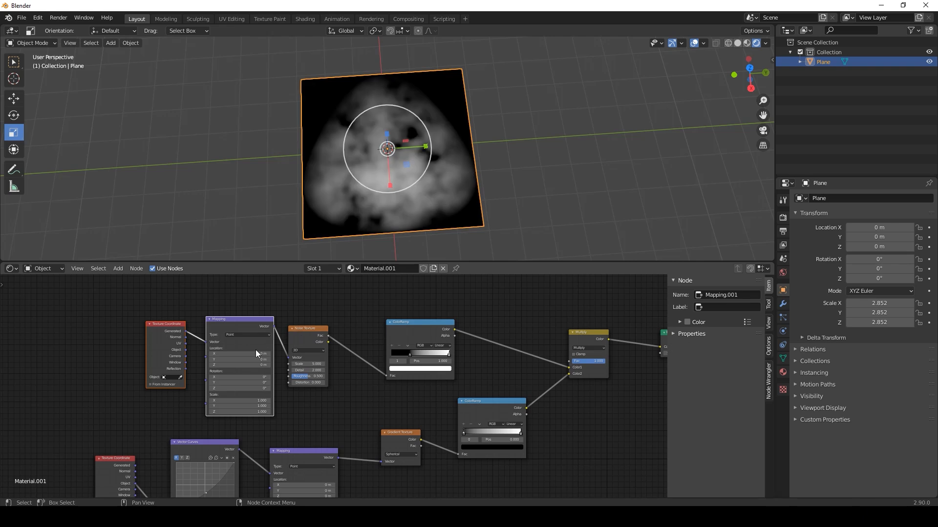
scroll(256, 350, up, 2)
middle_drag(298, 393, 235, 385)
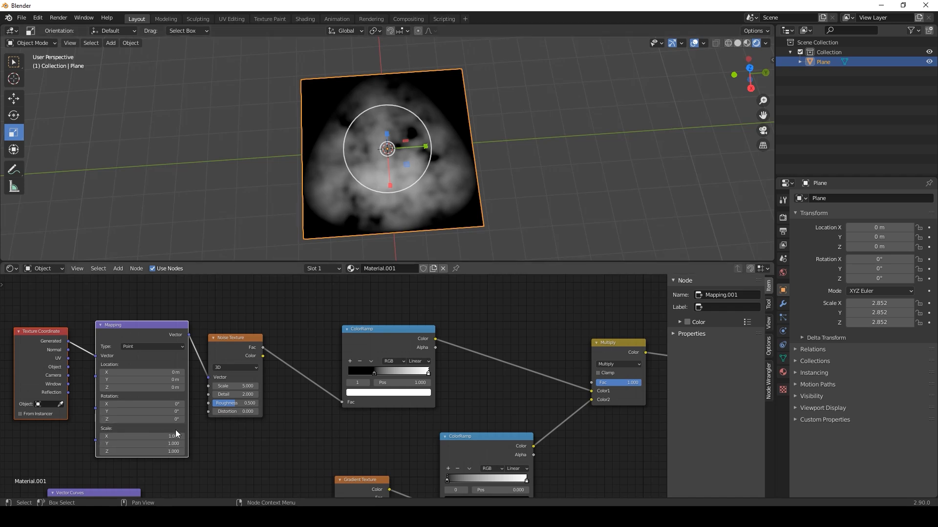
- Try a Scale X of about 2 on the noise Mapping with the noise ColorRamp's black stop at 0.427
click(154, 436)
text(2)
key(Return)
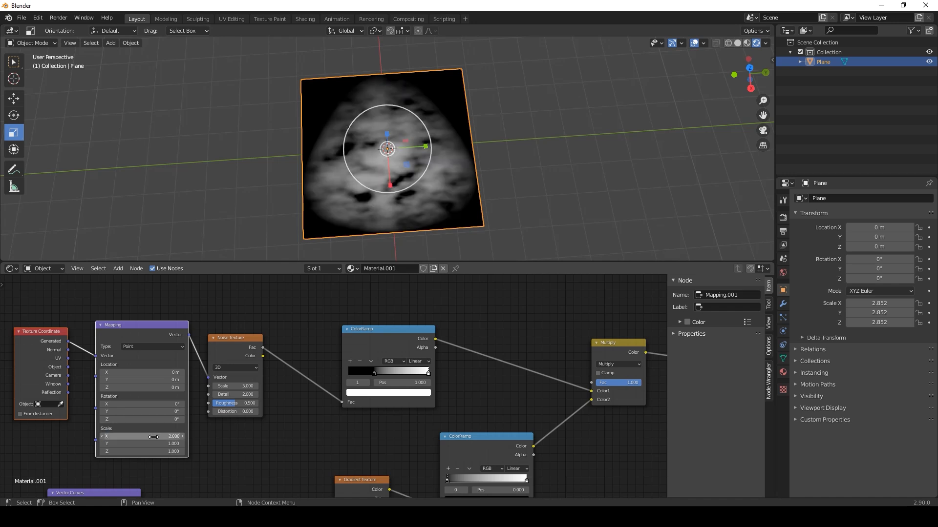
drag(154, 437, 159, 436)
mouse_move(380, 371)
mouse_down()
mouse_move(368, 371)
mouse_move(389, 372)
mouse_up()
- Set the noise Mapping's Scale X to 3 and move the noise ColorRamp's black stop back toward the dark end
click(168, 432)
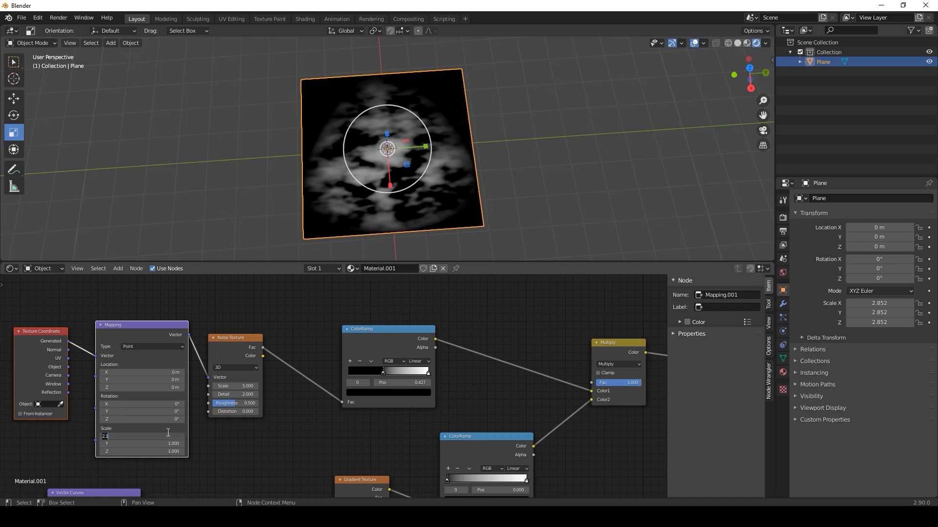
key(Return)
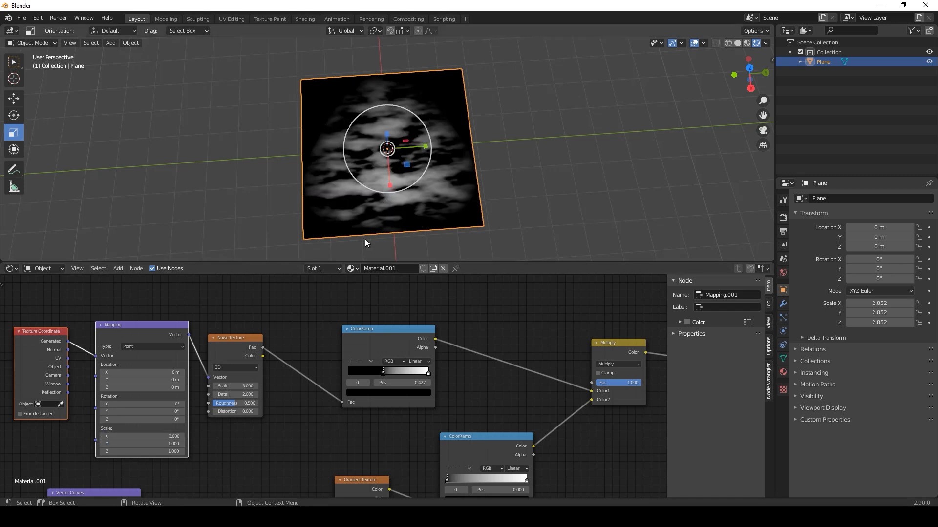
drag(428, 372, 370, 380)
- Select the Emission and Material Output nodes and move them farther from the Multiply node
scroll(361, 318, down, 6)
middle_drag(362, 319, 293, 317)
scroll(306, 317, down, 2)
middle_drag(426, 319, 391, 328)
drag(444, 326, 511, 381)
key(g)
click(561, 331)
- Insert a second MixRGB node between the noise ColorRamp and the Multiply node's Color1 input
middle_drag(348, 350, 410, 369)
scroll(377, 370, up, 1)
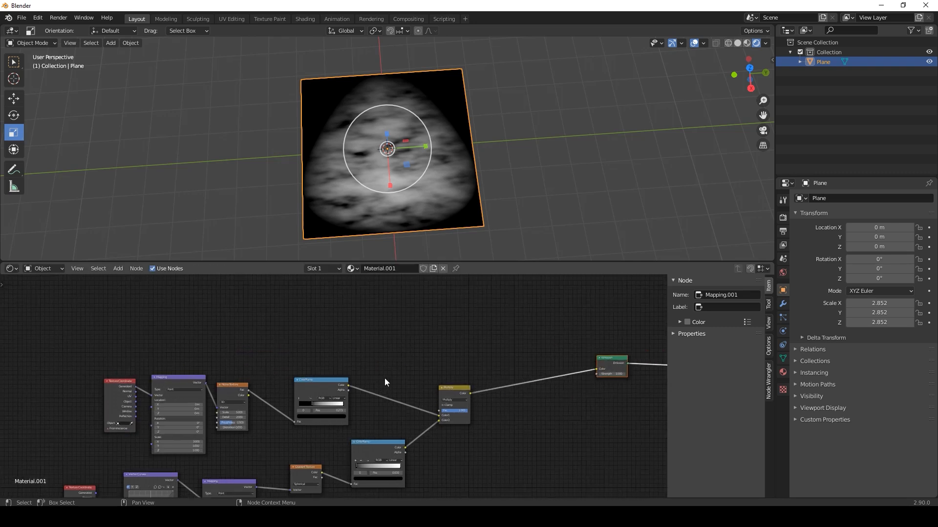
key(shift+a)
mouse_move(383, 354)
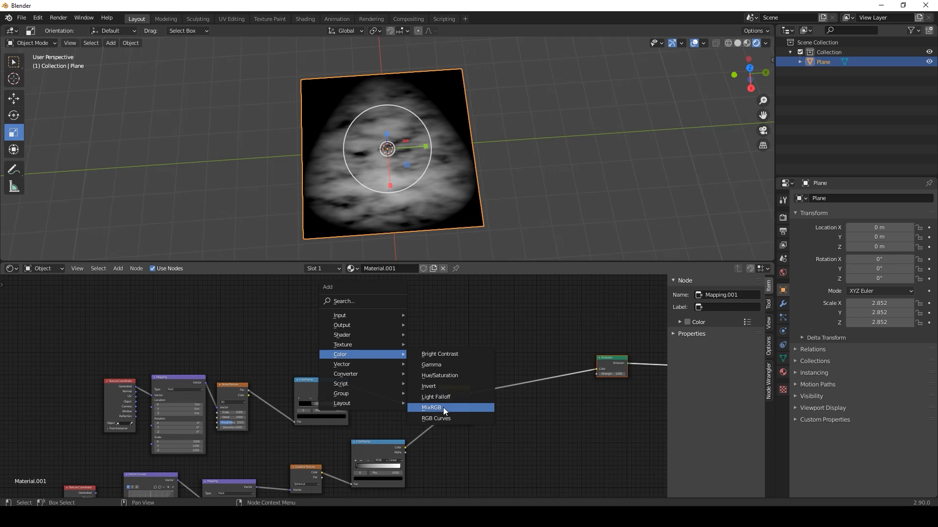
click(444, 407)
click(390, 364)
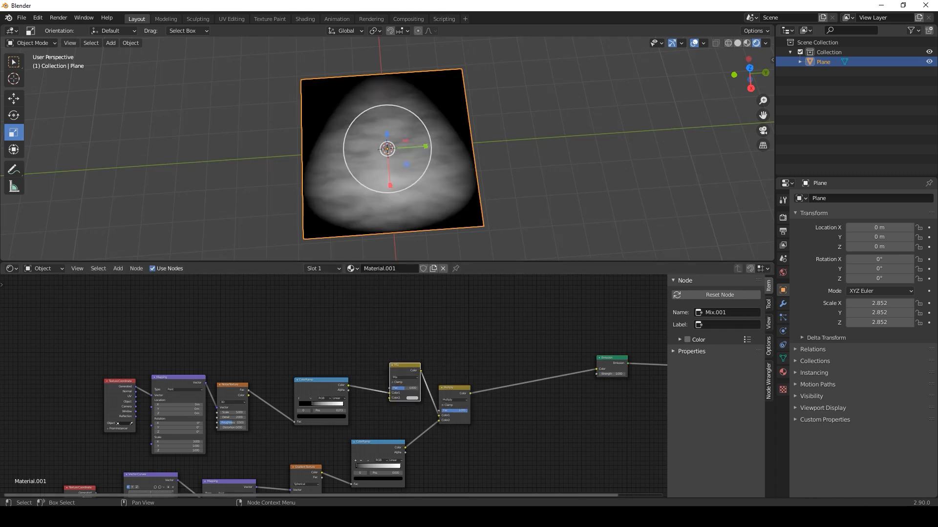
- Switch to Photoshop and bring up the Untitled-2 document with the painted green leaves
mouse_move(239, 518)
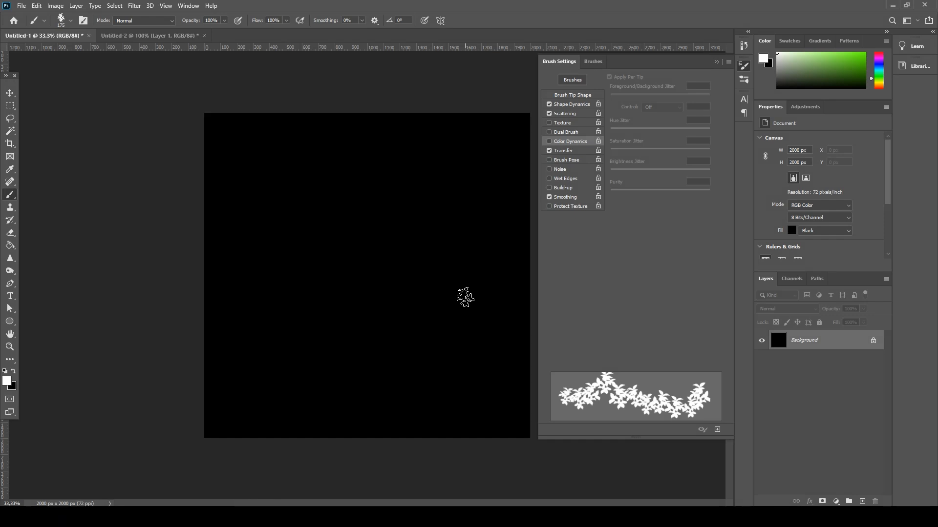
click(133, 39)
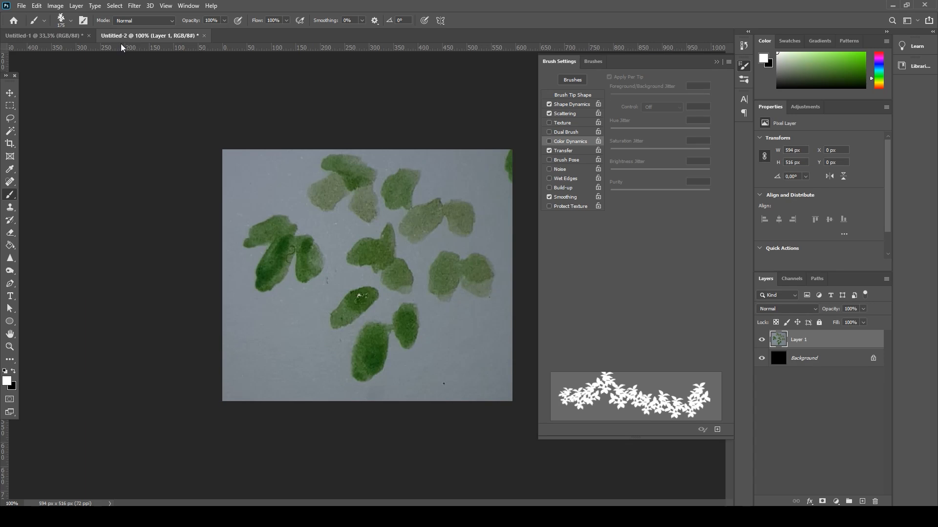
- Retouch the white specks on the lower-middle leaf and the dark left-hand leaf with the Spot Healing Brush
key(v)
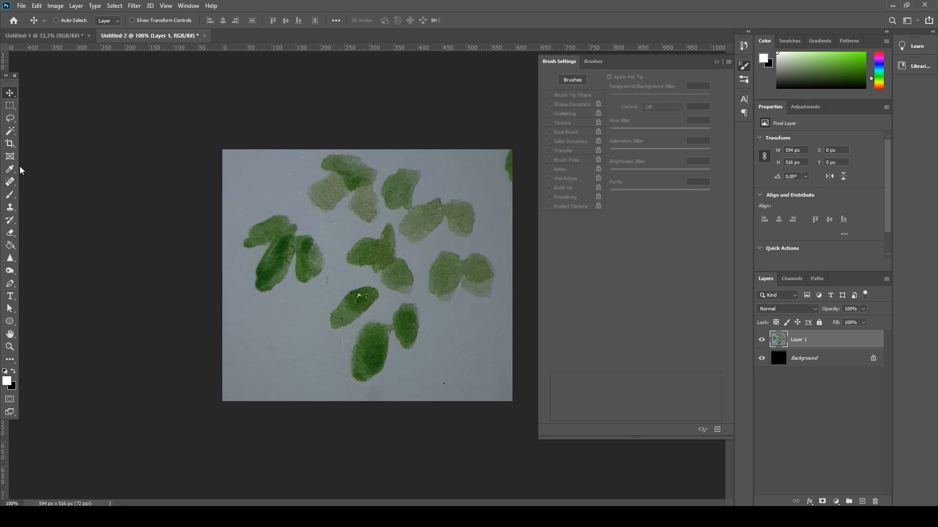
click(10, 181)
mouse_move(353, 304)
mouse_down()
mouse_move(368, 294)
mouse_move(359, 297)
mouse_up()
mouse_move(295, 246)
mouse_down()
mouse_move(289, 262)
mouse_move(292, 252)
mouse_up()
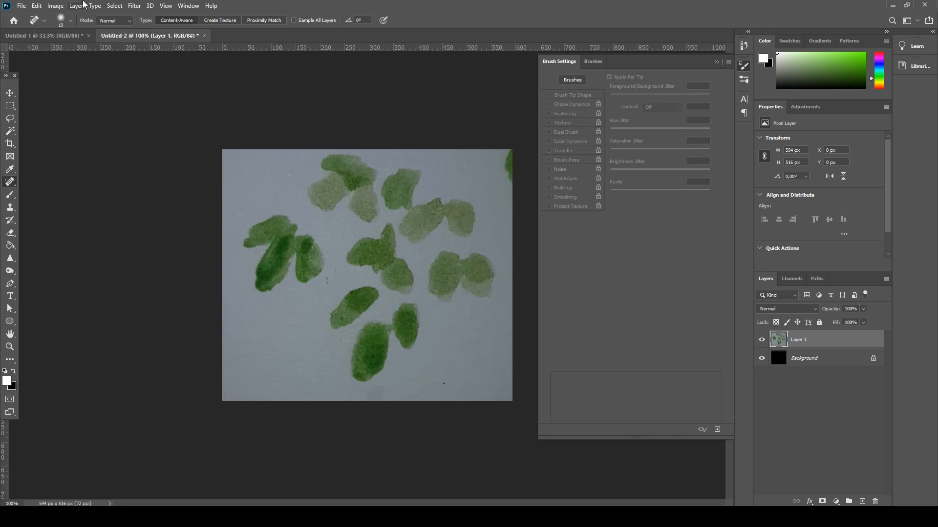
- Apply a Levels adjustment to the leaf layer with the white input at 126 and the midtone at 0.66
click(55, 6)
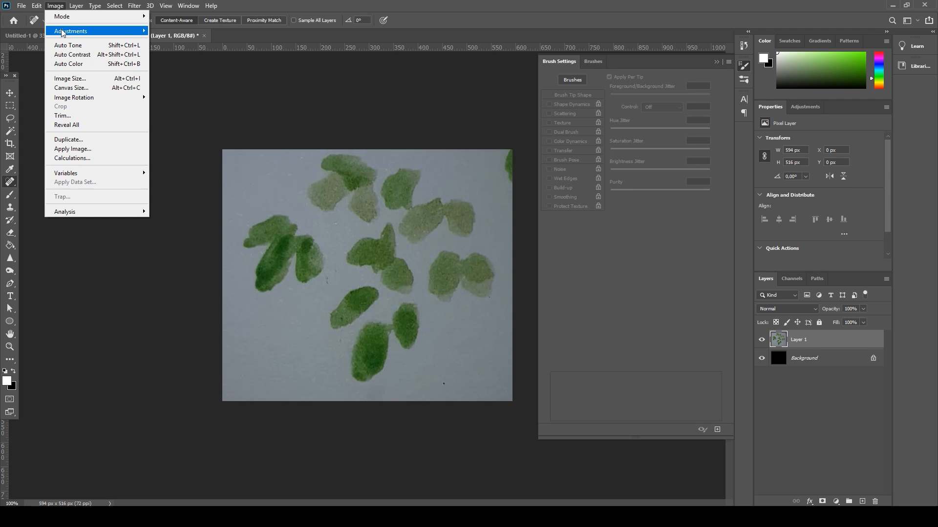
mouse_move(63, 32)
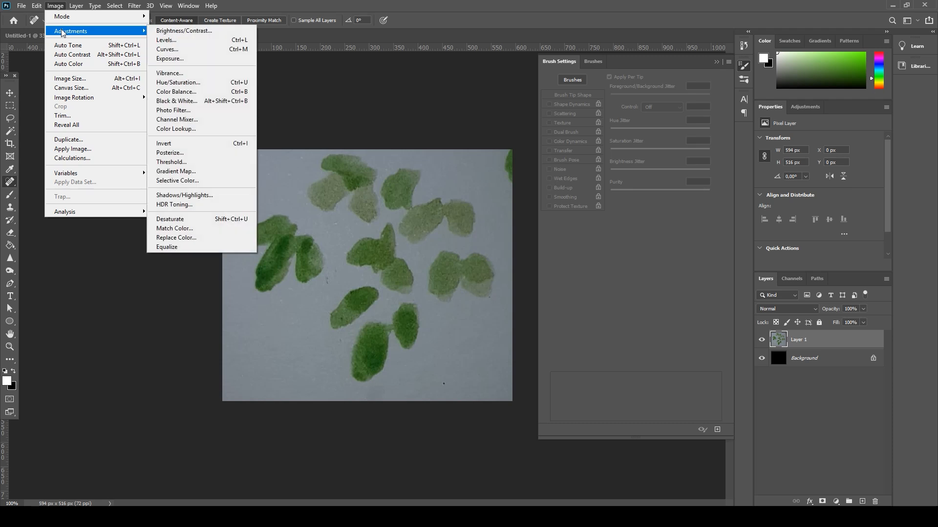
click(189, 40)
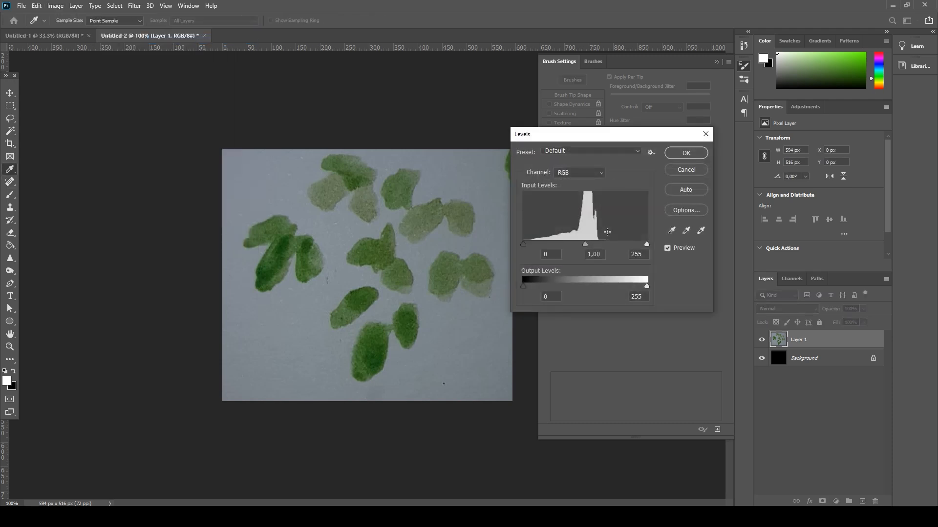
drag(644, 244, 562, 243)
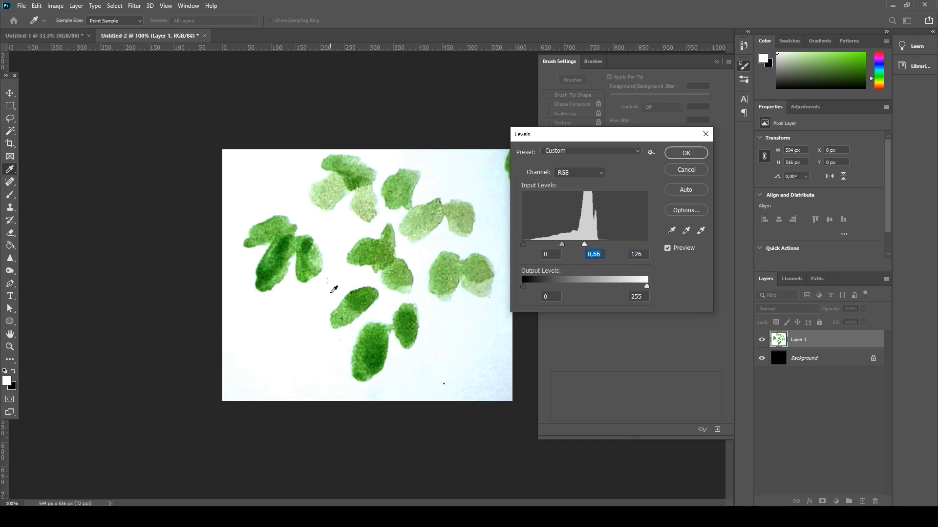
click(683, 154)
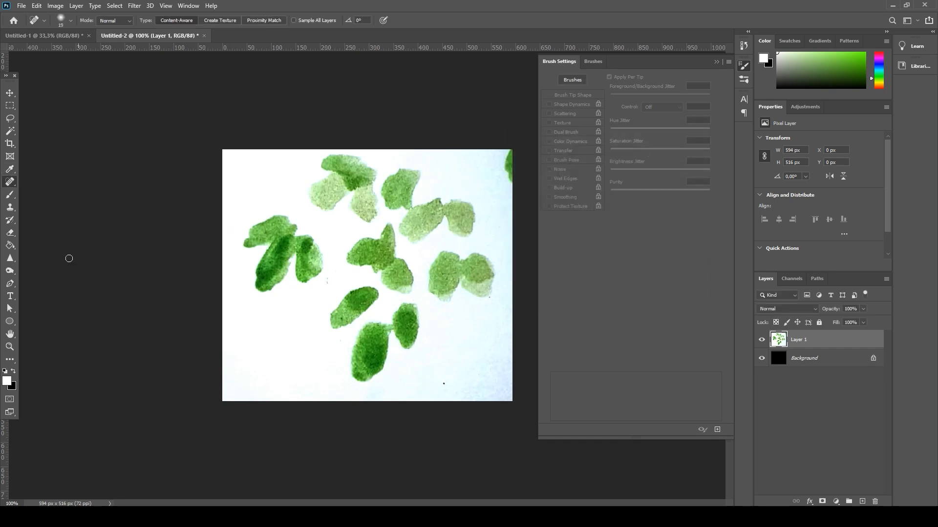
- Set up the Dodge tool with a Soft Round brush of about 183 px, Highlights range and 34% exposure
drag(9, 272, 52, 273)
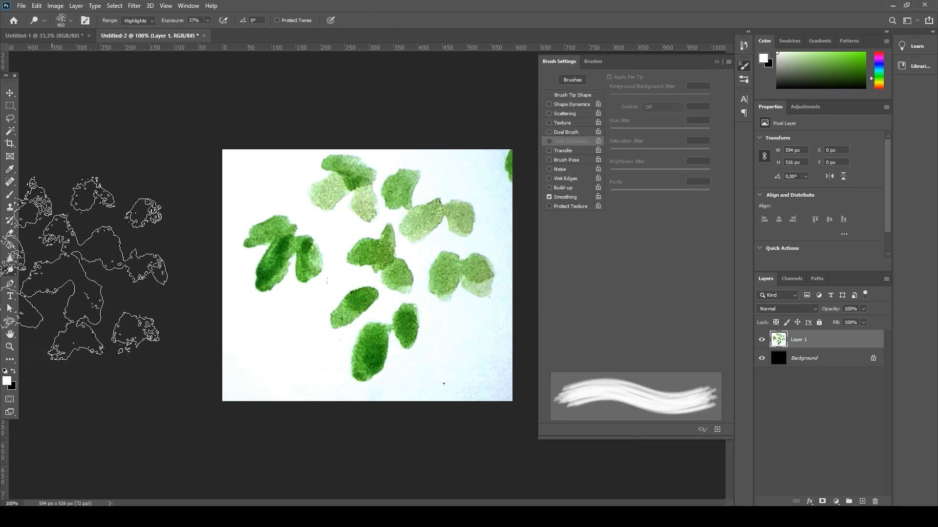
click(61, 23)
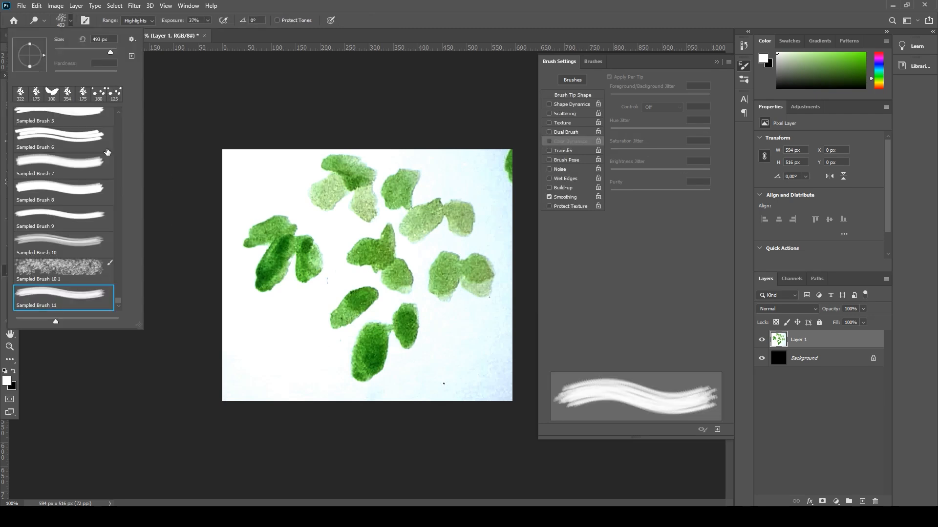
drag(122, 294, 120, 112)
click(73, 133)
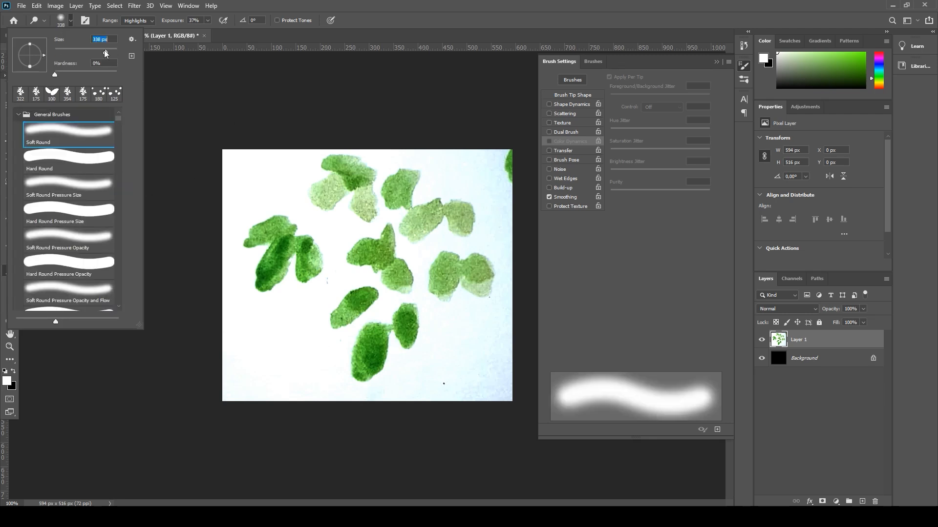
drag(96, 53, 95, 54)
click(143, 20)
click(141, 20)
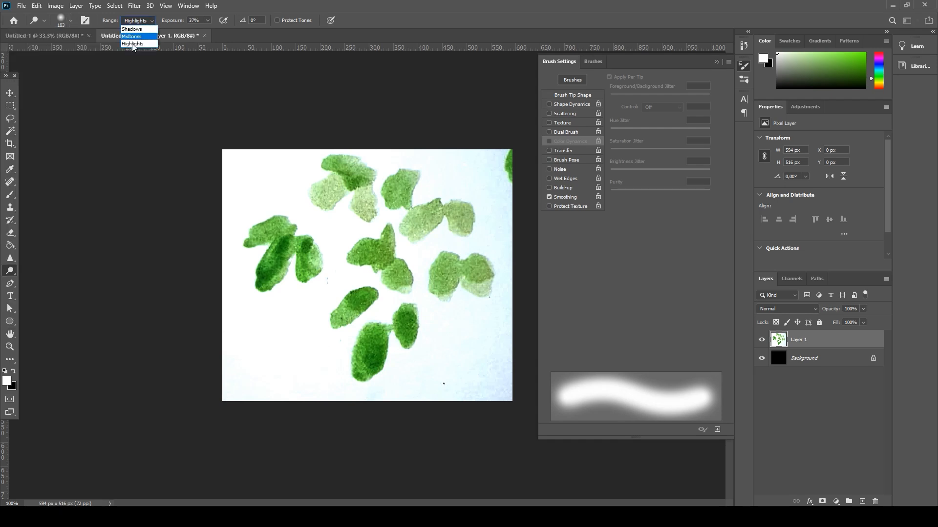
click(207, 20)
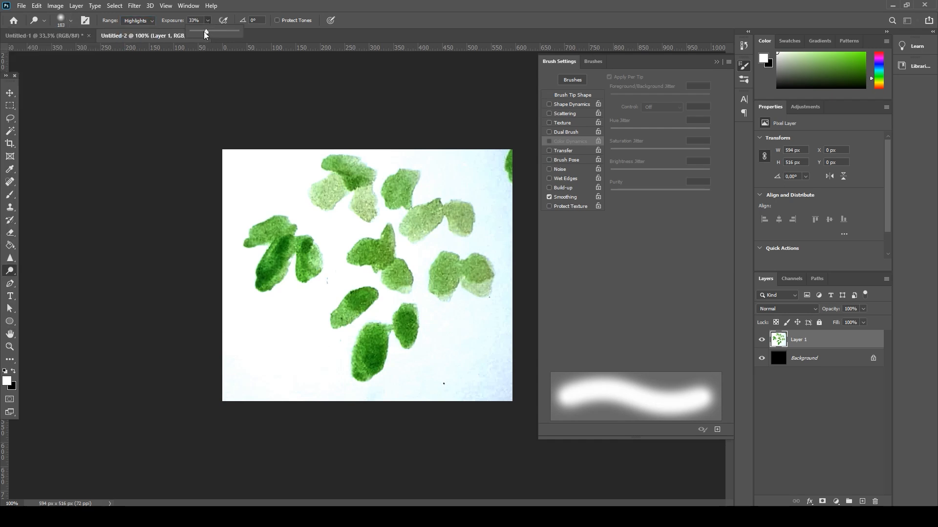
drag(207, 34, 206, 34)
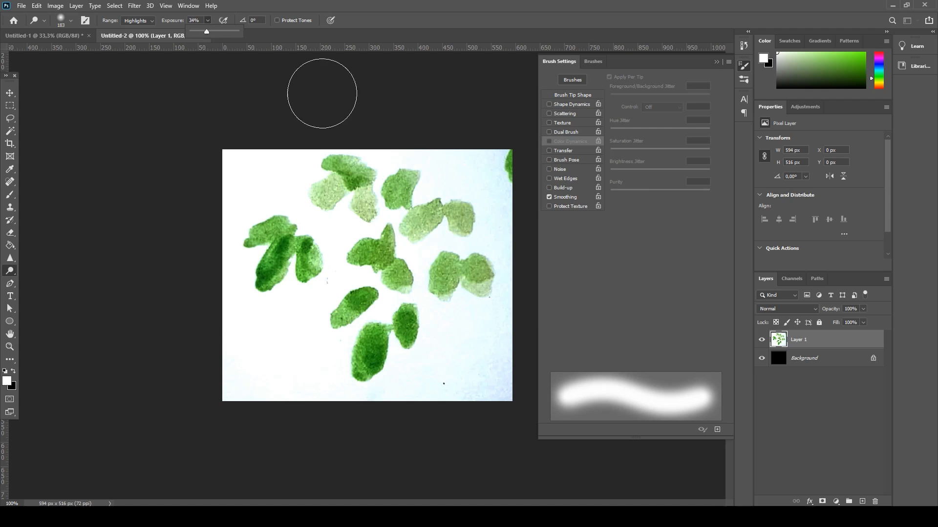
- Dodge the bluish background around the leaves and along the canvas edges to clean white
click(455, 169)
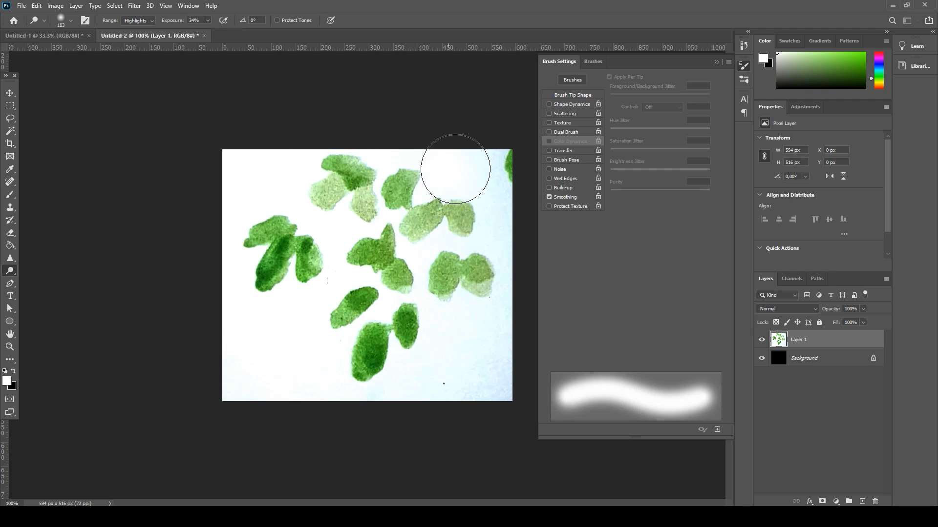
mouse_move(514, 246)
mouse_down()
mouse_move(503, 325)
mouse_move(484, 335)
mouse_move(478, 404)
mouse_move(413, 410)
mouse_move(389, 389)
mouse_move(272, 419)
mouse_move(243, 324)
mouse_move(268, 156)
mouse_up()
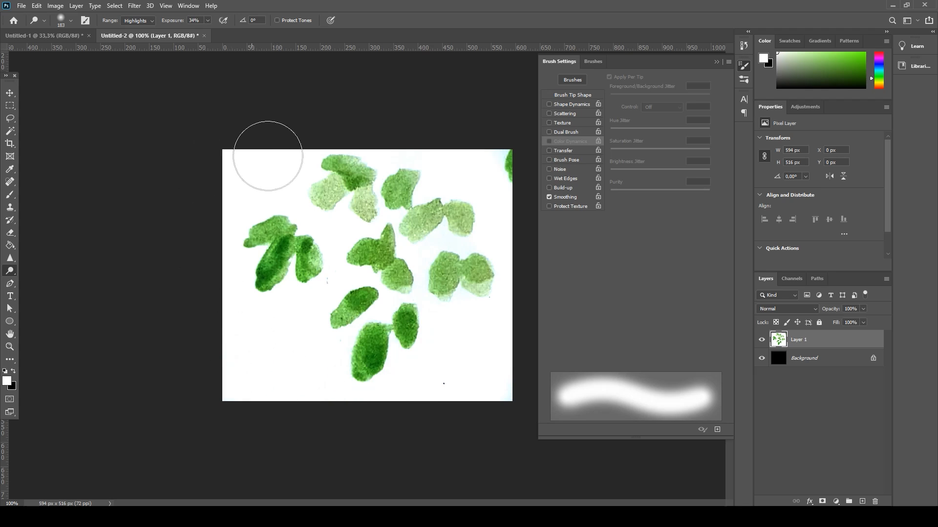
drag(397, 133, 515, 177)
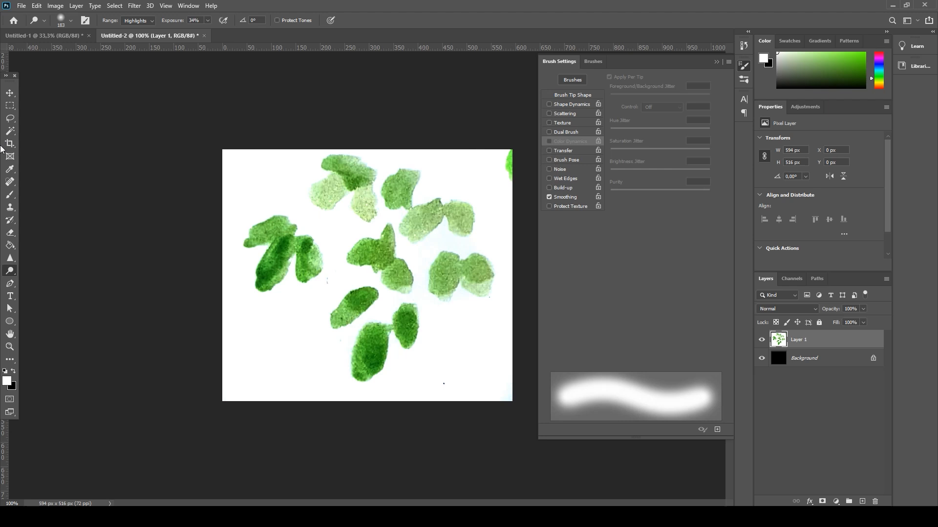
- Switch to the Brush tool and choose the Hard Round preset from the General Brushes
click(10, 194)
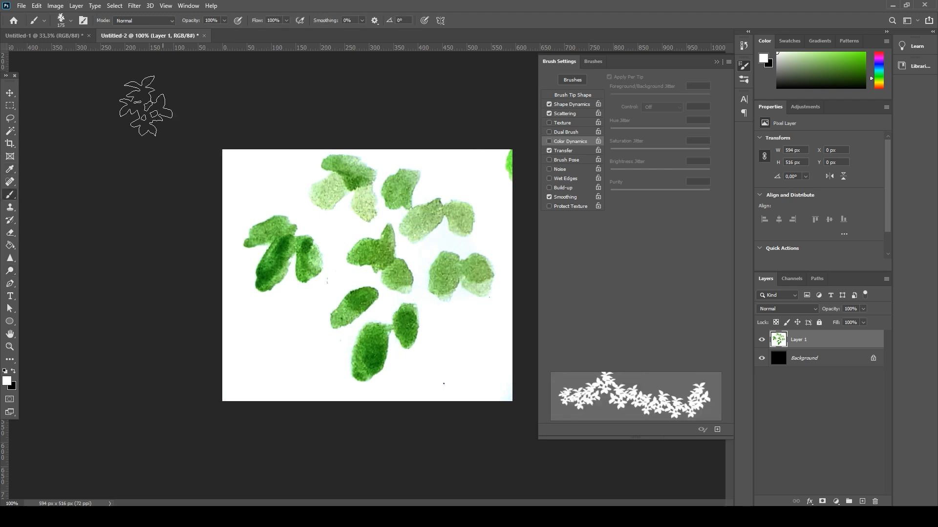
click(71, 22)
scroll(117, 274, down, 5)
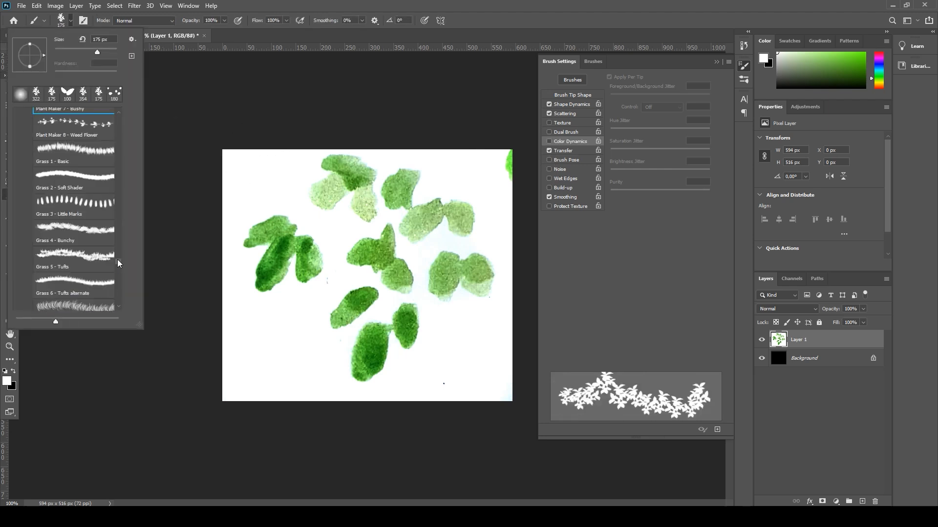
drag(119, 262, 125, 114)
click(58, 159)
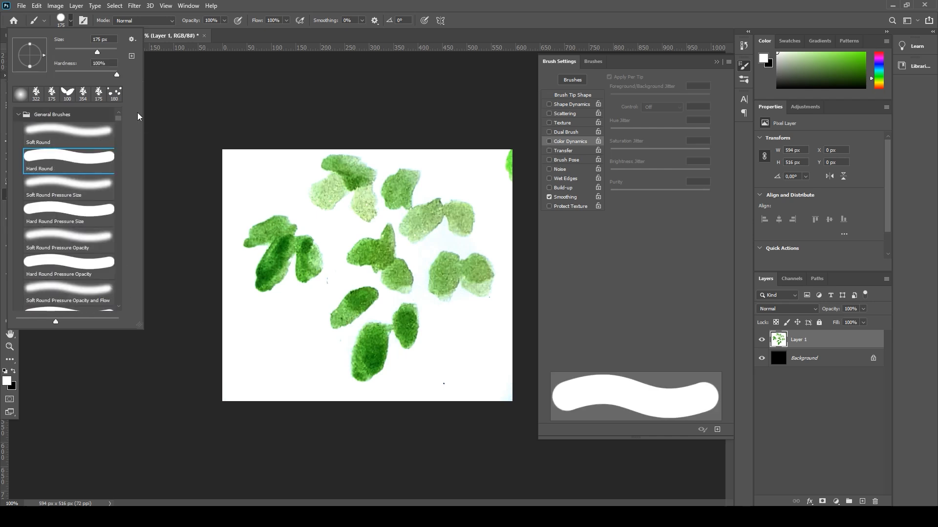
key(Return)
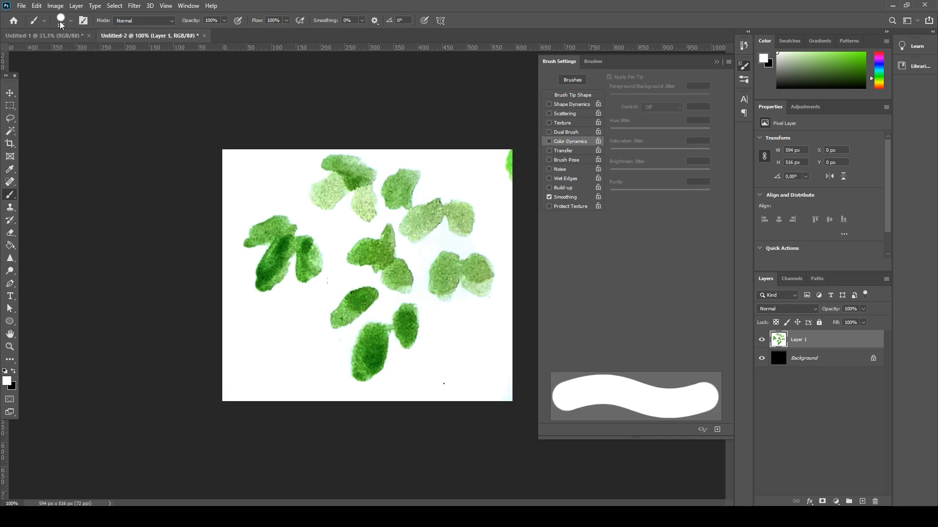
- Paint out the stray background specks between the leaves with white (ffffff) and a 62 px brush
click(7, 381)
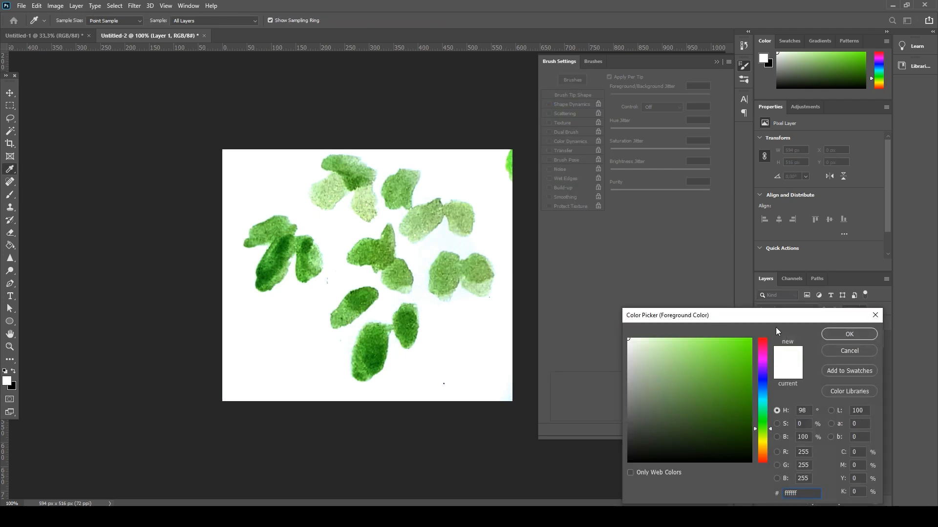
click(840, 336)
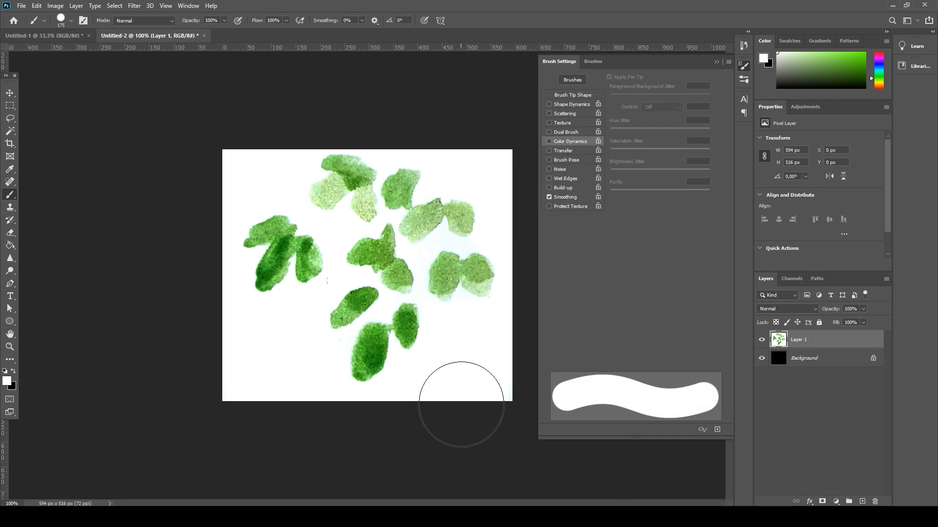
click(67, 22)
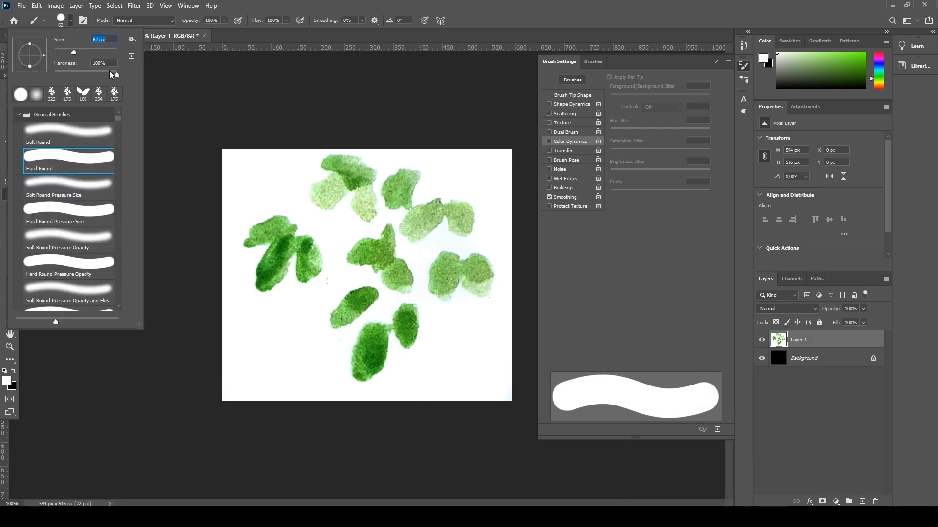
click(330, 288)
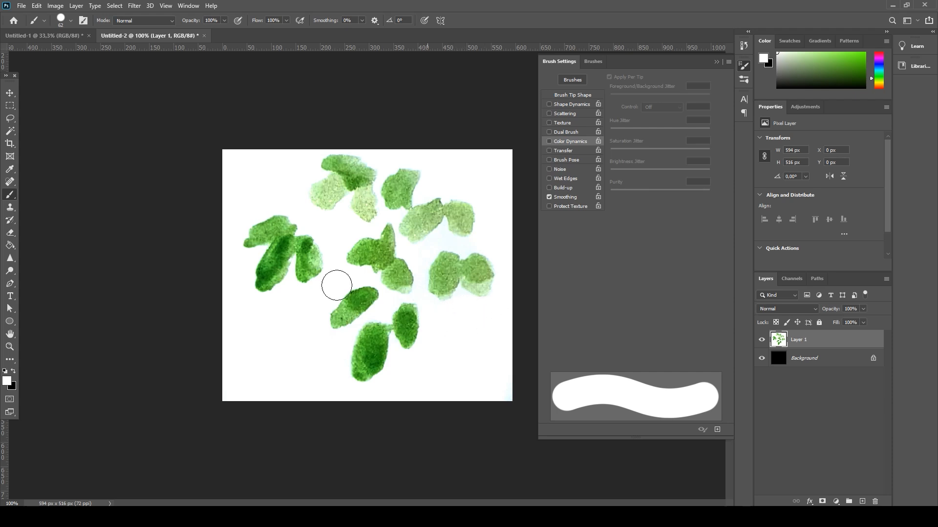
- Select the whole canvas with a rectangular marquee, define it as a brush preset under the default name, and deselect
click(10, 105)
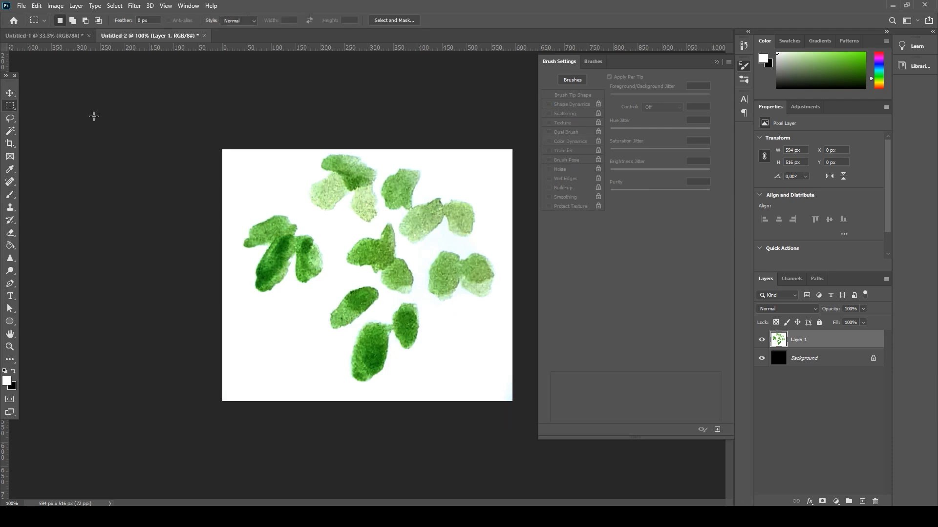
drag(153, 139, 585, 429)
click(37, 5)
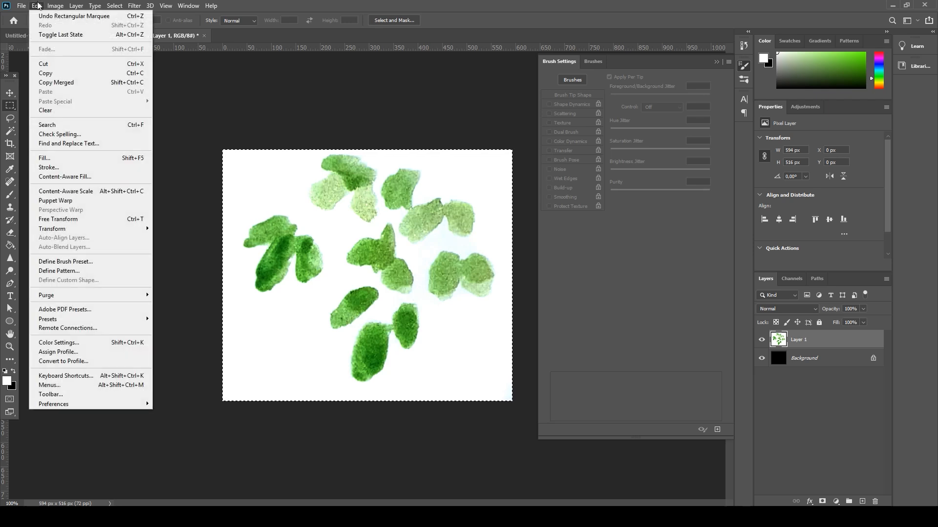
click(86, 262)
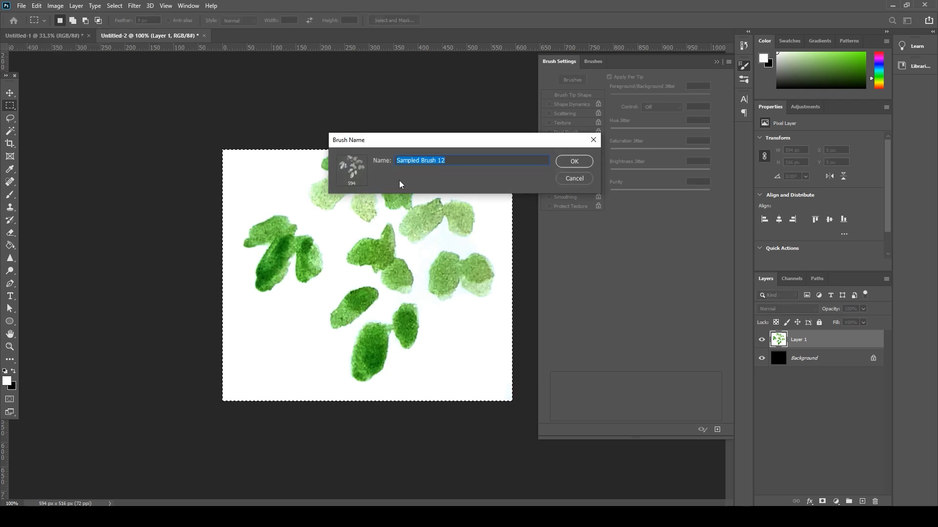
drag(355, 145, 230, 151)
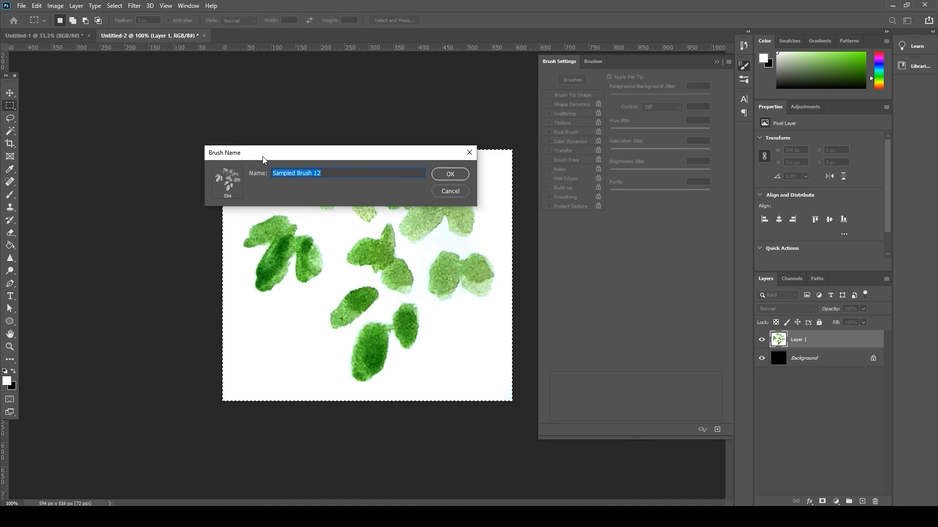
click(449, 174)
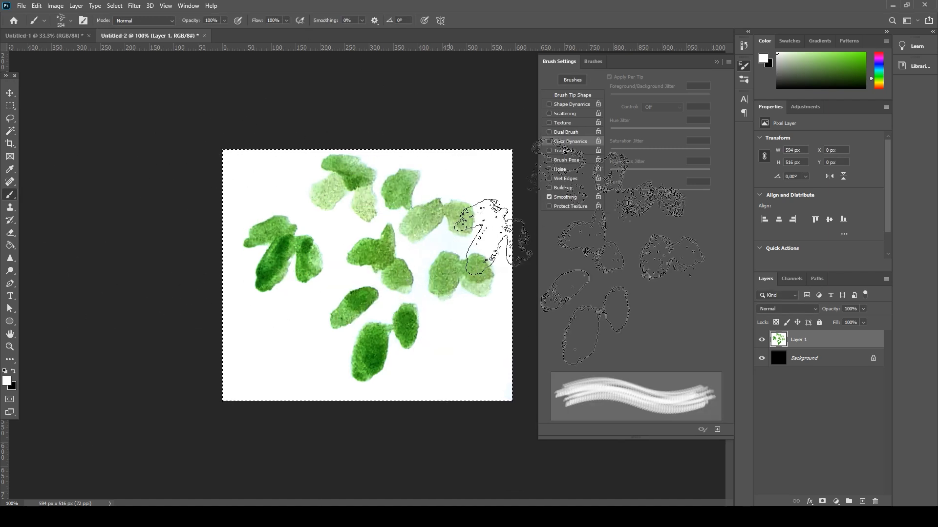
key(ctrl+d)
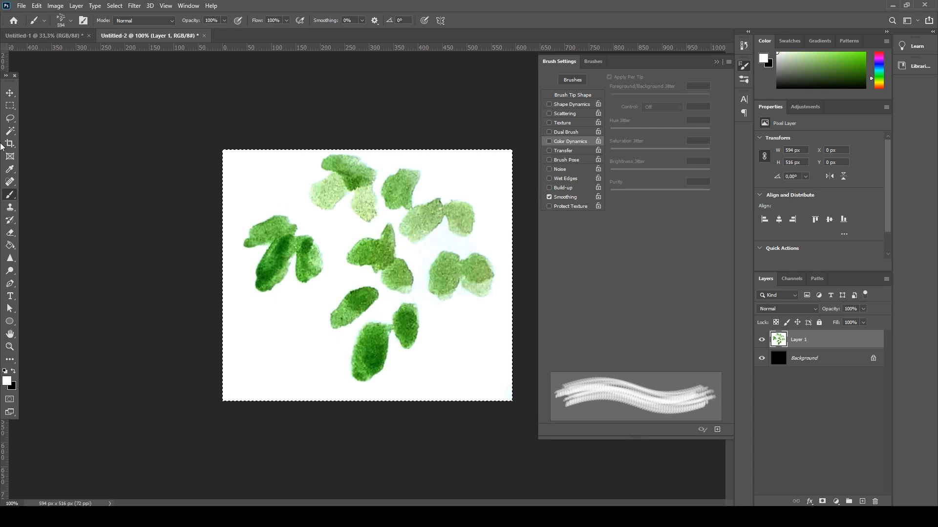
- Turn the leaf layer grayscale with a Hue/Saturation adjustment, setting Saturation to -100
click(55, 6)
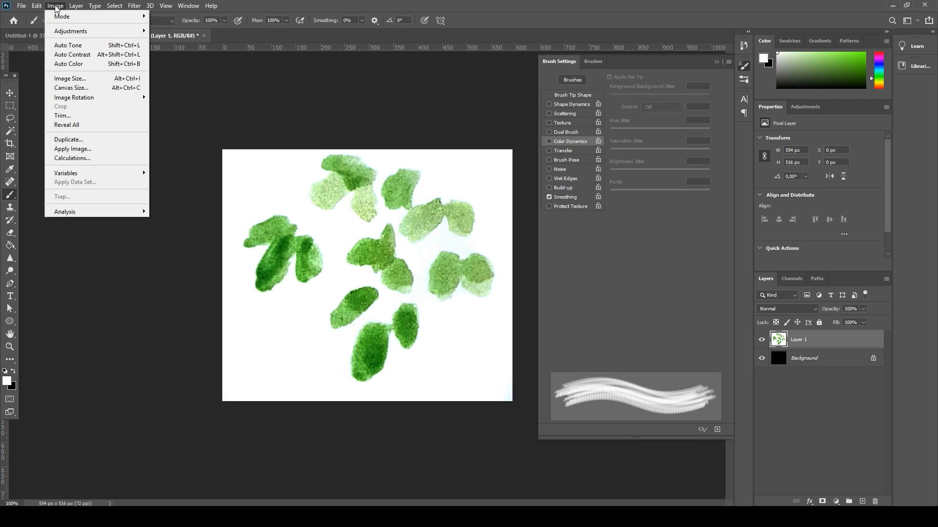
mouse_move(69, 31)
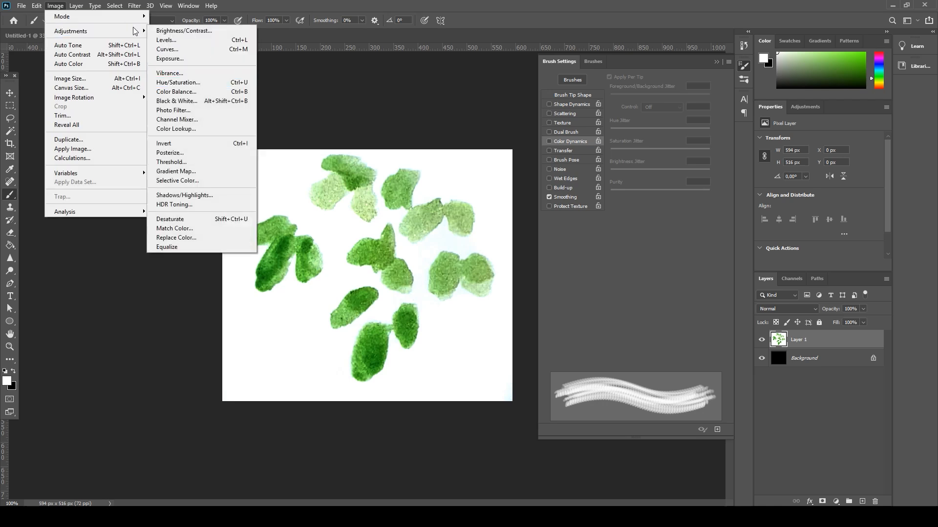
click(215, 83)
drag(754, 280, 644, 285)
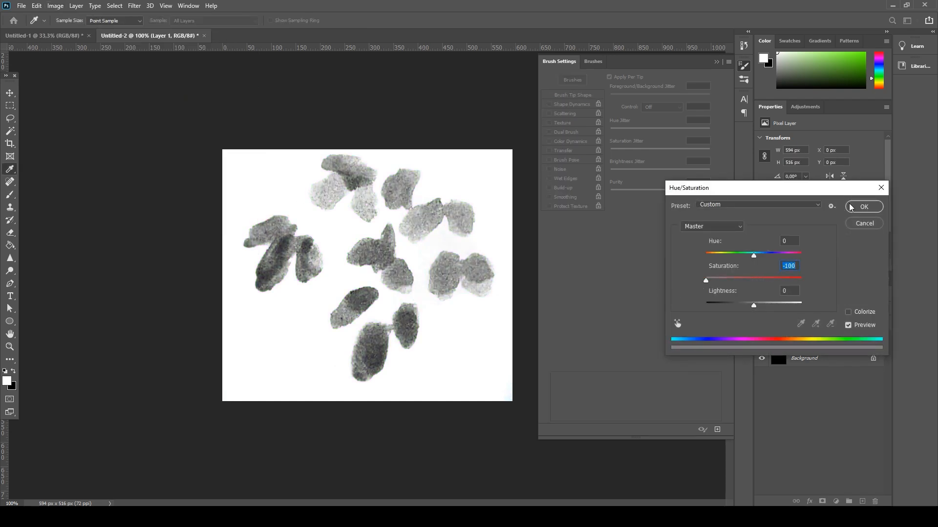
click(862, 206)
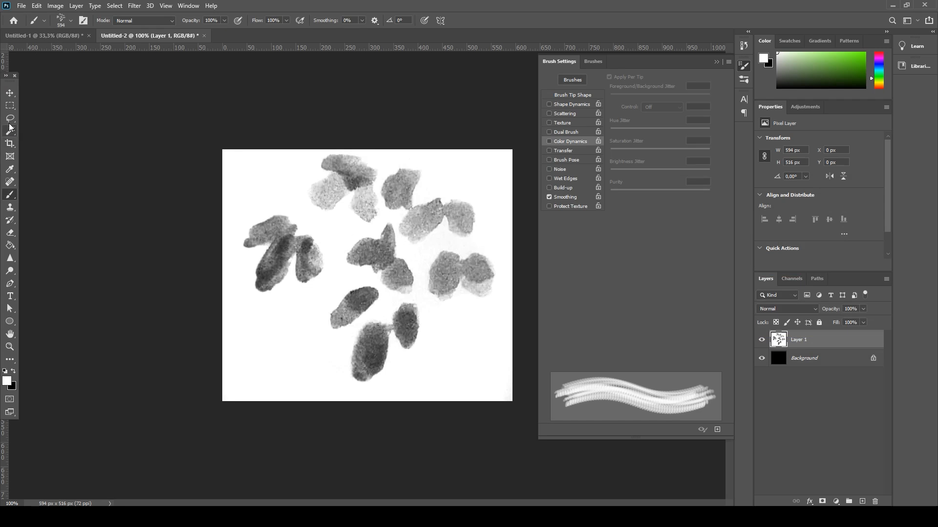
- Smooth the grain on the leaf layer with a Median noise filter at a radius of 3 pixels
click(10, 107)
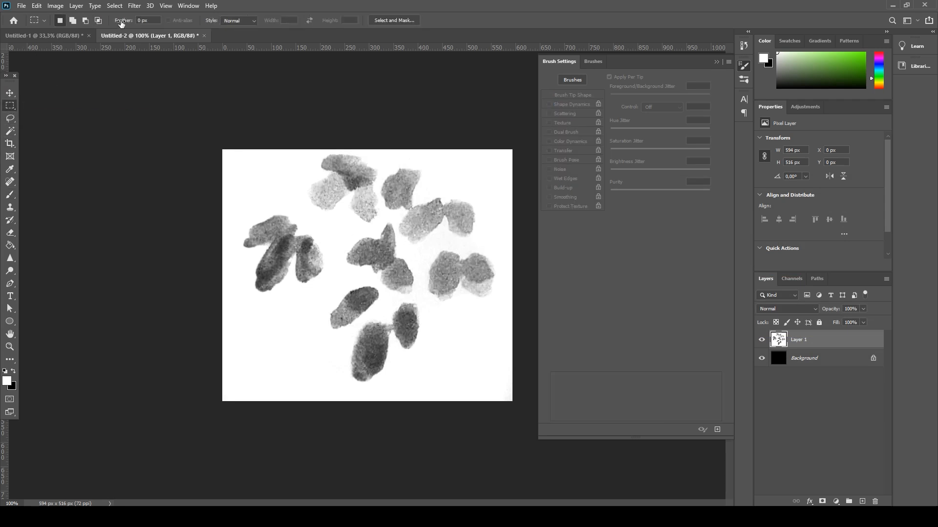
click(135, 6)
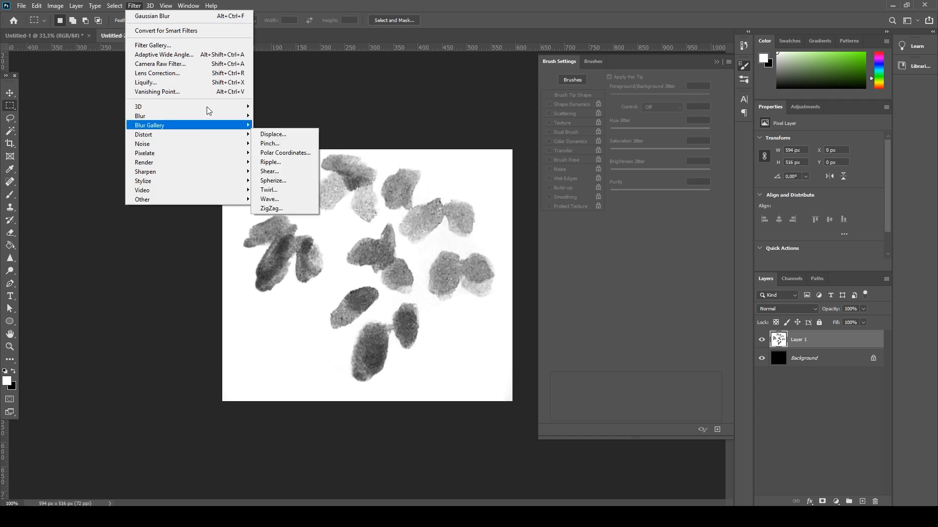
click(132, 6)
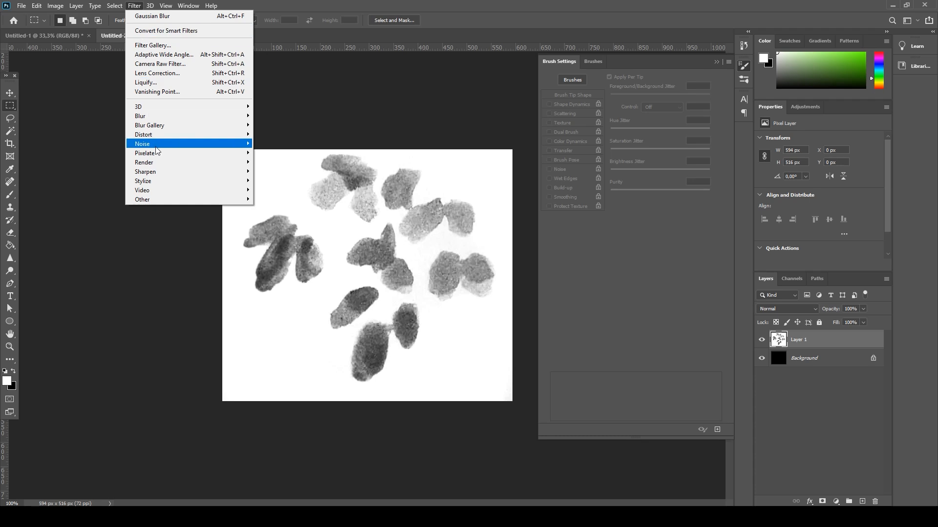
mouse_move(157, 144)
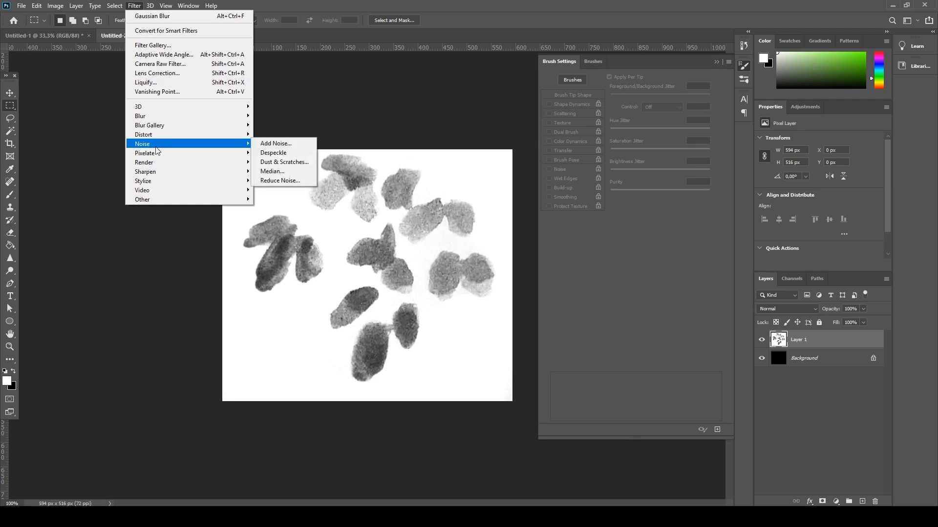
click(276, 171)
drag(441, 108, 578, 165)
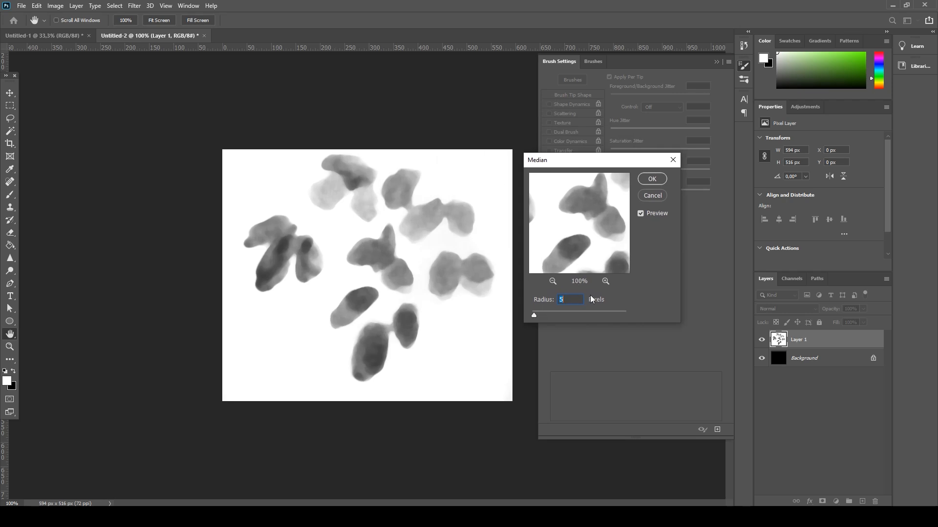
text(3)
click(655, 179)
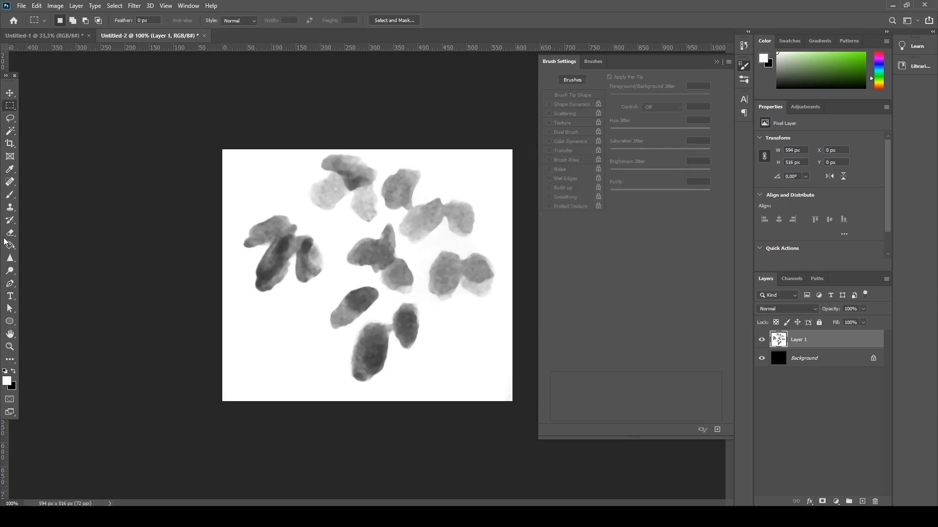
- Darken the far-left leaf cluster and the core of the topmost cluster using the Burn tool on Shadows with a 100 px brush at 31% exposure
drag(10, 271, 44, 278)
click(49, 282)
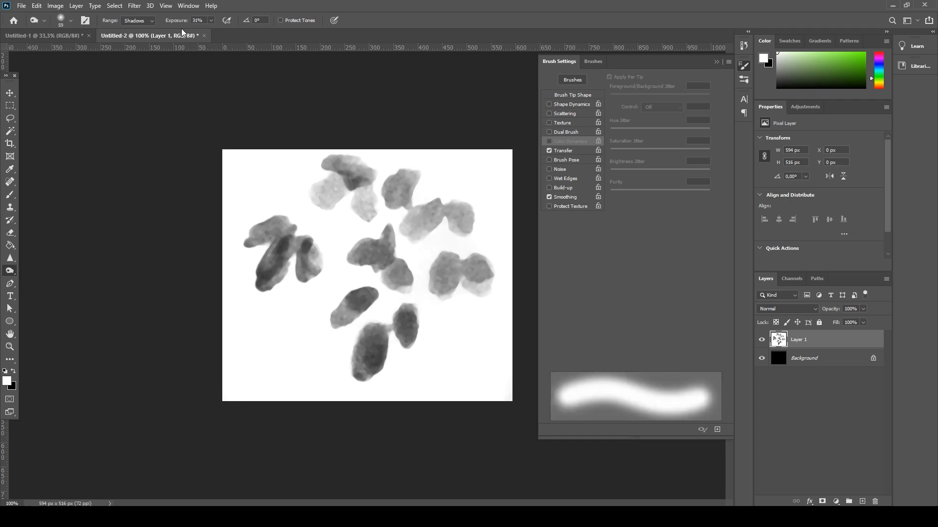
mouse_move(249, 239)
mouse_down()
mouse_move(281, 227)
mouse_move(272, 273)
mouse_move(308, 257)
mouse_up()
click(59, 19)
click(87, 50)
mouse_move(326, 200)
mouse_down()
mouse_move(307, 199)
mouse_move(339, 183)
mouse_up()
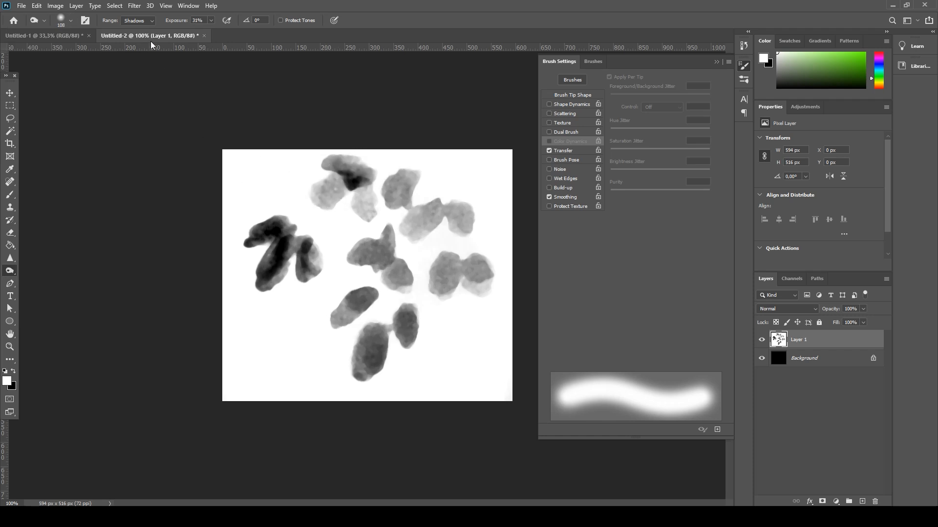
- Burn the rest of the leaves on the Midtones range, raising the exposure to 63% after the topmost cluster
click(139, 22)
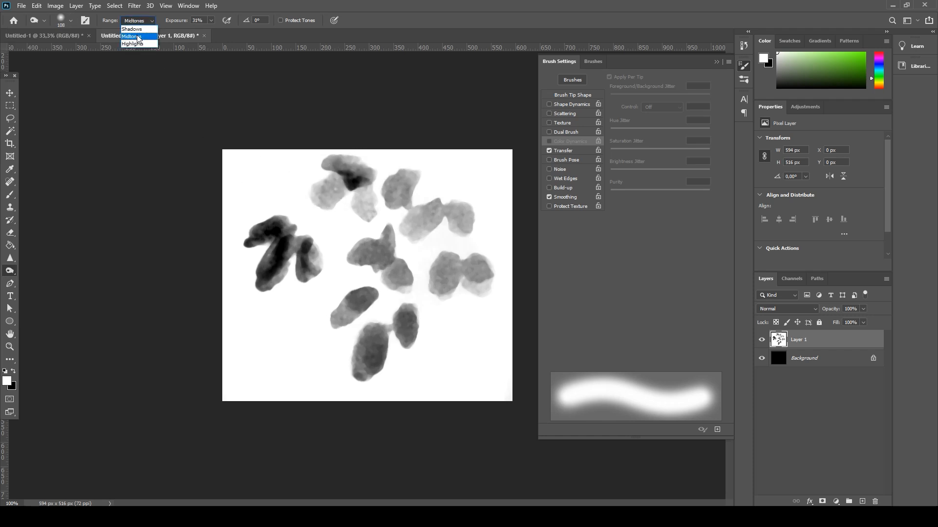
click(139, 36)
mouse_move(361, 184)
mouse_down()
mouse_move(341, 176)
mouse_move(324, 199)
mouse_move(342, 178)
mouse_move(365, 209)
mouse_move(372, 188)
mouse_move(356, 205)
mouse_up()
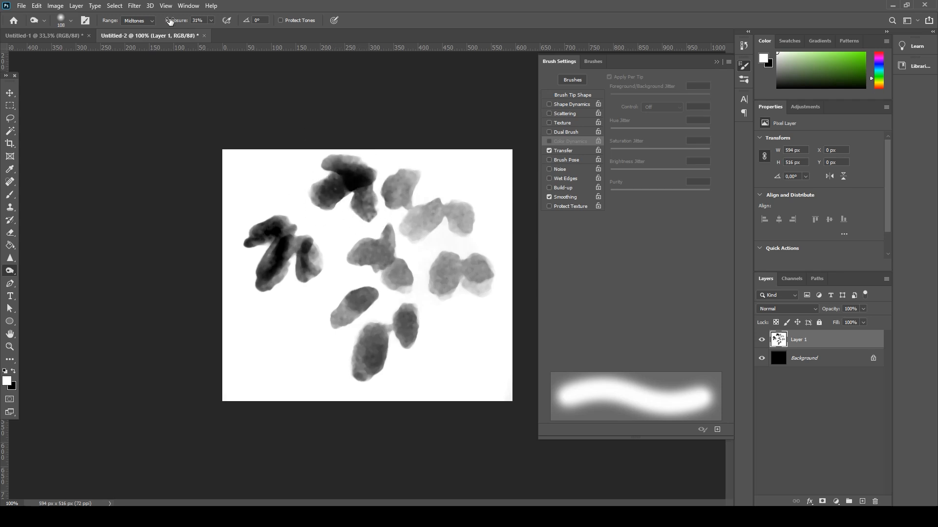
mouse_move(408, 199)
mouse_down()
mouse_move(385, 245)
mouse_move(464, 212)
mouse_move(403, 179)
mouse_move(389, 279)
mouse_move(408, 303)
mouse_move(391, 337)
mouse_move(365, 296)
mouse_move(325, 324)
mouse_move(479, 263)
mouse_up()
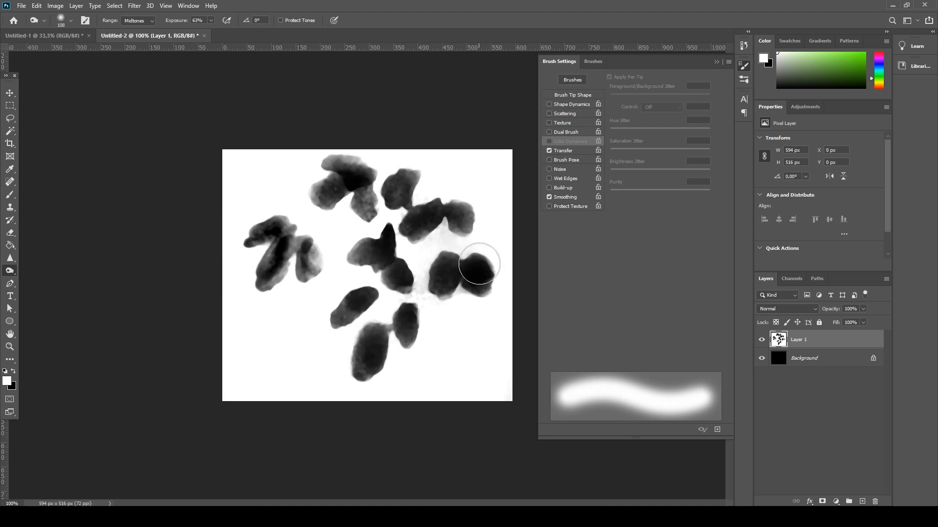
- Clear the gray haze between the right-hand leaves using the Dodge tool on Highlights with a 69 px brush at 63% exposure
right_click(8, 275)
click(42, 272)
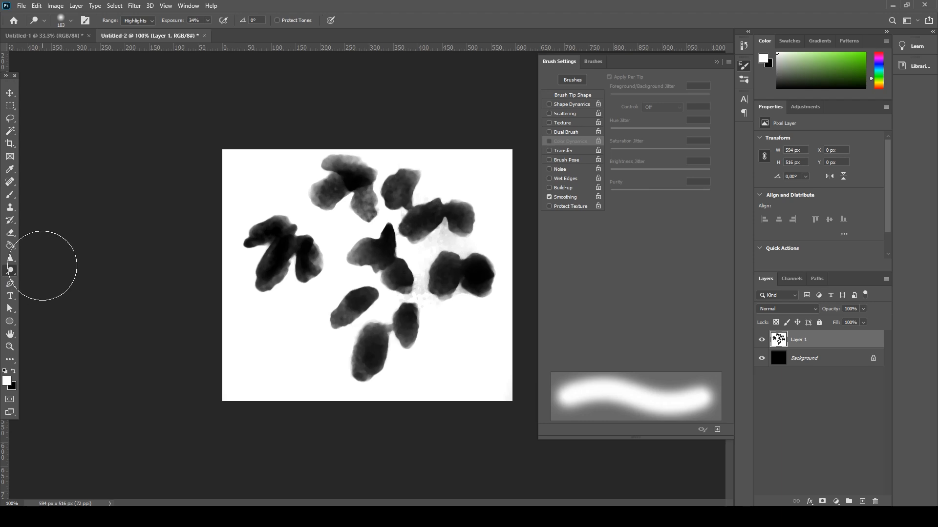
click(71, 21)
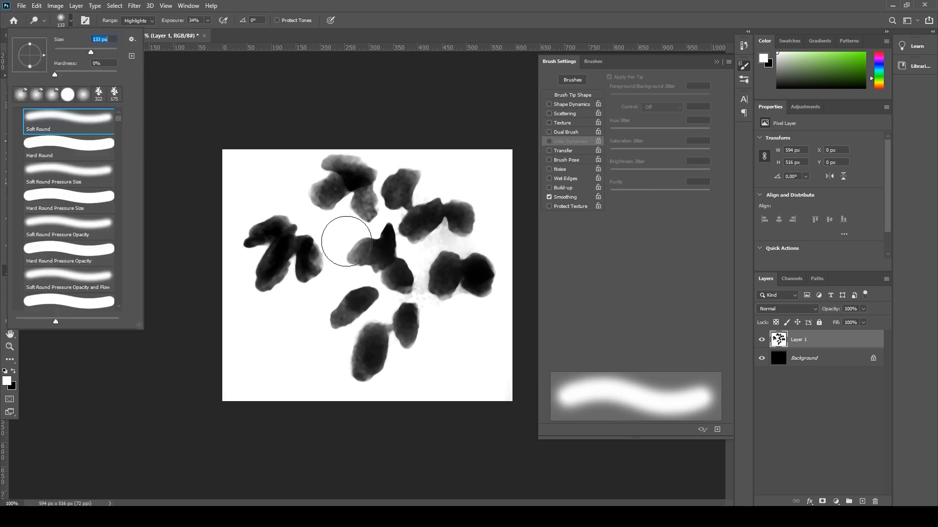
click(376, 335)
click(62, 20)
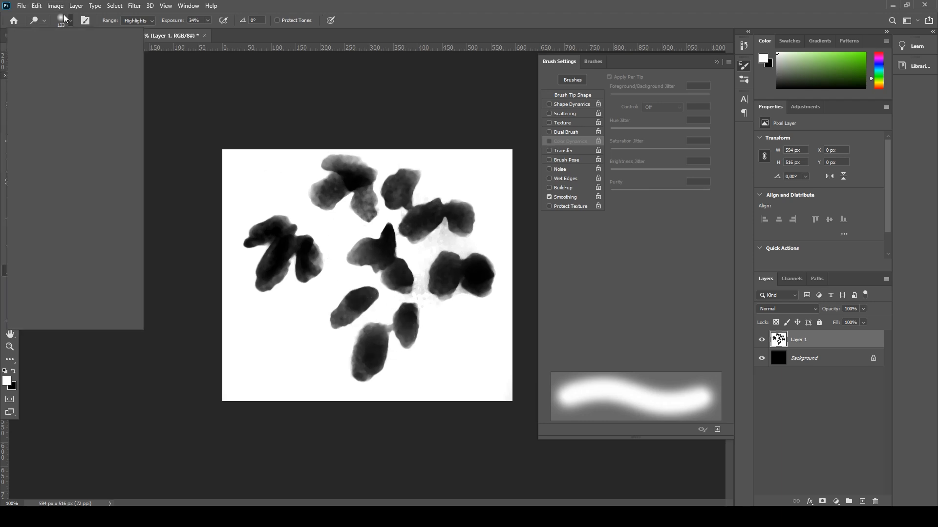
click(208, 20)
drag(208, 31, 215, 31)
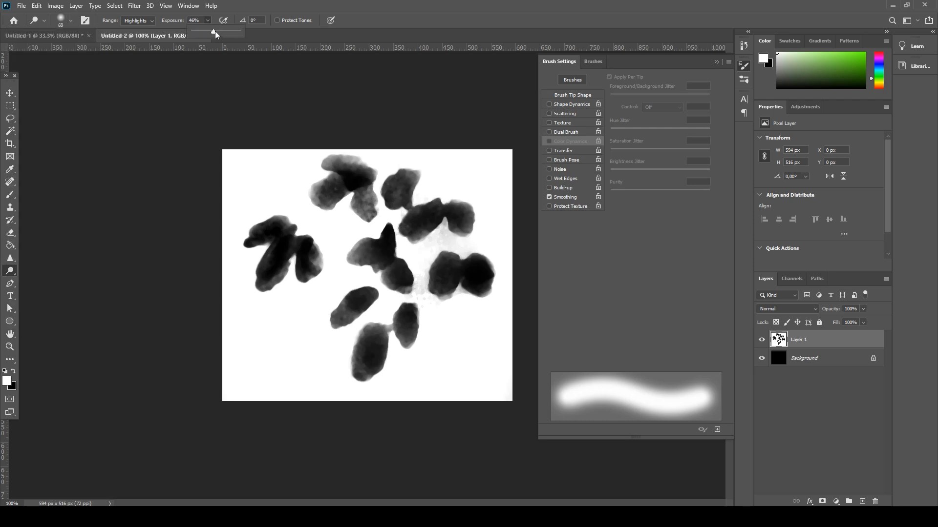
mouse_move(418, 304)
mouse_down()
mouse_move(418, 269)
mouse_move(443, 244)
mouse_move(445, 222)
mouse_move(460, 247)
mouse_move(477, 251)
mouse_move(447, 293)
mouse_move(464, 308)
mouse_up()
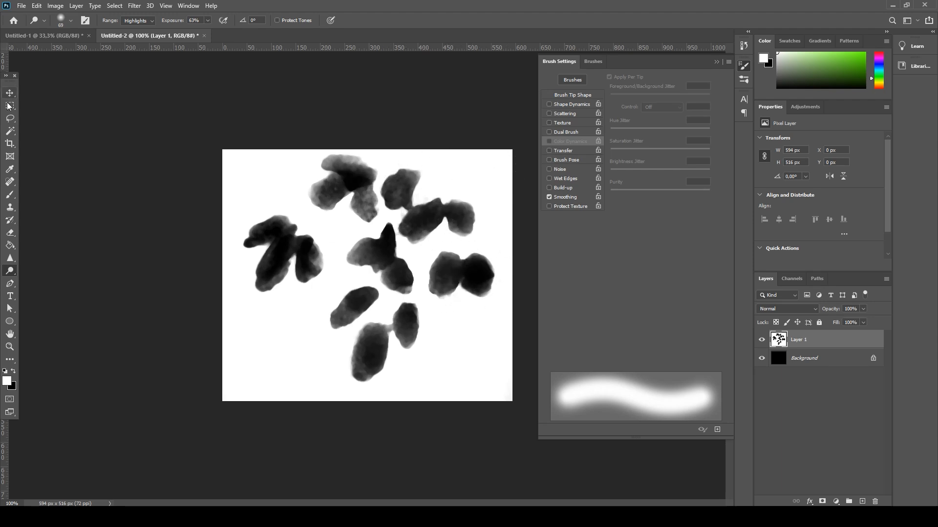
- Deepen the leaves' blacks with a Levels adjustment, setting the black input level to 33
click(55, 5)
mouse_move(73, 30)
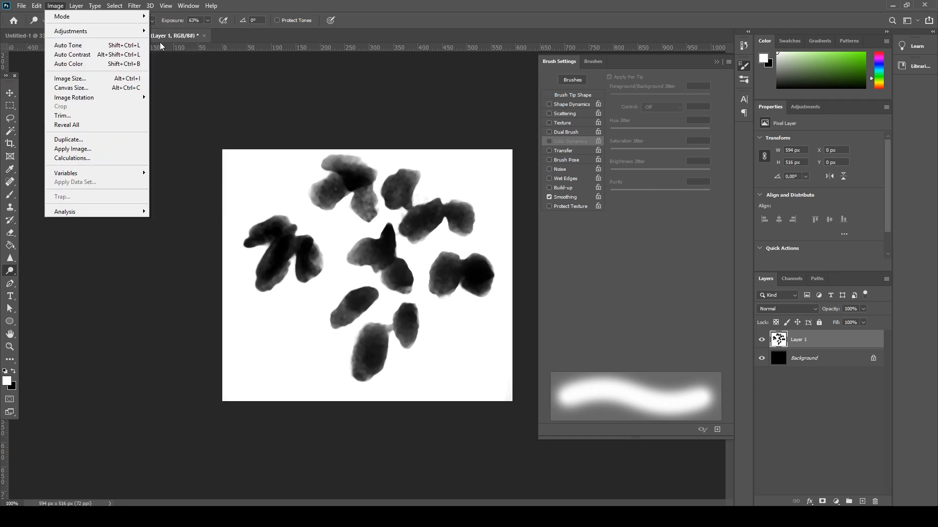
mouse_move(140, 33)
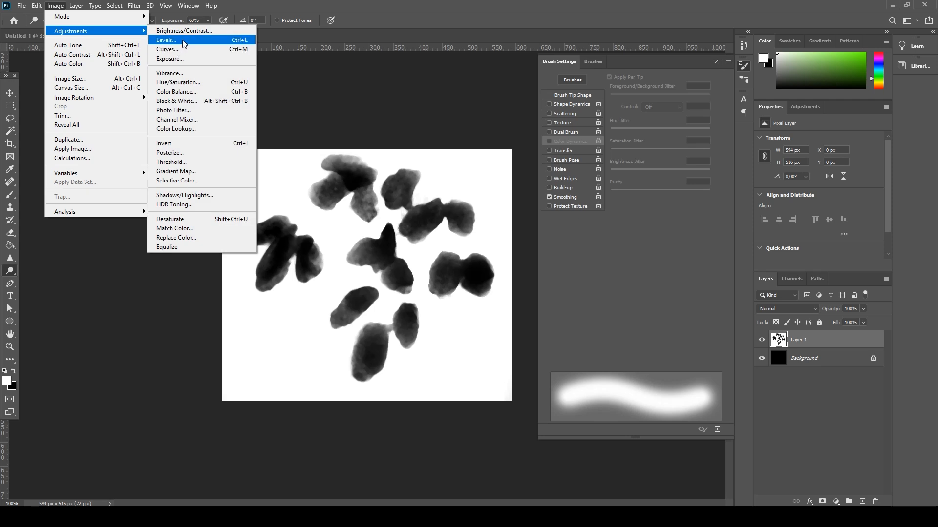
click(180, 39)
mouse_move(524, 245)
mouse_down()
mouse_move(553, 245)
mouse_move(539, 245)
mouse_up()
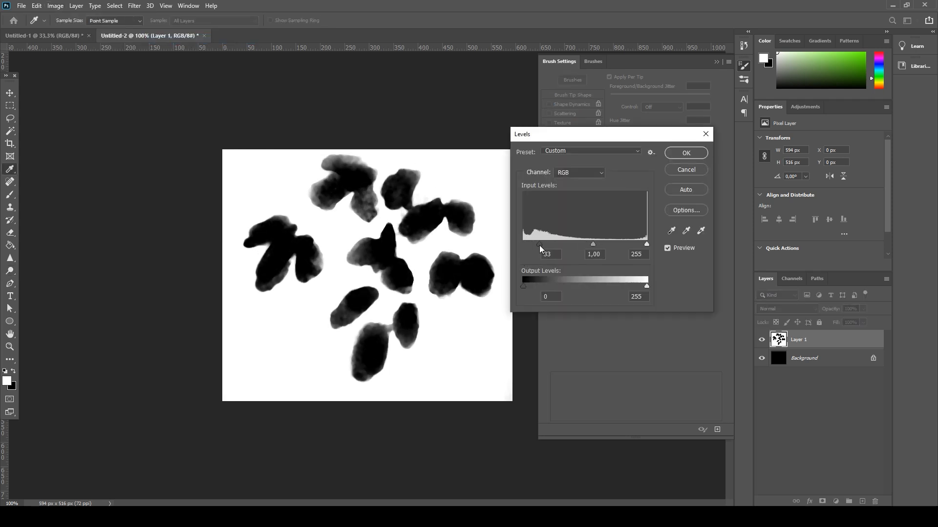
click(687, 154)
- Select the whole canvas with a rectangular marquee and define the darkened leaves as a brush preset under the default name
click(10, 106)
drag(221, 147, 533, 391)
click(35, 7)
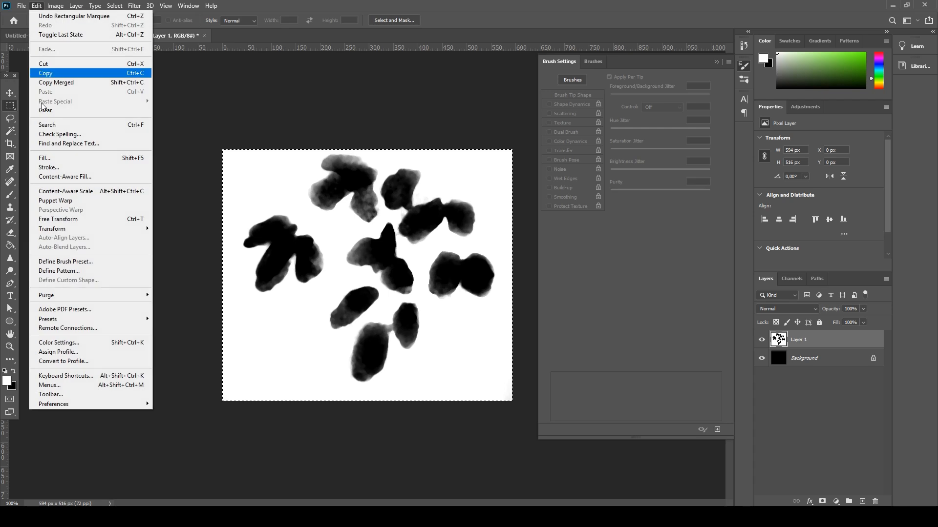
click(64, 264)
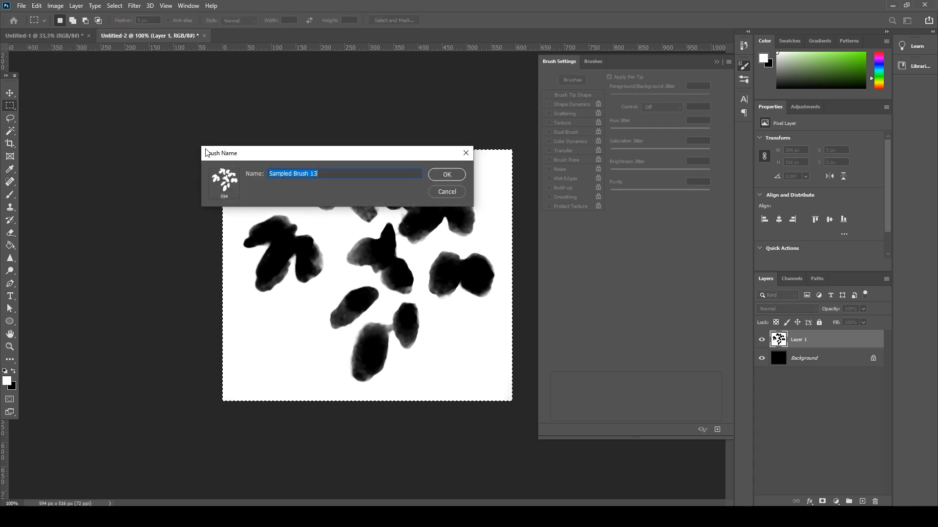
click(441, 177)
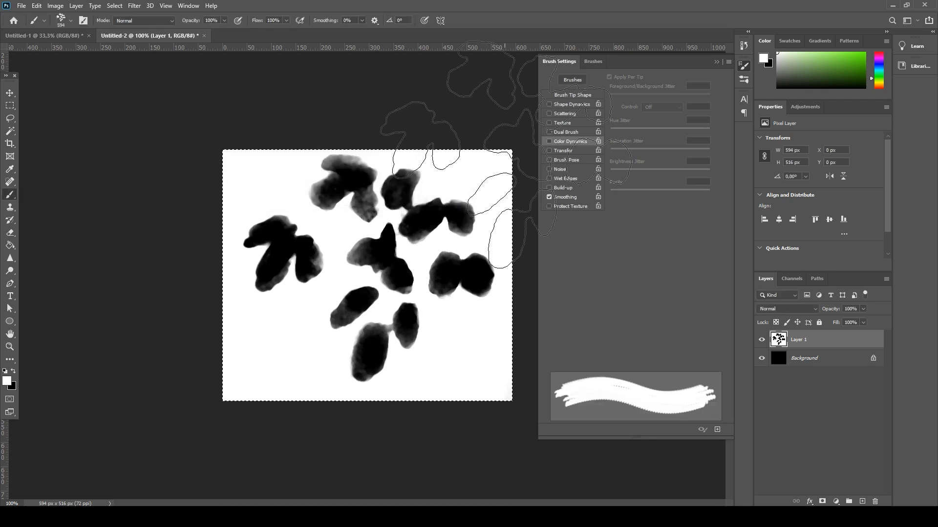
- Create a new 2000 x 2000 pixel RGB document at 72 pixels/inch with a black background
click(33, 35)
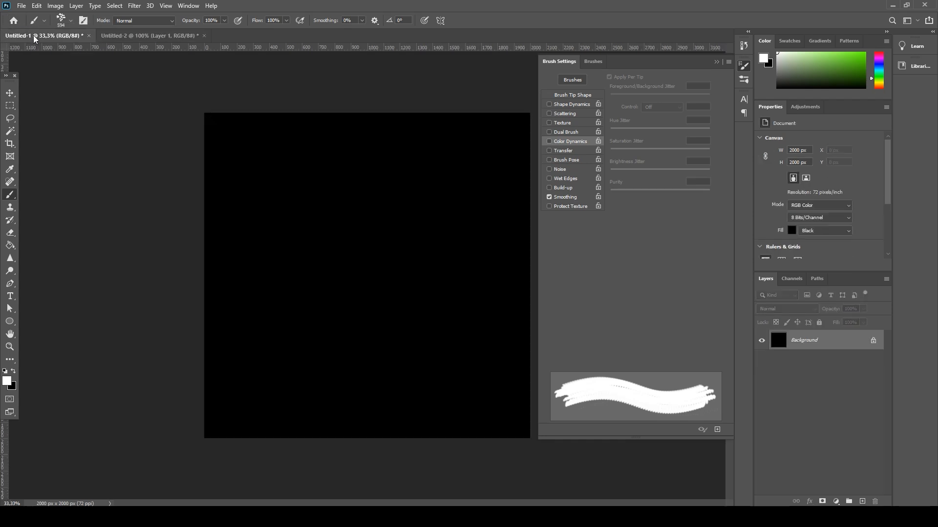
click(22, 6)
click(29, 23)
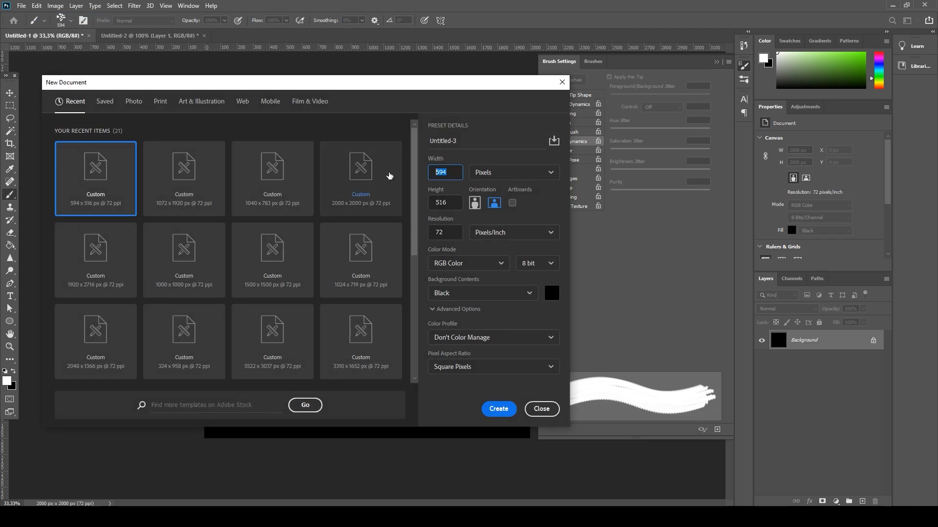
text(2000)
double_click(445, 203)
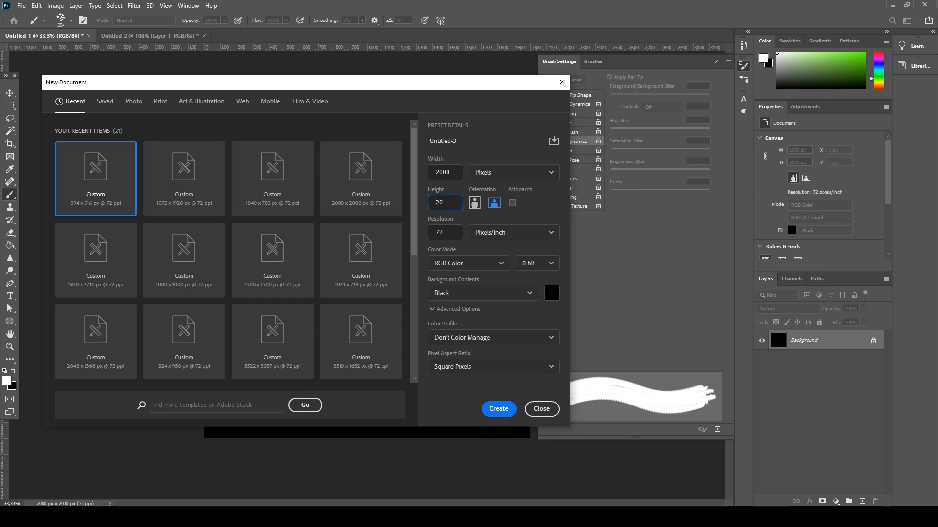
text(2000)
key(Return)
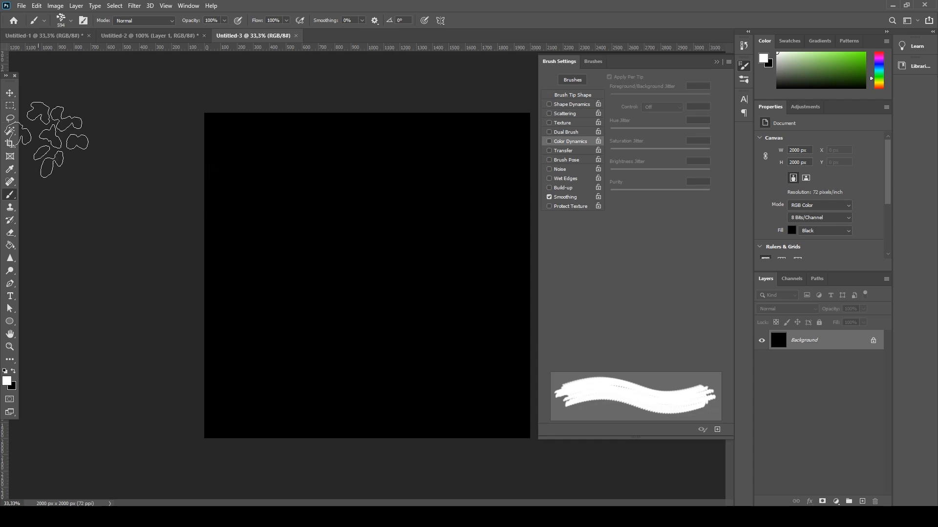
- Paint a test stroke with the new leaf brush, undo it, and check the brush presets
mouse_move(293, 189)
mouse_down()
mouse_move(352, 237)
mouse_move(393, 369)
mouse_move(499, 408)
mouse_move(328, 188)
mouse_up()
key(ctrl+z)
click(189, 6)
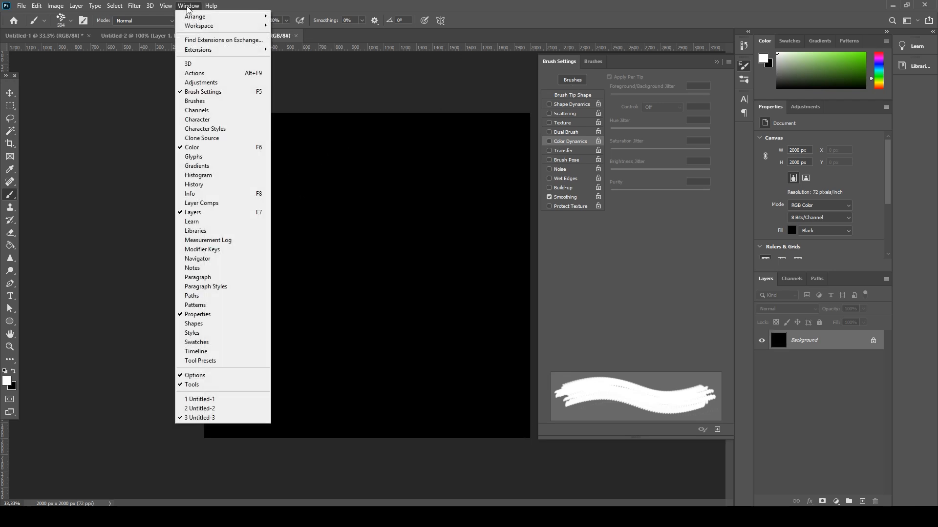
click(197, 101)
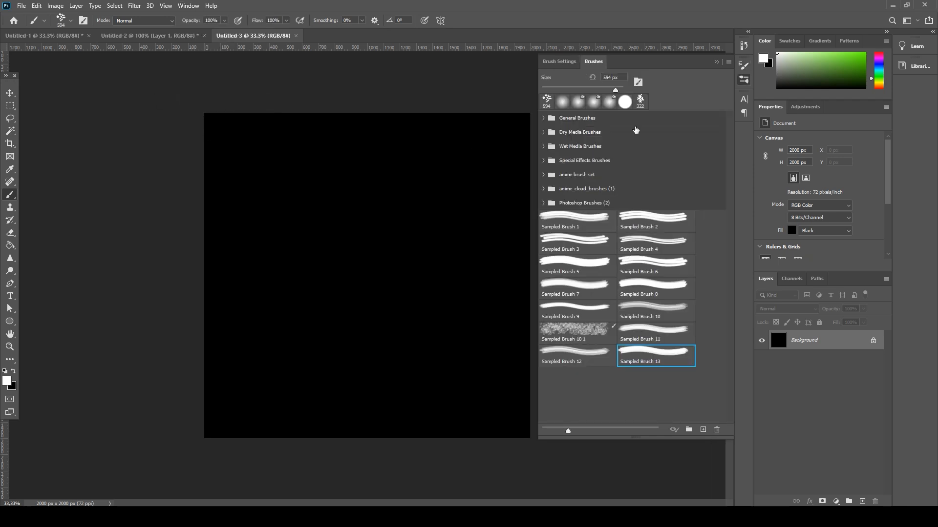
- Enable Shape Dynamics for the leaf brush with a 22% size jitter and set its tip spacing to 45%
click(560, 62)
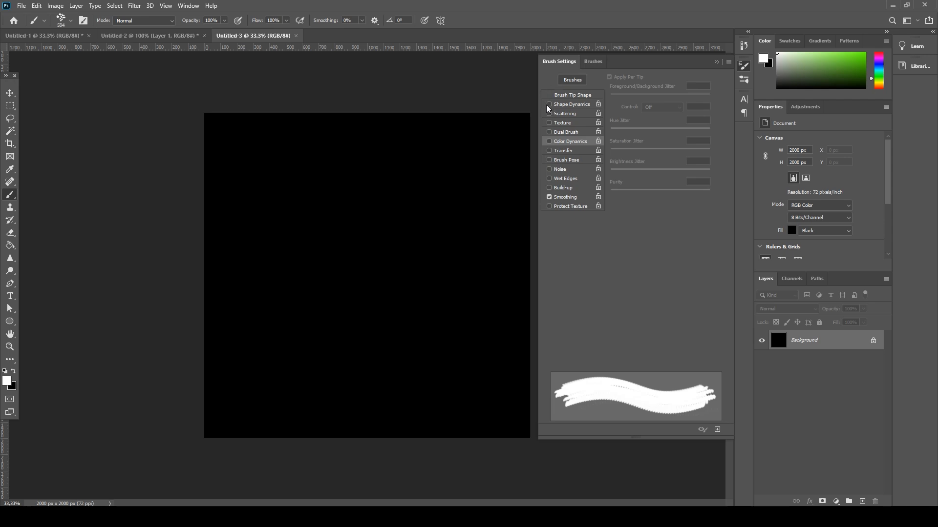
click(568, 105)
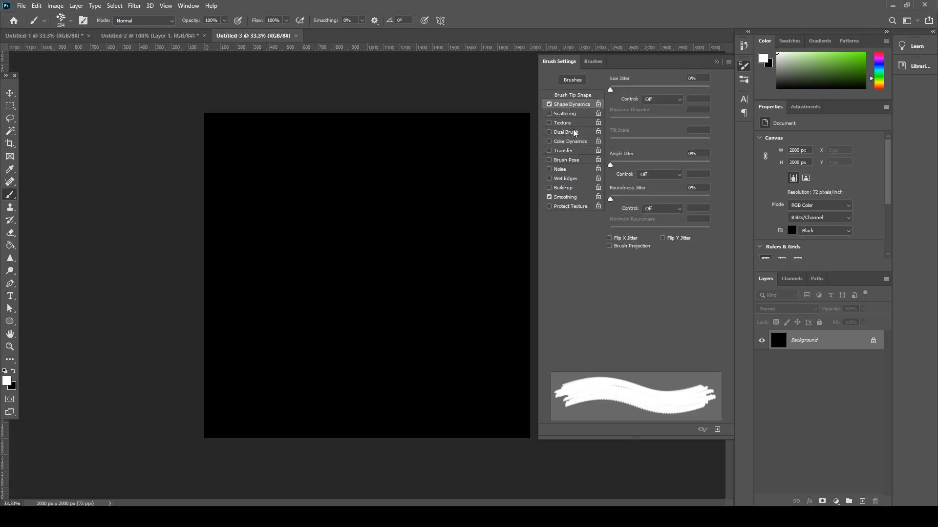
mouse_move(611, 92)
mouse_down()
mouse_move(649, 92)
mouse_move(632, 96)
mouse_up()
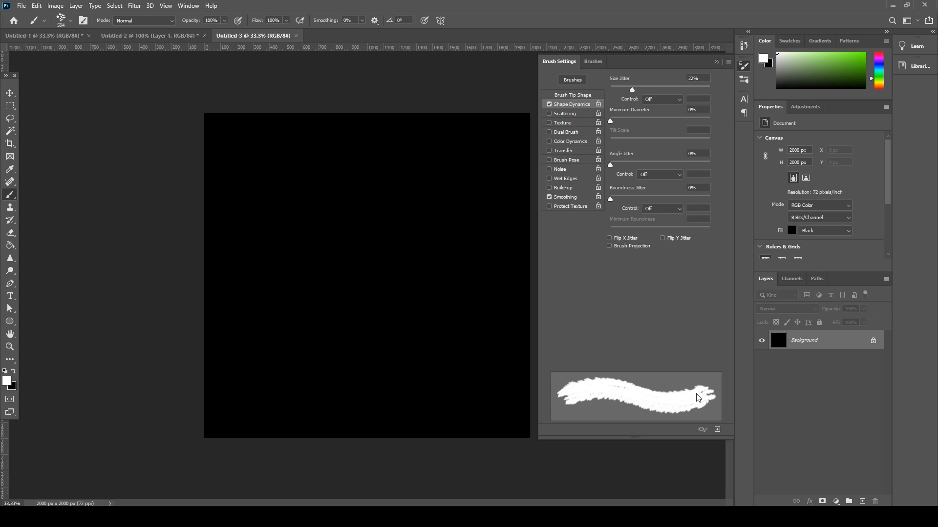
click(560, 97)
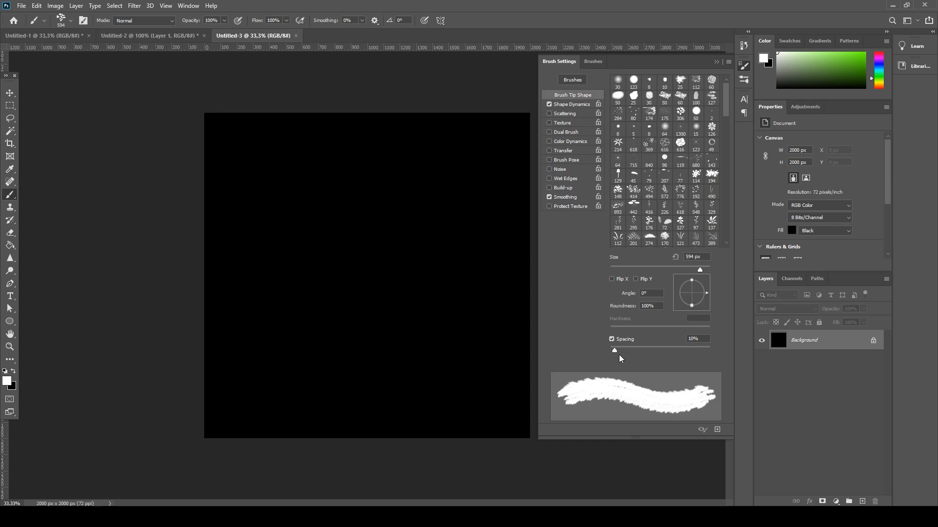
drag(614, 350, 632, 353)
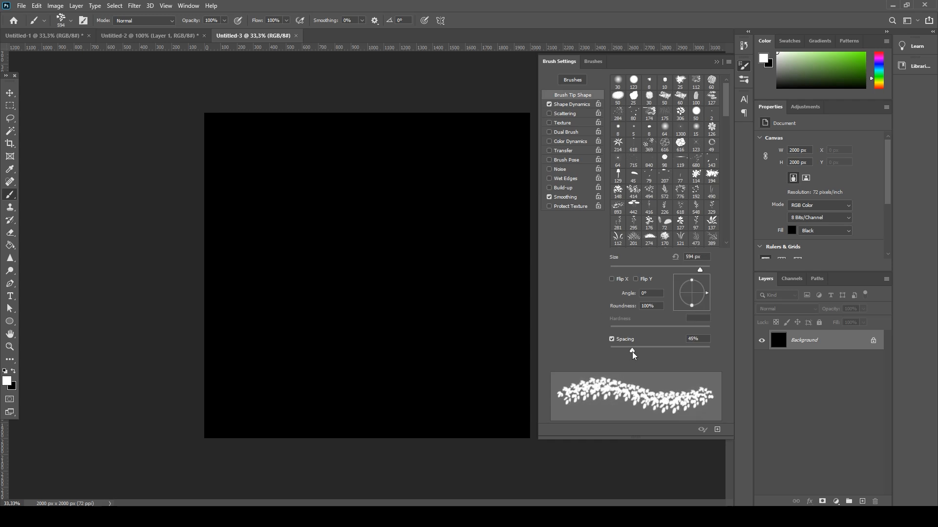
- Set the leaf brush's roundness jitter to 42% and its angle jitter to 100% in Shape Dynamics
click(574, 109)
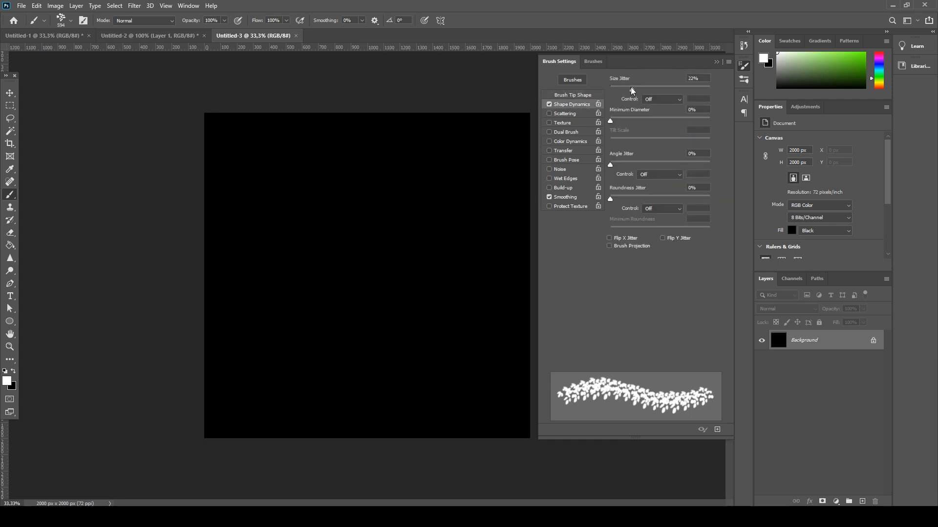
mouse_move(611, 166)
mouse_down()
mouse_move(630, 175)
mouse_move(620, 200)
mouse_move(652, 200)
mouse_up()
drag(621, 166, 716, 175)
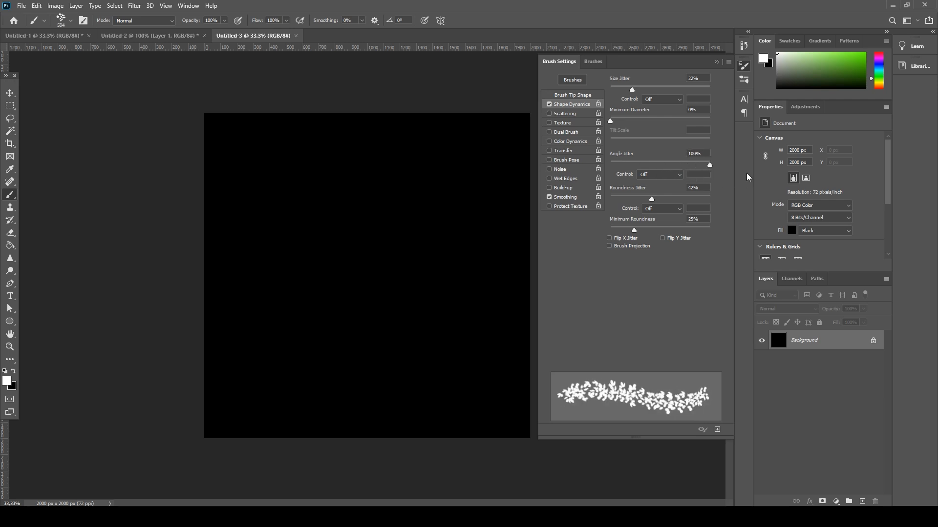
- Set the leaf brush's angle jitter to 17% and enable Flip X Jitter
mouse_move(710, 166)
mouse_down()
mouse_move(637, 178)
mouse_move(613, 168)
mouse_move(629, 183)
mouse_up()
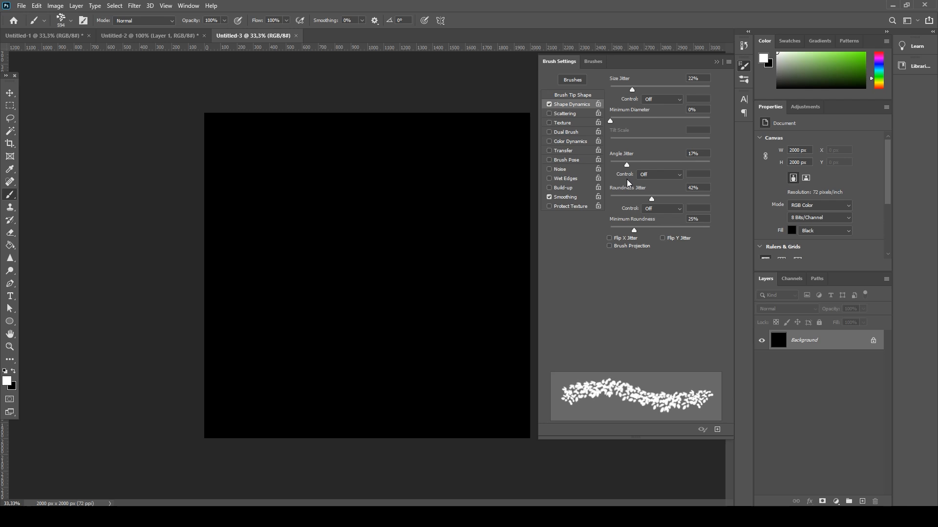
click(609, 239)
click(609, 239)
click(609, 238)
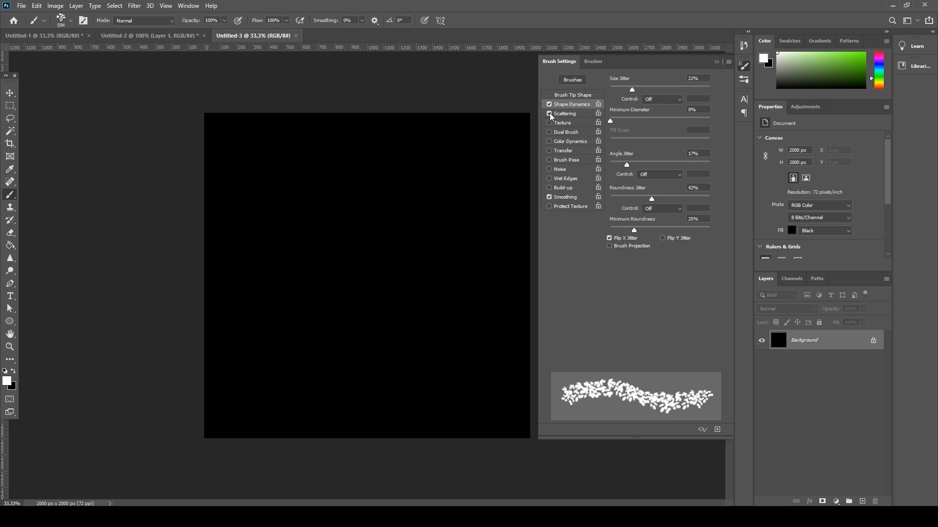
- Enable Scattering for the leaf brush at 64%, then paint a test stroke on the canvas and undo it
click(565, 117)
drag(608, 96, 619, 100)
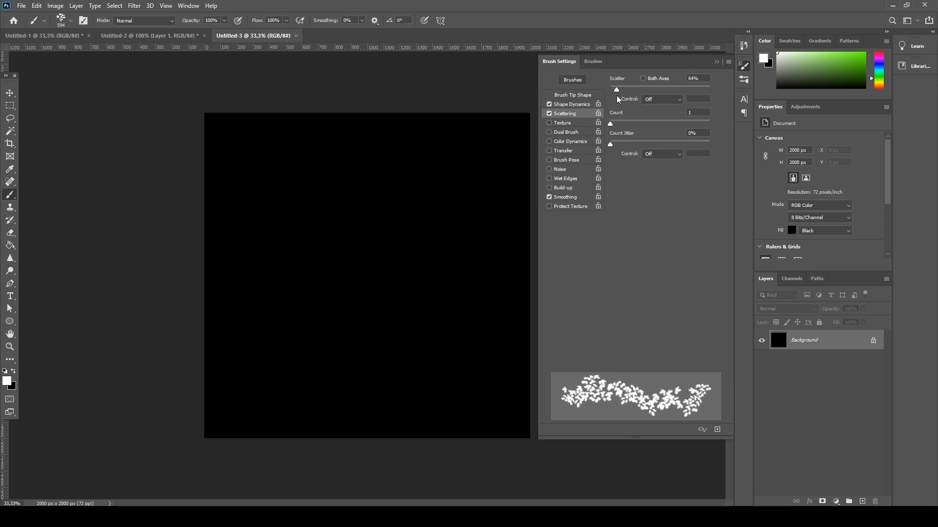
mouse_move(235, 226)
mouse_down()
mouse_move(457, 241)
mouse_move(477, 192)
mouse_move(249, 247)
mouse_move(489, 293)
mouse_move(293, 352)
mouse_up()
key(ctrl+z)
- Enable Color Dynamics with 100% foreground/background jitter, try the brush across the canvas and undo the stroke
click(562, 142)
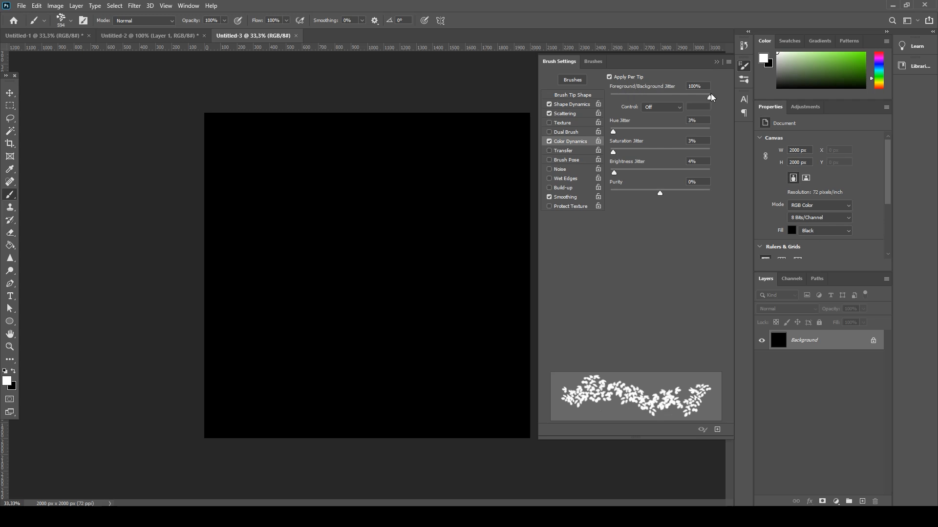
drag(669, 98, 728, 107)
click(5, 384)
click(833, 352)
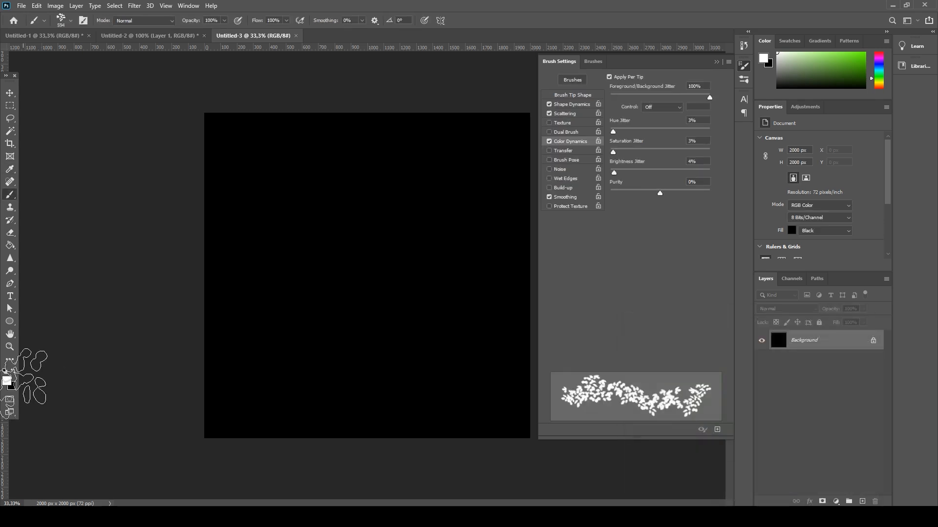
mouse_move(195, 193)
mouse_down()
mouse_move(512, 193)
mouse_move(199, 198)
mouse_move(493, 229)
mouse_move(559, 261)
mouse_move(247, 309)
mouse_move(561, 314)
mouse_move(130, 360)
mouse_move(561, 380)
mouse_move(251, 408)
mouse_up()
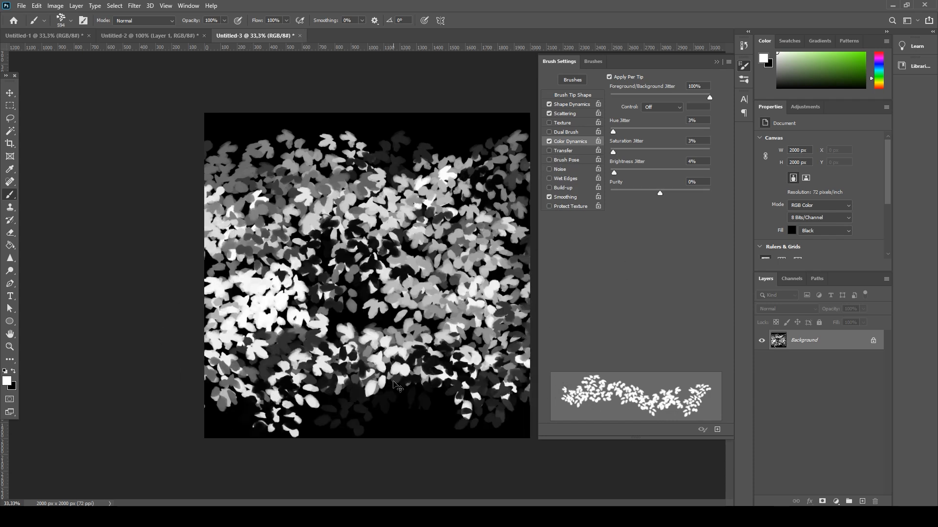
key(ctrl+z)
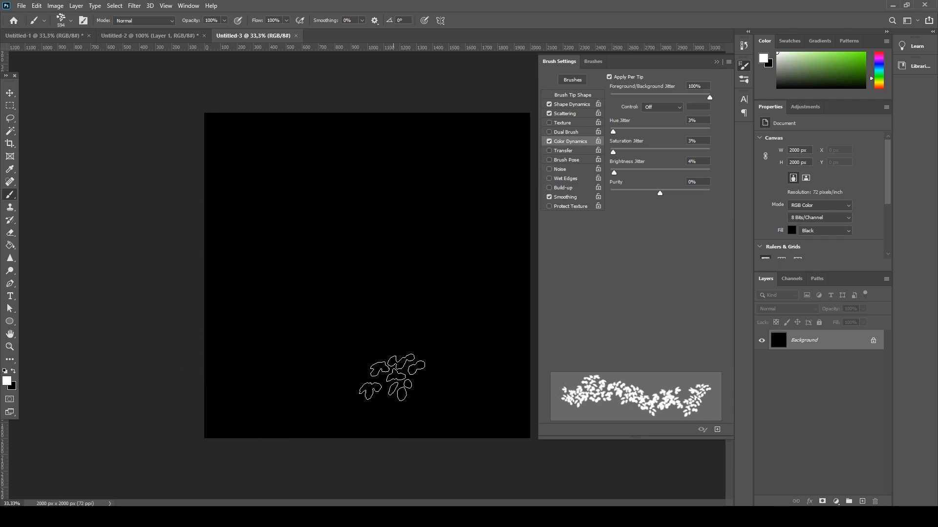
- Set the leaf brush's size to 432 px, and paint and undo two test strokes on the canvas
click(61, 21)
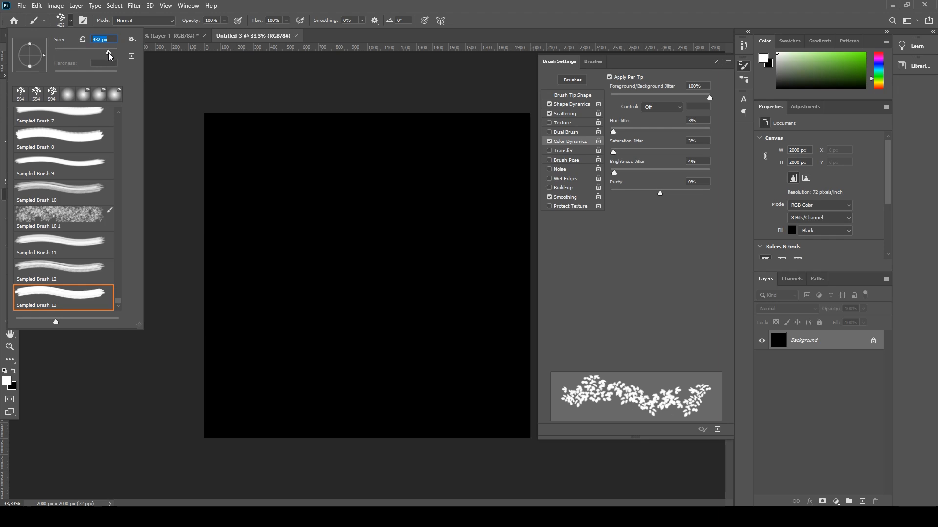
click(309, 136)
mouse_move(309, 136)
mouse_down()
mouse_move(551, 147)
mouse_move(132, 181)
mouse_up()
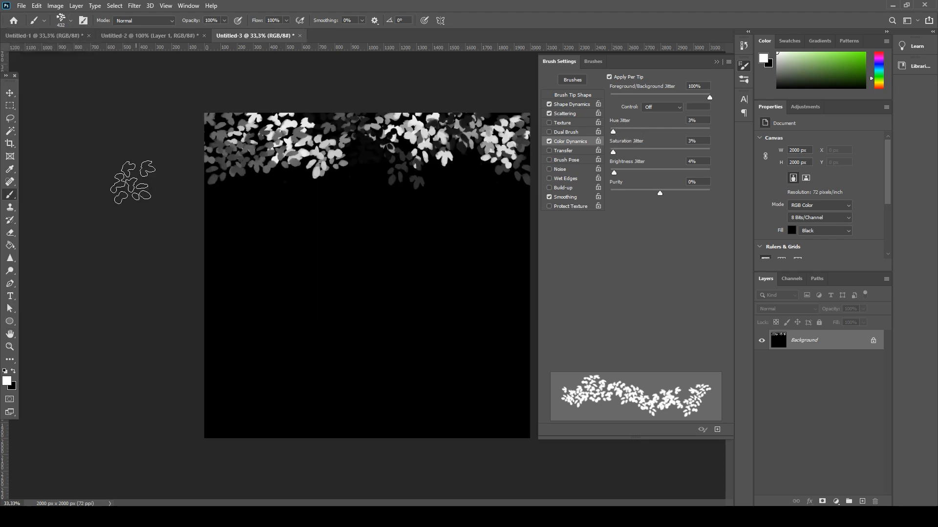
key(ctrl+z)
mouse_move(318, 250)
mouse_down()
mouse_move(389, 218)
mouse_move(424, 303)
mouse_move(478, 332)
mouse_move(262, 332)
mouse_move(262, 168)
mouse_move(352, 156)
mouse_move(420, 273)
mouse_move(432, 332)
mouse_up()
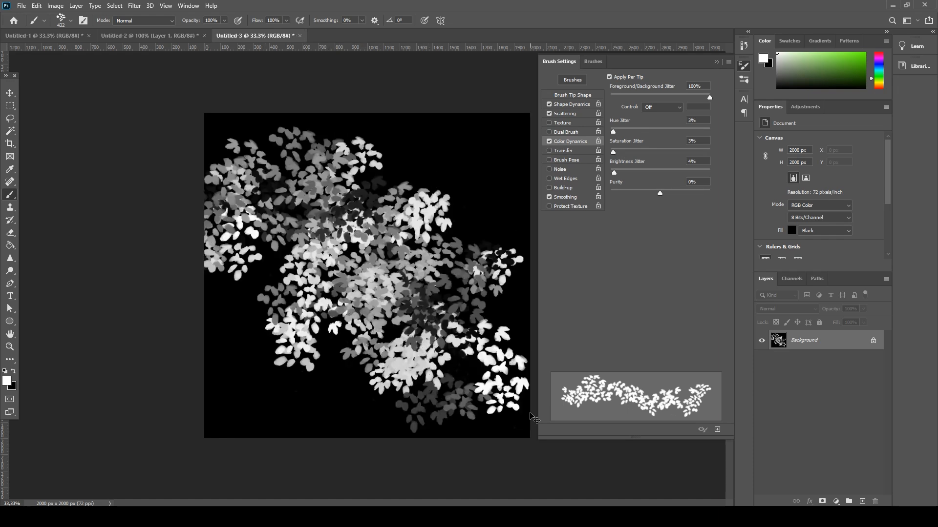
key(ctrl+z)
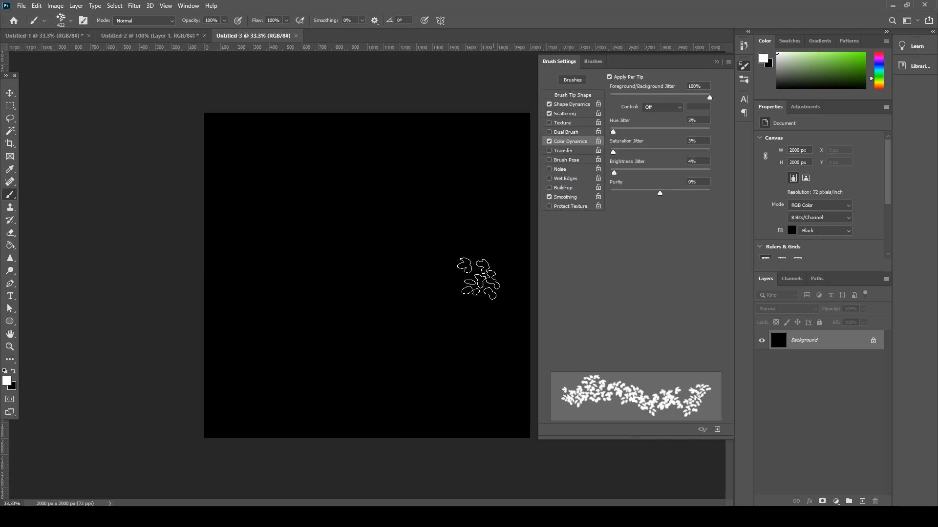
- Save the current brush with its tool settings as a new preset named leaf_brush
click(729, 62)
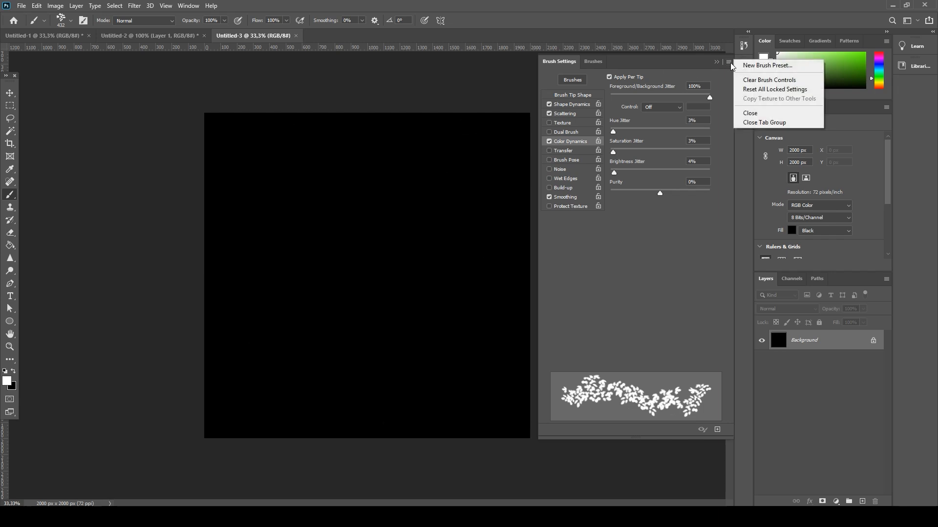
click(779, 67)
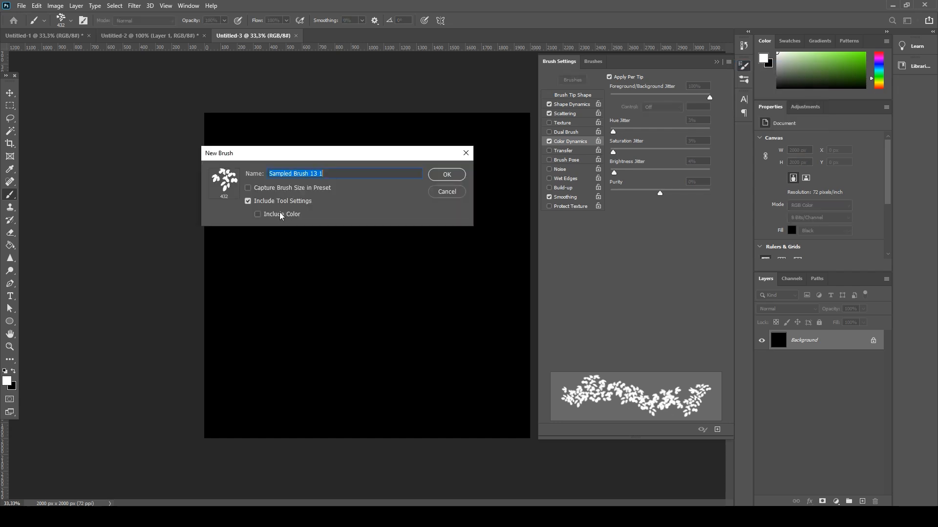
text(leaf_brush)
key(Return)
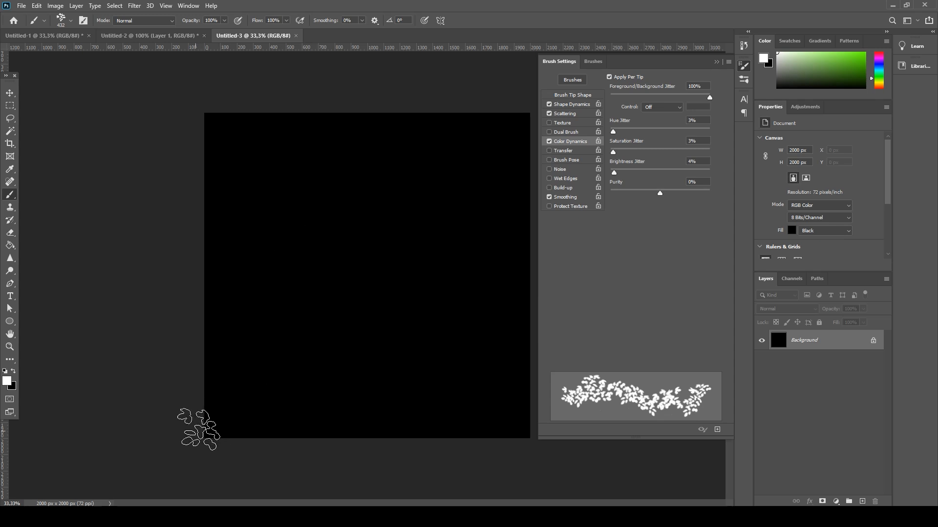
- Cover the whole Background layer with leaves in randomly varying gray tones using the leaf brush
mouse_move(197, 426)
mouse_down()
mouse_move(607, 429)
mouse_move(488, 405)
mouse_move(272, 398)
mouse_move(596, 384)
mouse_move(150, 356)
mouse_move(617, 341)
mouse_move(157, 324)
mouse_move(568, 318)
mouse_move(178, 278)
mouse_move(534, 268)
mouse_move(199, 247)
mouse_move(551, 225)
mouse_move(147, 193)
mouse_move(592, 199)
mouse_move(154, 165)
mouse_move(645, 152)
mouse_move(157, 119)
mouse_move(405, 137)
mouse_move(568, 127)
mouse_move(262, 104)
mouse_move(172, 126)
mouse_move(141, 154)
mouse_up()
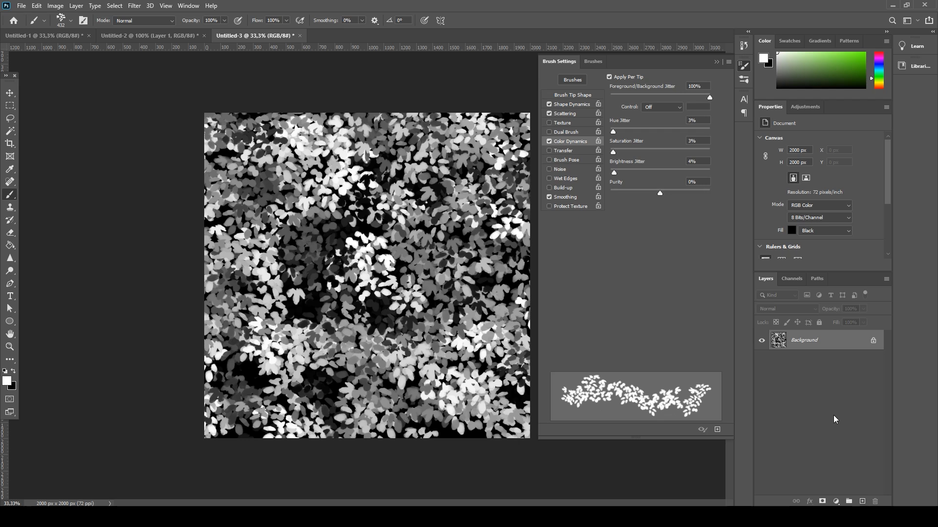
- Add a new layer above the Background, fill it with black and return to the Brush tool
click(863, 502)
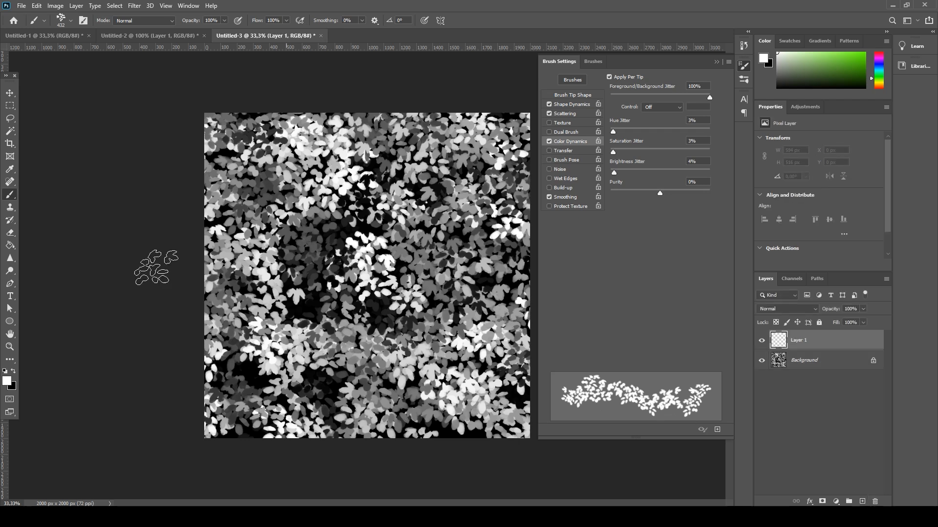
click(10, 245)
click(14, 371)
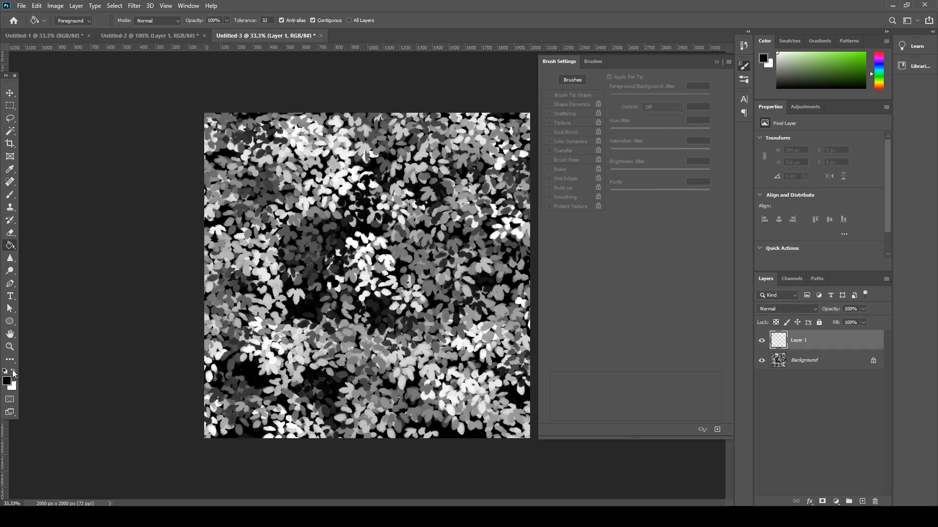
click(360, 301)
click(9, 194)
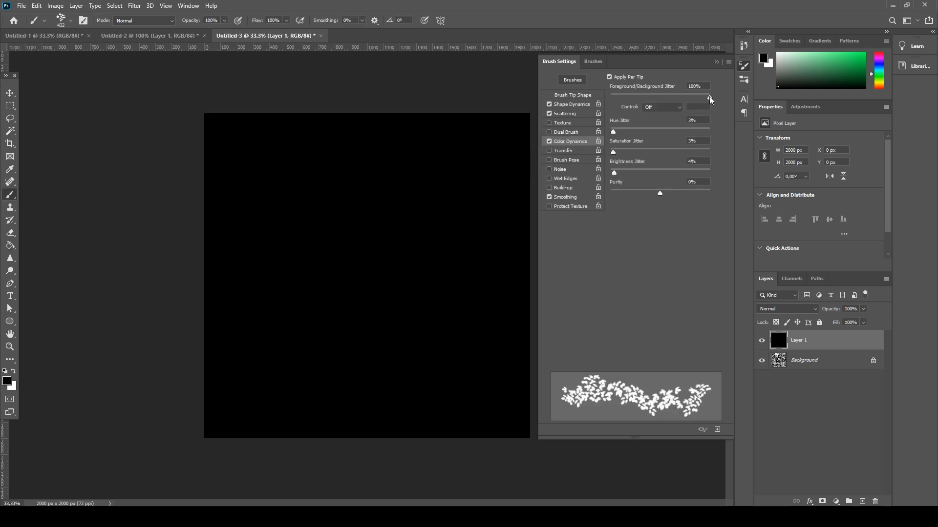
- Reduce the foreground/background jitter to 7% and paint two full passes of leaves on Layer 1, first very dark gray, then a slightly lighter gray
drag(633, 98, 618, 100)
click(7, 382)
drag(634, 457, 607, 445)
click(826, 335)
mouse_move(178, 414)
mouse_down()
mouse_move(513, 394)
mouse_move(457, 360)
mouse_move(193, 339)
mouse_move(666, 286)
mouse_move(314, 228)
mouse_move(142, 158)
mouse_move(484, 186)
mouse_move(236, 104)
mouse_move(205, 107)
mouse_up()
click(6, 383)
drag(643, 429, 628, 423)
click(833, 335)
mouse_move(199, 388)
mouse_down()
mouse_move(439, 387)
mouse_move(439, 335)
mouse_move(254, 307)
mouse_move(503, 268)
mouse_move(226, 256)
mouse_move(565, 220)
mouse_move(186, 192)
mouse_move(489, 181)
mouse_move(209, 94)
mouse_up()
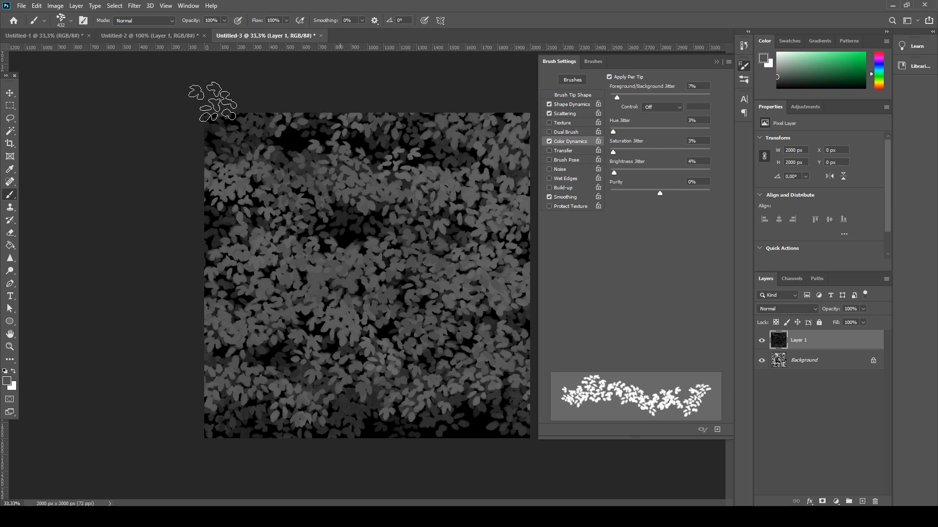
- Set the foreground colour to a medium gray and paint rows of leaves over the entire Layer 1
click(7, 382)
text(808080)
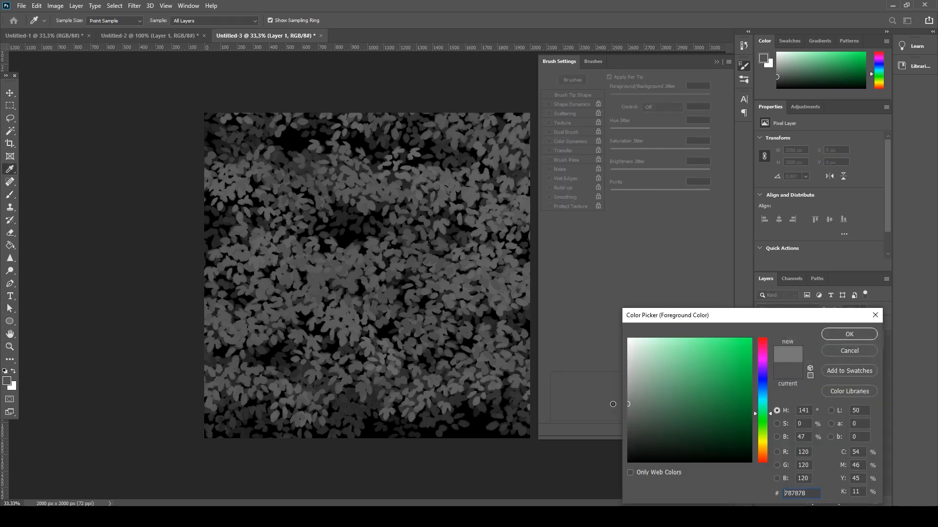
click(851, 335)
drag(220, 387, 549, 379)
drag(234, 342, 573, 337)
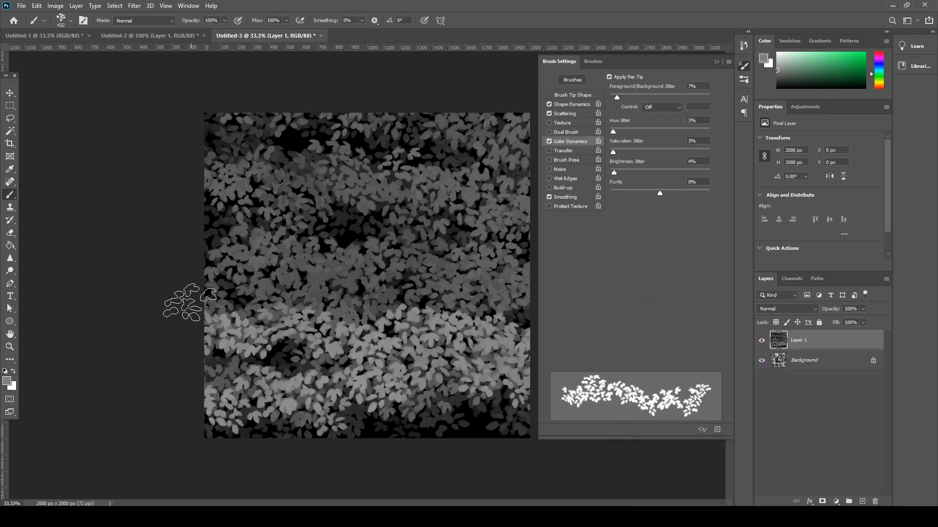
drag(177, 303, 586, 271)
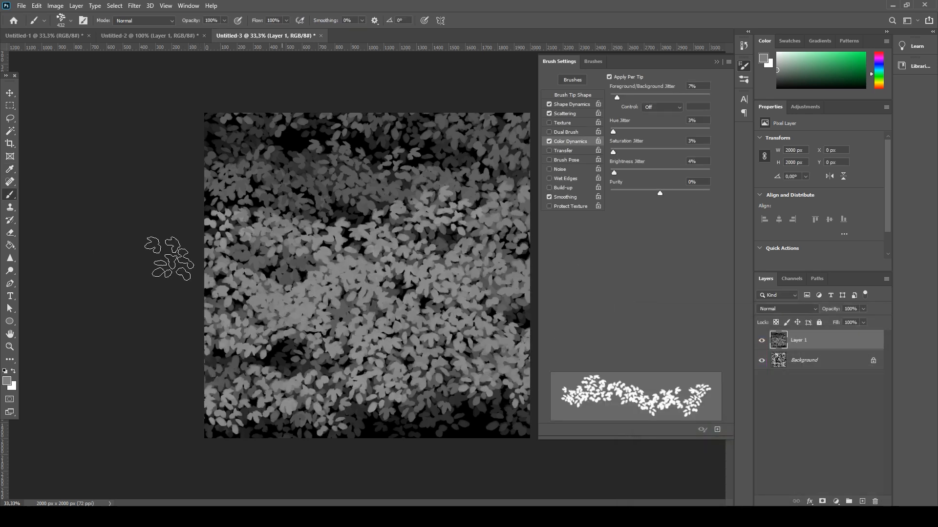
drag(186, 208, 498, 182)
drag(195, 140, 652, 129)
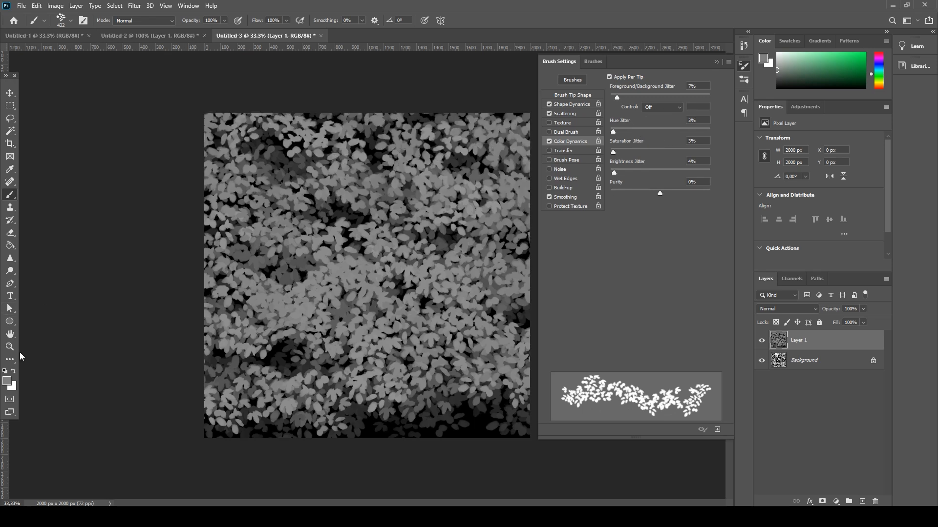
- Set the foreground colour to light gray adadad and paint another pass of leaf rows across the canvas
click(7, 382)
drag(640, 386, 609, 378)
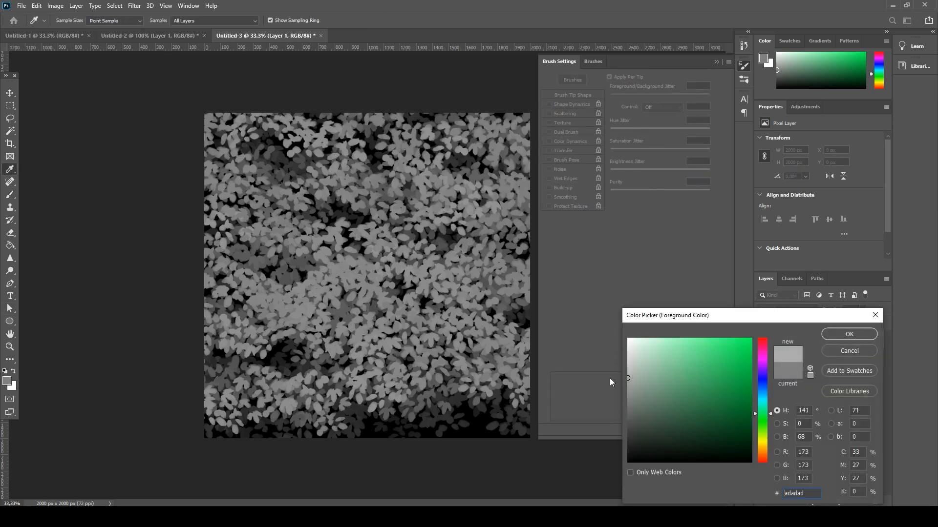
click(849, 334)
mouse_move(178, 387)
mouse_down()
mouse_move(381, 405)
mouse_move(527, 391)
mouse_up()
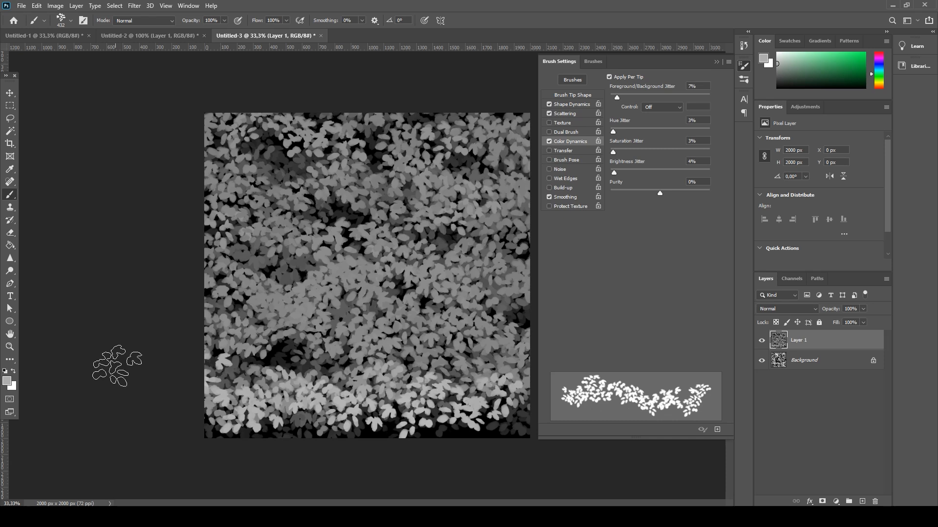
drag(115, 366, 656, 346)
drag(161, 317, 530, 295)
mouse_move(166, 248)
mouse_down()
mouse_move(229, 234)
mouse_move(530, 220)
mouse_up()
mouse_move(220, 212)
mouse_down()
mouse_move(400, 198)
mouse_move(537, 200)
mouse_up()
drag(94, 125, 561, 130)
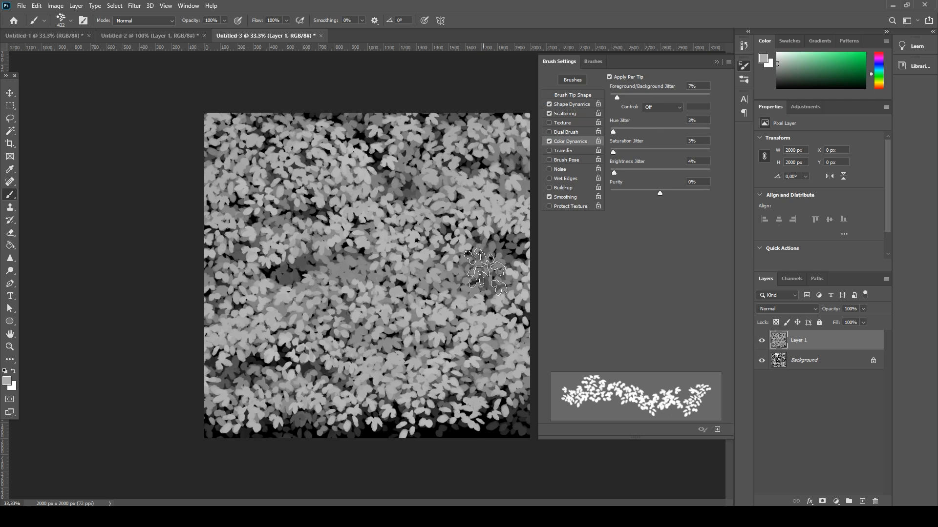
- Increase the leaf brush's tip spacing to 87% and set the foreground colour to a very light gray
click(575, 94)
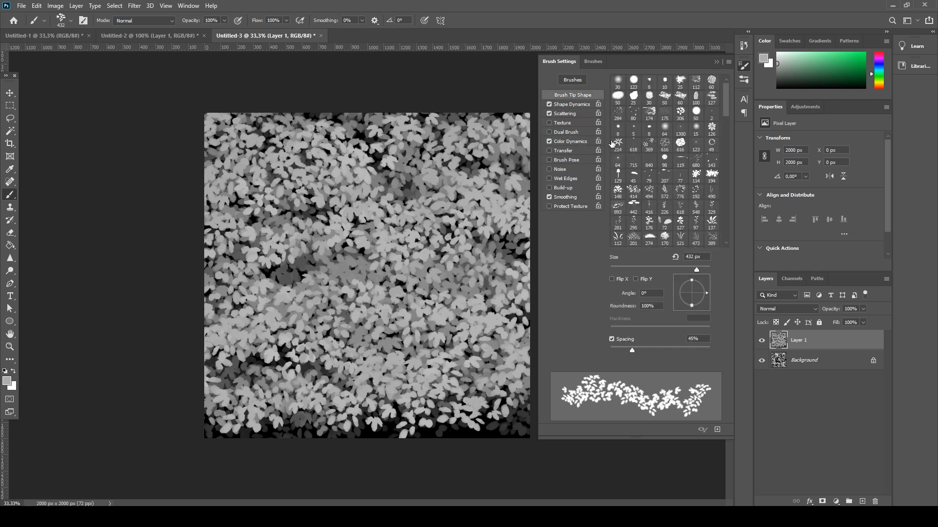
drag(635, 350, 653, 353)
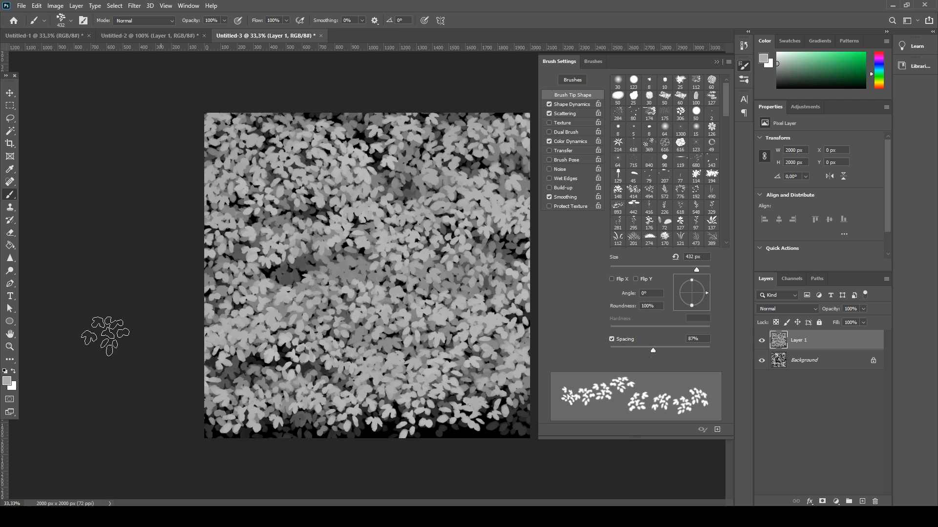
click(7, 381)
text(dcdcdc)
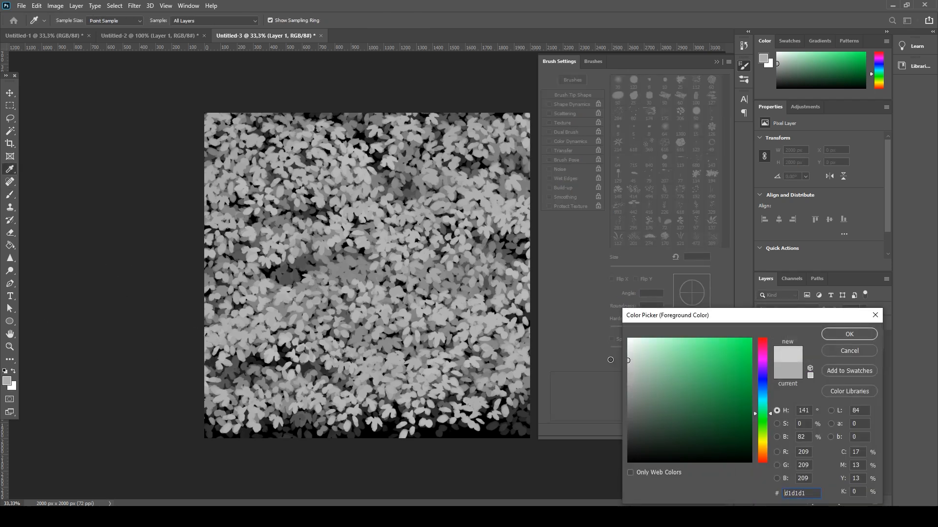
click(849, 334)
- Paint sparser rows of near-white highlight leaves over the darker leaves across all of Layer 1
drag(195, 415, 591, 403)
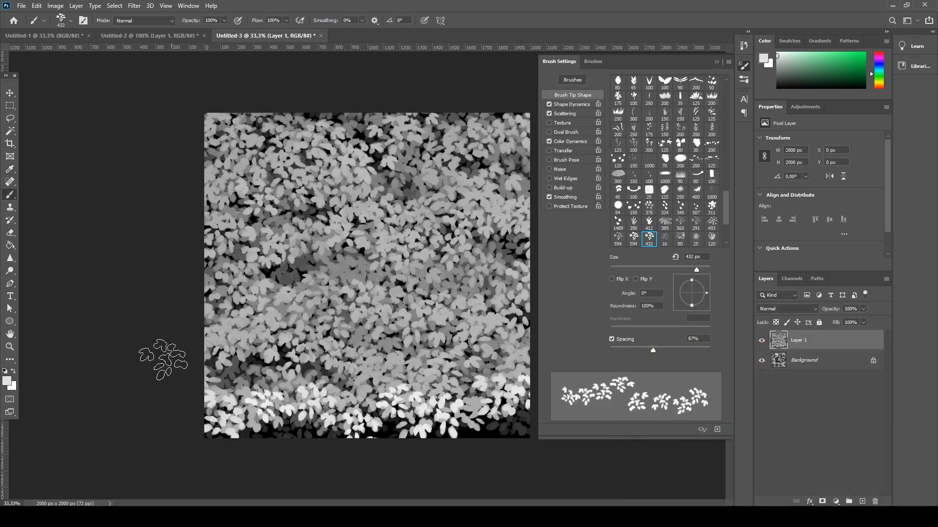
drag(157, 360, 562, 362)
drag(147, 329, 574, 318)
drag(188, 281, 632, 276)
drag(141, 229, 562, 210)
drag(171, 173, 664, 155)
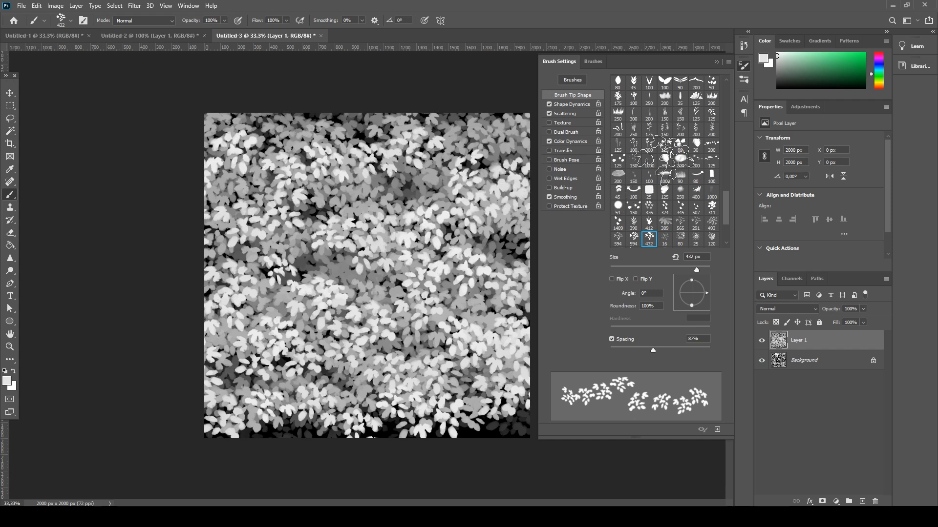
drag(125, 199, 682, 182)
drag(105, 150, 542, 129)
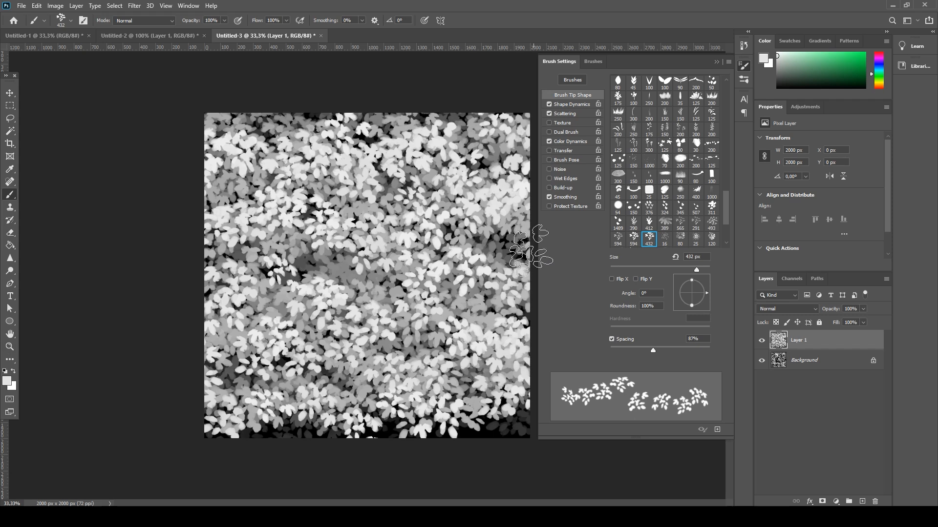
- Toggle Layer 1's visibility to compare the layered leaf texture with the random-tone Background version, leaving Layer 1 hidden
click(10, 93)
click(762, 340)
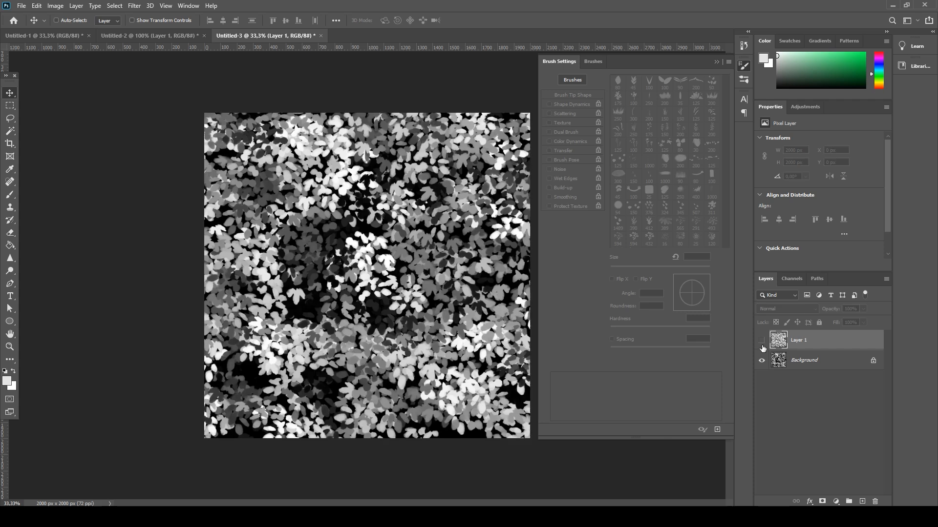
click(761, 342)
click(762, 342)
click(762, 342)
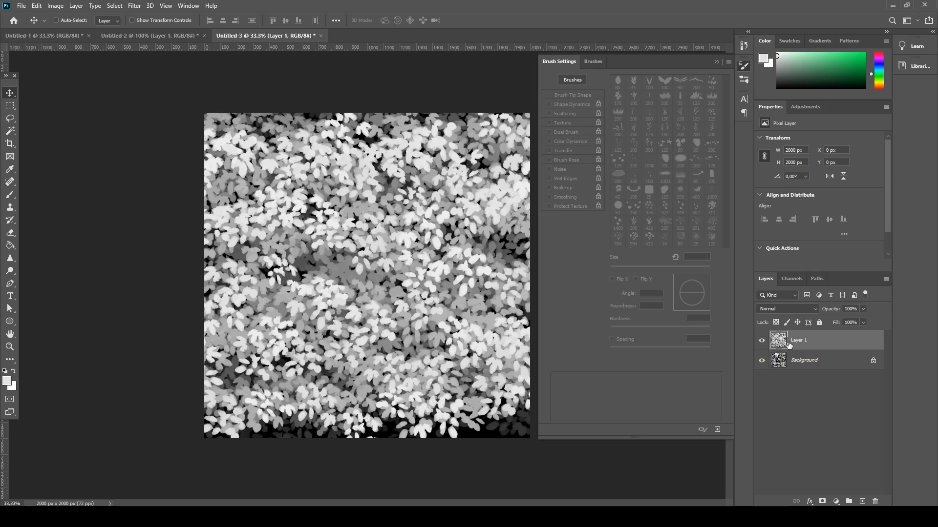
click(761, 341)
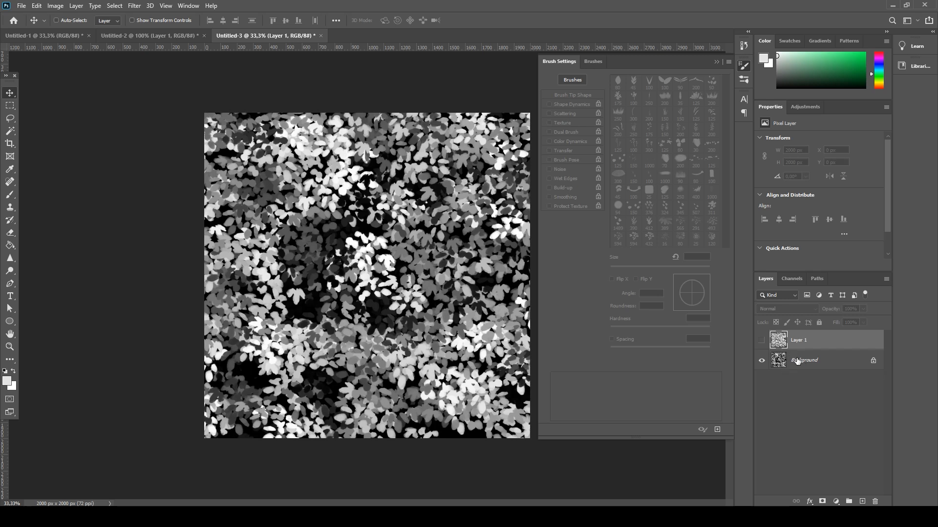
- Offset the Background layer by 500 pixels horizontally and 500 pixels vertically with Wrap Around
click(797, 361)
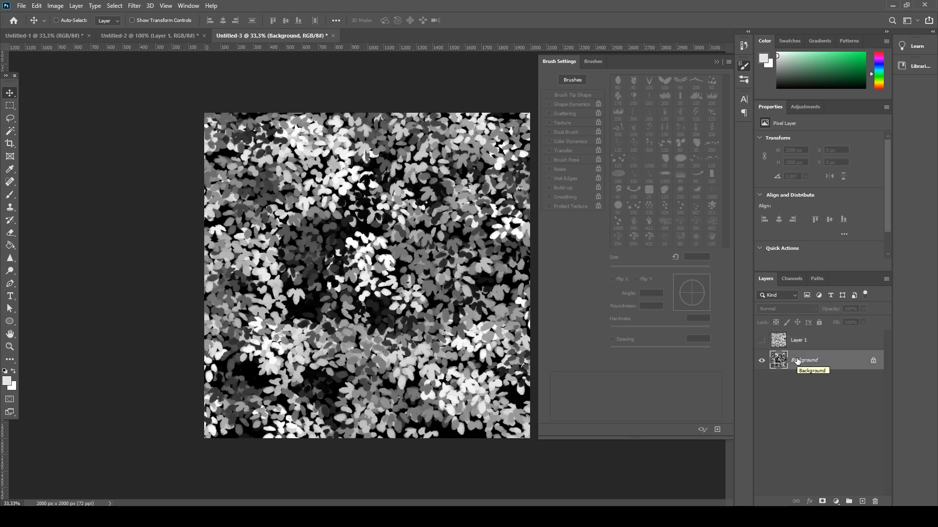
click(139, 7)
mouse_move(166, 200)
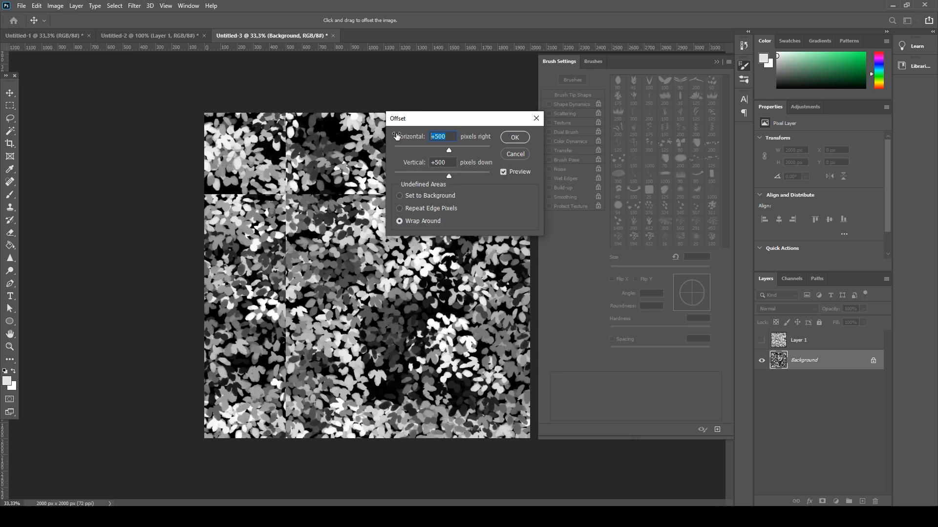
text(500)
click(517, 139)
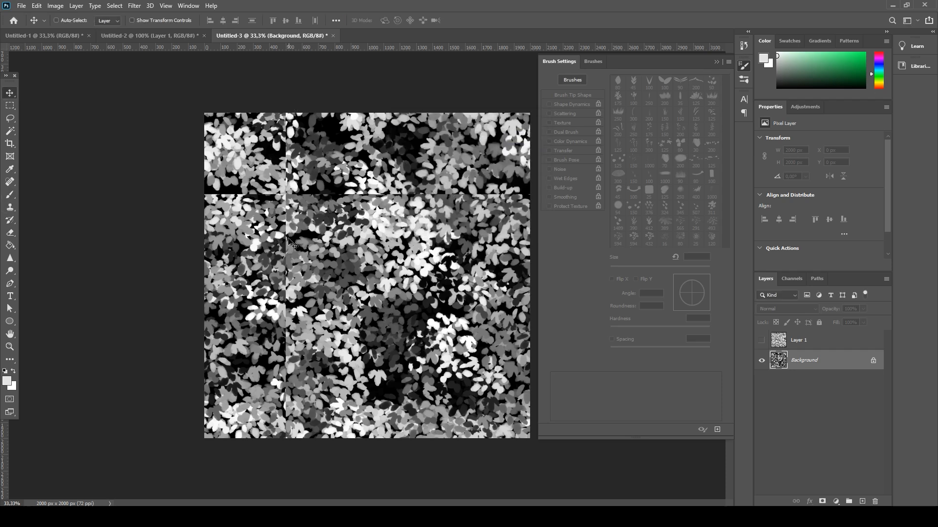
- Set the Spot Healing Brush to 196 px and paint over the horizontal and vertical seams in the Background texture
click(12, 183)
click(59, 20)
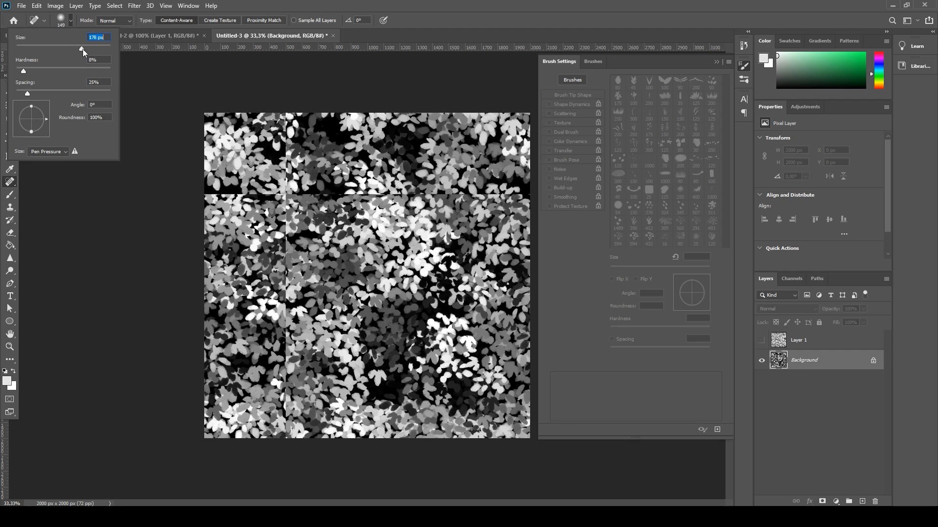
key(Return)
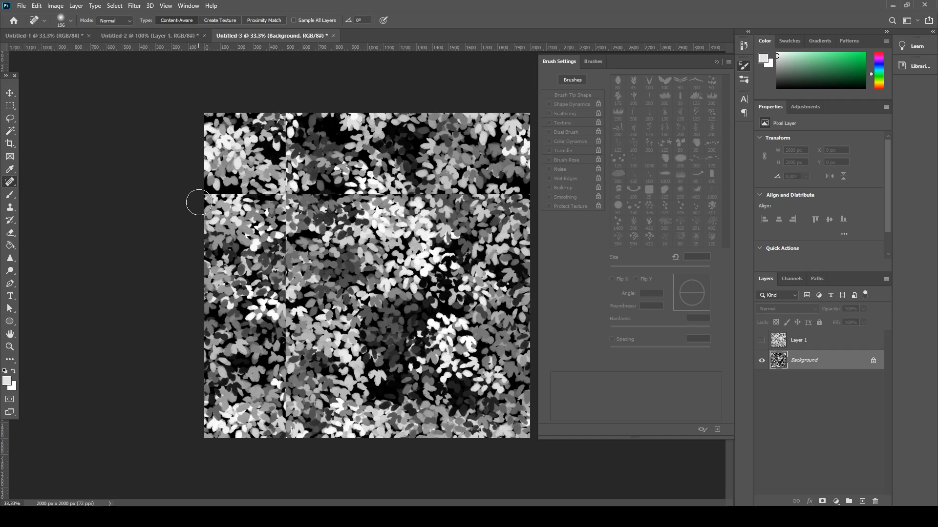
drag(205, 194, 518, 195)
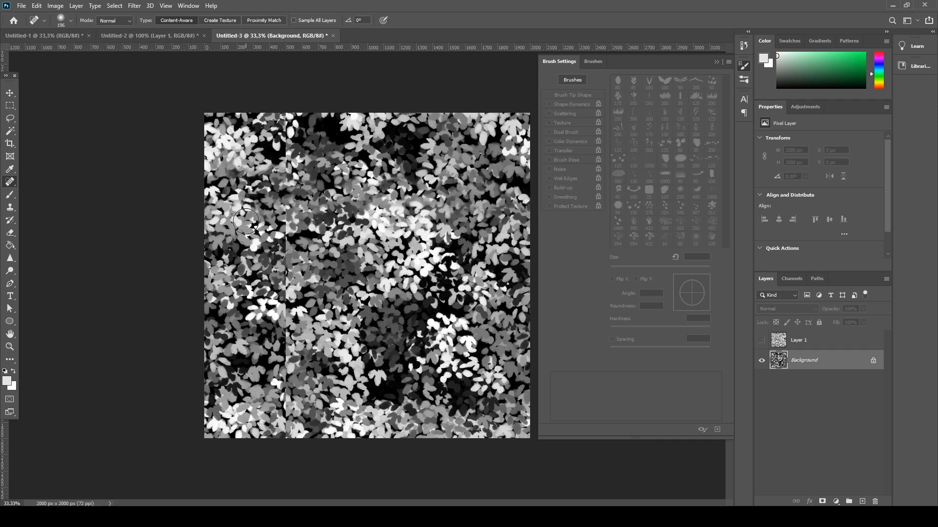
mouse_move(288, 125)
mouse_down()
mouse_move(274, 229)
mouse_move(296, 342)
mouse_move(285, 393)
mouse_move(293, 484)
mouse_move(299, 477)
mouse_up()
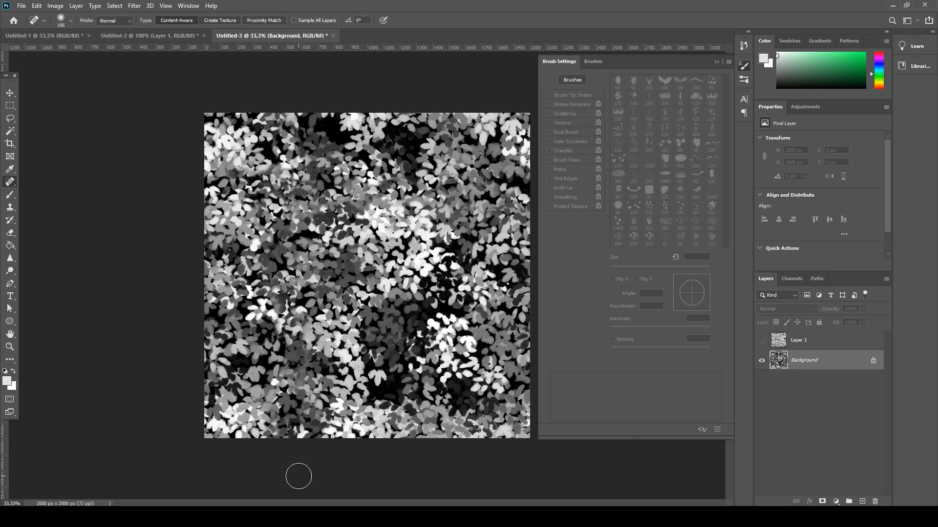
- Reapply the Offset filter to the Background layer and heal the remaining blemishes in its upper-left and middle-left areas
click(135, 7)
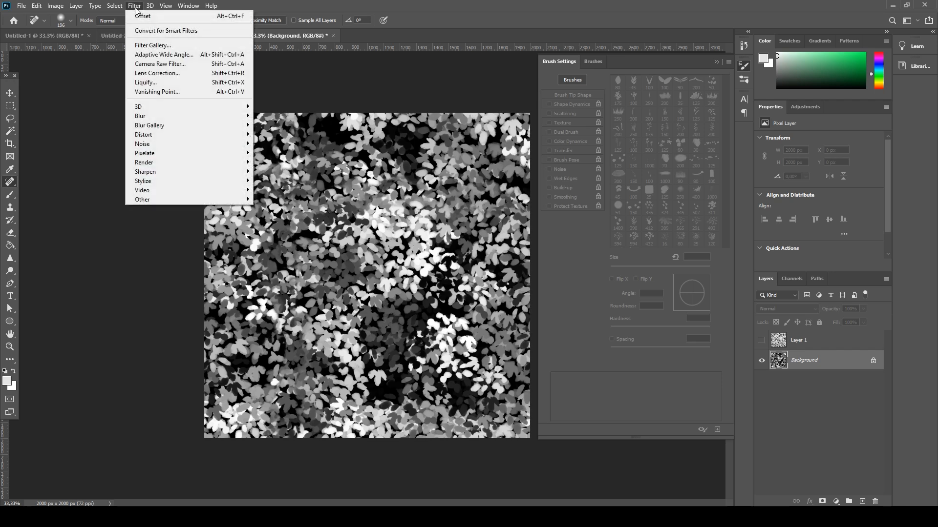
click(150, 18)
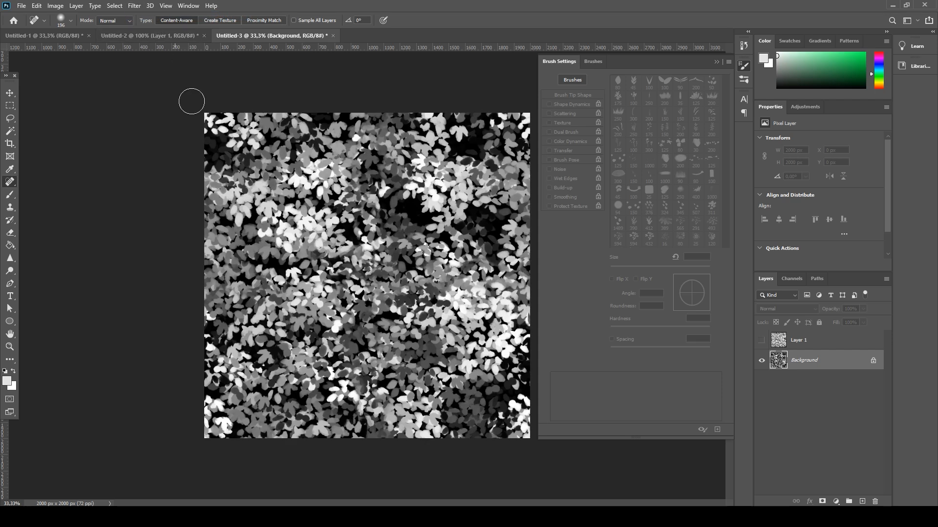
click(9, 96)
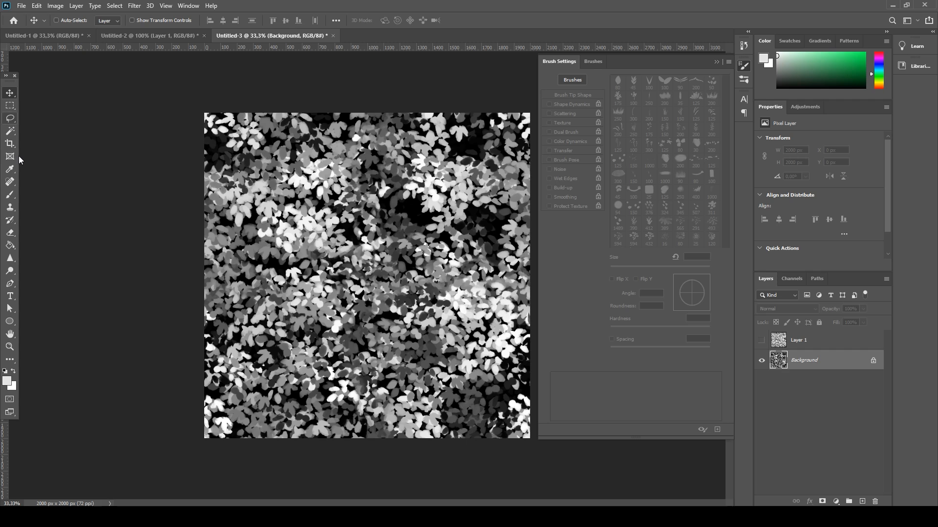
click(10, 182)
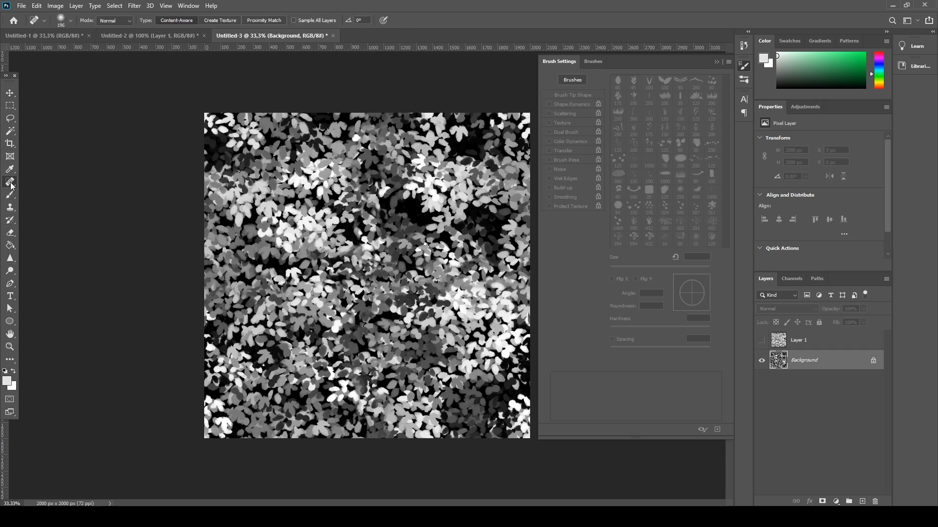
mouse_move(282, 288)
mouse_down()
mouse_move(282, 271)
mouse_move(288, 281)
mouse_up()
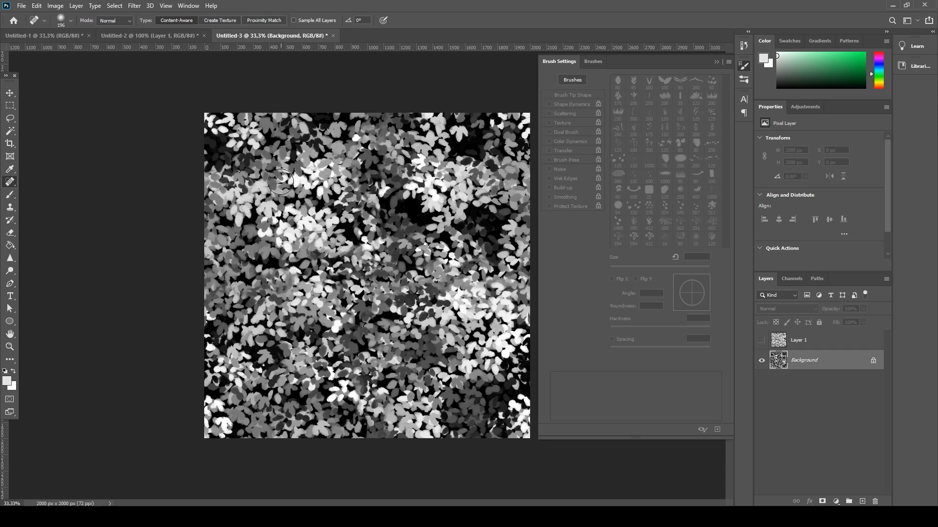
drag(276, 185, 268, 190)
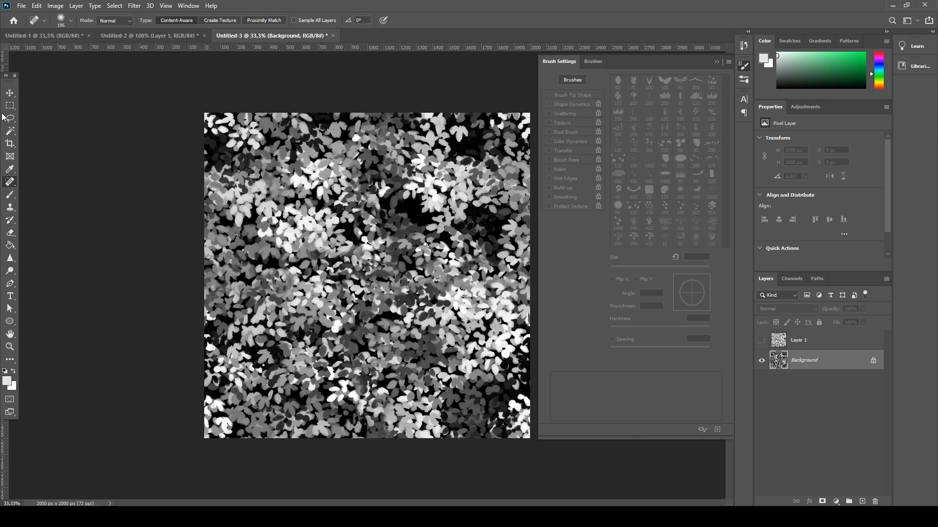
- Reapply the Offset filter repeatedly to the Background layer to check that the leaf texture tiles without seams
click(11, 92)
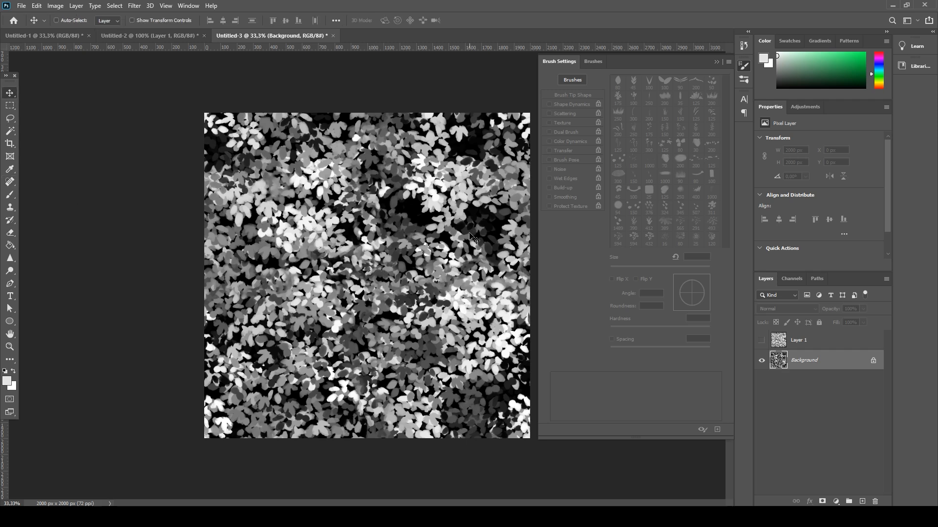
click(134, 6)
click(144, 17)
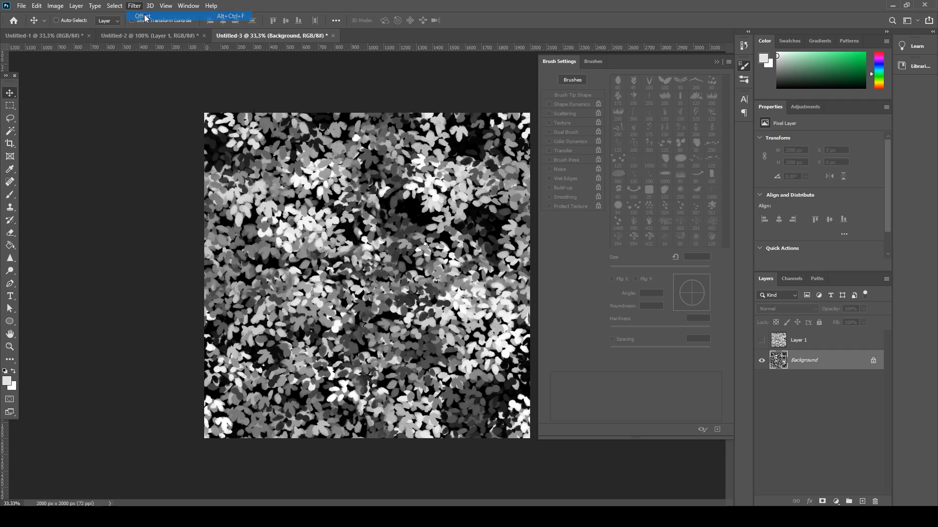
click(134, 6)
click(140, 16)
click(135, 6)
click(141, 16)
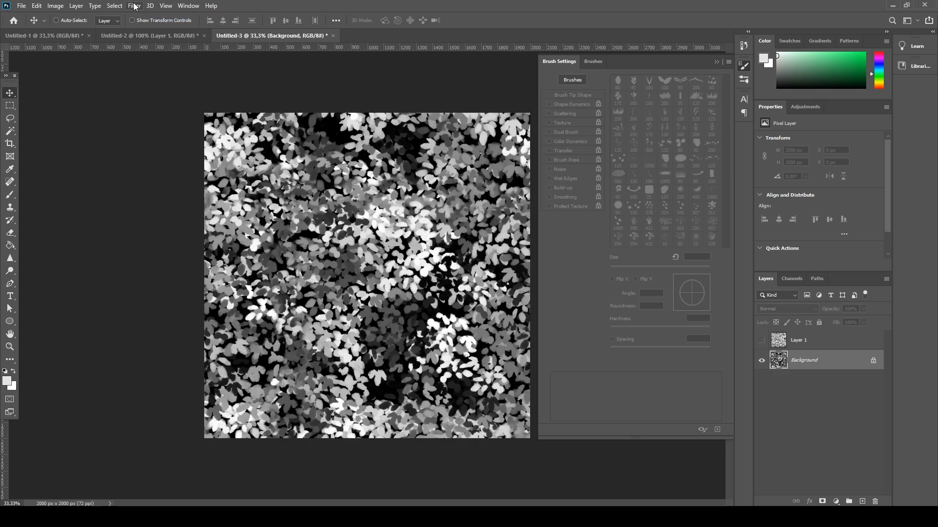
click(135, 7)
click(140, 17)
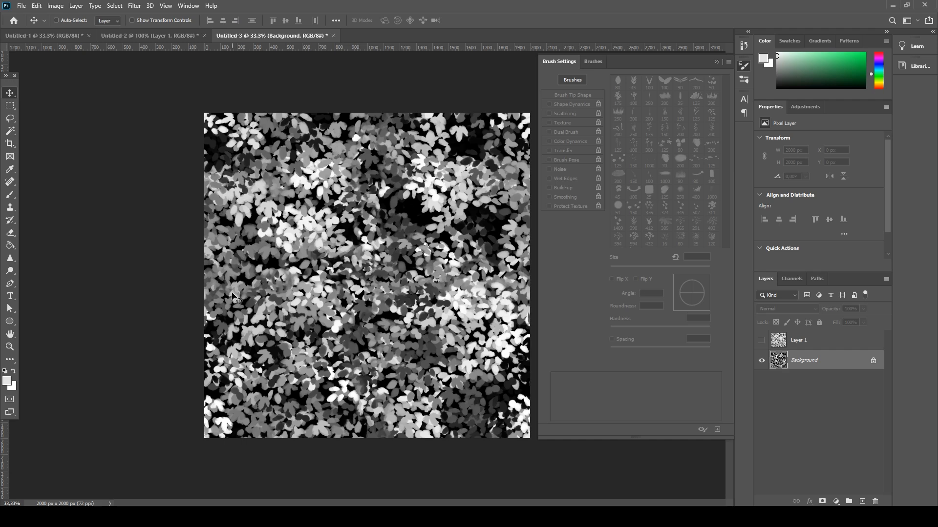
- Switch to the Photos app and look through the finished foliage textures, from jungle.jpg back through the numbered foliage images
key(alt+Tab)
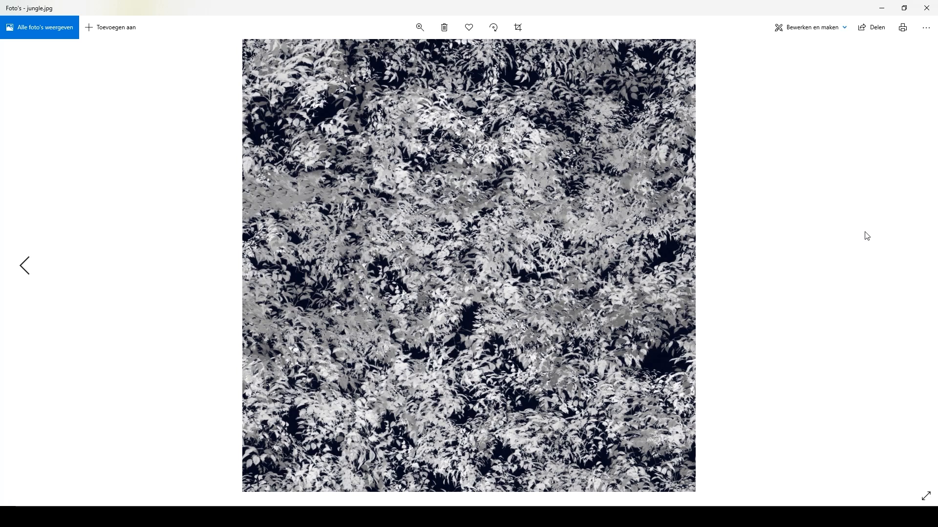
key(Left)
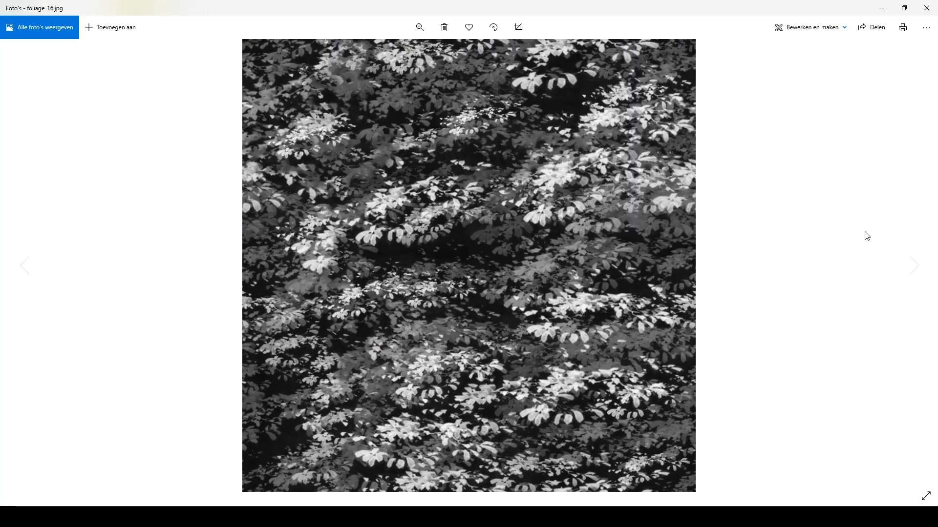
key(Left)
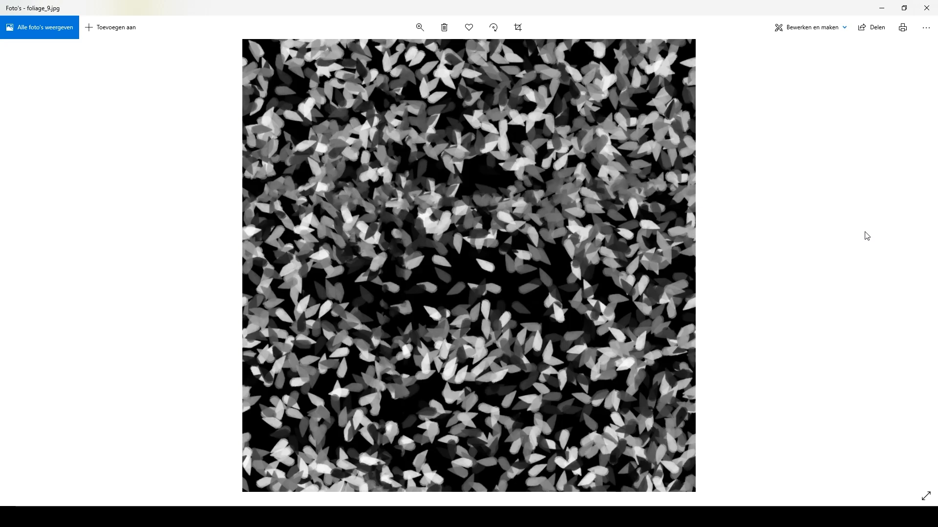
key(Left)
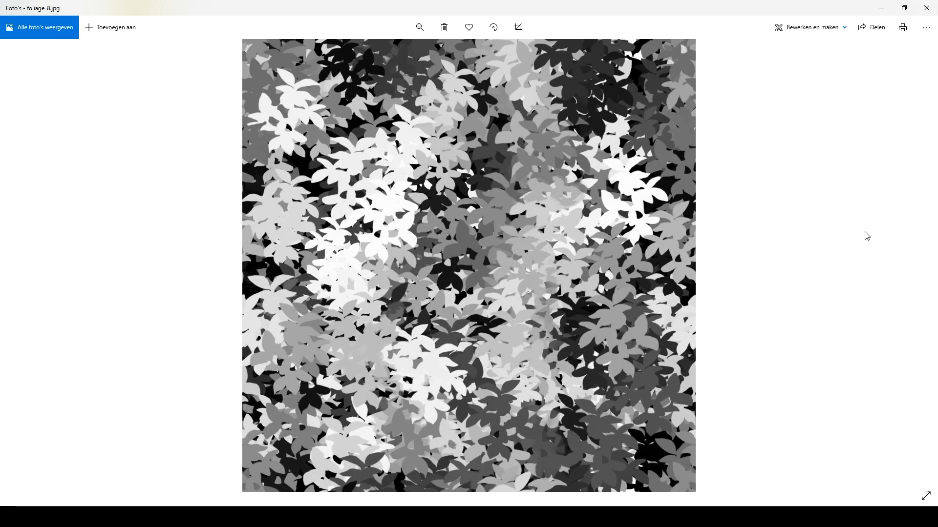
key(Left)
key(Left)
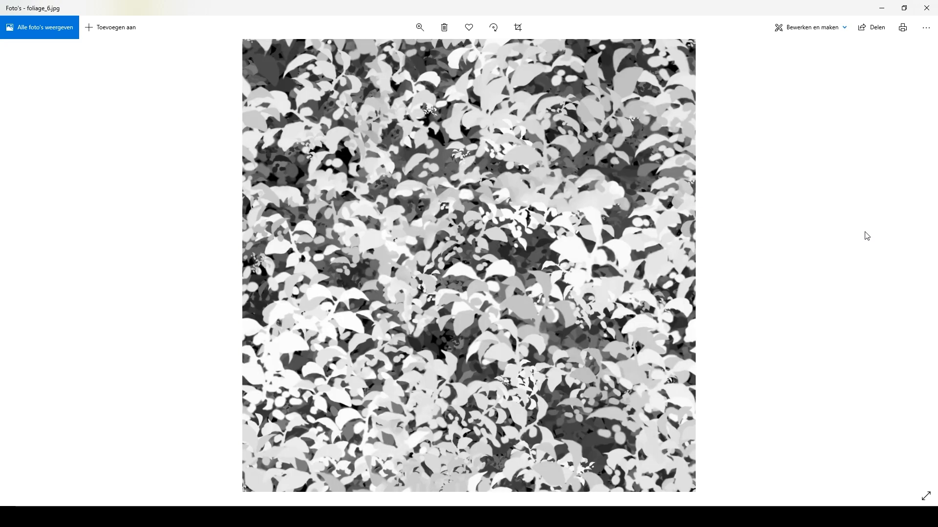
key(Left)
key(Left)
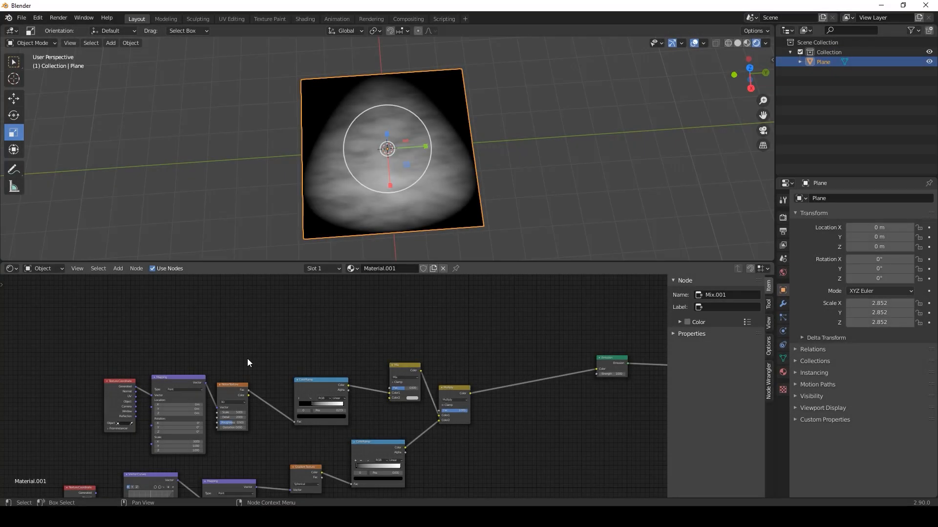
- Bring foliage_5.jpg into Blender's node editor as an image texture and link its Color to the Mix node's Color2
key(alt+Tab)
drag(210, 141, 177, 300)
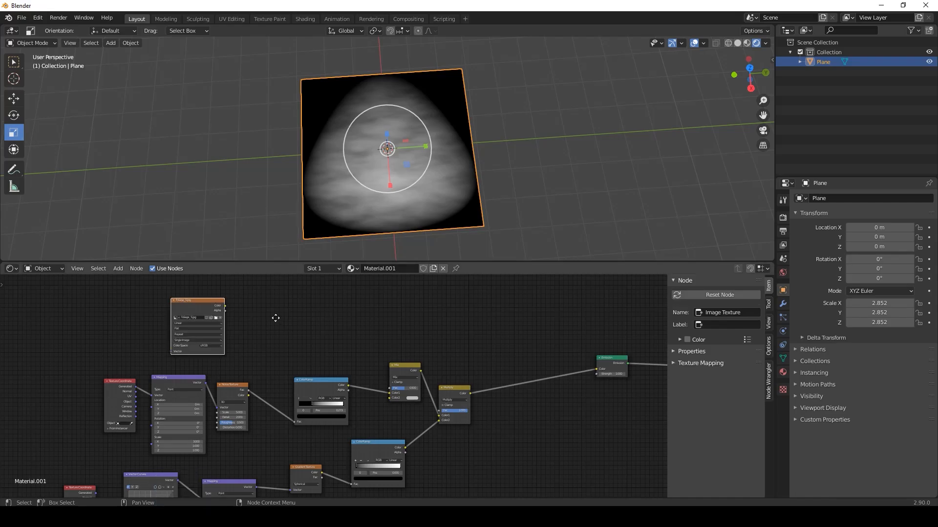
scroll(335, 347, up, 2)
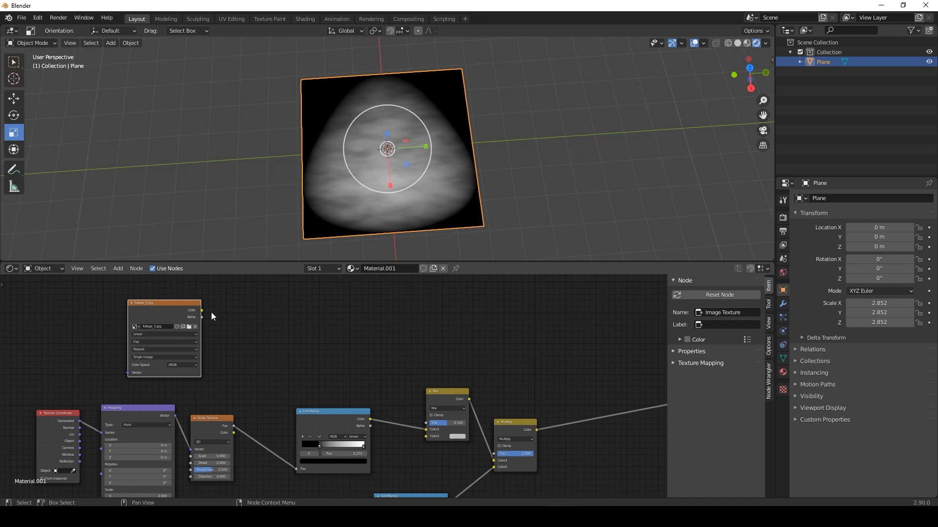
drag(201, 310, 428, 436)
drag(445, 401, 429, 383)
scroll(409, 391, up, 3)
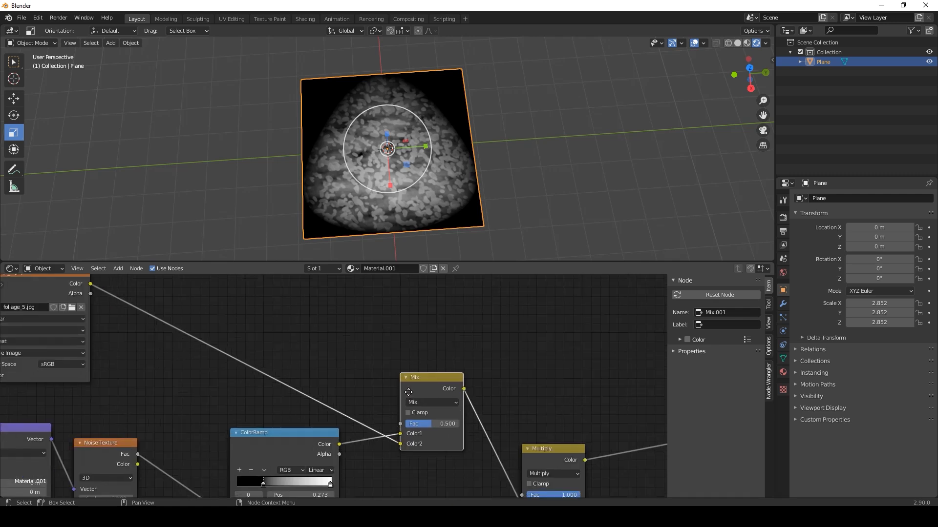
scroll(461, 409, down, 2)
- Insert a Bright/Contrast node on the link between the foliage_5.jpg texture and the Mix node
click(223, 391)
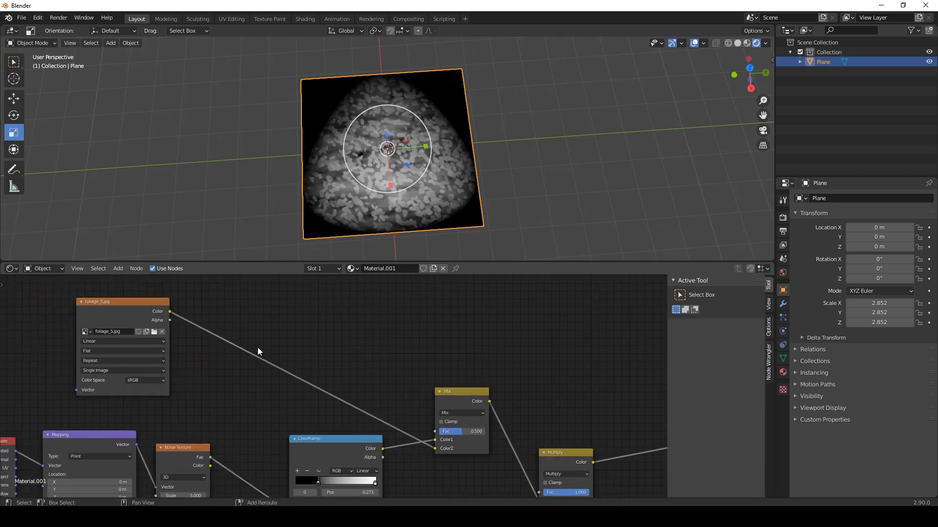
key(shift+a)
mouse_move(262, 340)
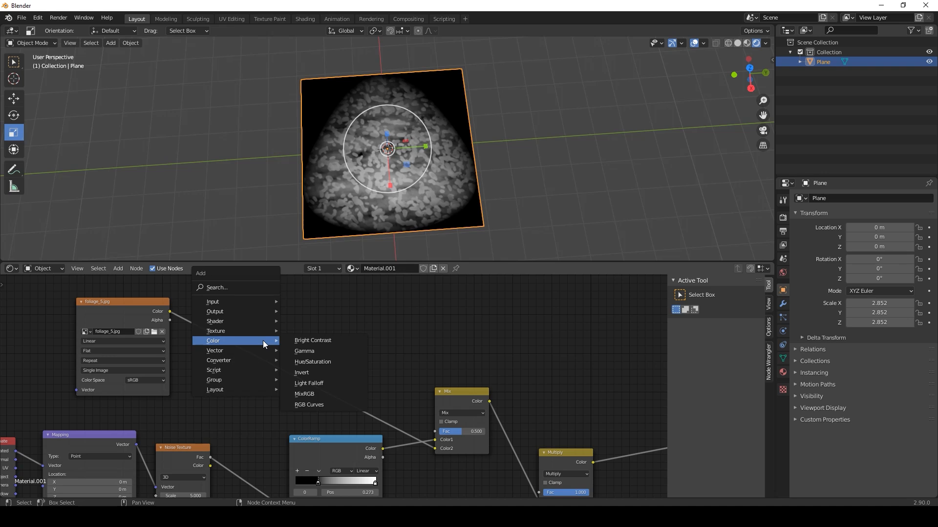
click(301, 340)
click(264, 346)
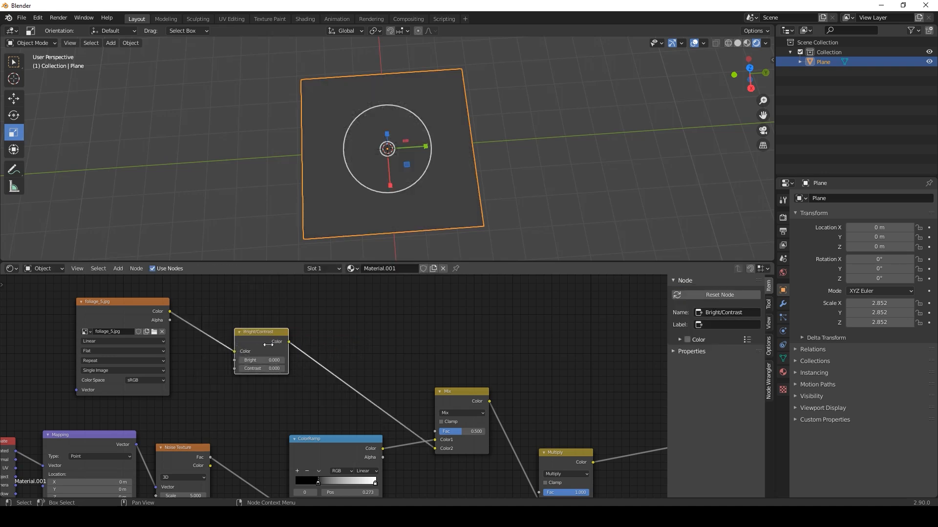
- Set the Bright/Contrast node's Contrast to -0.3
scroll(264, 346, up, 3)
middle_drag(315, 358, 322, 398)
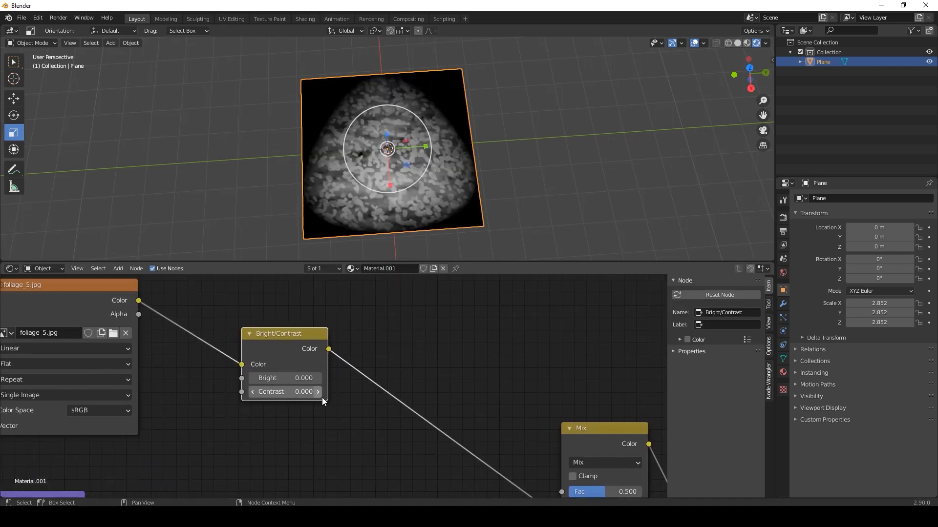
click(297, 391)
text(-0.5)
key(Return)
drag(297, 392, 304, 392)
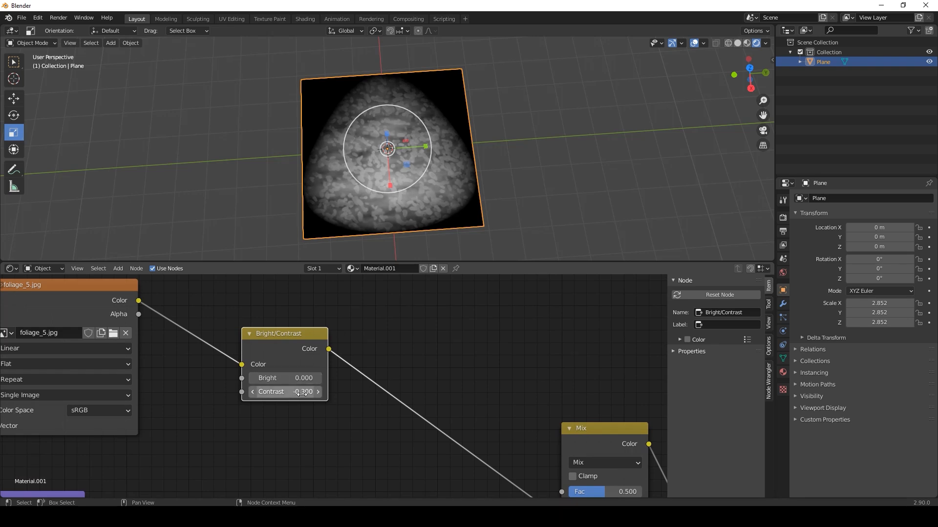
- Set the foliage image's Bright/Contrast brightness to 0.200 and move the Emission node closer to Multiply, making room before Material Output
click(319, 378)
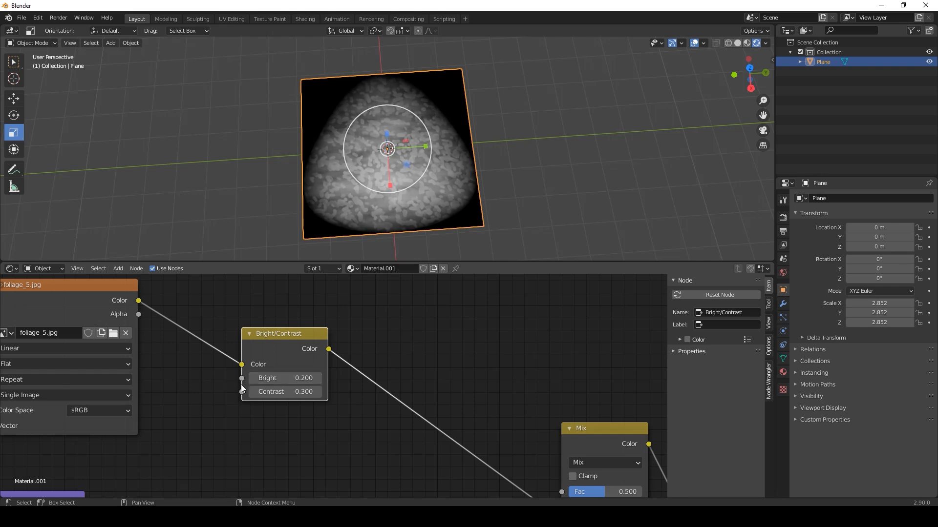
scroll(466, 396, down, 3)
scroll(466, 392, down, 2)
middle_drag(466, 392, 266, 319)
drag(474, 355, 418, 367)
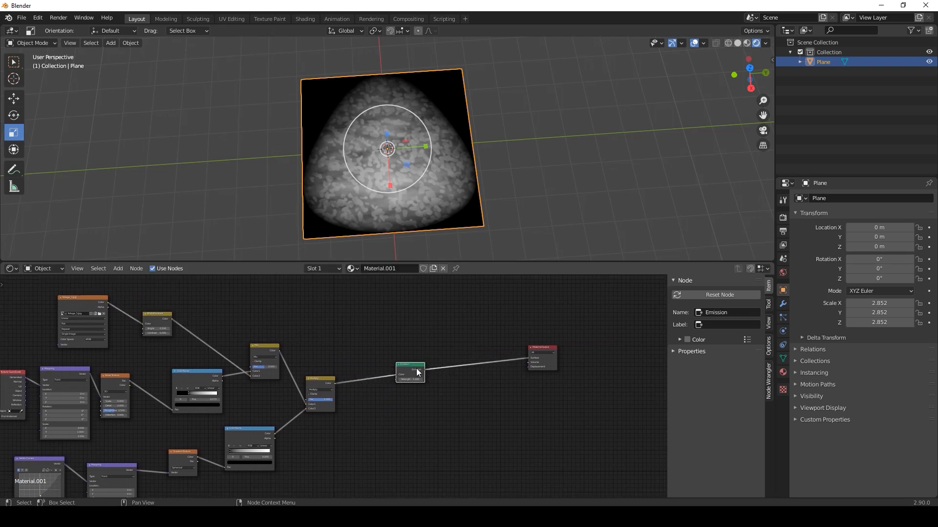
ctrl+scroll(515, 391, right, 1)
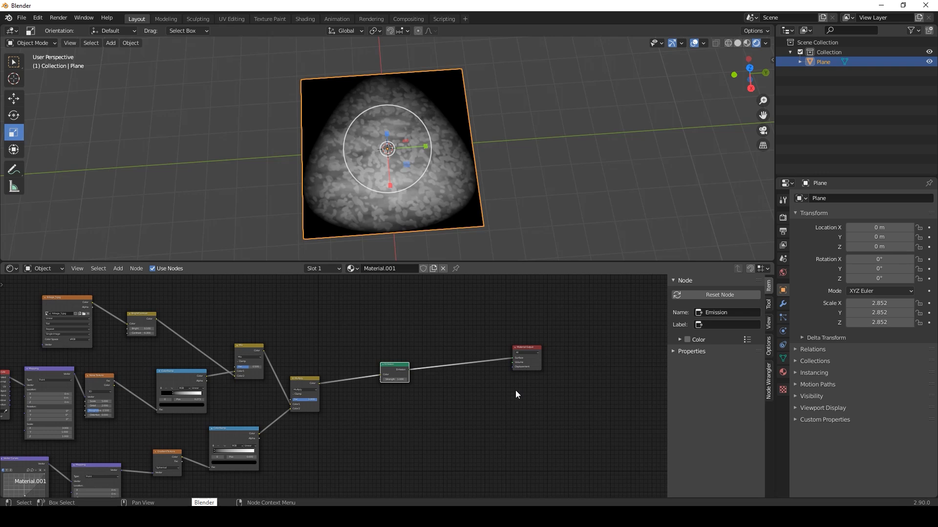
scroll(458, 392, up, 2)
scroll(459, 393, up, 2)
ctrl+scroll(440, 381, right, 1)
drag(419, 364, 344, 341)
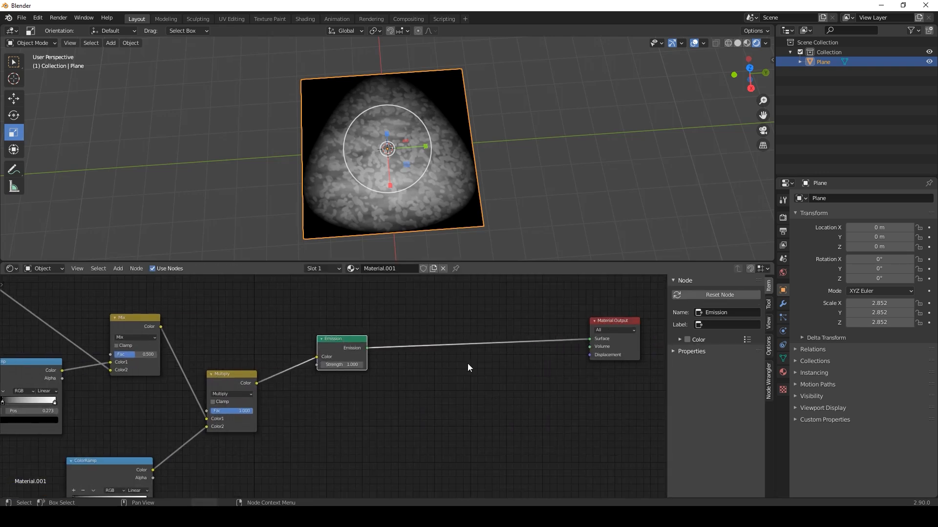
key(shift+a)
mouse_move(468, 363)
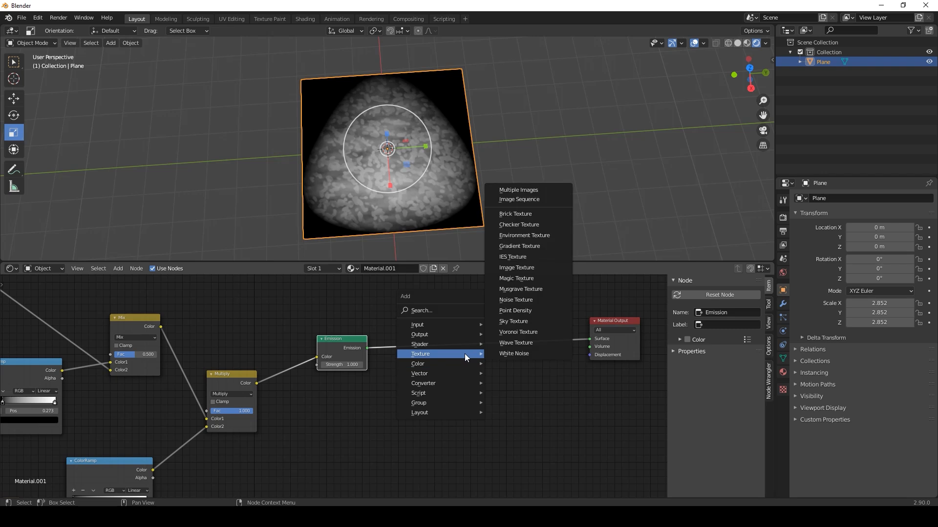
mouse_move(464, 347)
click(524, 237)
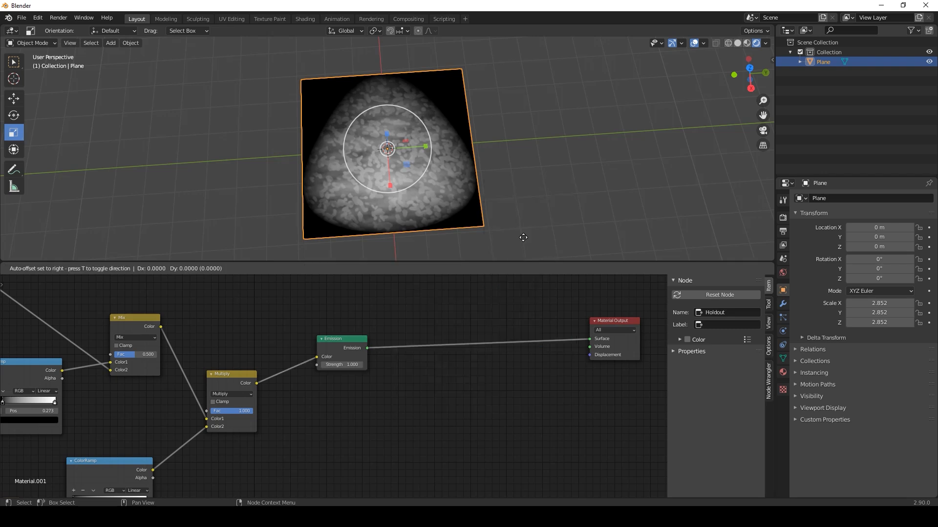
right_click(485, 291)
- Insert a Mix Shader node on the link between Emission and Material Output
key(shift+a)
mouse_move(491, 294)
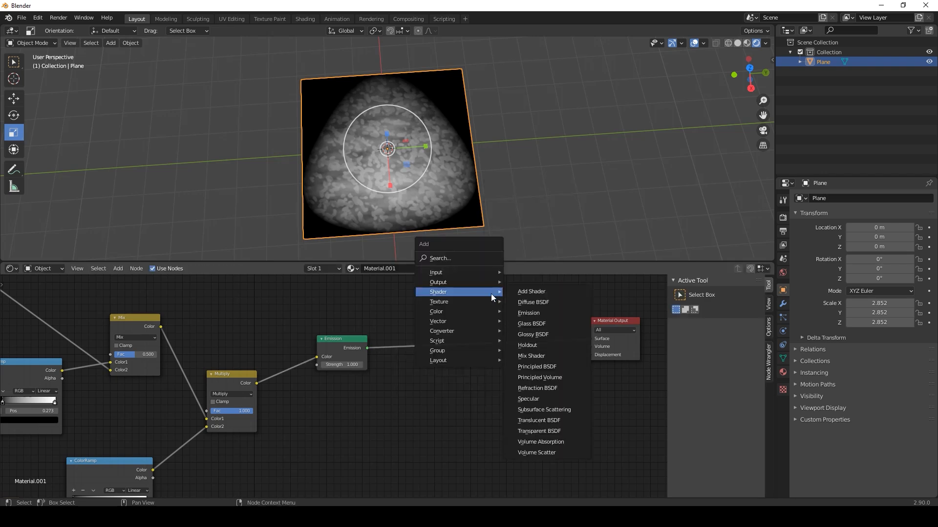
click(527, 356)
click(451, 337)
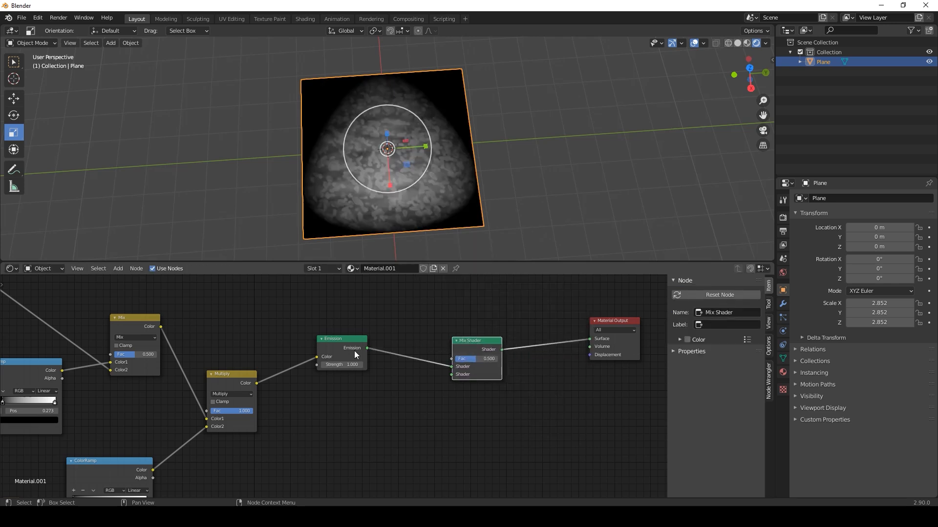
- Add a Transparent BSDF below the Emission node and link it to the Mix Shader's second shader input
key(shift+a)
mouse_move(362, 390)
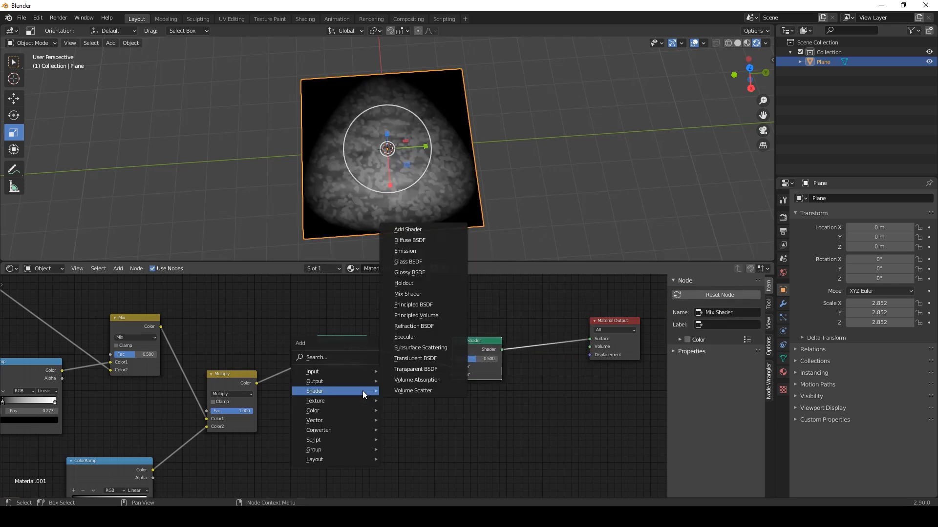
click(418, 370)
click(313, 382)
drag(350, 338, 372, 340)
drag(354, 391, 453, 374)
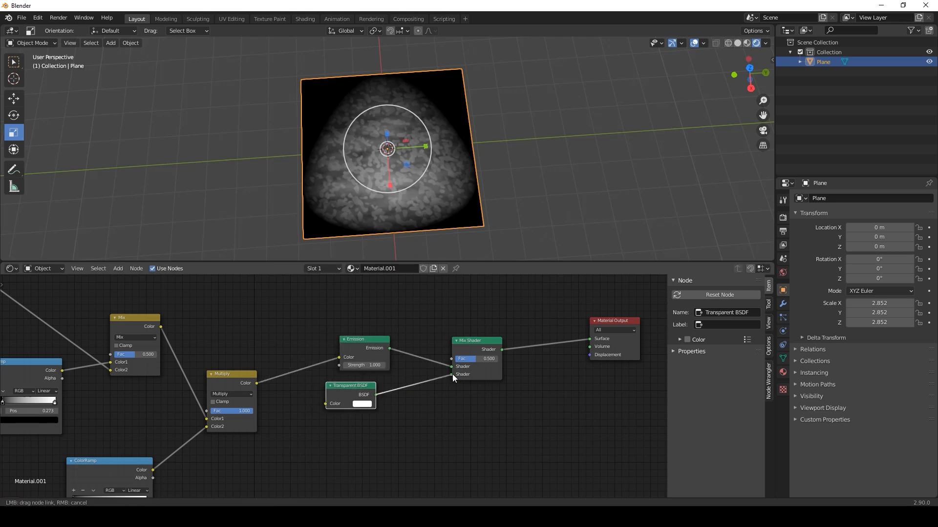
drag(476, 337, 481, 336)
- Add a ColorRamp driven by the Multiply node's color output and link its color to the Mix Shader's Fac
middle_drag(291, 374, 297, 362)
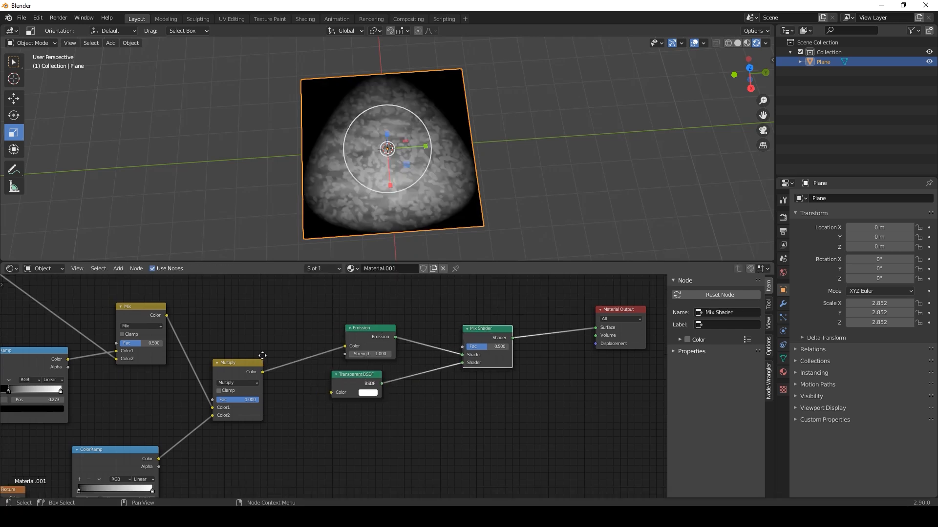
drag(248, 361, 241, 360)
middle_drag(329, 443, 344, 418)
key(shift+a)
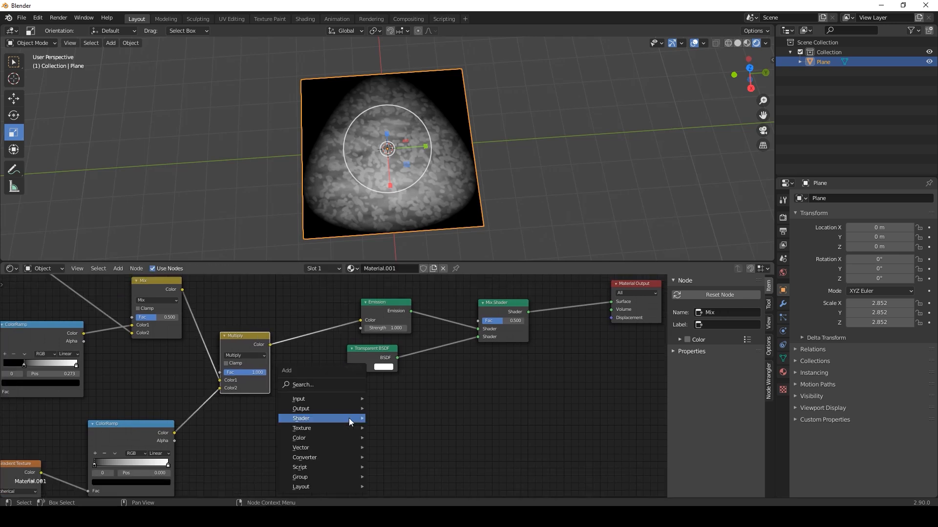
mouse_move(339, 459)
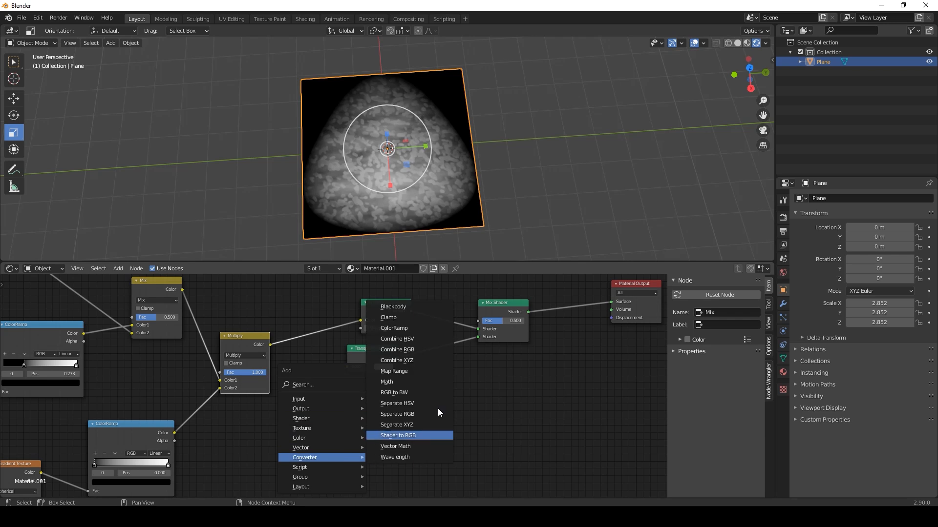
click(405, 328)
click(315, 391)
drag(262, 344, 317, 460)
drag(402, 403, 479, 322)
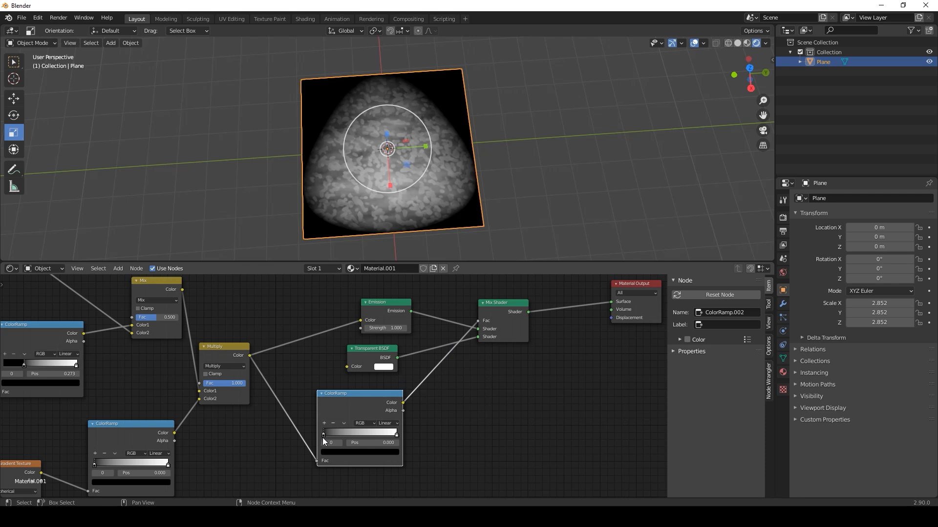
- Bring the transparency ramp's black and white stops closer together and set the material's blend mode to Alpha Clip
drag(324, 433, 350, 437)
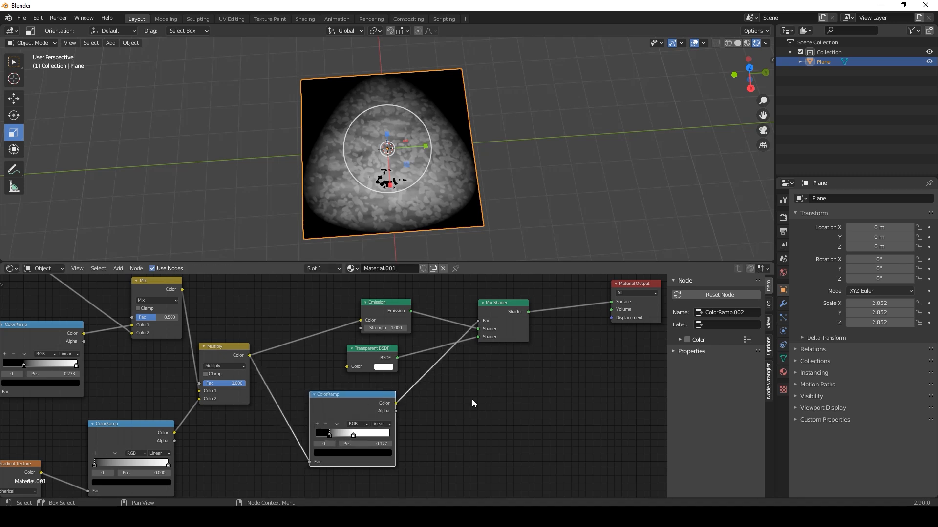
click(780, 374)
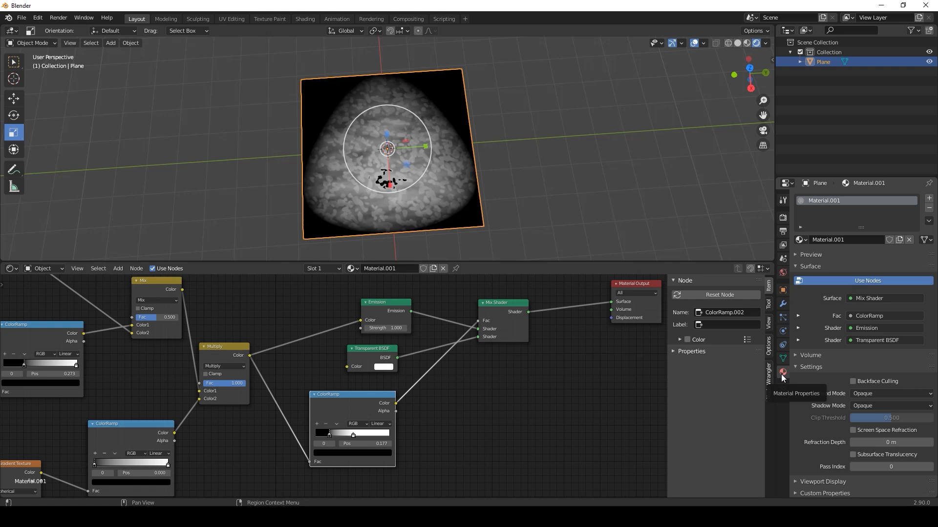
click(868, 394)
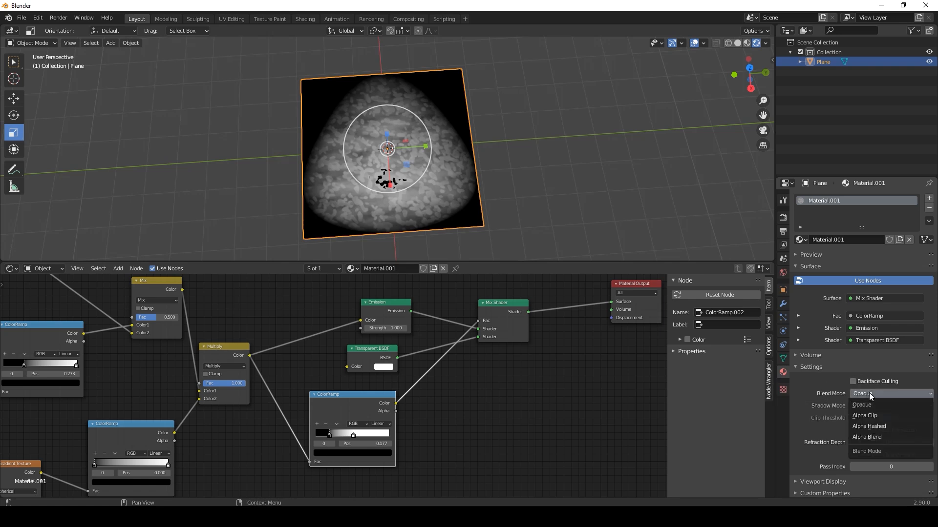
click(883, 415)
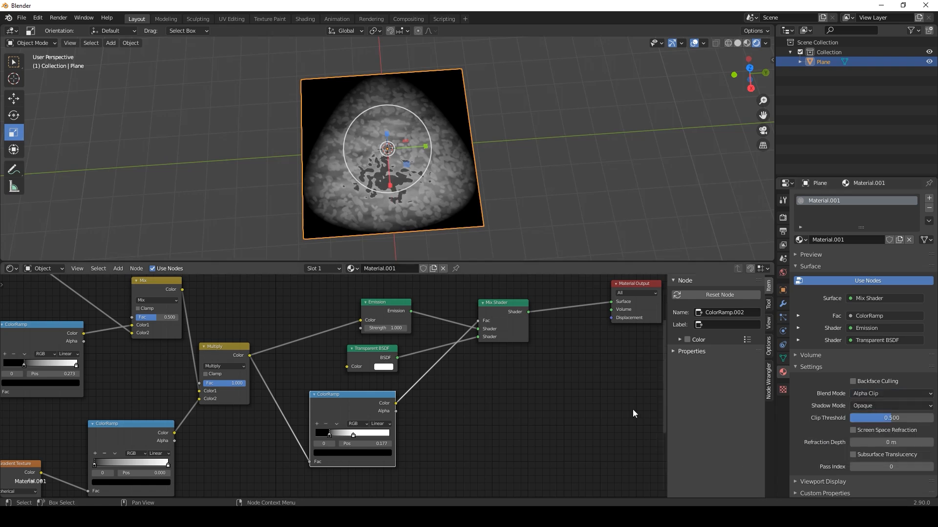
- Reverse the transparency ramp, with its white stop at the start and black stop at 0.236, and inspect the foliage cutout
drag(330, 436, 312, 438)
drag(335, 435, 334, 436)
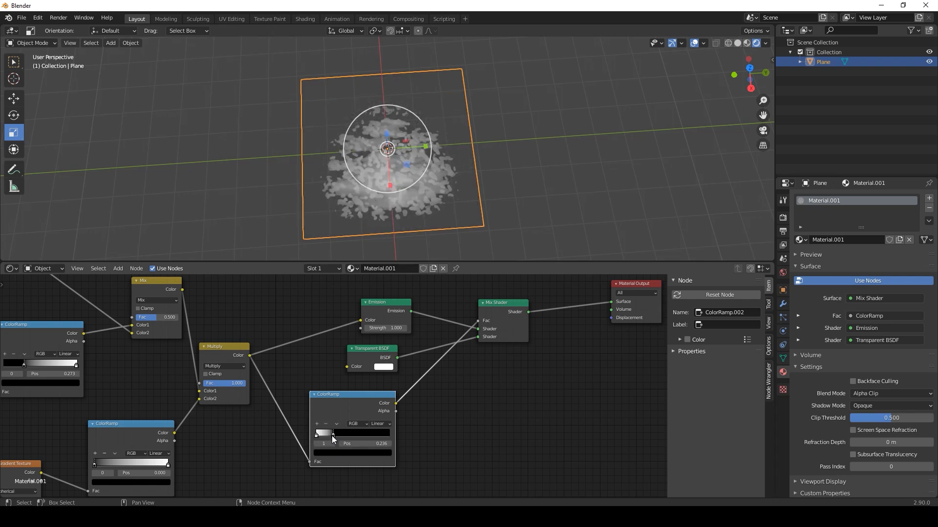
click(478, 192)
middle_drag(479, 192, 386, 192)
scroll(458, 215, up, 5)
scroll(459, 215, down, 2)
scroll(407, 171, down, 2)
click(386, 192)
- Move the Emission, Transparent BSDF, transparency ramp, Mix Shader and Material Output nodes together away from the Multiply node
middle_drag(494, 369, 484, 401)
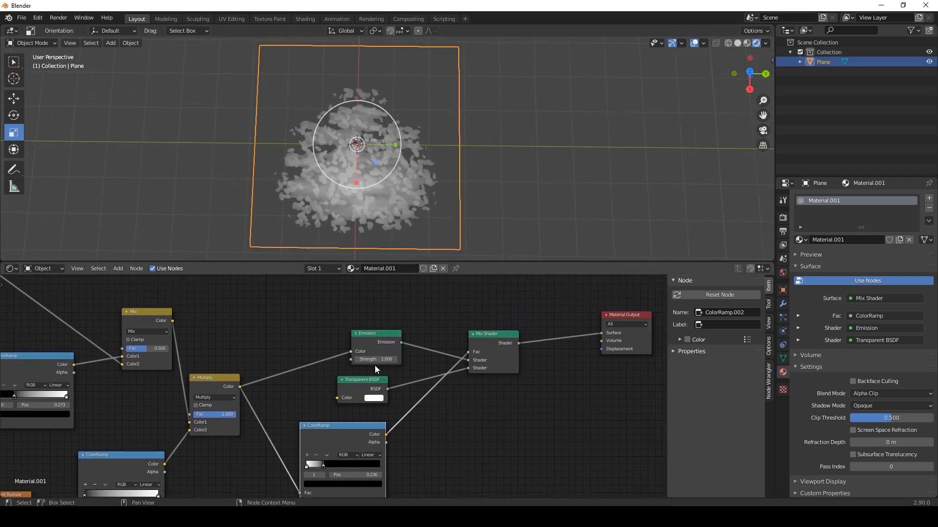
middle_drag(399, 365, 439, 365)
scroll(438, 364, down, 6)
drag(356, 306, 575, 459)
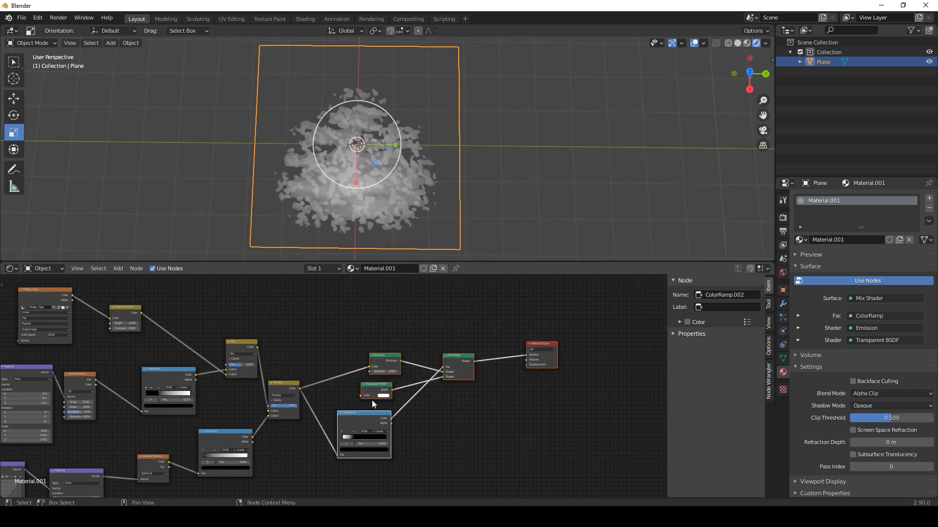
drag(360, 417, 442, 419)
- Insert a ColorRamp node on the link between Multiply and Emission
scroll(374, 400, up, 3)
key(shift+a)
mouse_move(368, 390)
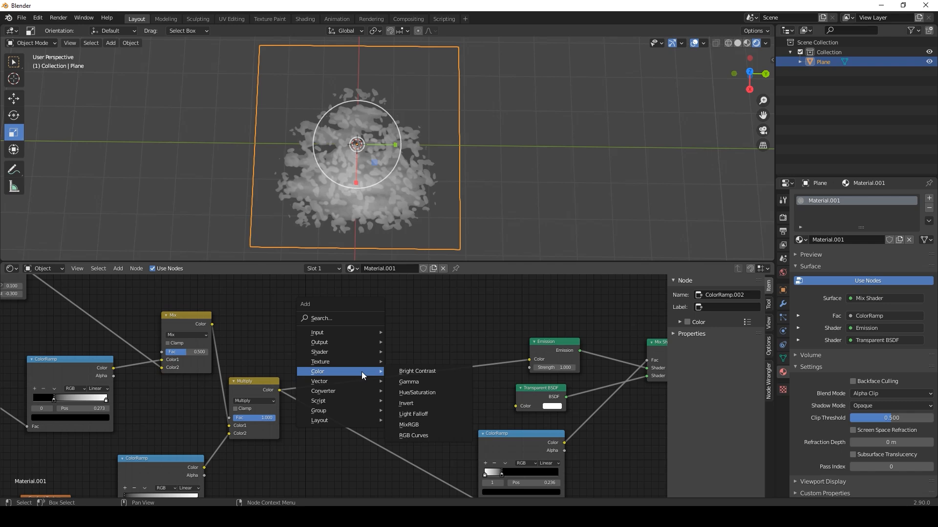
click(409, 263)
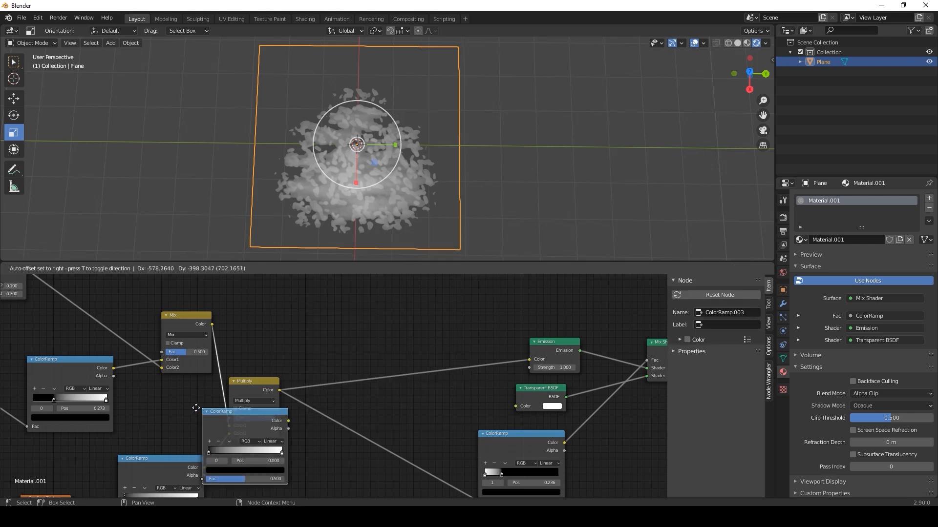
click(348, 323)
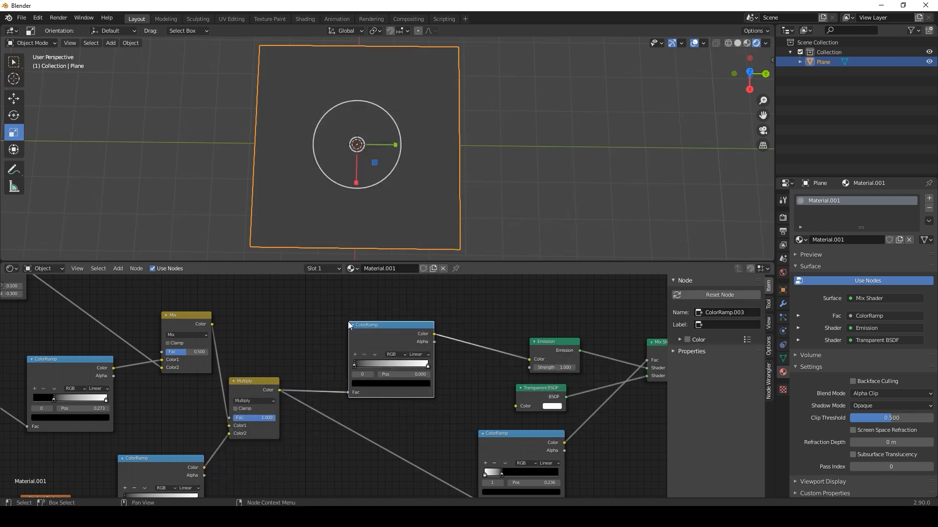
- Place the new ramp's black stop at 0.091, add a middle stop at 0.432, and move the white stop to 0.614
middle_drag(386, 403, 343, 421)
scroll(391, 430, up, 5)
scroll(362, 430, up, 2)
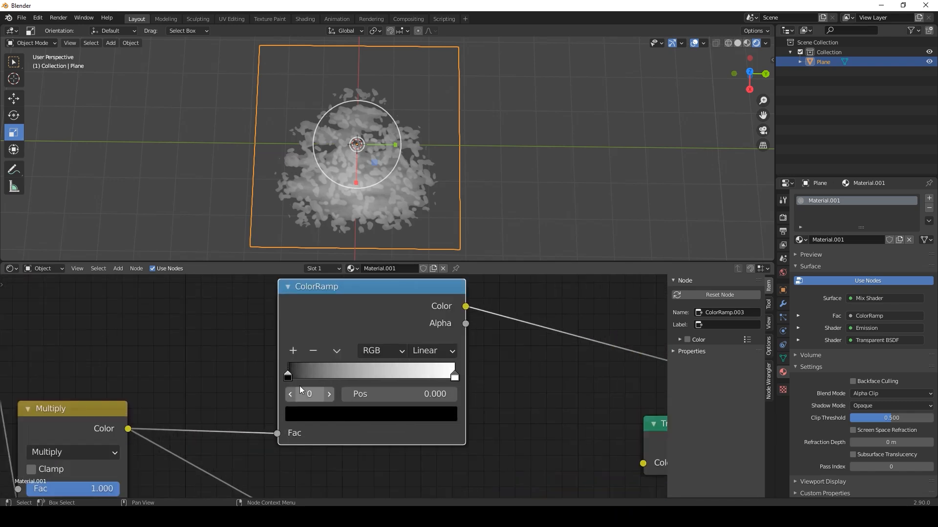
drag(287, 377, 302, 377)
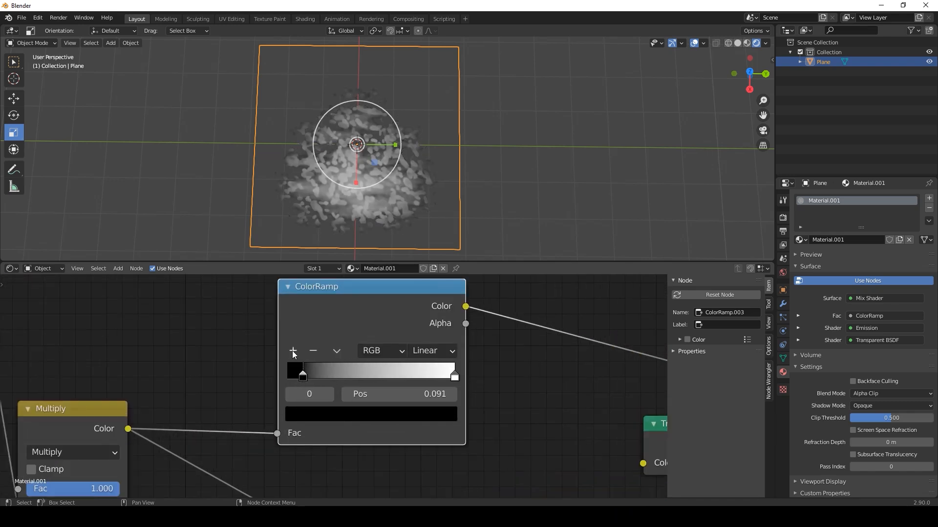
click(293, 351)
drag(379, 377, 360, 377)
drag(450, 379, 397, 372)
- Change the color ramp's black stop to a dark blue
click(304, 379)
click(322, 416)
drag(344, 220, 374, 209)
drag(418, 265, 421, 265)
- Color the ramp's middle stop green with HSV 0.394, 1.000, 0.735 and shift it slightly toward the dark blue stop
click(360, 379)
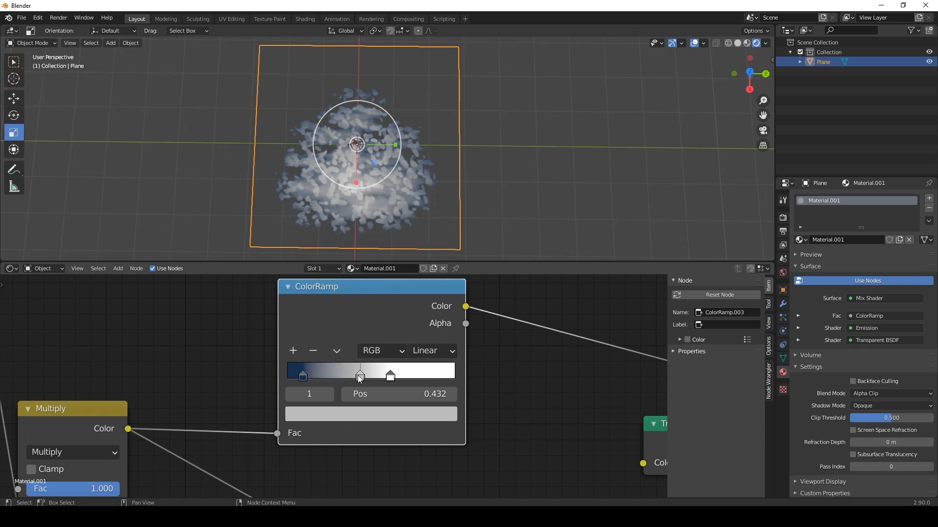
click(354, 415)
drag(362, 244, 316, 198)
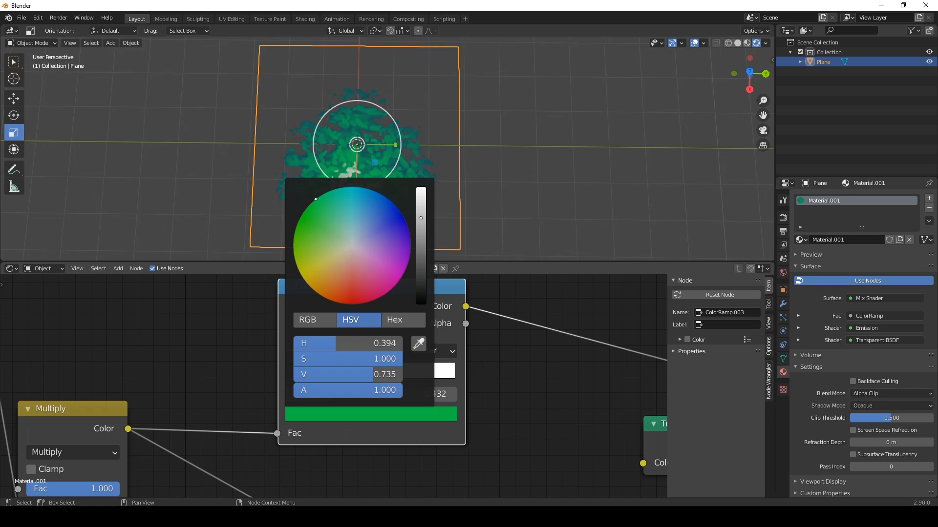
drag(361, 379, 355, 379)
- Color the white stop light green with HSV 0.258, 0.769, 1.000, and fine-tune the stop spacing with dark blue at 0.105
click(390, 377)
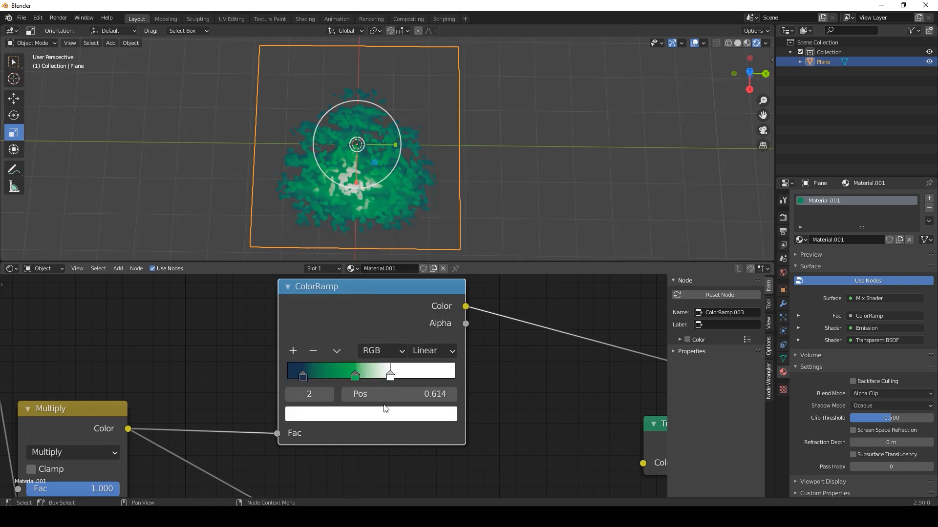
click(385, 413)
drag(351, 246, 307, 239)
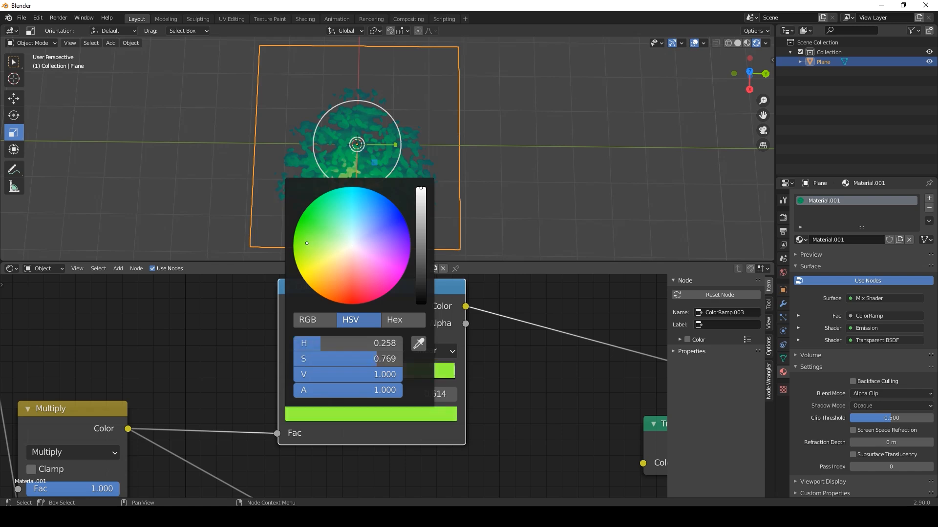
drag(356, 373, 305, 378)
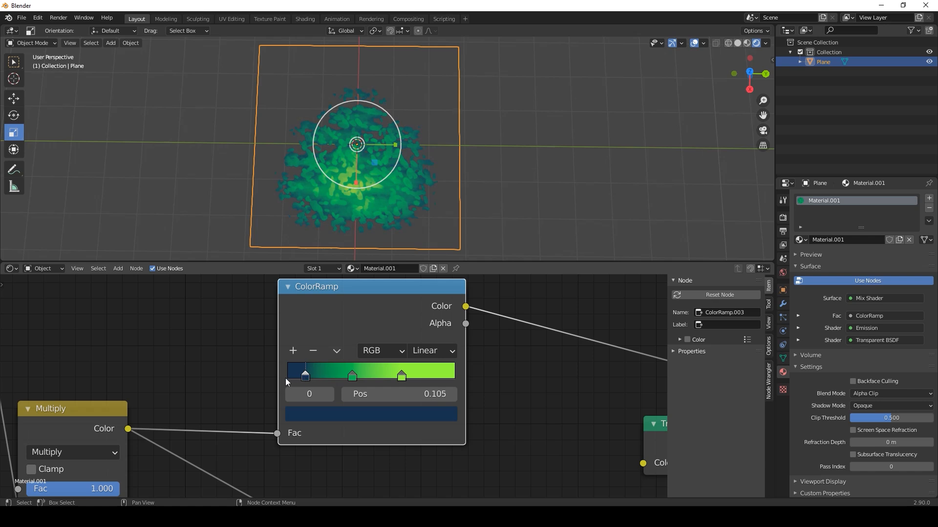
- Move the foliage color ramp and all nodes after it farther from the Multiply node to make room
scroll(210, 378, down, 6)
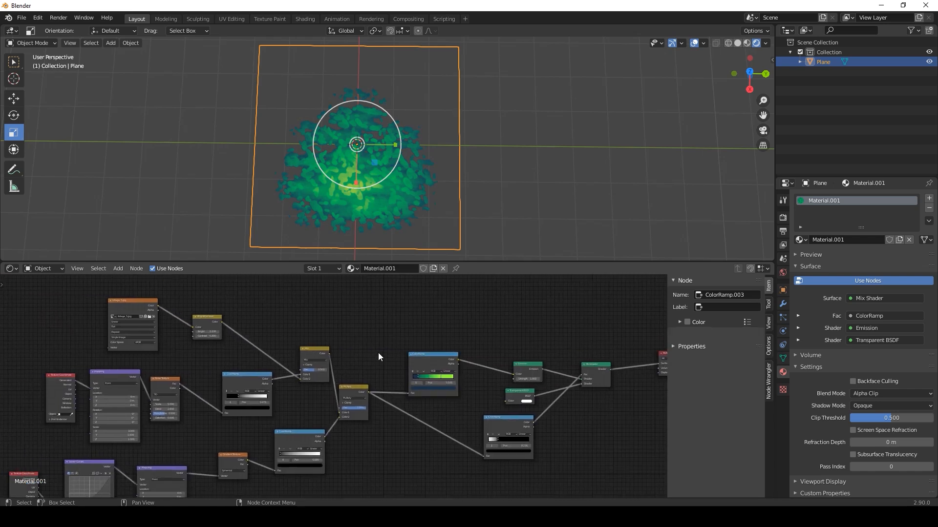
scroll(397, 340, down, 2)
drag(408, 328, 624, 445)
drag(412, 373, 468, 370)
scroll(385, 359, up, 2)
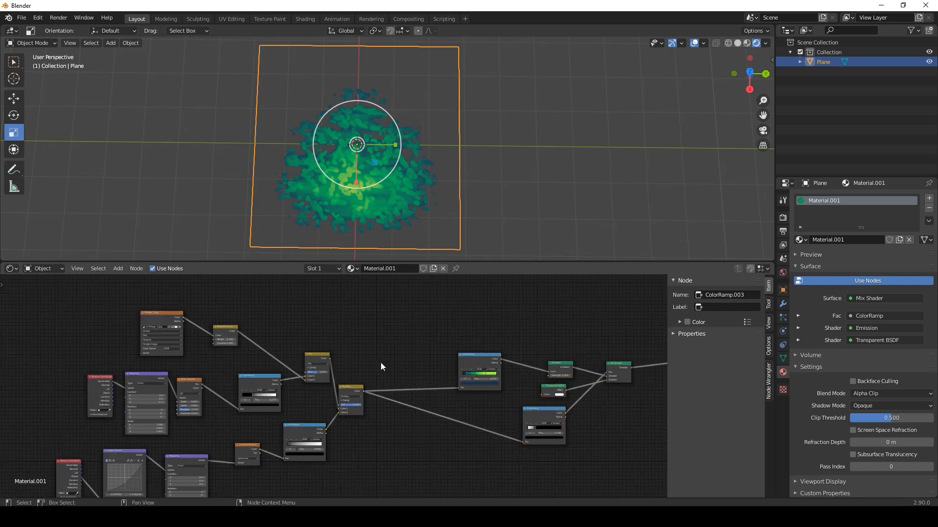
- Deselect the plane to examine the colored foliage without its outline, and select the plane again
click(514, 215)
scroll(455, 202, down, 3)
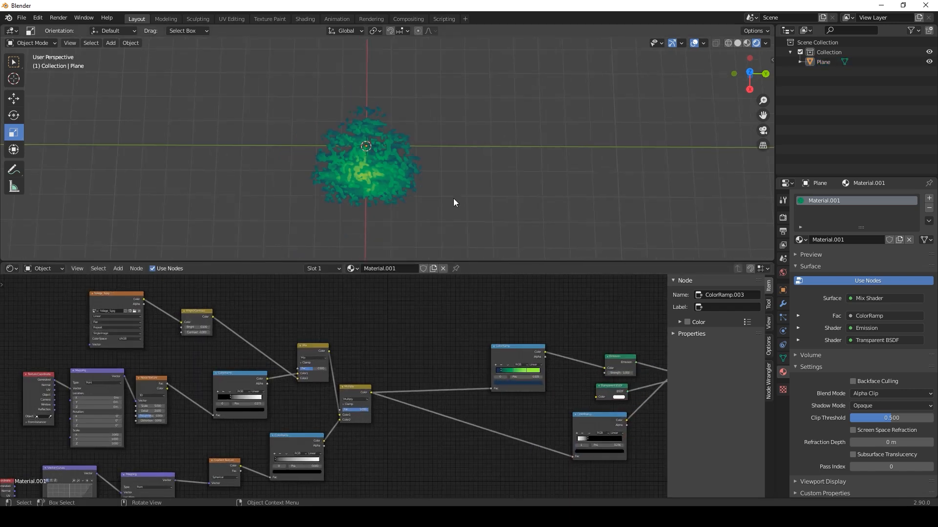
click(372, 191)
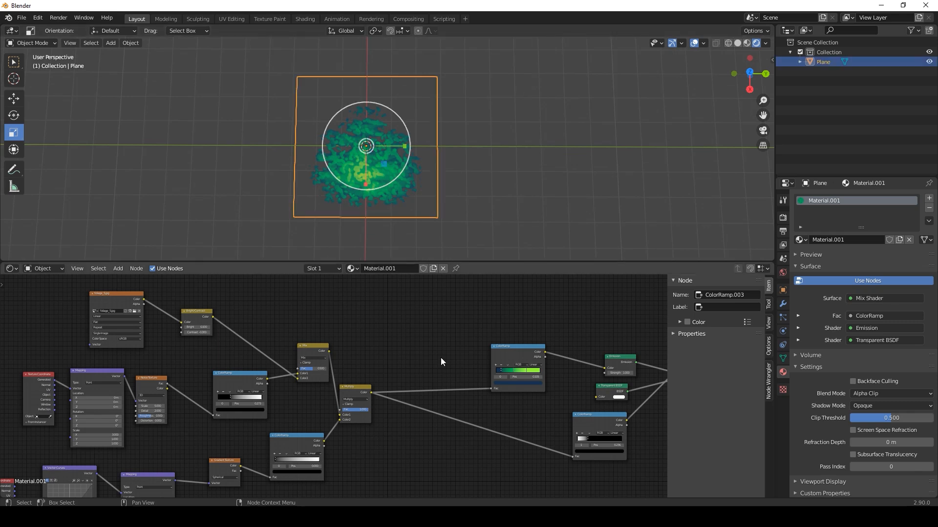
- Insert a MixRGB node on the link between the Multiply node and the foliage color ramp, and place it slightly above the link
scroll(414, 363, up, 2)
key(shift+a)
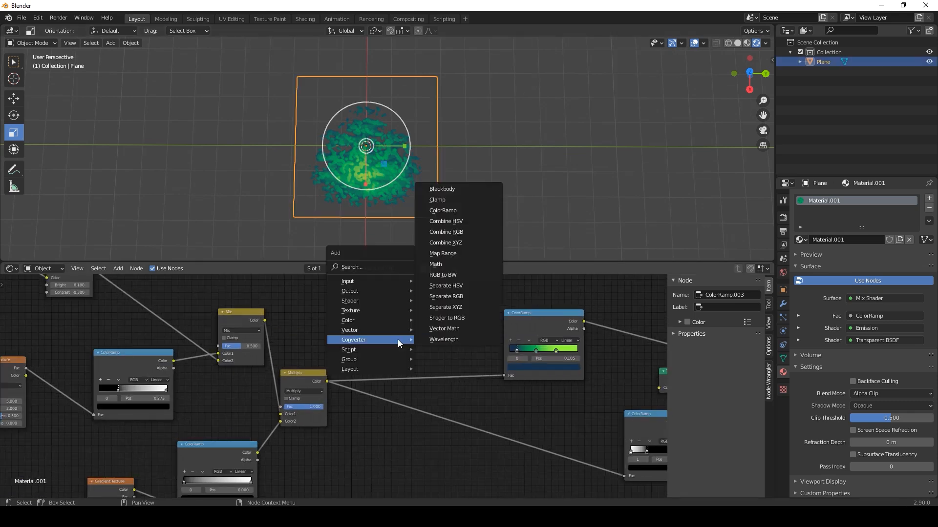
mouse_move(401, 324)
click(452, 371)
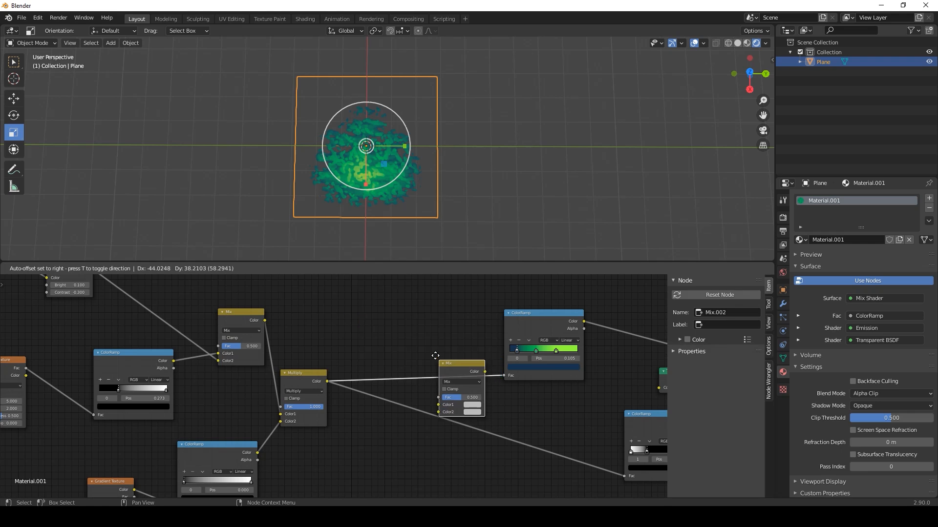
click(414, 327)
key(g)
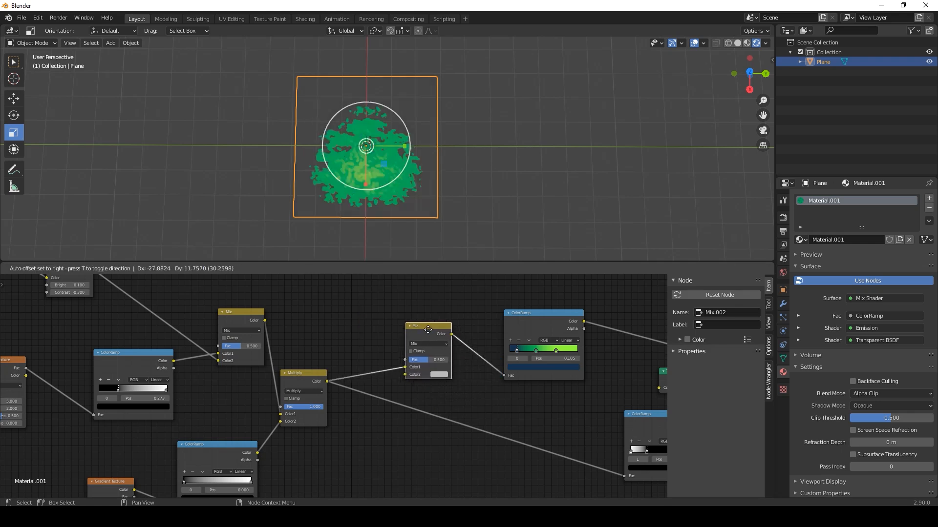
click(411, 313)
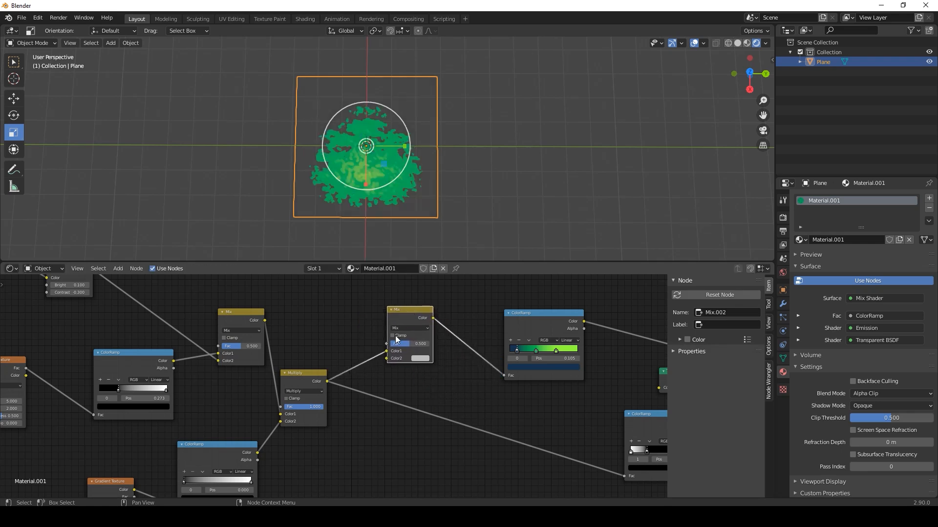
- Add a Gradient Texture above the tree and connect its Color to the new Mix node's Color2 input
middle_drag(433, 391, 461, 418)
middle_drag(456, 361, 482, 371)
key(shift+a)
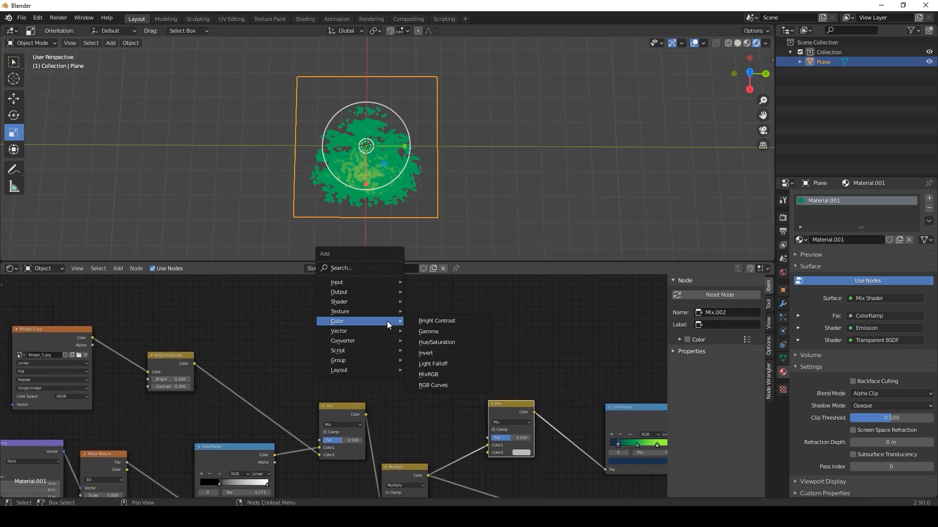
mouse_move(377, 311)
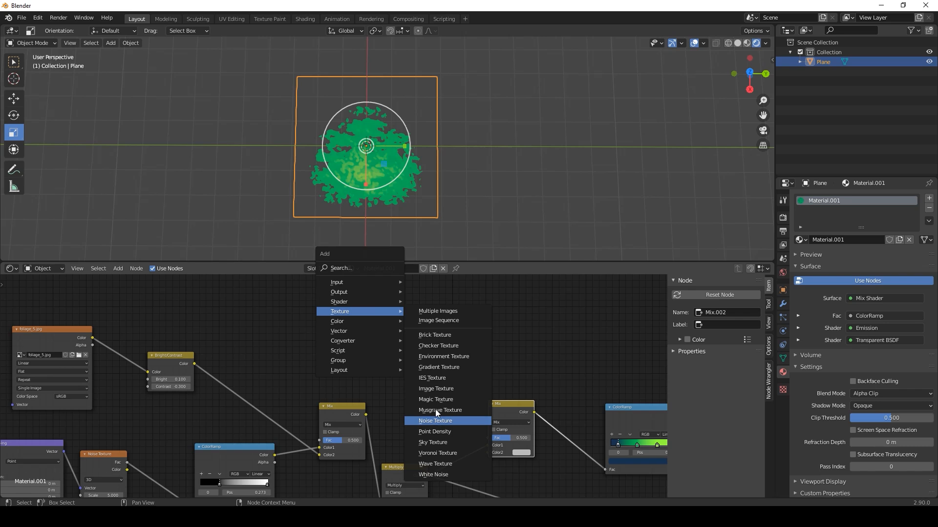
click(434, 370)
click(323, 311)
middle_drag(417, 355, 371, 344)
drag(323, 315, 444, 444)
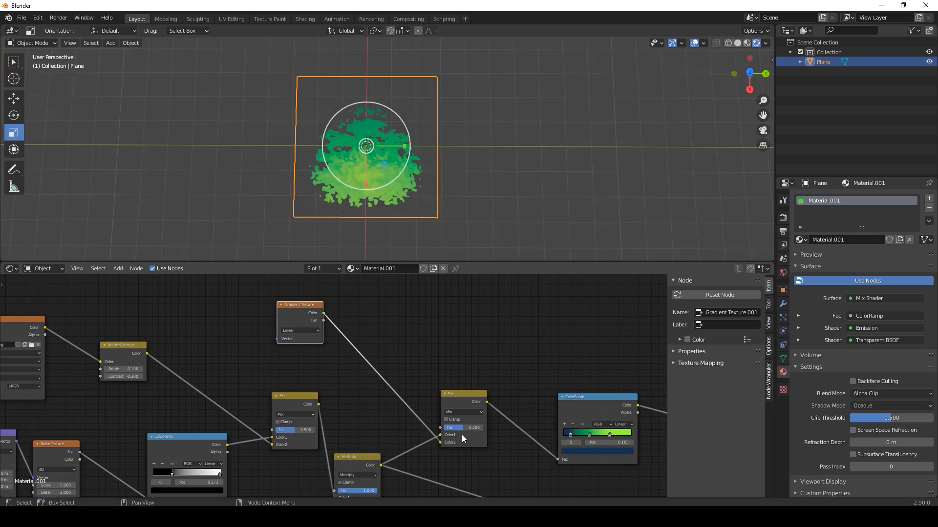
- Set the gradient Mix node's blending mode to Soft Light with a factor of 1.000
drag(464, 429, 455, 429)
click(457, 413)
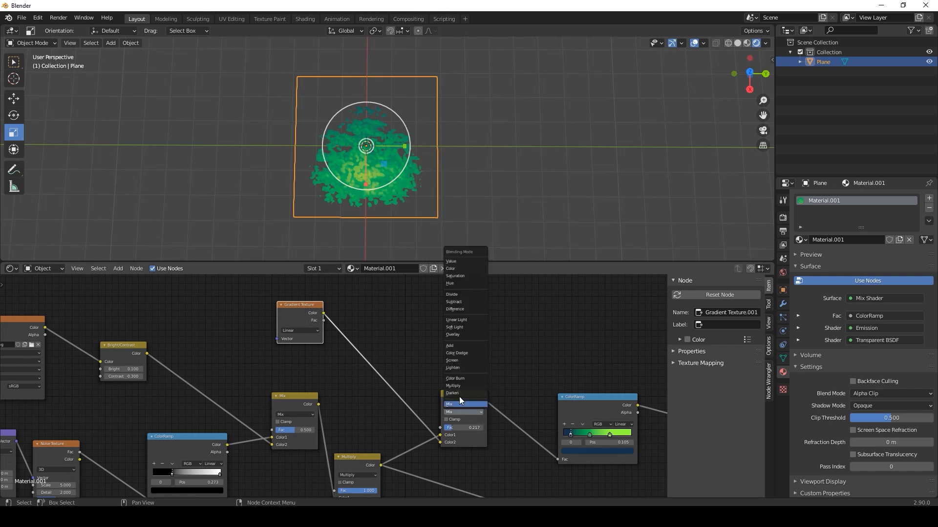
click(464, 329)
drag(450, 429, 484, 428)
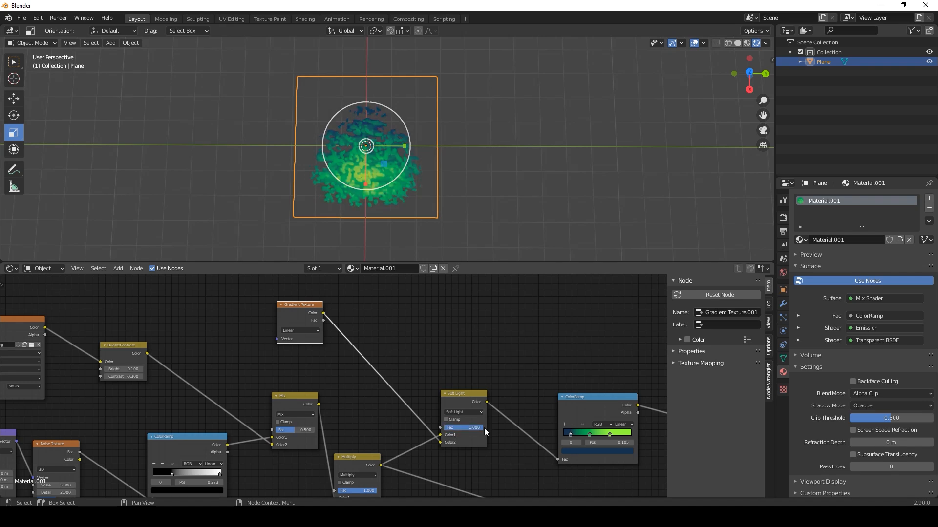
- Try Multiply and Linear Light blending for the gradient mix, lowering the factor to 0.242, and switch back to Soft Light
click(466, 413)
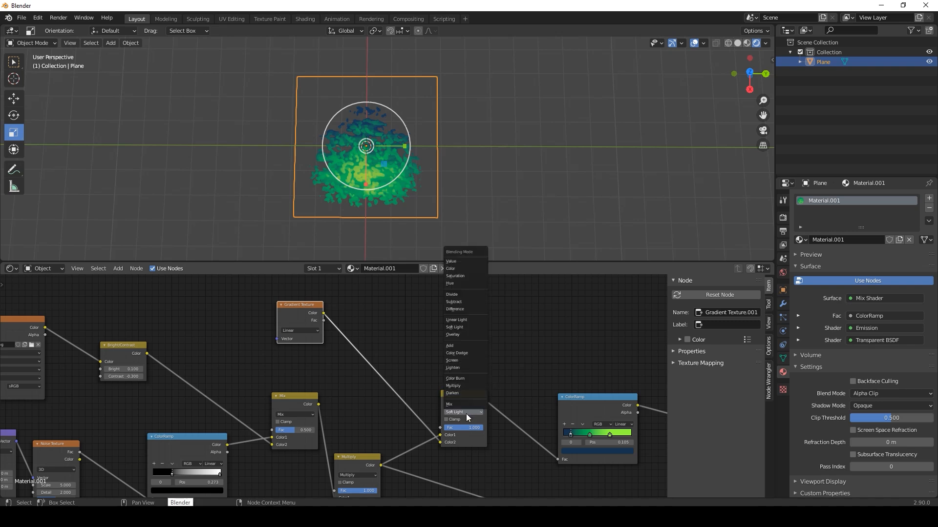
click(464, 386)
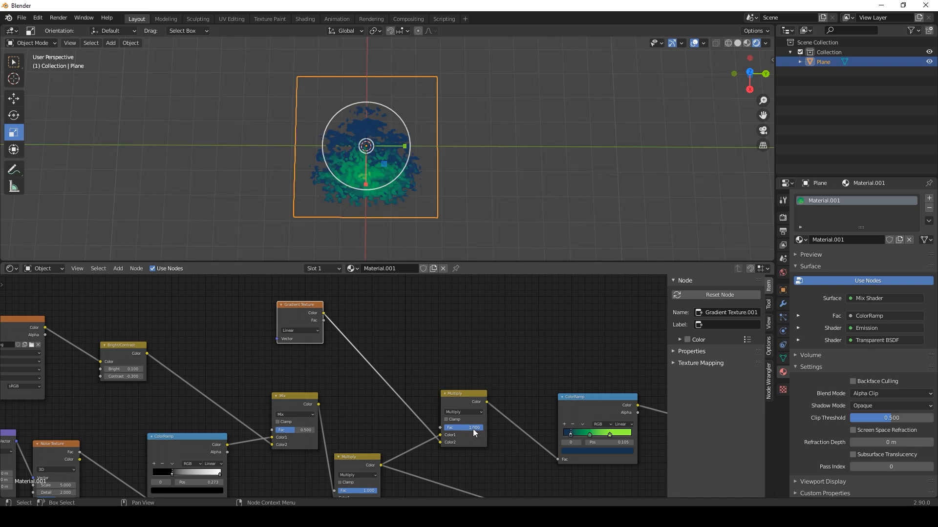
mouse_move(474, 428)
mouse_down()
mouse_move(445, 428)
mouse_move(483, 428)
mouse_up()
click(470, 413)
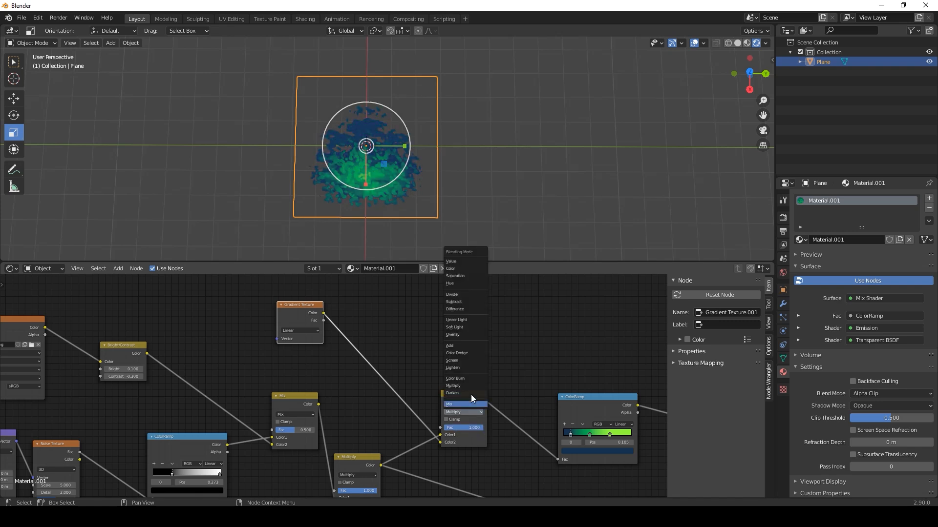
click(474, 319)
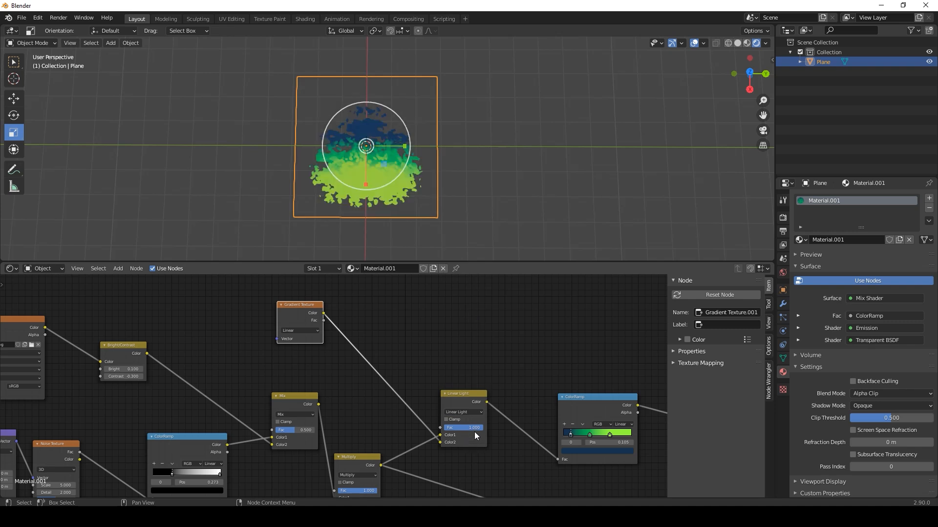
drag(476, 428, 453, 428)
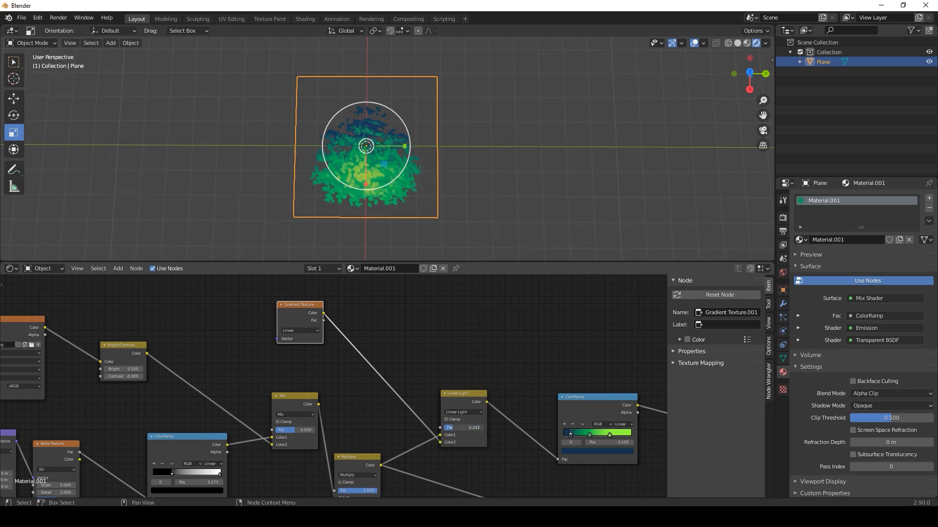
click(461, 413)
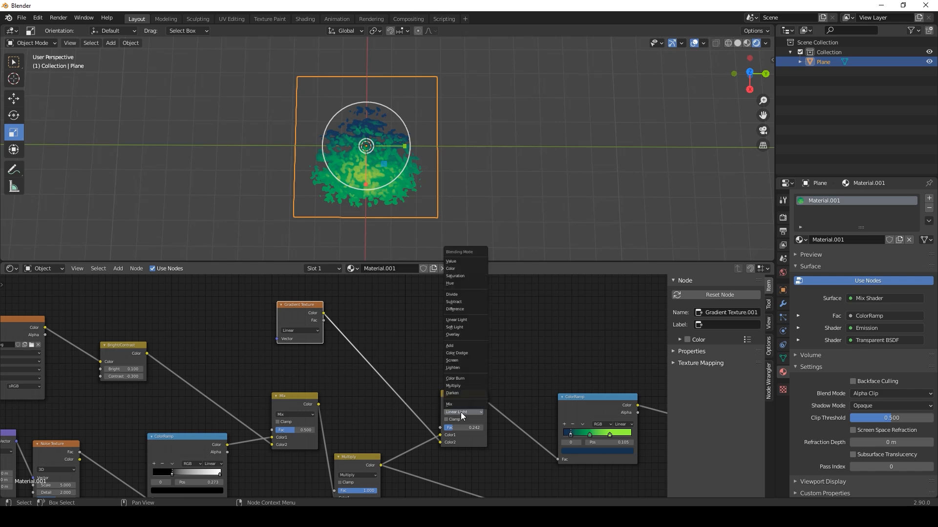
click(458, 327)
- Move the Gradient Texture aside and insert a ColorRamp between it and the Soft Light node
drag(293, 311, 239, 312)
key(shift+a)
mouse_move(301, 387)
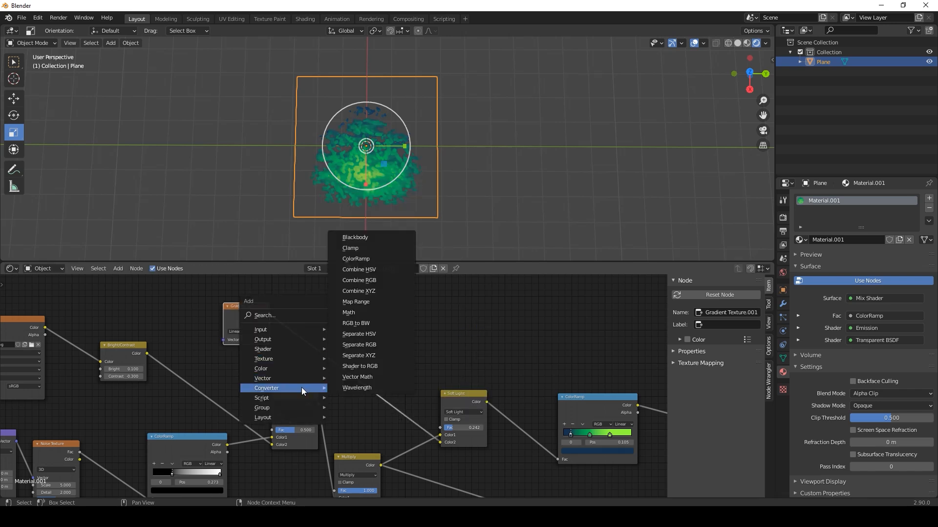
click(371, 259)
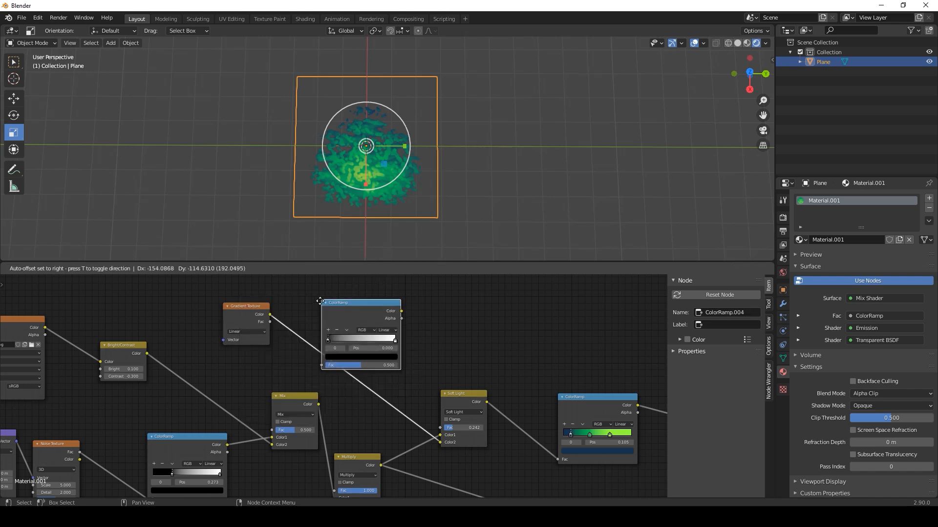
click(315, 307)
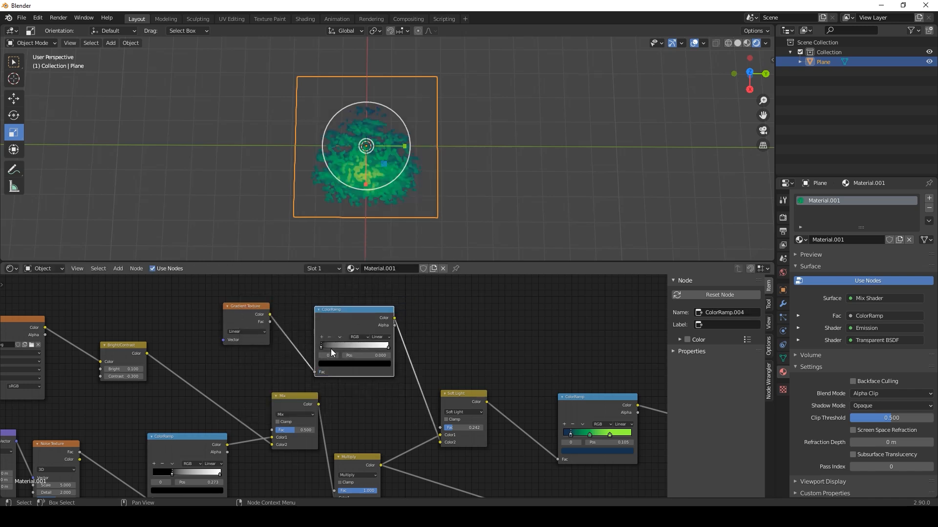
- Reverse the gradient's ramp with white at 0.000 and black at about 0.84, and raise the Soft Light factor close to 1
drag(321, 346, 384, 352)
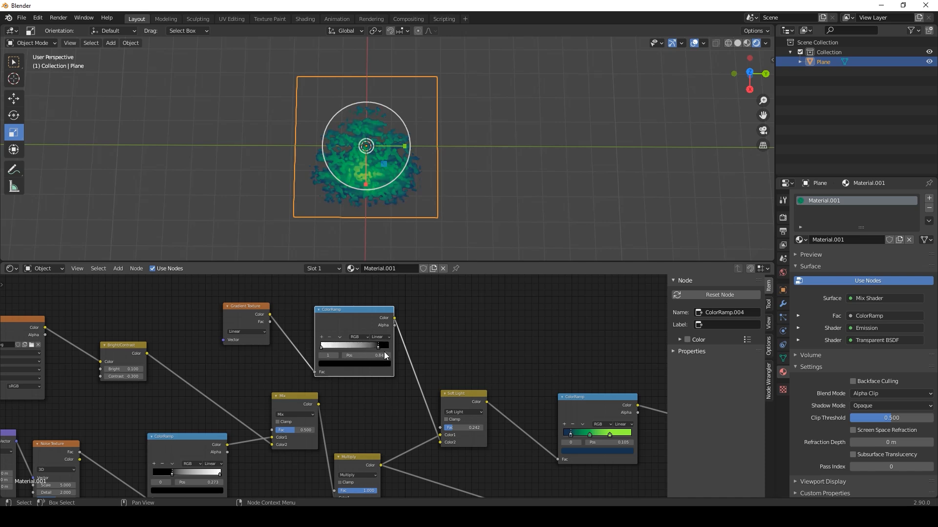
click(321, 345)
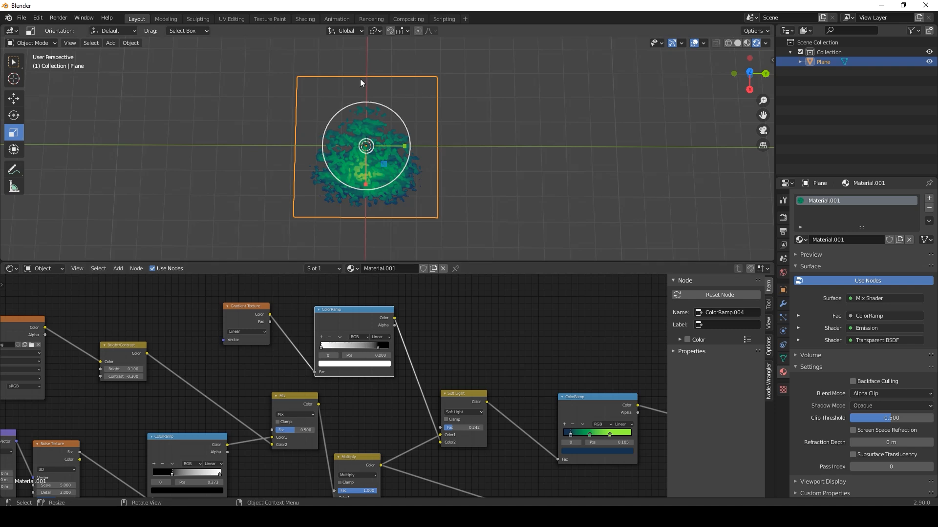
middle_drag(465, 318, 454, 295)
drag(444, 404, 474, 404)
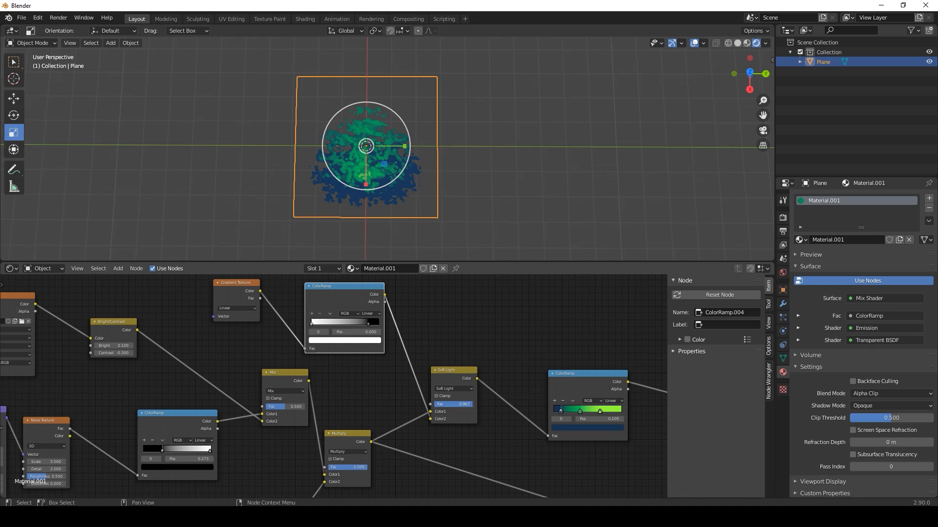
- Move the linear gradient and its ramp above the other nodes, and attach Texture Coordinate and Mapping nodes to the gradient
scroll(532, 345, down, 2)
drag(325, 313, 435, 396)
drag(406, 360, 446, 314)
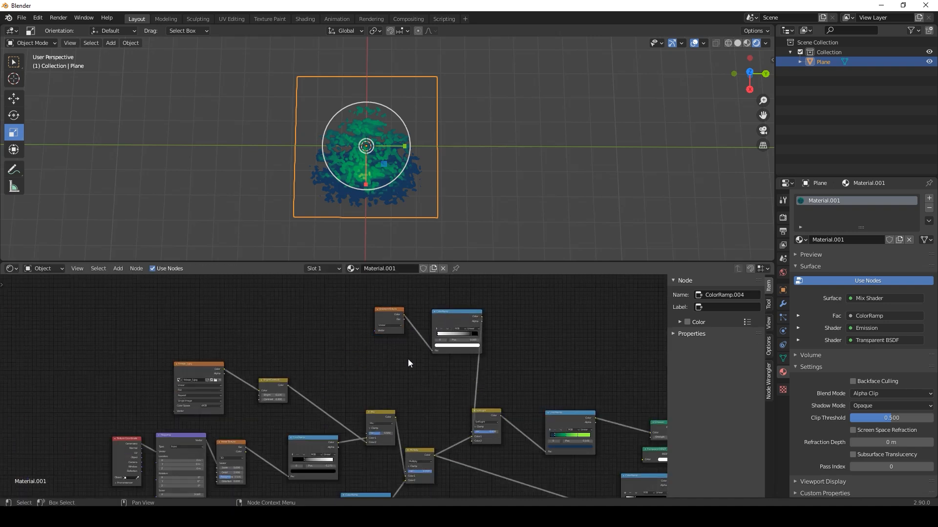
click(396, 321)
key(ctrl+t)
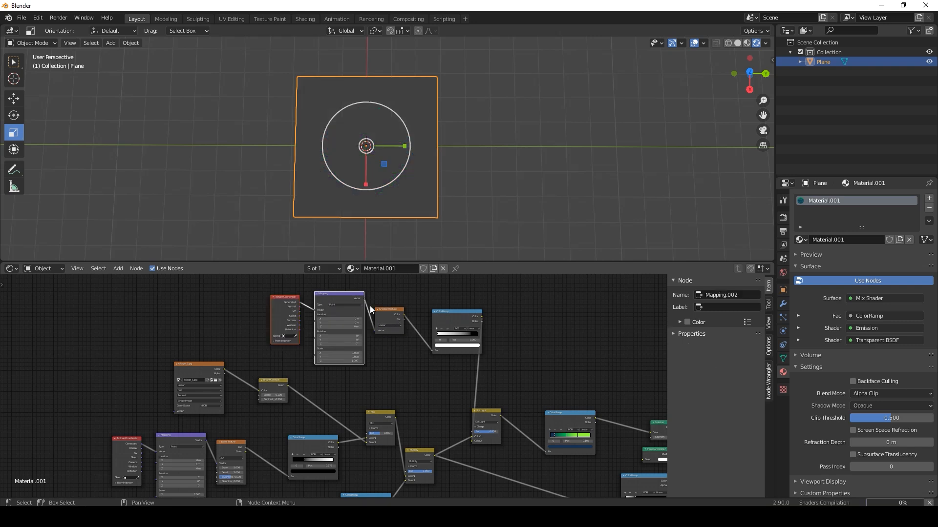
- Try rotating the gradient's mapping around Z and shifting its X location, and undo both changes
scroll(371, 314, up, 2)
middle_drag(385, 381, 384, 392)
drag(342, 389, 362, 389)
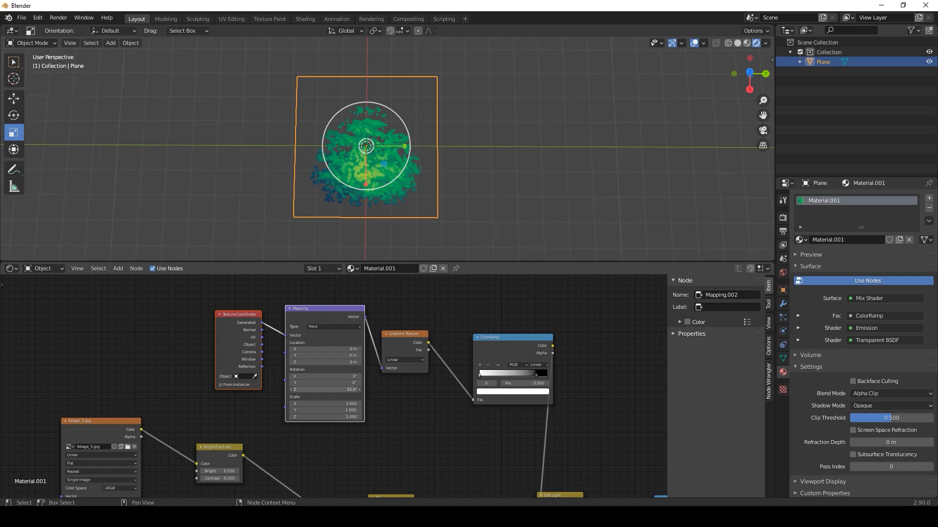
drag(329, 347, 343, 348)
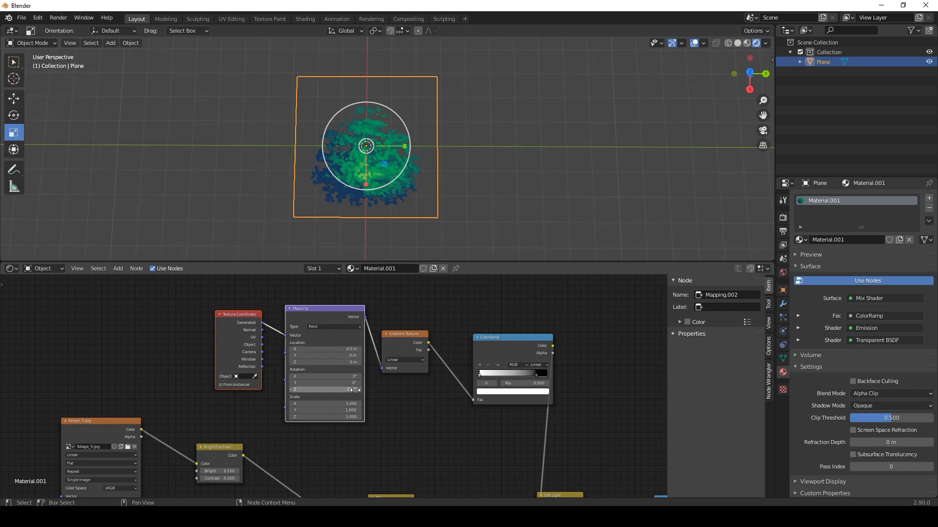
key(ctrl+z)
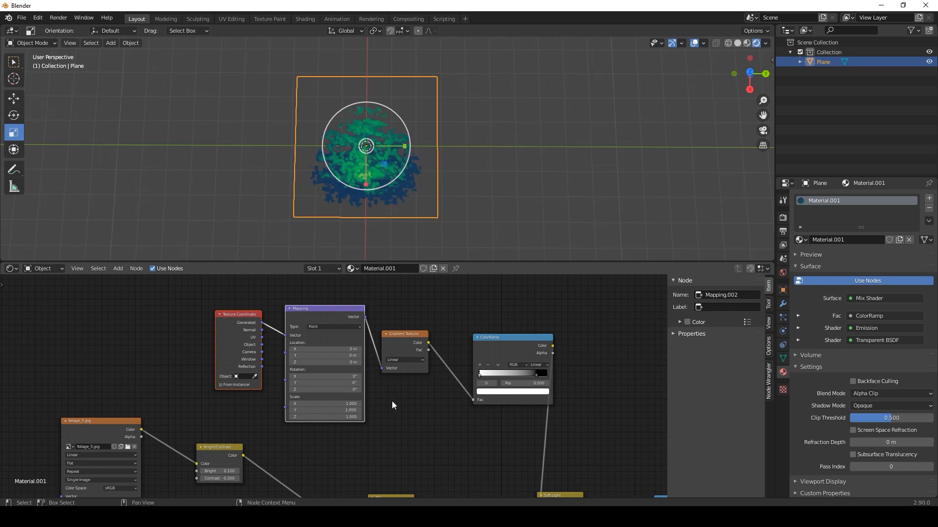
- Attach Texture Coordinate and Mapping nodes to the foliage Image Texture
scroll(394, 405, down, 5)
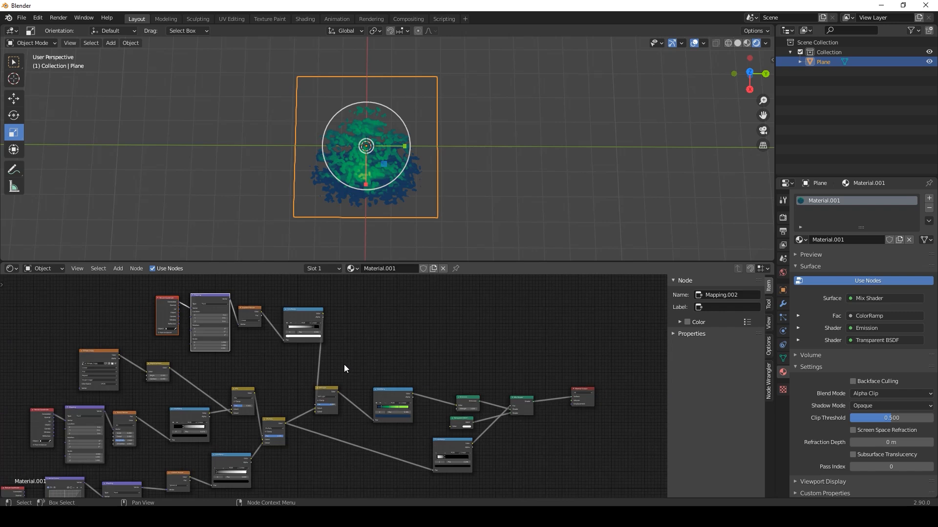
scroll(344, 367, down, 3)
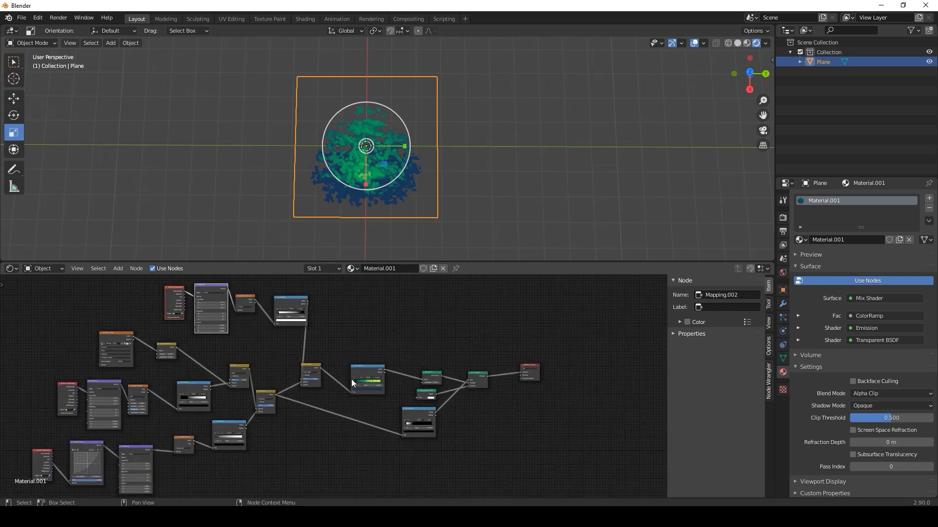
scroll(351, 379, up, 1)
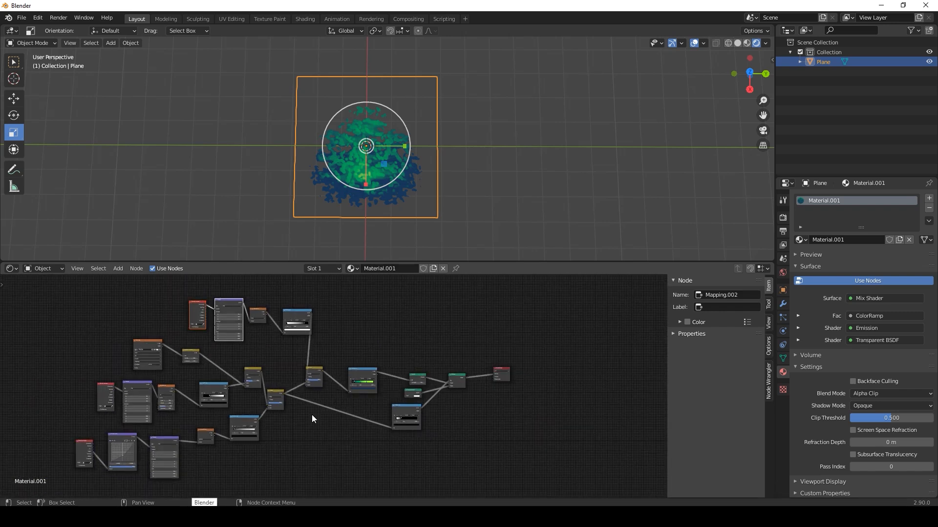
scroll(344, 377, up, 5)
middle_drag(496, 396, 432, 407)
drag(376, 389, 385, 382)
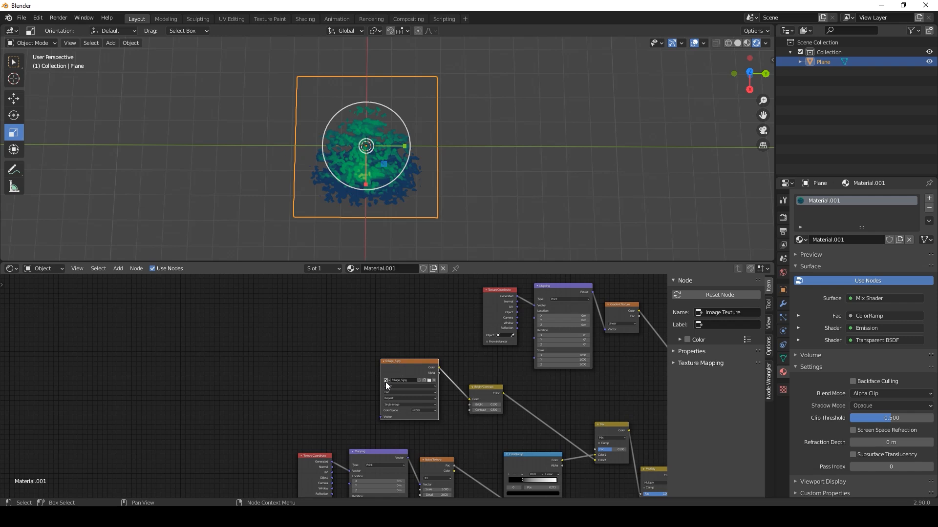
middle_drag(386, 382, 423, 377)
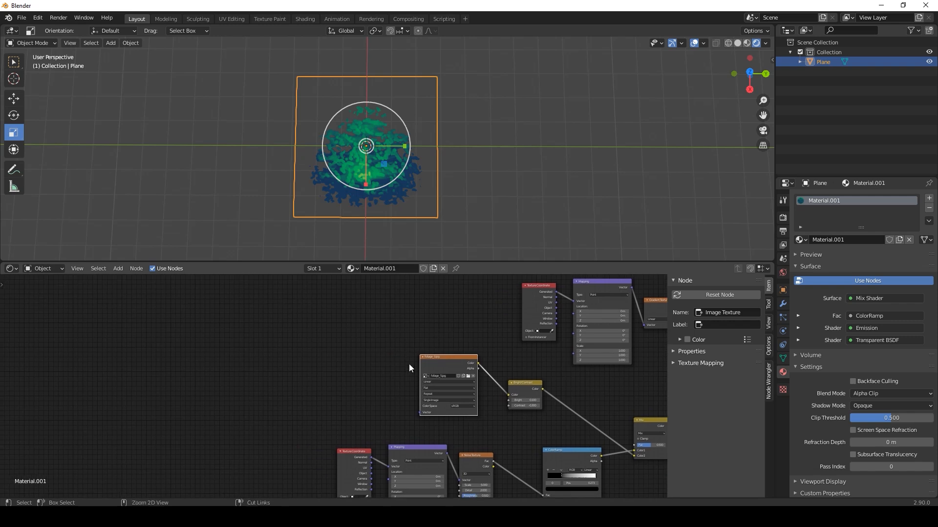
key(ctrl+t)
- Move the Texture Coordinate nodes of the foliage image and the noise texture farther from their Mapping nodes to make room
middle_drag(286, 371, 333, 329)
drag(390, 412, 301, 400)
drag(356, 318, 286, 311)
drag(306, 401, 248, 425)
click(288, 314)
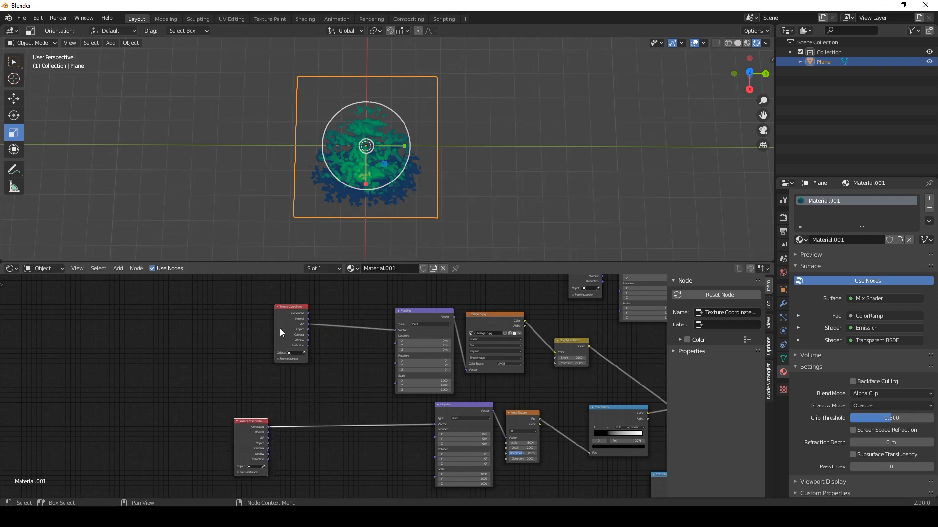
drag(280, 328, 247, 327)
- Add an Object Info node above the foliage image's Texture Coordinate node
middle_drag(247, 326, 267, 358)
key(shift+a)
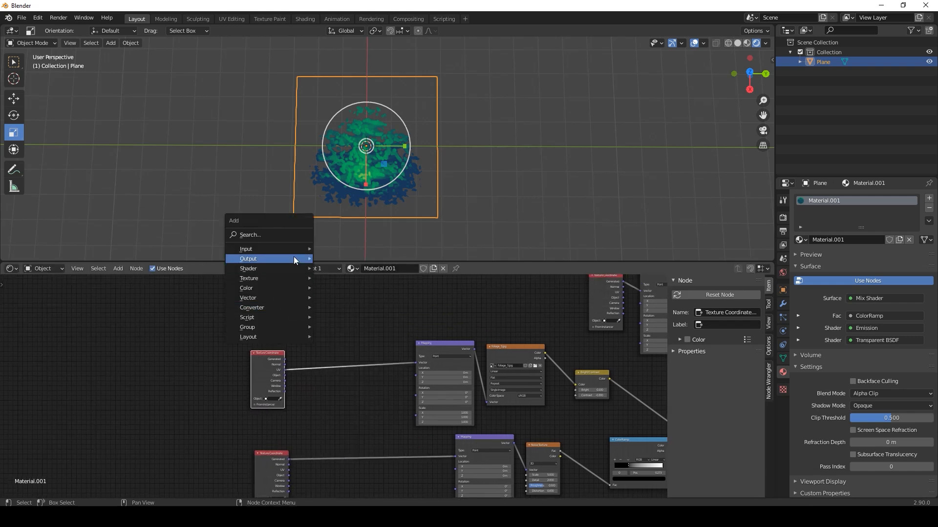
mouse_move(294, 249)
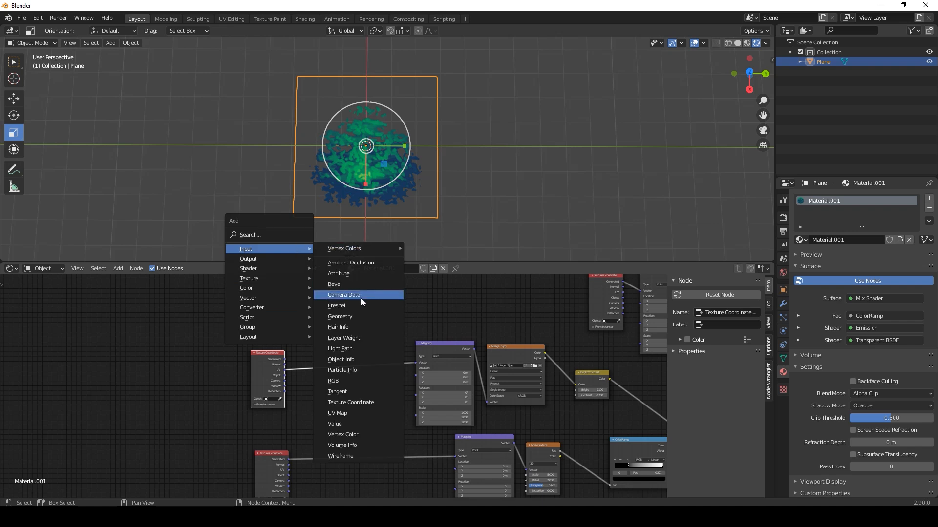
click(353, 361)
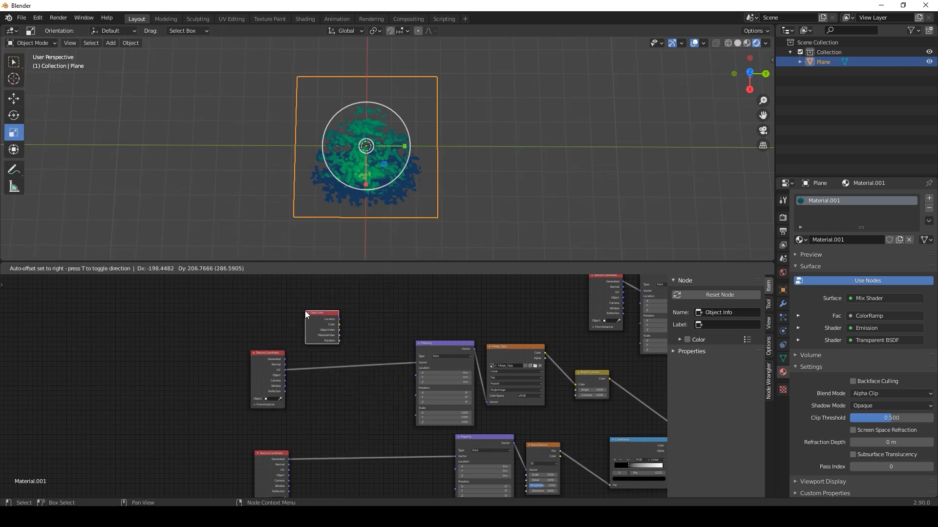
click(305, 311)
scroll(356, 314, up, 2)
scroll(302, 330, down, 2)
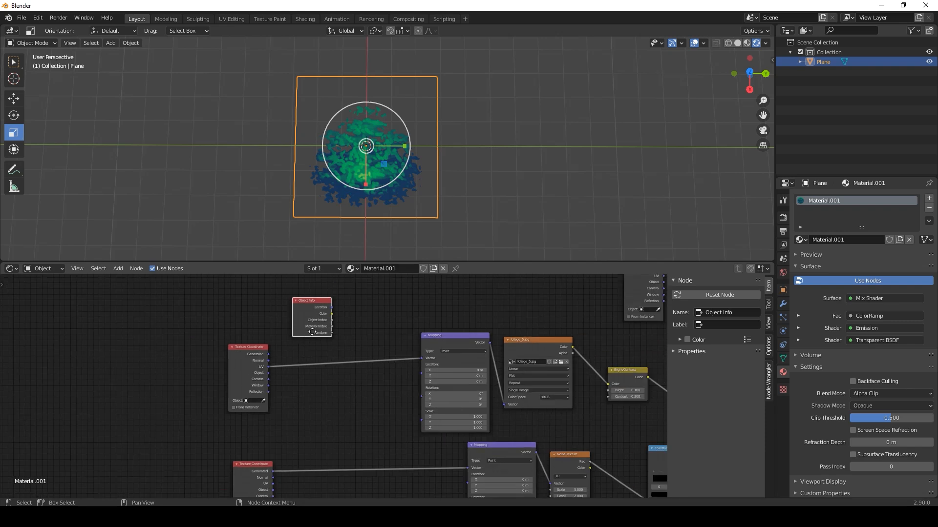
drag(265, 317, 260, 324)
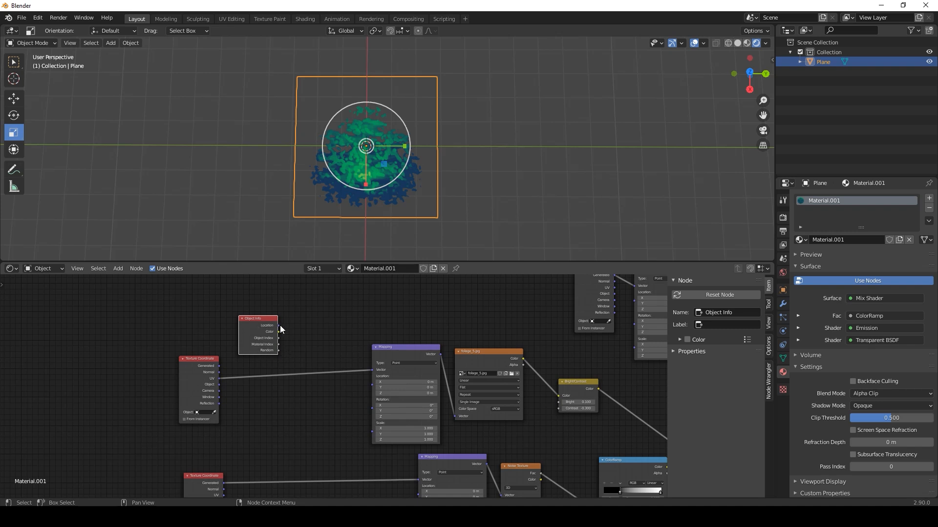
- Connect the Object Info node's Location output to the Location inputs of the foliage image and noise texture Mapping nodes
drag(278, 325, 286, 327)
drag(345, 360, 371, 382)
ctrl+middle_drag(343, 404, 231, 324)
drag(232, 314, 336, 438)
middle_drag(373, 318, 375, 343)
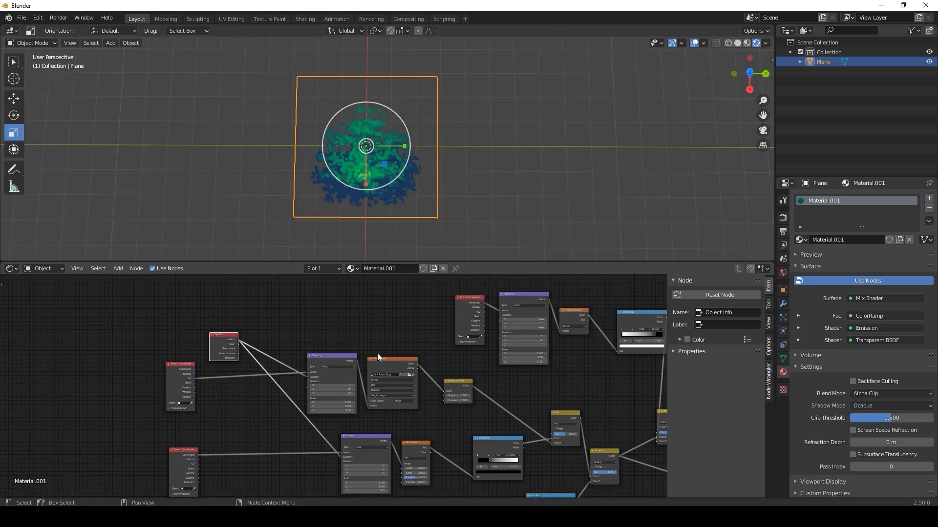
scroll(300, 293, down, 2)
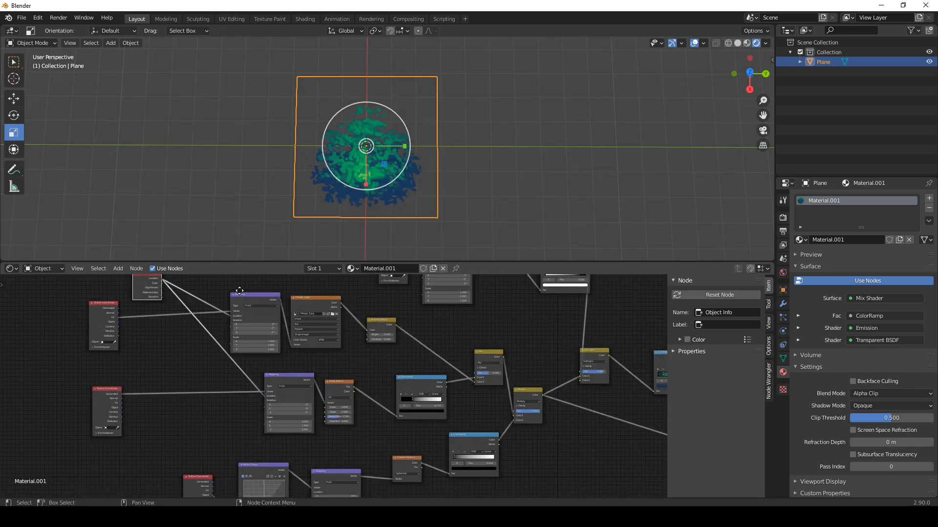
middle_drag(242, 291, 254, 354)
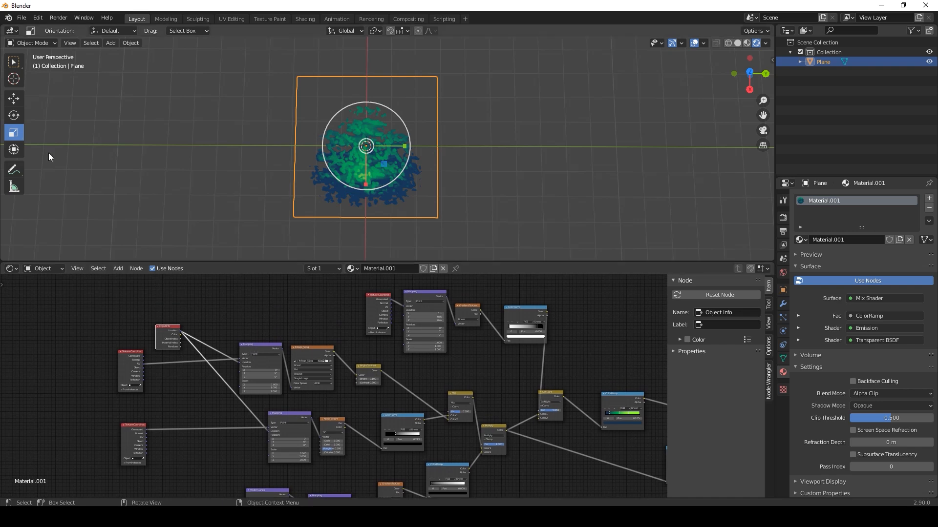
- Move the foliage plane aside along Y and place two copies beside it, making the second a linked duplicate
drag(395, 145, 356, 166)
key(shift+d)
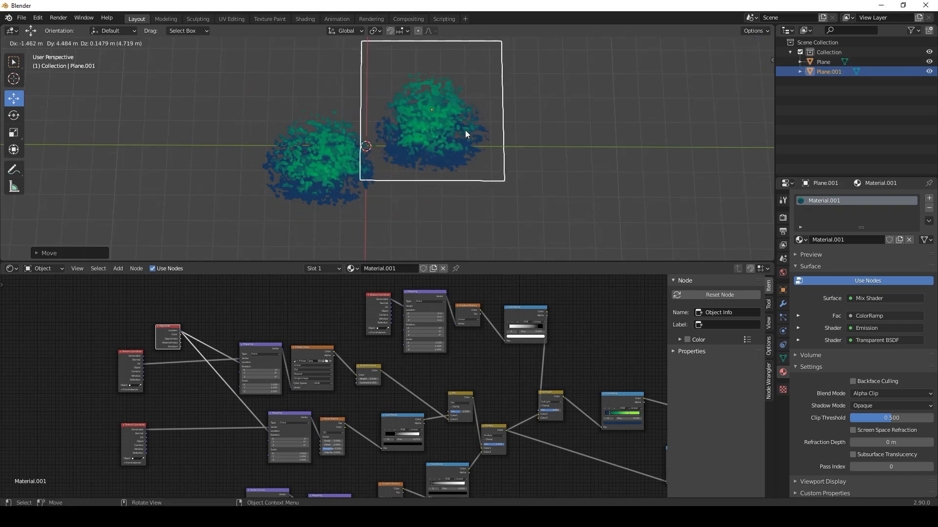
click(466, 133)
key(alt+d)
click(551, 177)
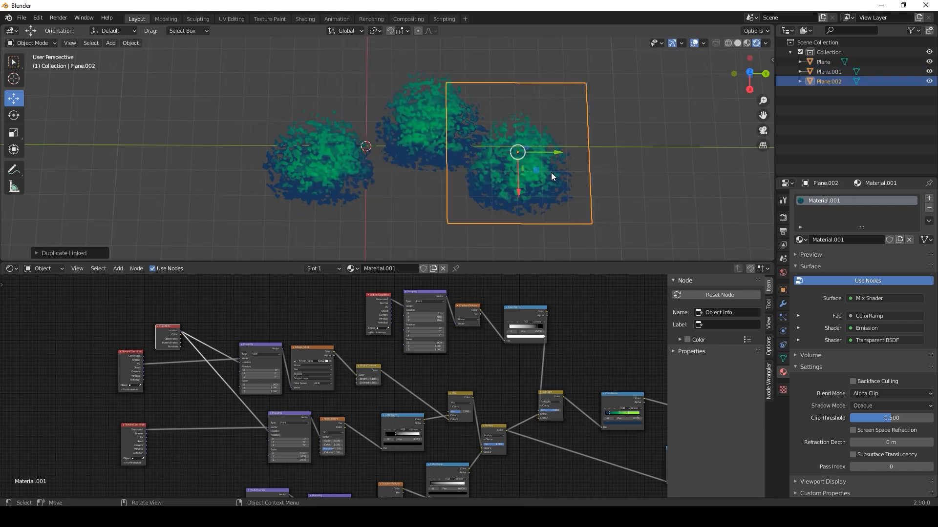
- Delete the middle foliage copy and reposition the original plane near the remaining one
click(419, 114)
key(Delete)
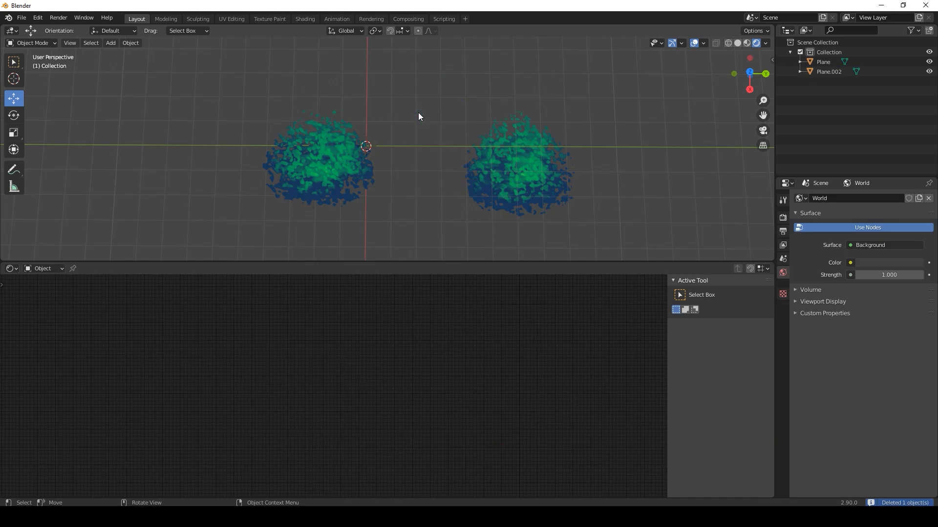
click(356, 147)
key(g)
click(443, 144)
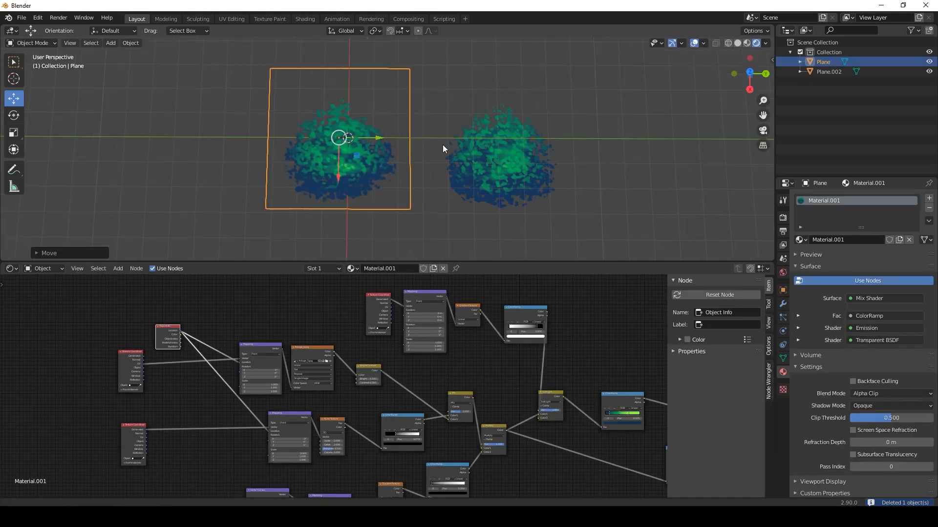
- Examine the complete foliage material node tree together with both bushes
shift+middle_drag(442, 145, 408, 136)
scroll(473, 152, down, 3)
scroll(493, 350, down, 2)
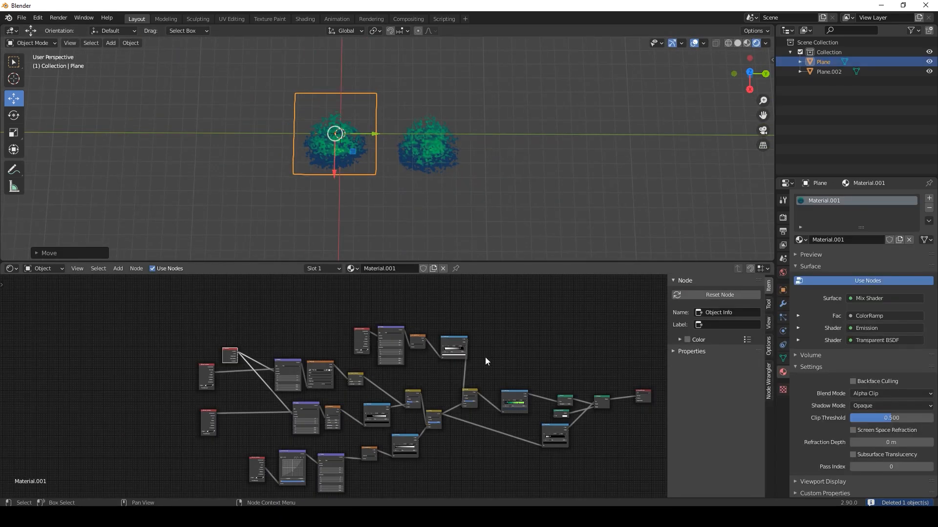
middle_drag(485, 356, 392, 323)
scroll(395, 329, down, 2)
scroll(420, 336, up, 2)
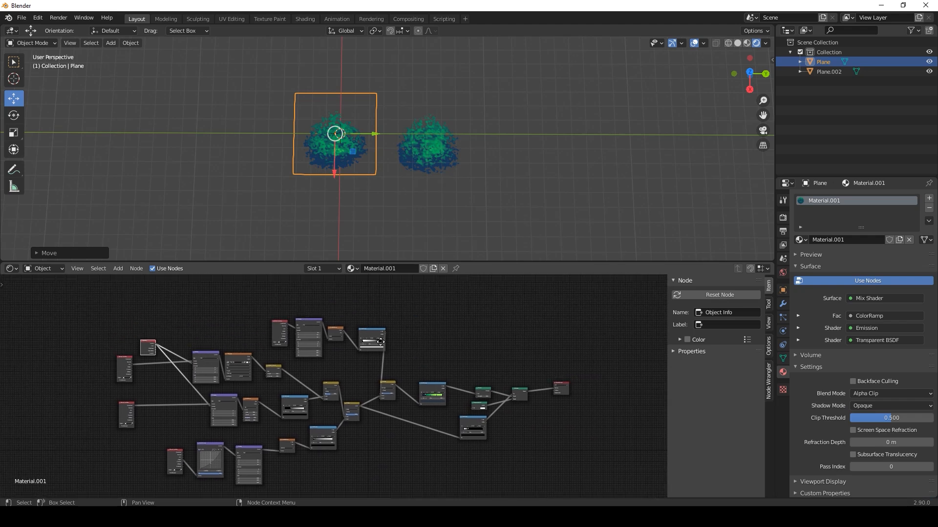
scroll(359, 177, up, 6)
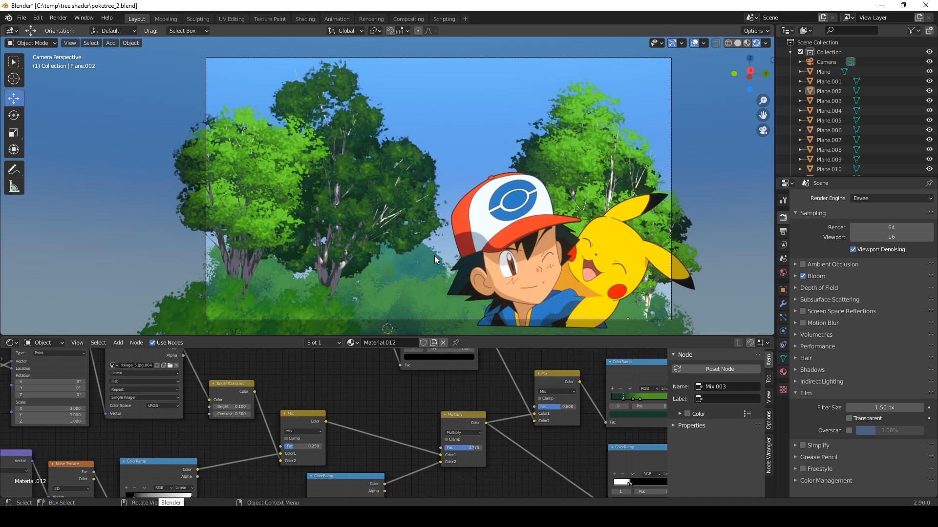
- Switch to the poketree_2.blend scene and examine from several angles how its foliage planes are layered around the trunks
middle_drag(415, 251, 462, 256)
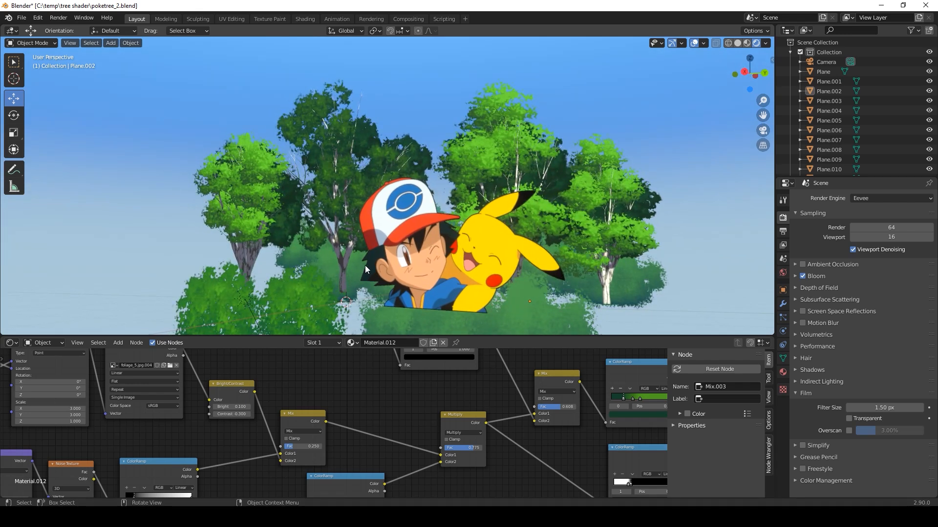
middle_drag(318, 234, 462, 230)
scroll(462, 230, up, 4)
scroll(493, 218, down, 3)
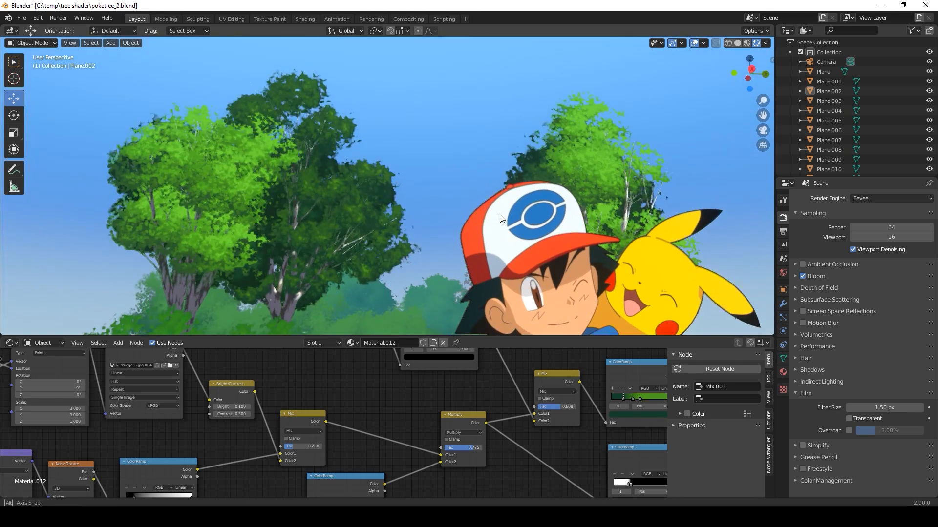
shift+middle_drag(485, 234, 480, 214)
middle_drag(321, 207, 366, 215)
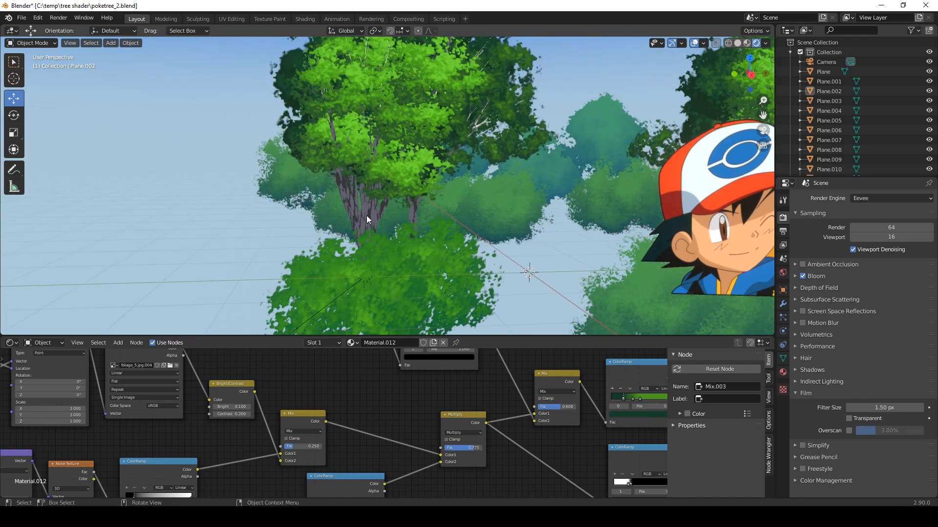
click(366, 216)
scroll(332, 234, down, 3)
middle_drag(303, 217, 394, 212)
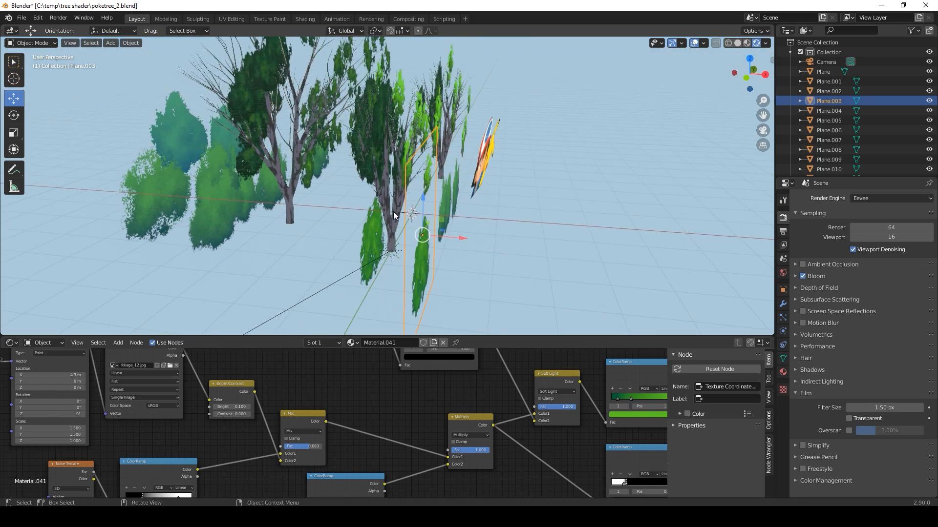
click(393, 212)
middle_drag(494, 204, 254, 128)
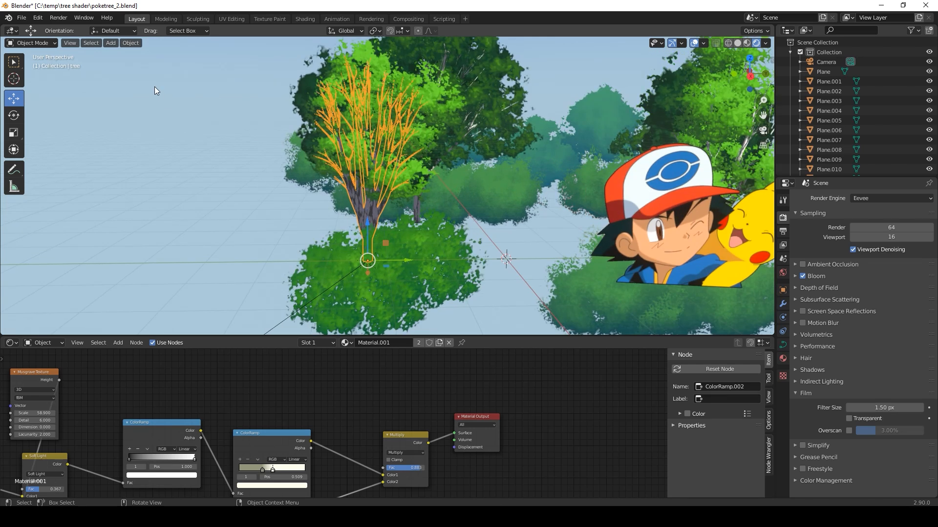
- Try adding a Sapling tree at the 3D cursor, and delete it
click(111, 45)
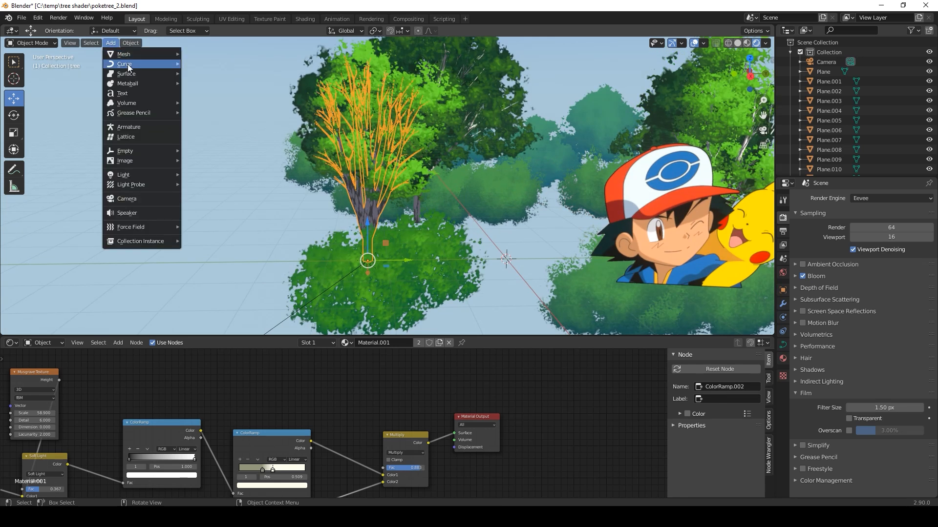
mouse_move(168, 64)
click(223, 116)
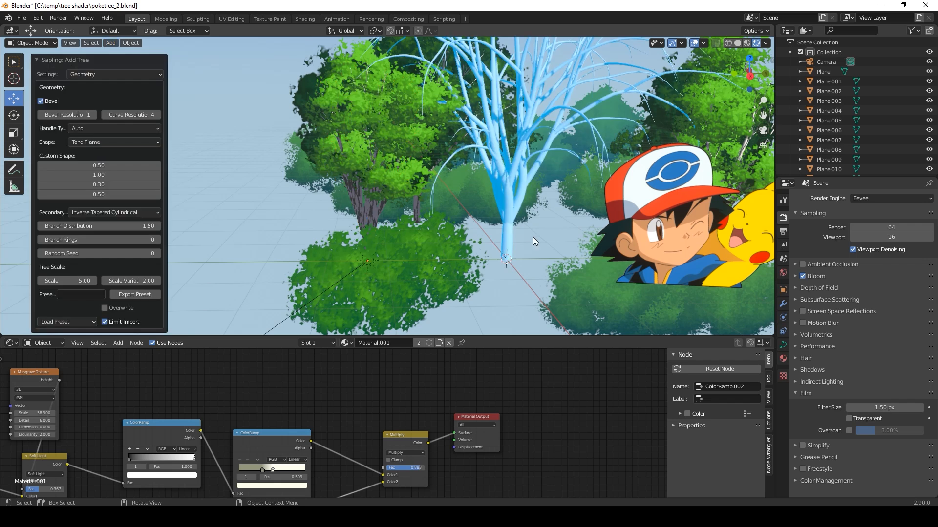
scroll(514, 229, down, 2)
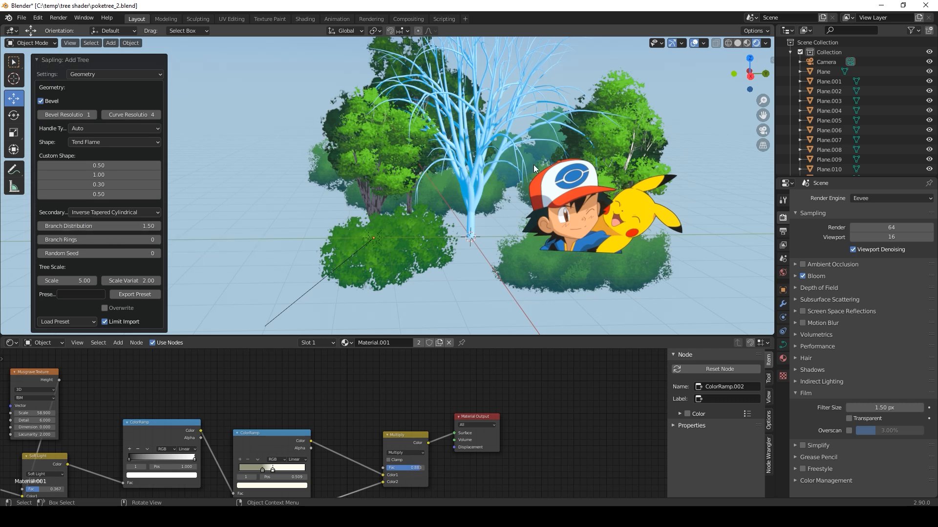
click(468, 221)
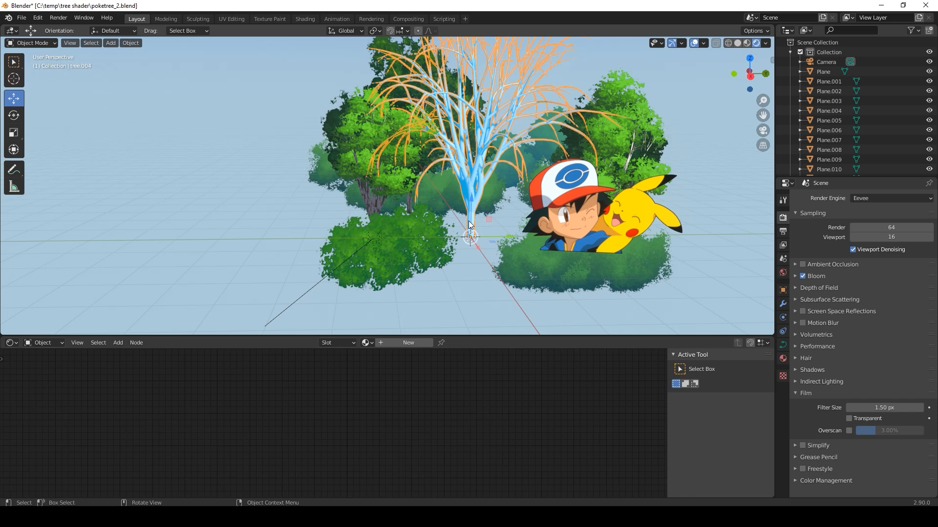
key(Delete)
- Make a linked duplicate of the front tree trunk and place it about 3.7 m away along negative Y
middle_drag(232, 184, 395, 212)
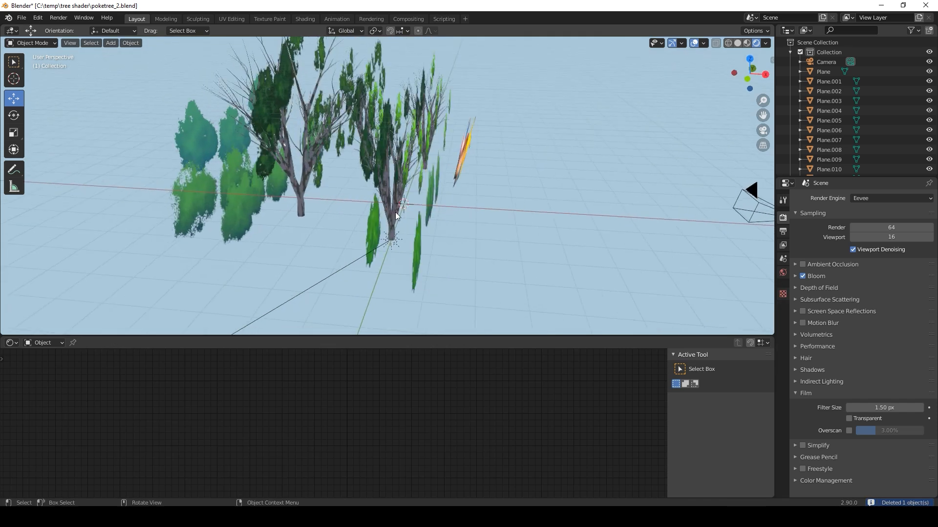
click(395, 212)
middle_drag(458, 200, 446, 218)
key(g)
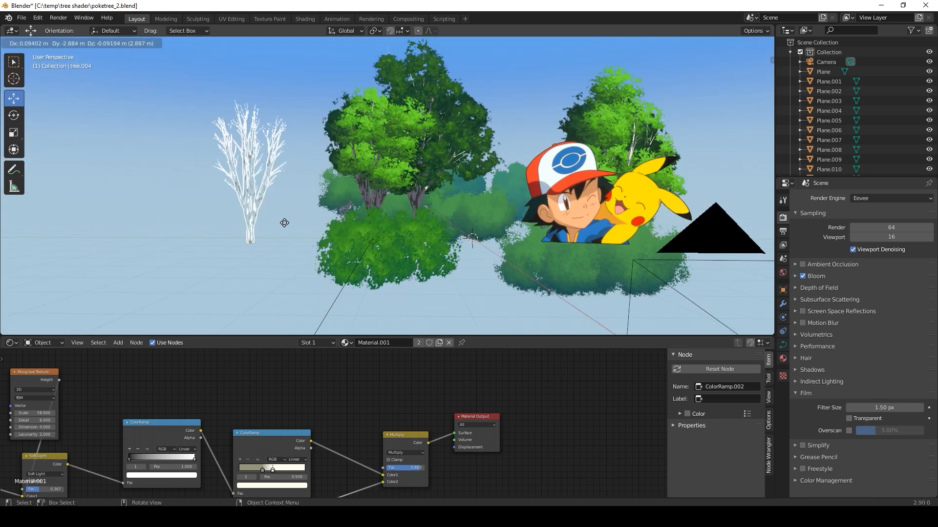
click(227, 220)
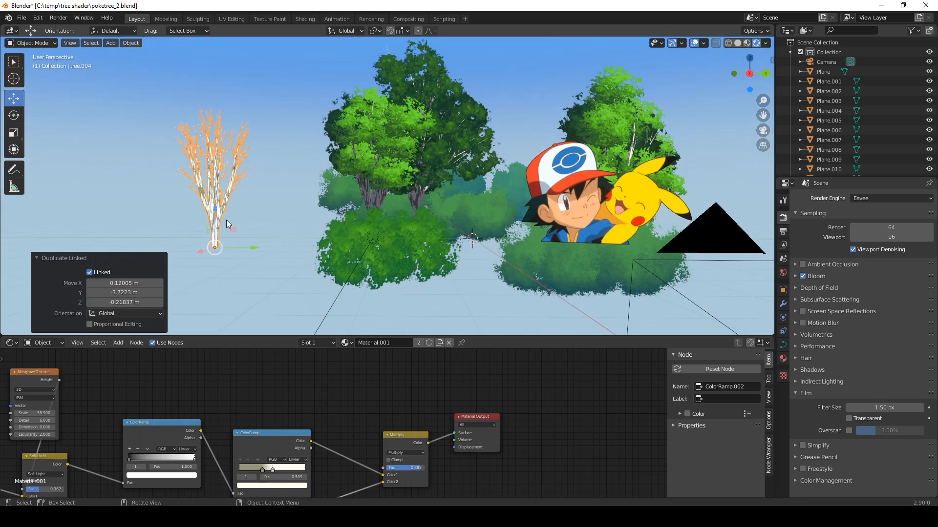
key(KP_Decimal)
- Move the bark material's Musgrave Texture node away from the Soft Light node, above the Voronoi Texture's color ramp
middle_drag(413, 408, 560, 386)
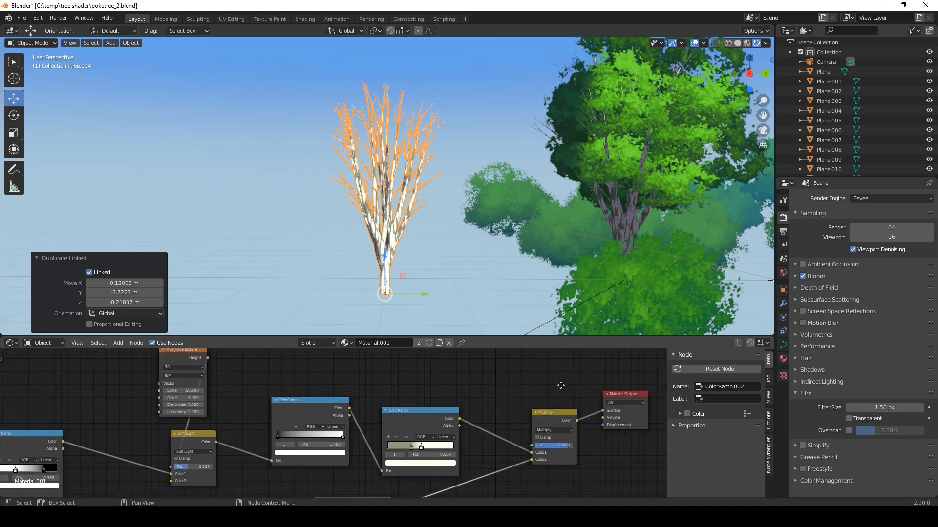
key(Home)
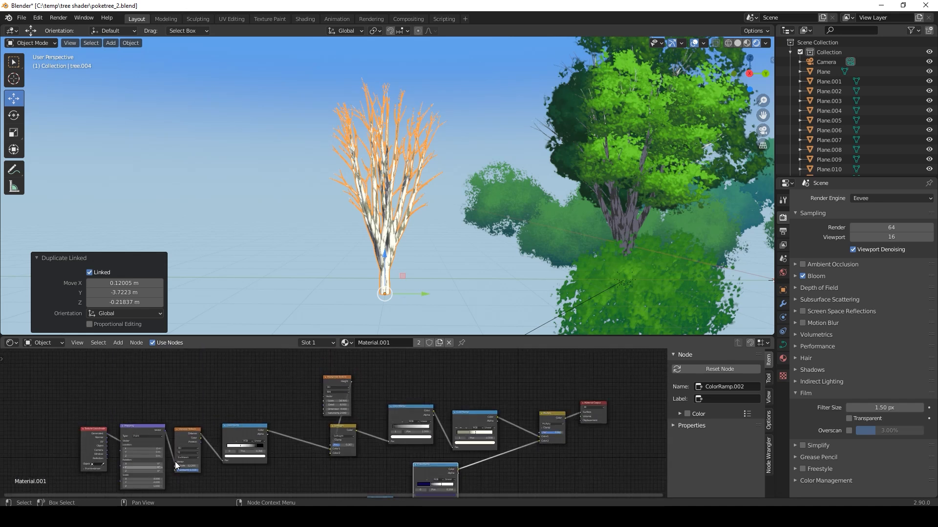
scroll(363, 277, up, 8)
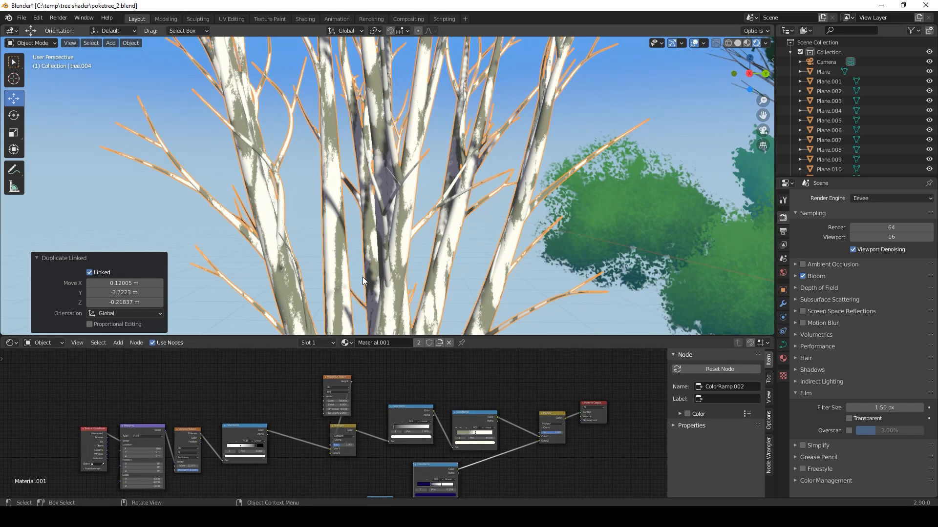
scroll(362, 391, up, 2)
middle_drag(441, 262, 439, 112)
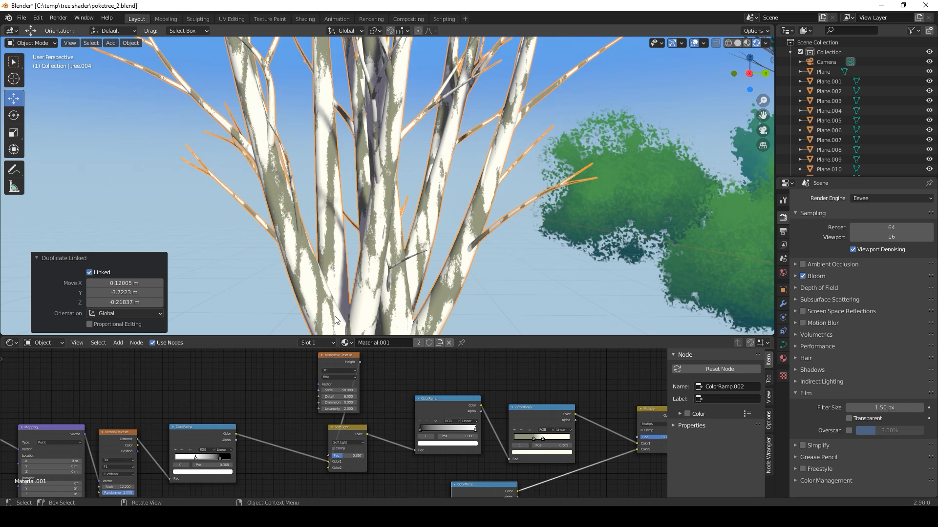
drag(340, 371, 239, 371)
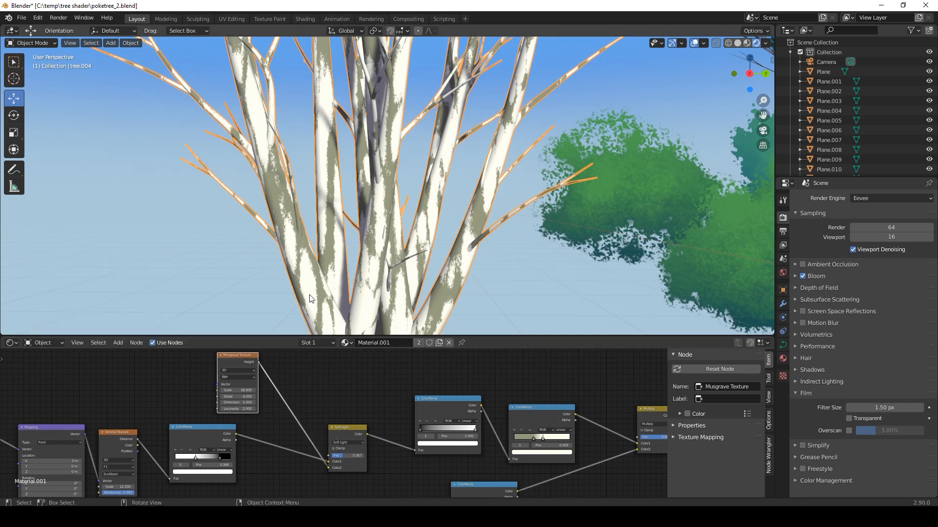
scroll(382, 236, up, 5)
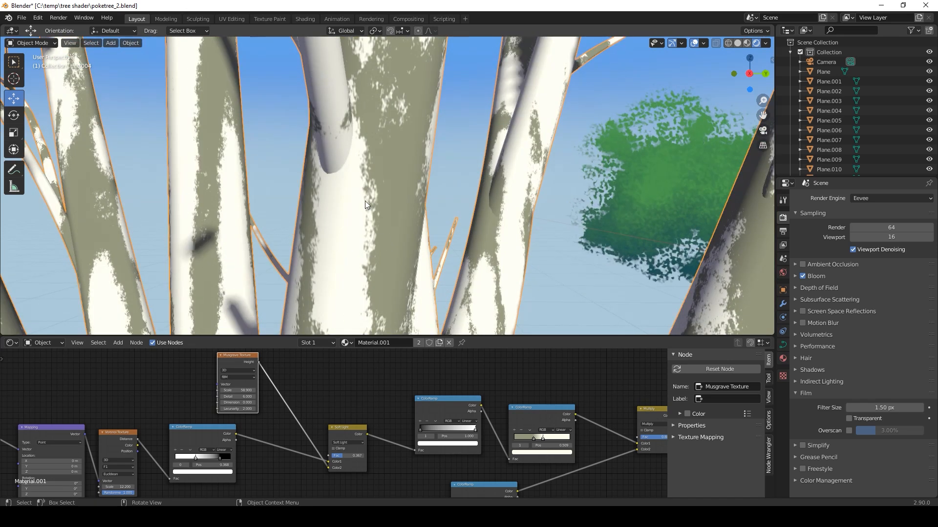
scroll(376, 205, down, 6)
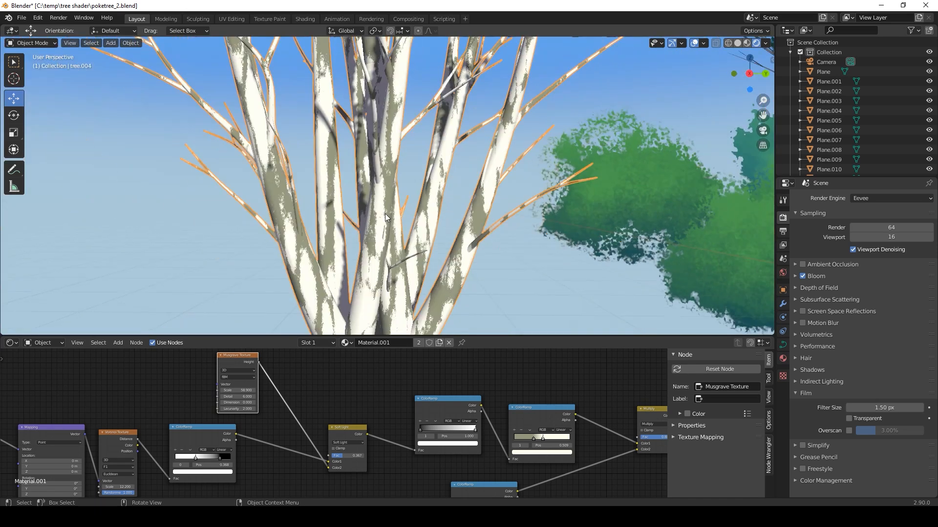
scroll(393, 224, down, 4)
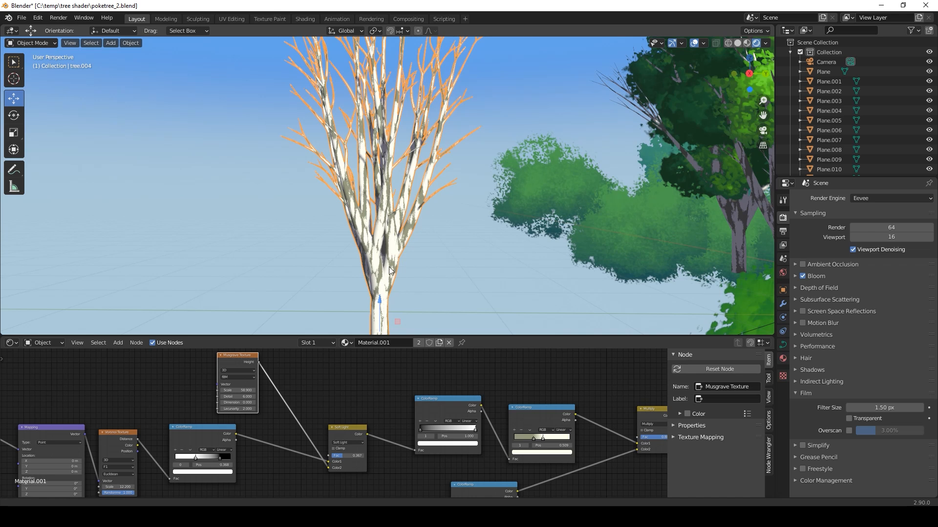
- Delete the duplicated tree trunk standing apart from the foliage scene
scroll(381, 264, down, 2)
scroll(447, 399, down, 3)
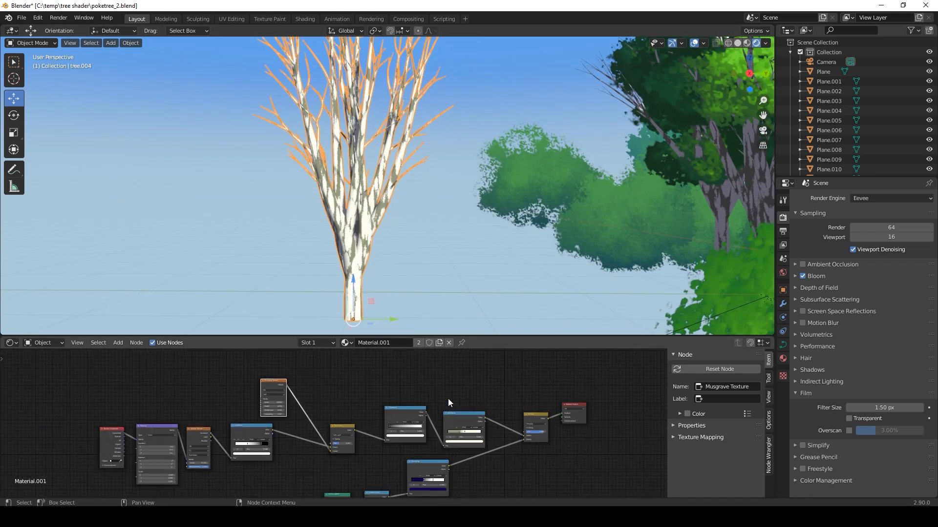
scroll(448, 399, down, 3)
middle_drag(428, 396, 364, 368)
scroll(458, 235, down, 1)
middle_drag(459, 235, 337, 223)
key(Delete)
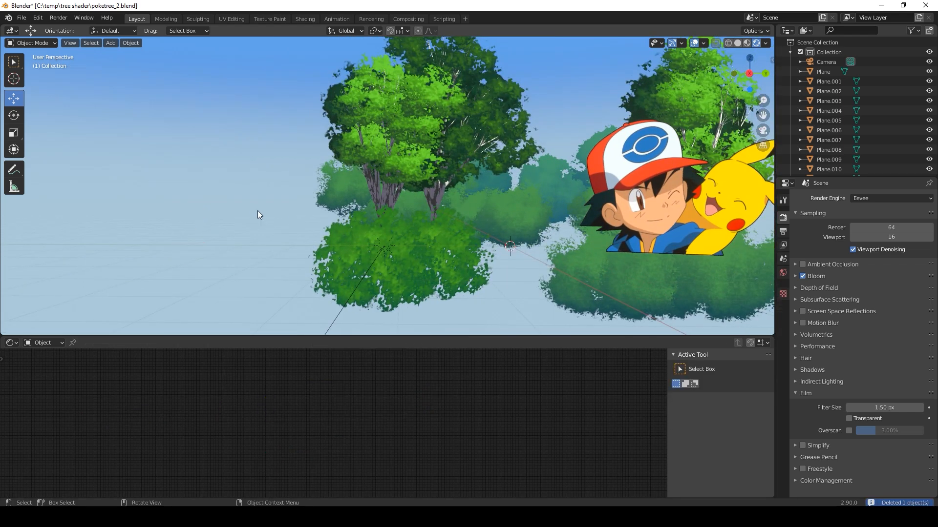
- Make a linked duplicate of the front tree's trunk and place it about 3.3 m away along negative Y
middle_drag(470, 210, 333, 204)
click(391, 218)
click(399, 227)
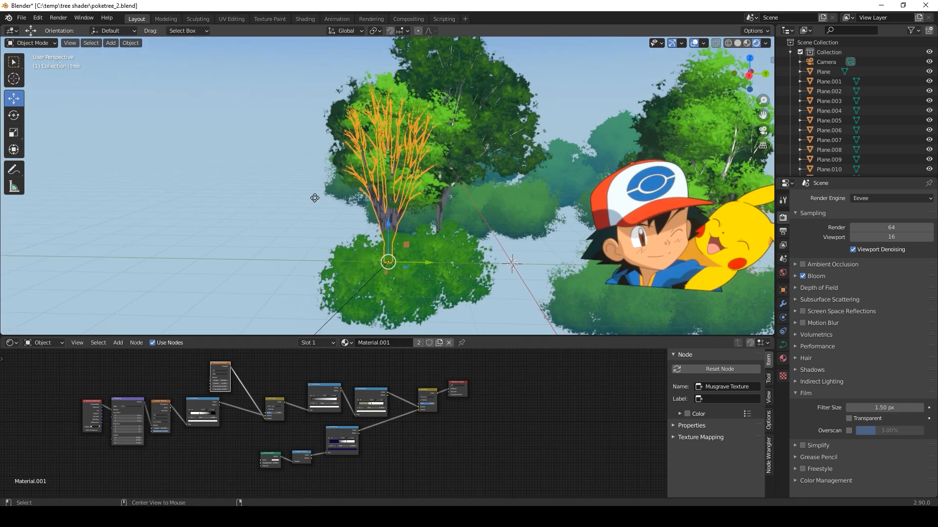
key(shift+d)
click(215, 204)
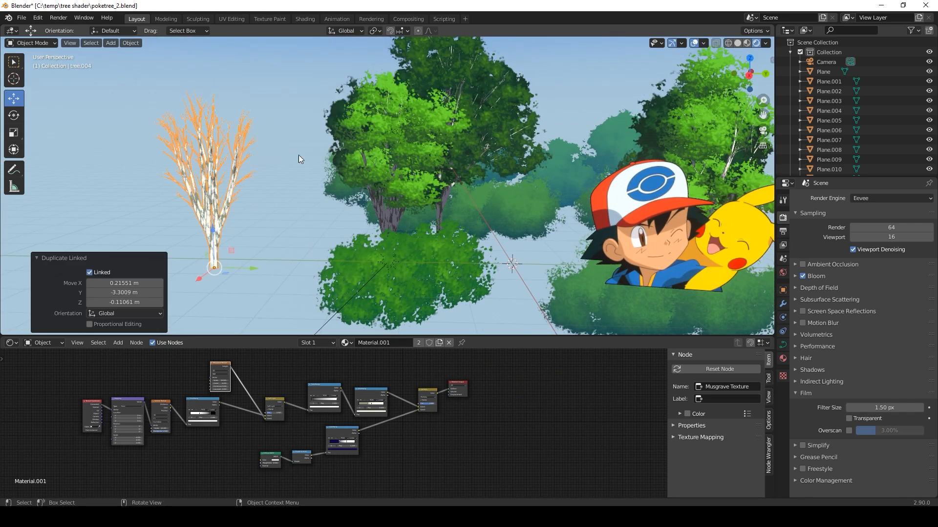
- Place three linked duplicates of the dark foliage plane around the upper crown of the bare trunk
middle_drag(408, 172, 305, 176)
click(385, 215)
key(KP_Decimal)
mouse_move(430, 194)
middle_down()
mouse_move(270, 183)
mouse_move(463, 189)
mouse_move(467, 181)
mouse_move(322, 171)
mouse_move(377, 151)
mouse_move(440, 187)
middle_up()
key(alt+d)
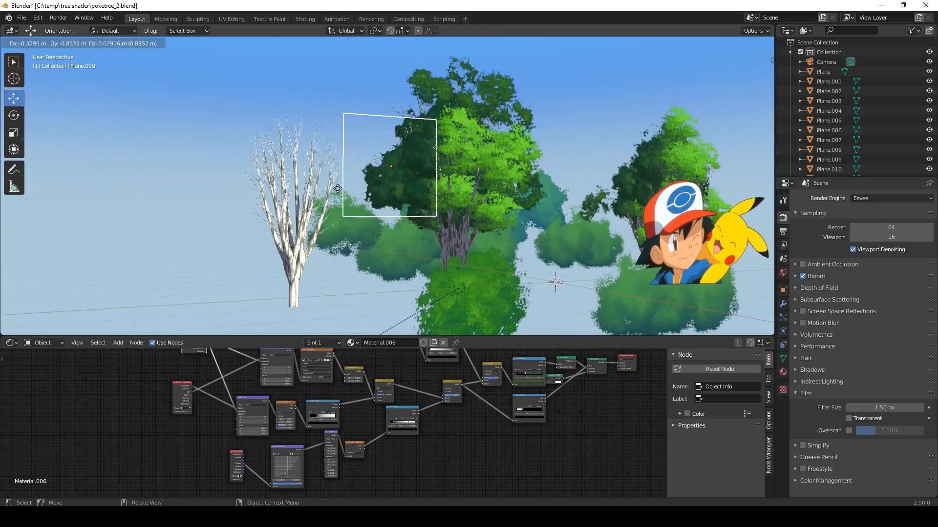
click(297, 186)
key(alt+d)
click(266, 161)
key(alt+d)
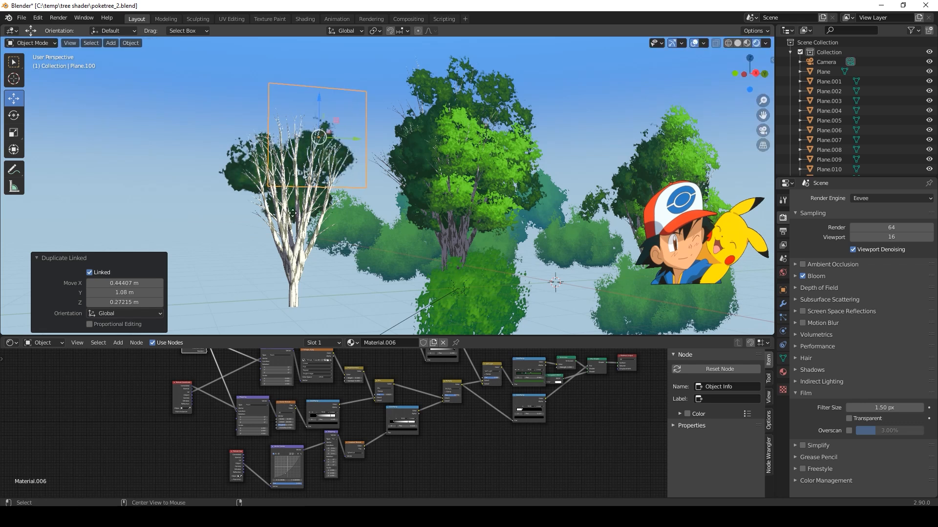
click(330, 161)
- Fill the middle and lower crown of the bare trunk with four more linked duplicates of the dark foliage plane
key(alt+d)
click(320, 253)
key(alt+d)
click(323, 257)
key(alt+d)
click(318, 235)
key(alt+d)
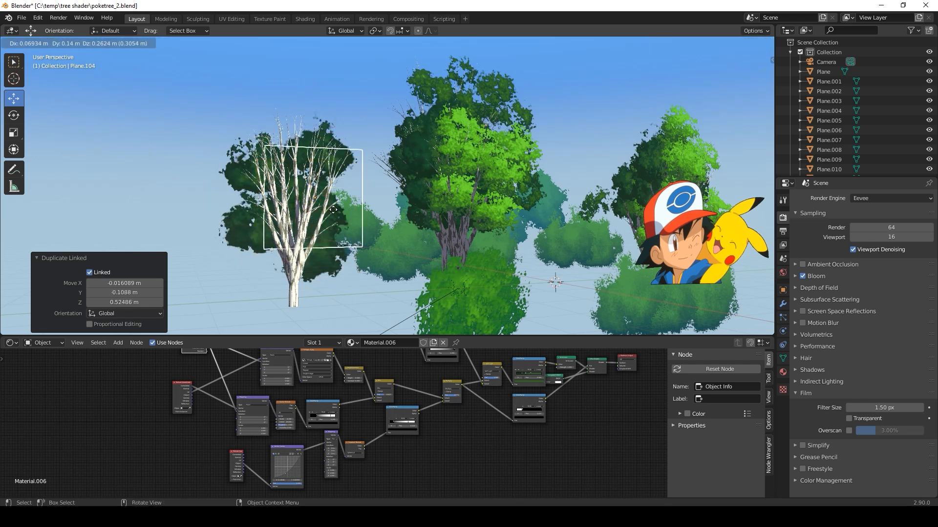
click(333, 210)
- Move a bright green foliage plane from the front tree about 5.17 m along negative Y, beside the bare trunk
scroll(381, 227, up, 3)
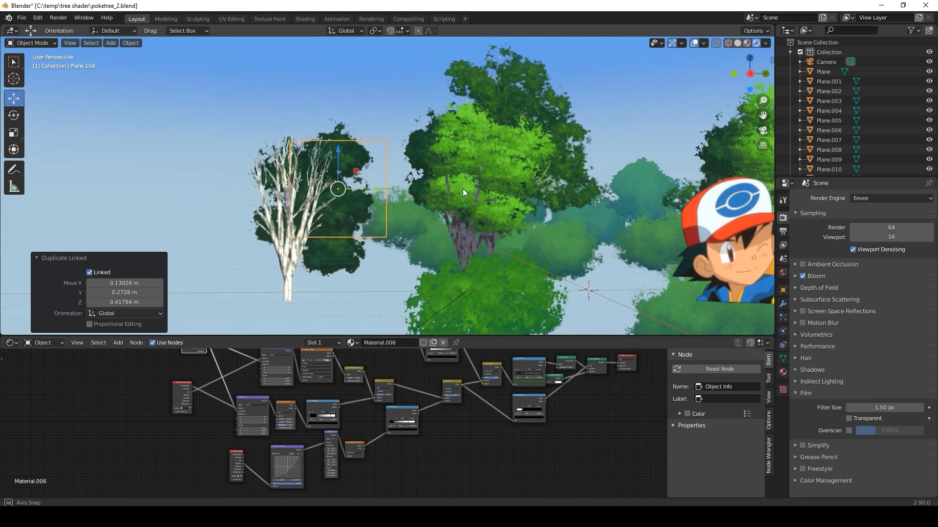
click(445, 159)
drag(520, 153, 211, 158)
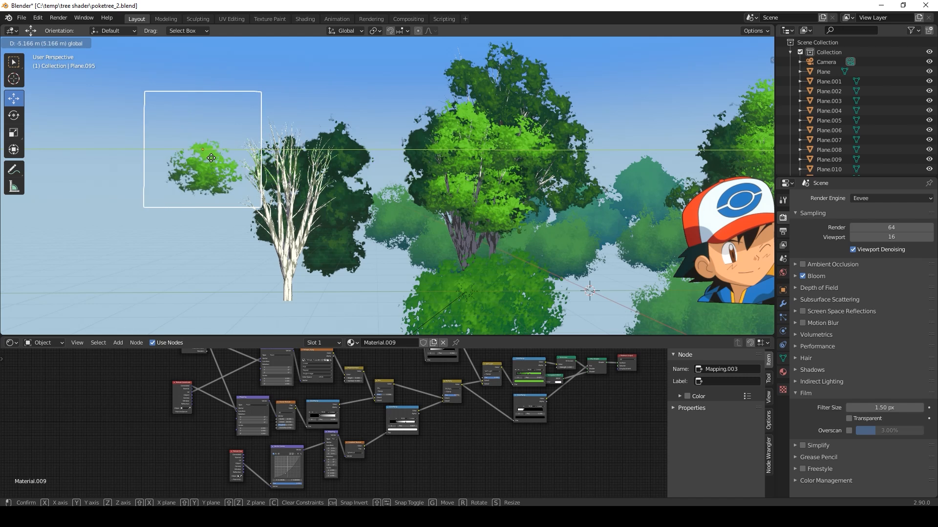
drag(261, 200, 263, 202)
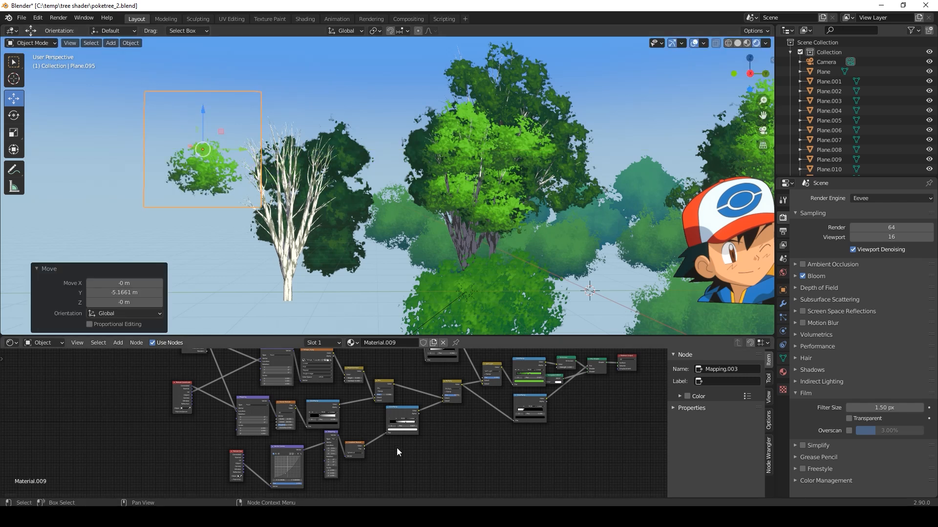
- Try moving the black stop of the bright foliage material's noise ColorRamp to the start of the ramp, and undo it
scroll(396, 447, up, 2)
scroll(393, 447, up, 1)
middle_drag(353, 392, 388, 417)
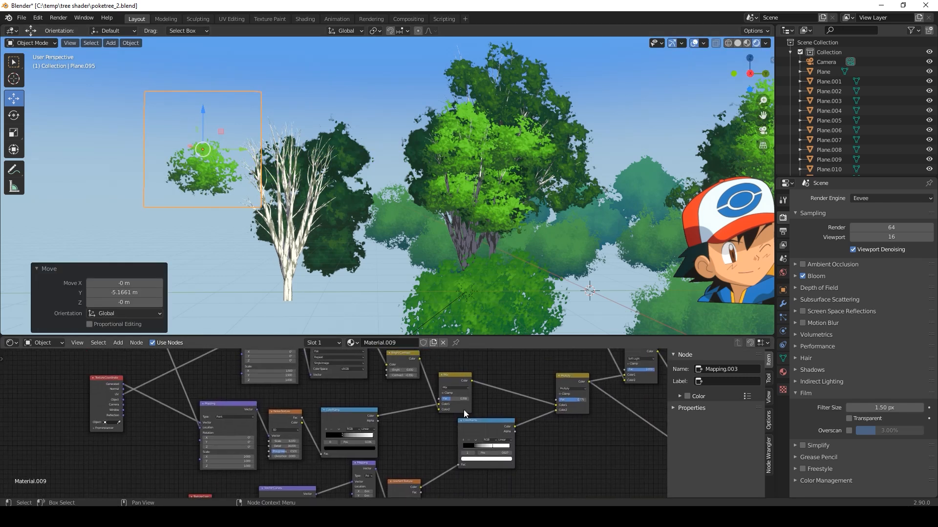
drag(453, 399, 467, 399)
click(343, 430)
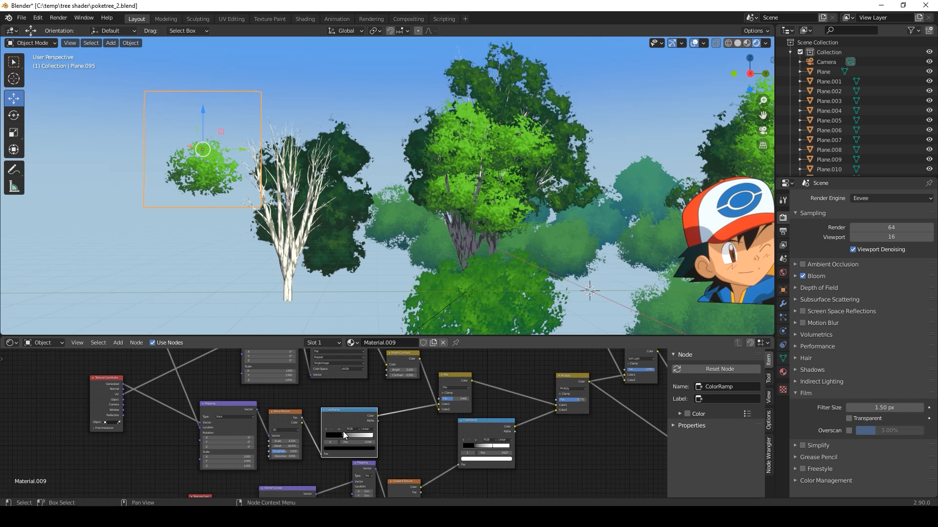
mouse_move(327, 436)
mouse_down()
mouse_move(360, 435)
mouse_move(315, 440)
mouse_up()
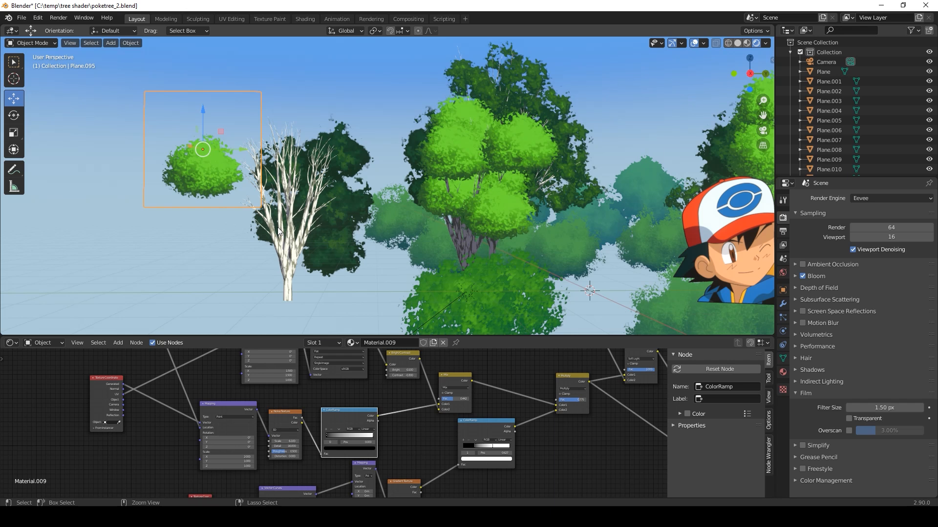
key(ctrl+z)
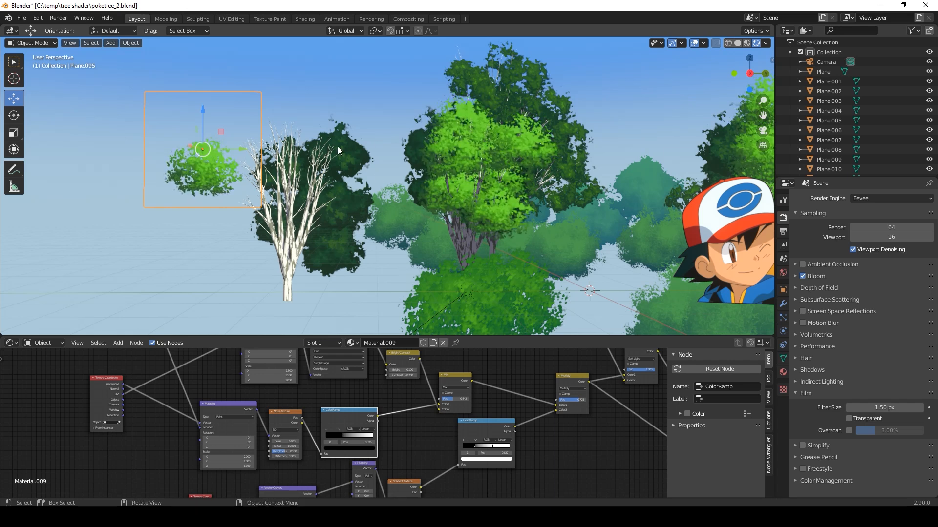
- Move the bright foliage plane about 1.1 m along Y, over the bare trunk's upper branches
shift+middle_drag(390, 207, 401, 192)
shift+middle_drag(466, 172, 405, 185)
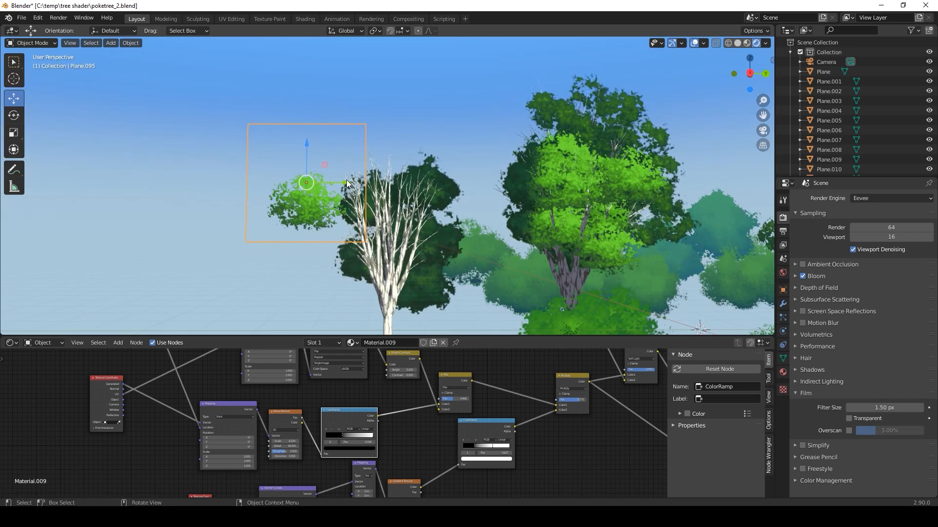
key(g)
key(y)
click(469, 183)
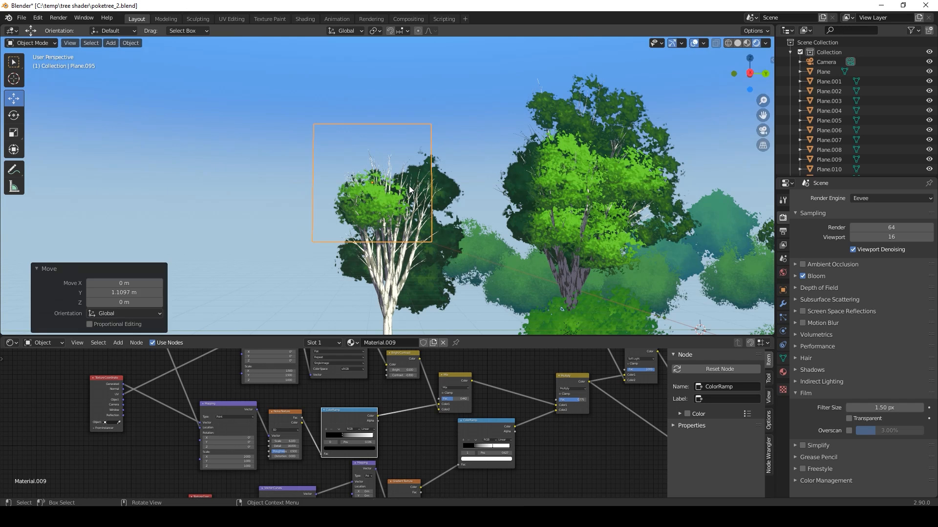
- Spread four linked duplicates of the bright foliage plane over the upper and lower crown of the new tree
click(379, 318)
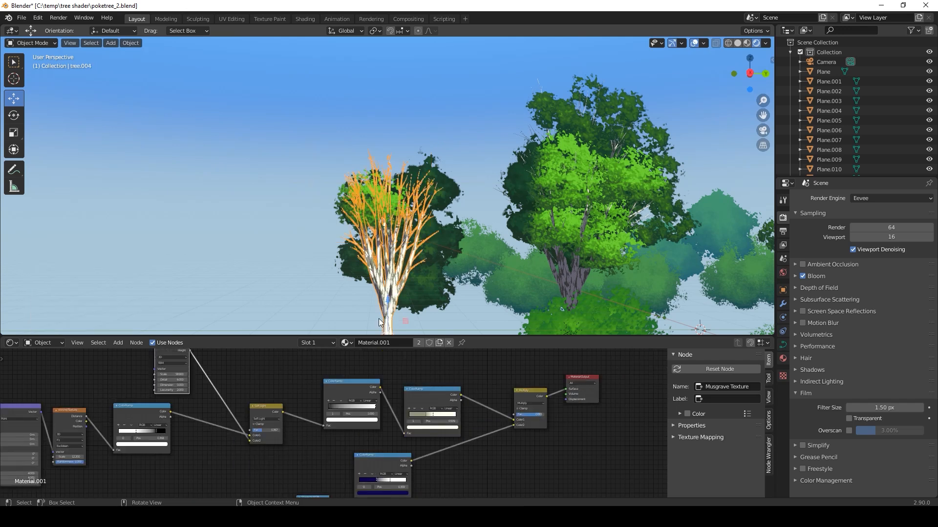
click(337, 202)
click(340, 202)
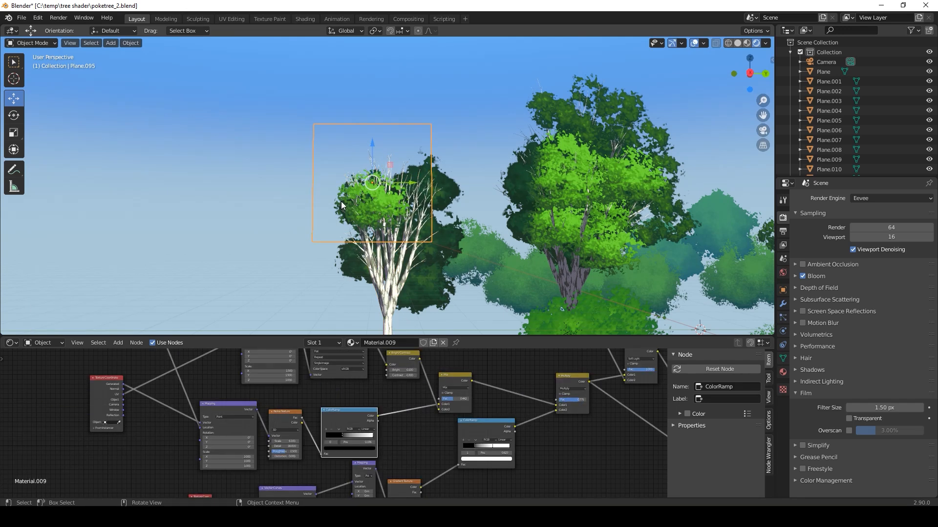
key(shift+d)
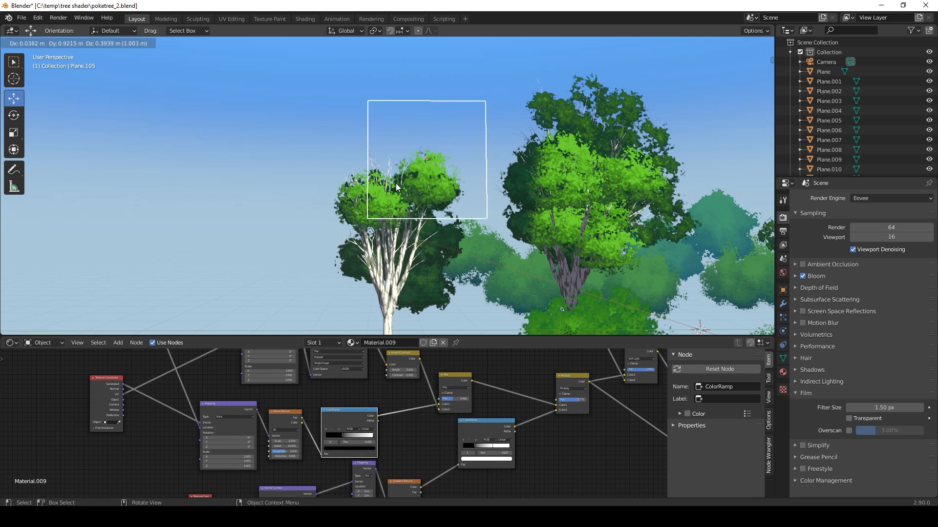
click(396, 184)
key(alt+d)
click(386, 246)
key(alt+d)
click(329, 253)
key(alt+d)
click(350, 250)
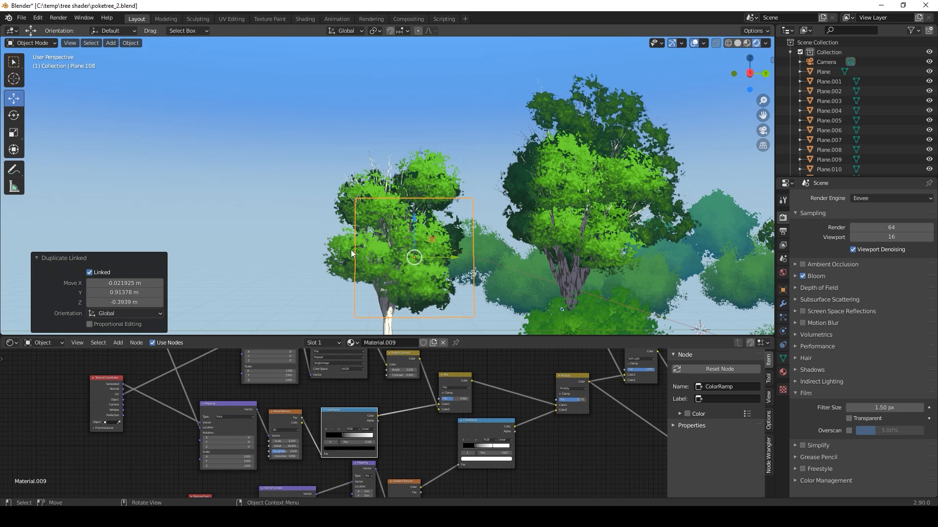
- Stagger the new tree's upper and middle bright foliage planes in depth by moving them individually
middle_drag(334, 227, 352, 227)
middle_drag(384, 235, 494, 275)
middle_drag(449, 210, 463, 109)
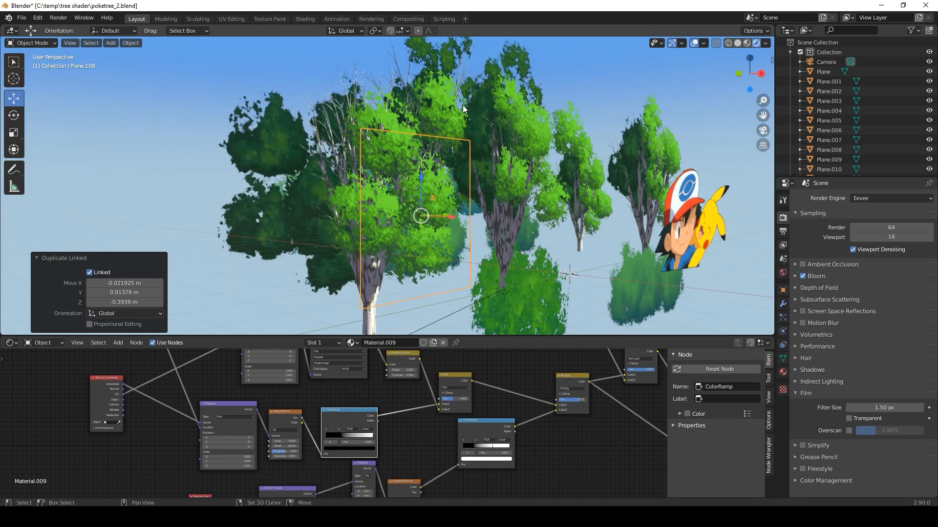
click(469, 77)
drag(462, 82, 445, 82)
click(458, 189)
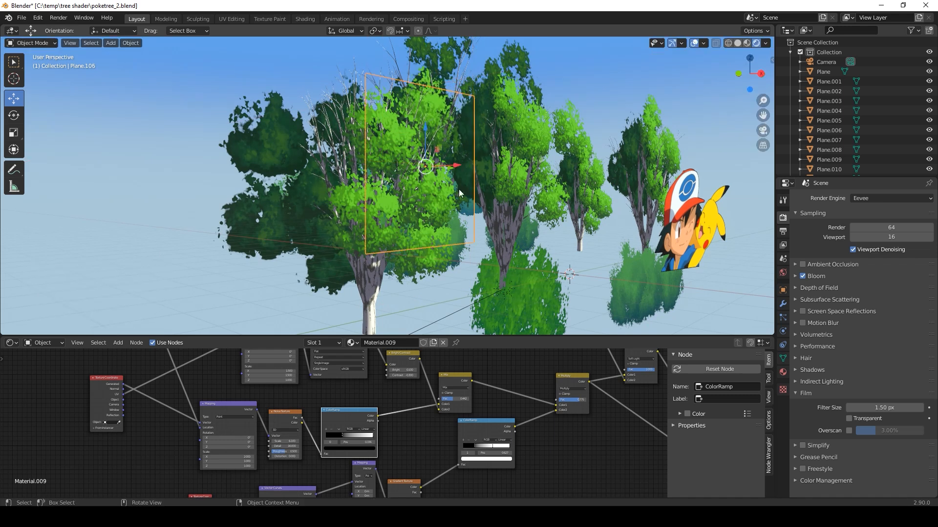
middle_drag(407, 224, 427, 279)
key(g)
click(380, 271)
- Move the new tree's lower bright foliage plane about 0.21 m along X
click(426, 280)
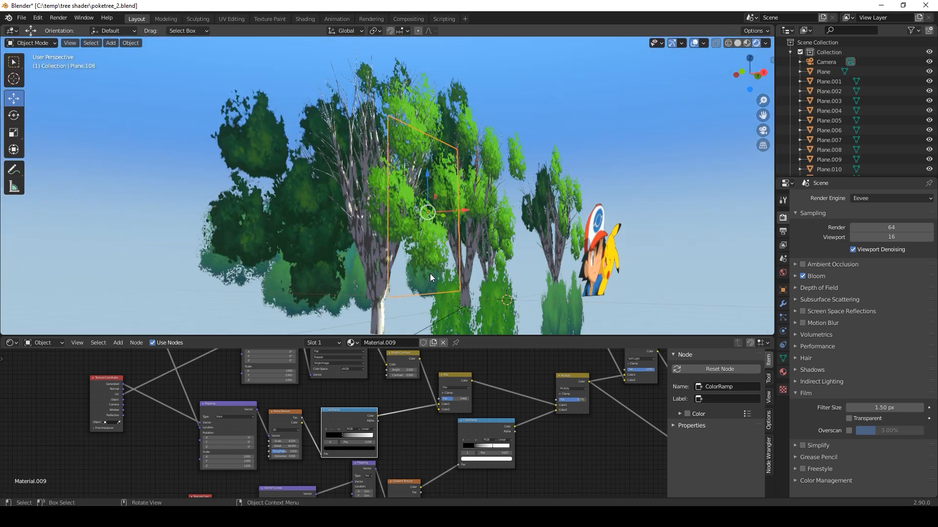
key(g)
key(x)
click(497, 217)
- Place a linked duplicate of the lower bright foliage plane at the treetop, about 1.73 m higher
middle_drag(513, 239, 461, 242)
scroll(461, 242, up, 4)
mouse_move(258, 246)
middle_down()
mouse_move(426, 245)
mouse_move(263, 242)
middle_up()
scroll(263, 242, down, 6)
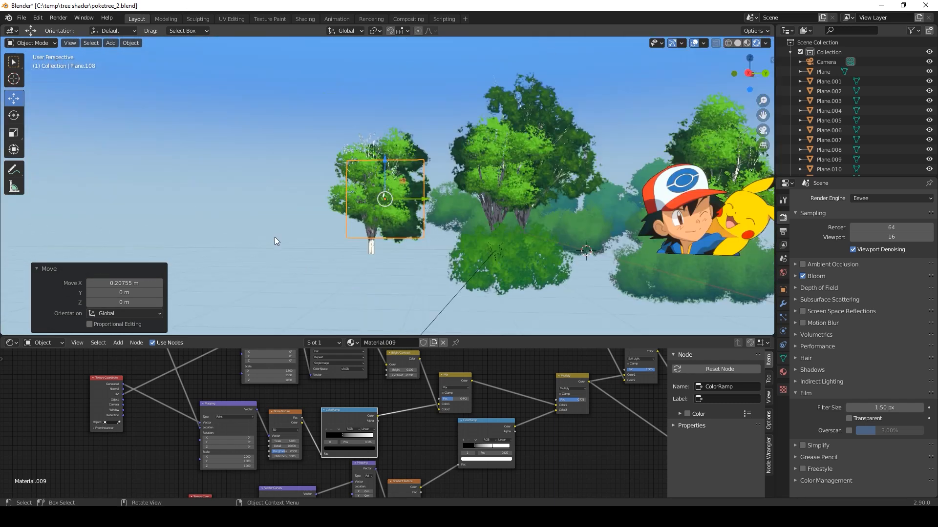
key(shift+d)
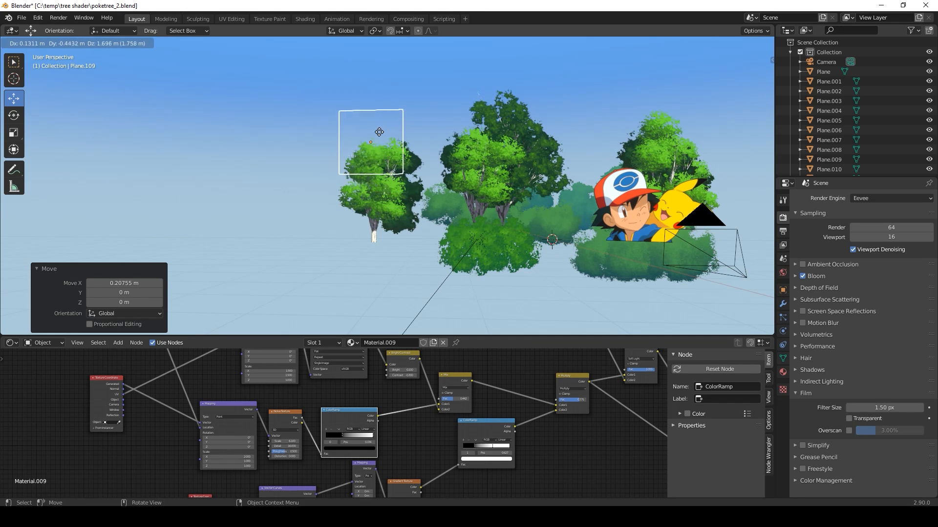
click(379, 133)
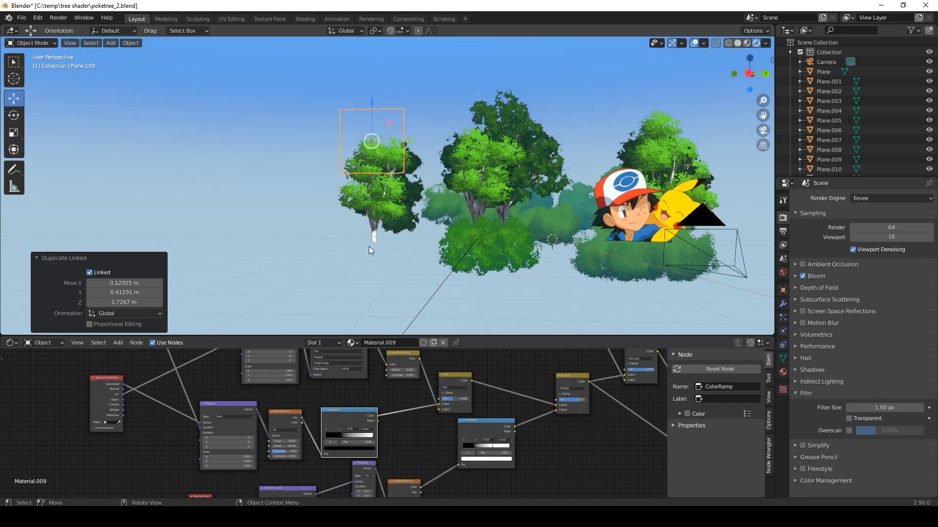
- Place two linked duplicates of the blue-green bush plane near the new tree's base, the first about 6 m along negative Y
scroll(369, 246, up, 3)
mouse_move(422, 221)
middle_down()
mouse_move(368, 218)
mouse_move(382, 197)
mouse_move(362, 197)
mouse_move(434, 221)
middle_up()
middle_drag(517, 219, 474, 218)
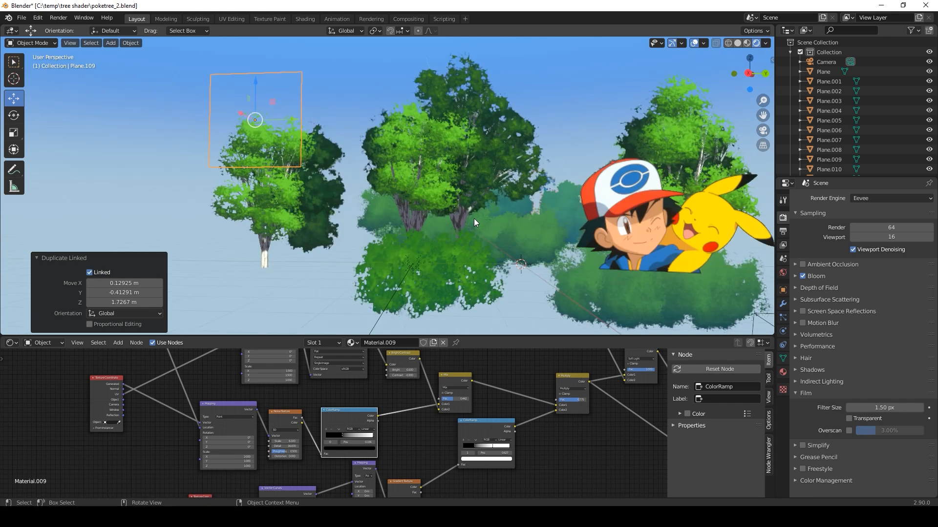
click(540, 224)
middle_drag(516, 259, 583, 202)
middle_drag(505, 203, 444, 192)
scroll(419, 205, up, 3)
scroll(443, 191, down, 4)
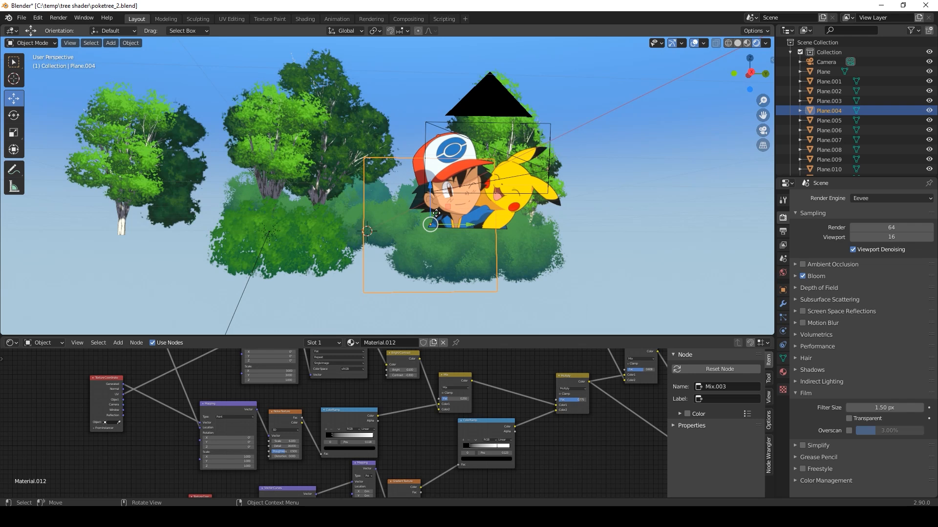
key(alt+d)
click(217, 210)
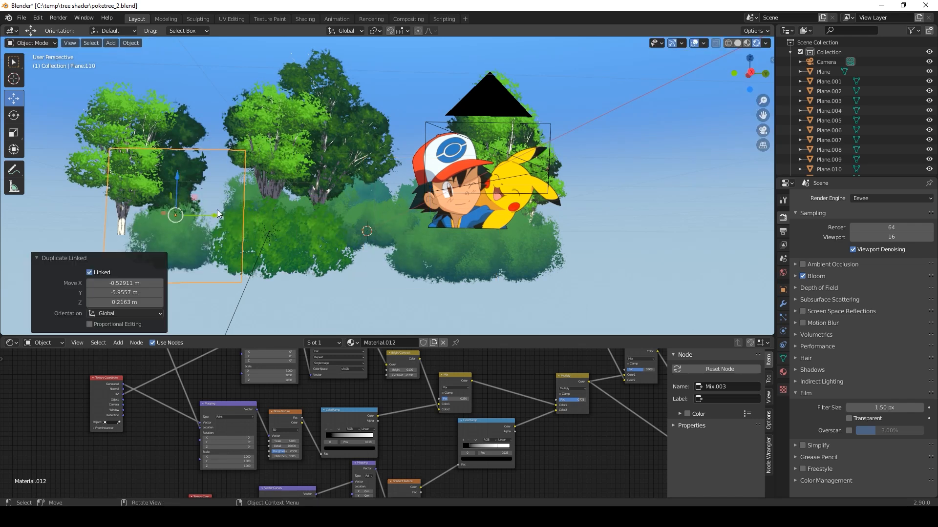
key(alt+d)
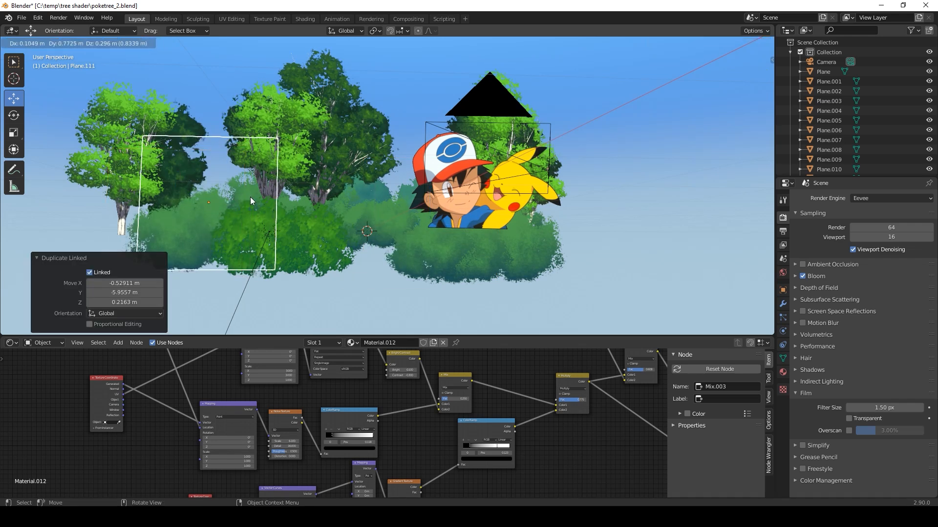
click(250, 197)
middle_drag(324, 200, 362, 212)
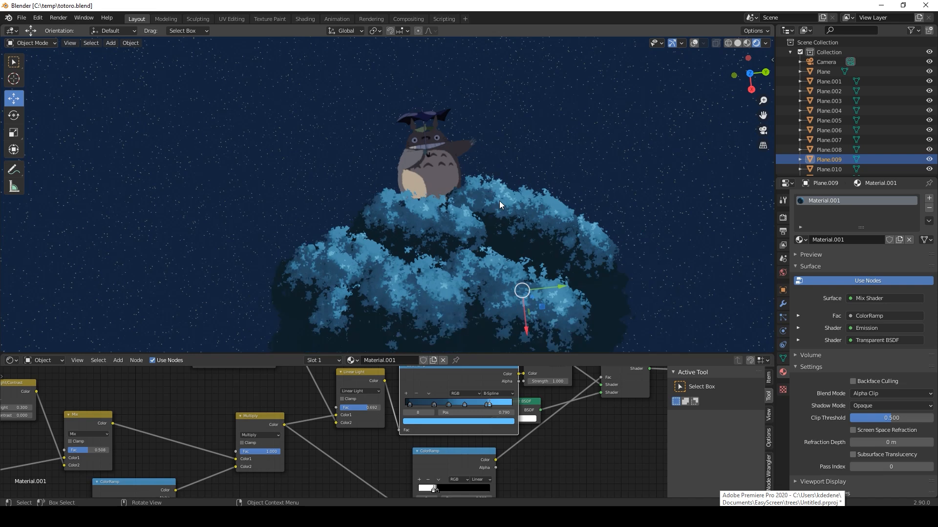
- Switch to the totoro.blend scene and move the large dark foliage plane aside from the layered blue foliage clusters
shift+middle_drag(492, 245, 395, 230)
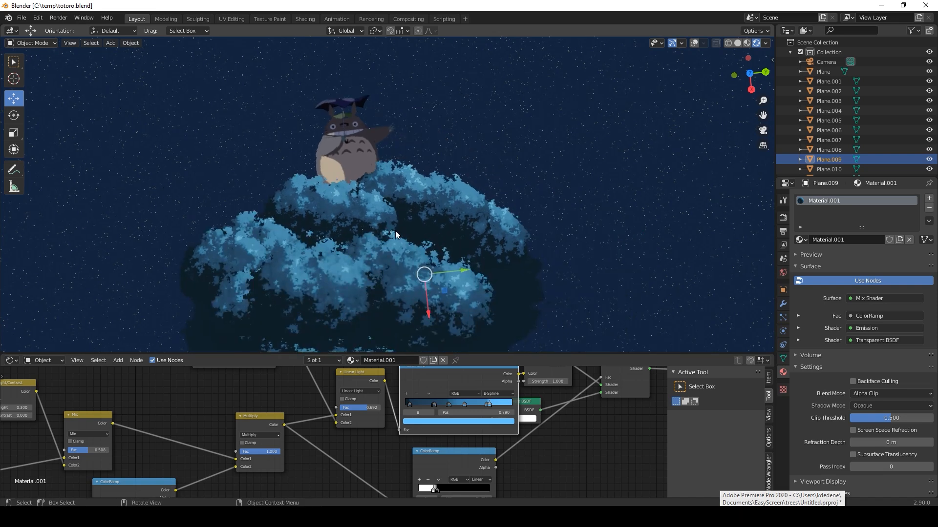
scroll(378, 241, up, 4)
shift+middle_drag(300, 252, 458, 160)
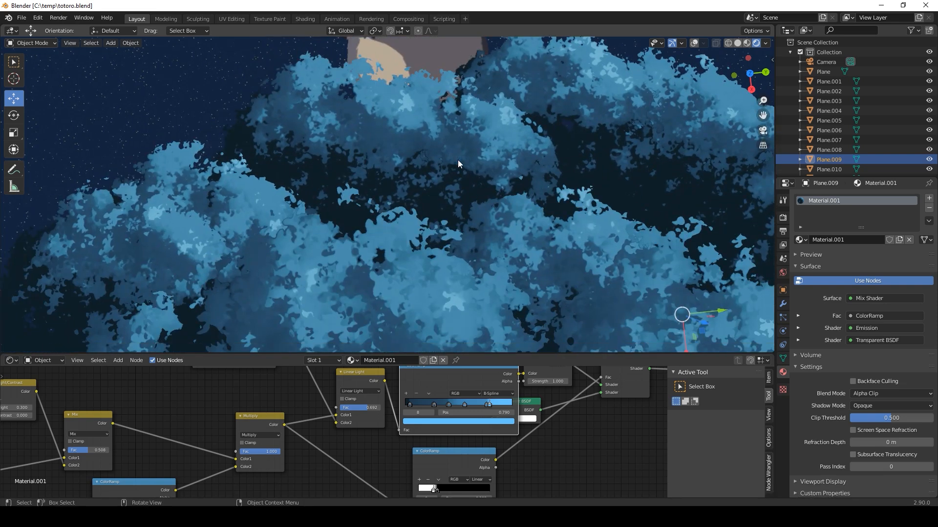
scroll(458, 159, down, 5)
middle_drag(475, 220, 310, 269)
click(309, 270)
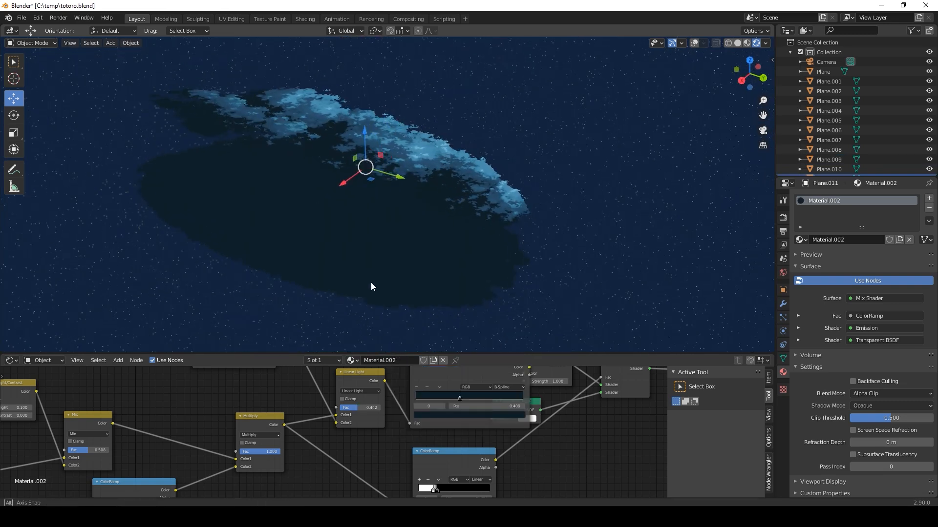
middle_drag(371, 282, 383, 279)
drag(355, 196, 769, 185)
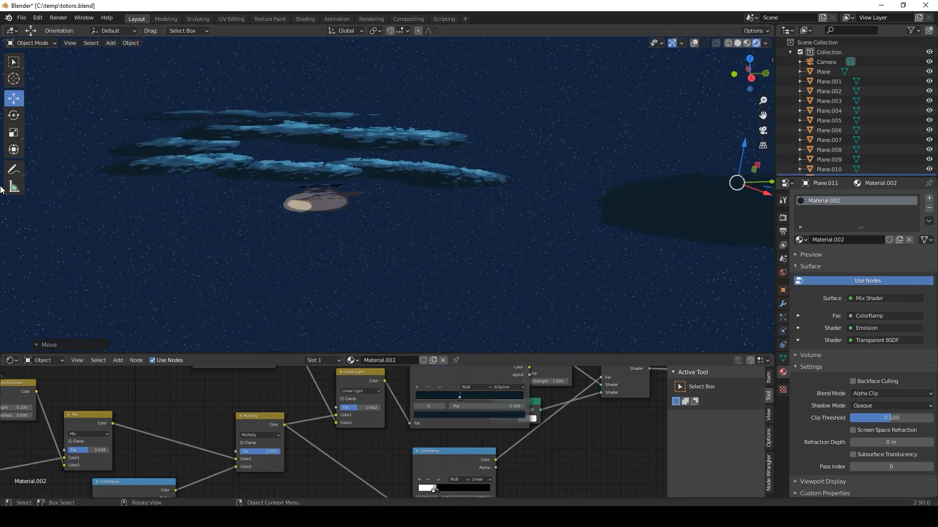
- Undo the last move of the large dark foliage plane
middle_drag(534, 183, 483, 265)
key(ctrl+z)
middle_drag(465, 220, 474, 299)
- Place a linked duplicate of the blue foliage cluster below Totoro about 0.69 m away, mainly along positive Y
click(355, 161)
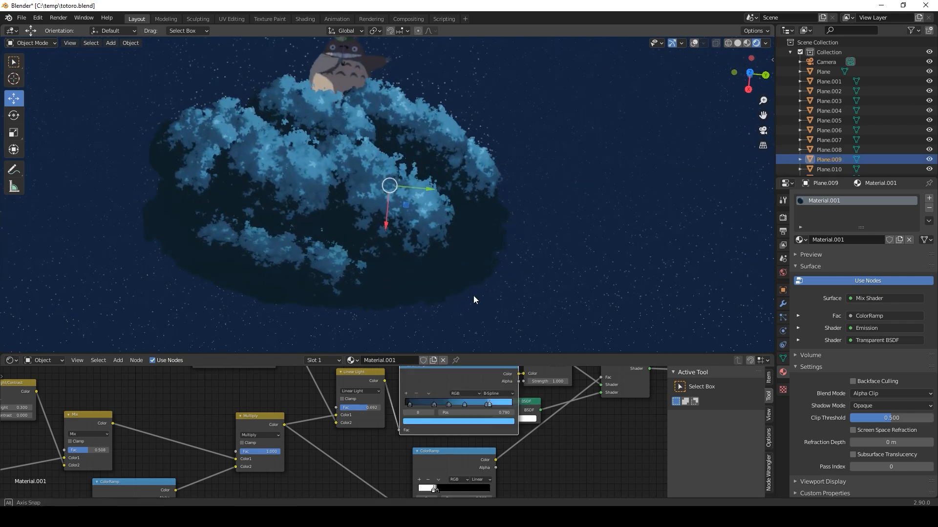
key(shift+d)
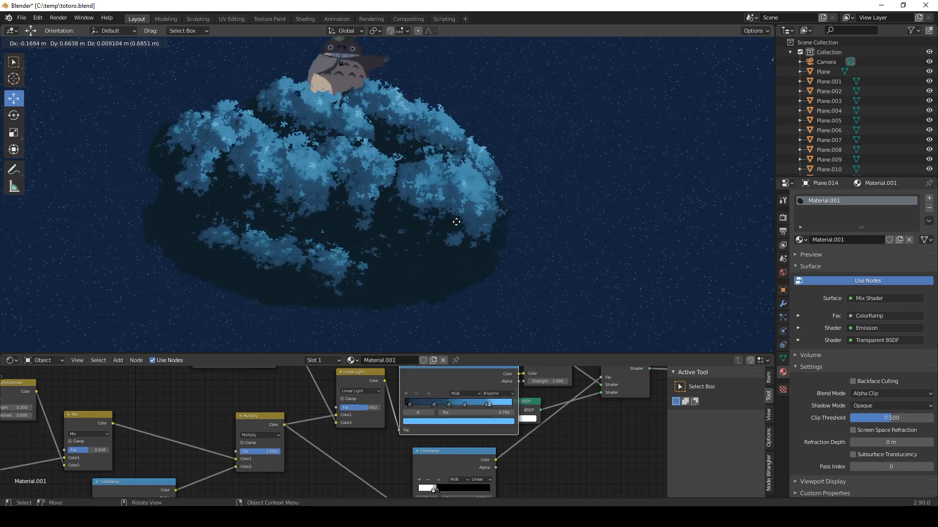
click(456, 222)
- Adjust the duplicated blue foliage cluster's height along Z so it sits among the neighbouring foliage layers
middle_drag(446, 228, 435, 81)
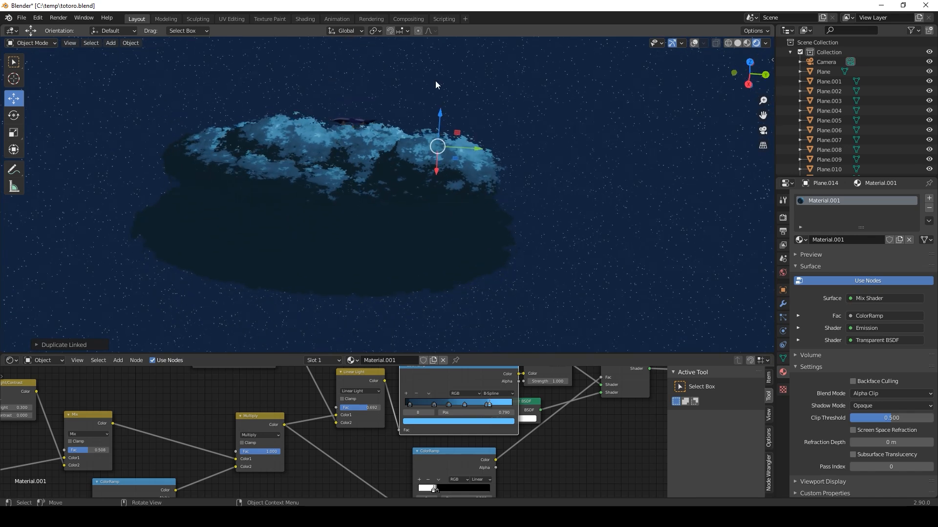
drag(441, 113, 434, 181)
middle_drag(415, 212, 344, 154)
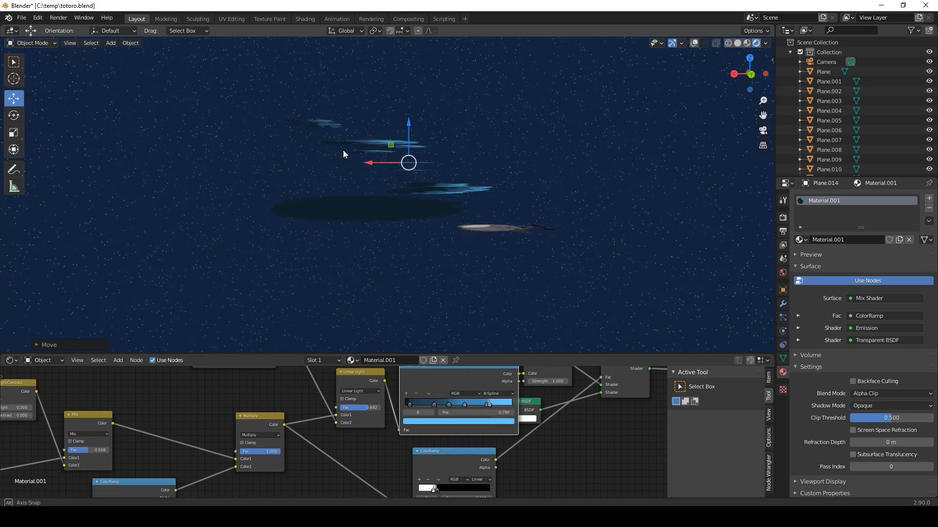
middle_drag(370, 192, 476, 283)
middle_drag(360, 132, 303, 99)
middle_drag(483, 155, 477, 177)
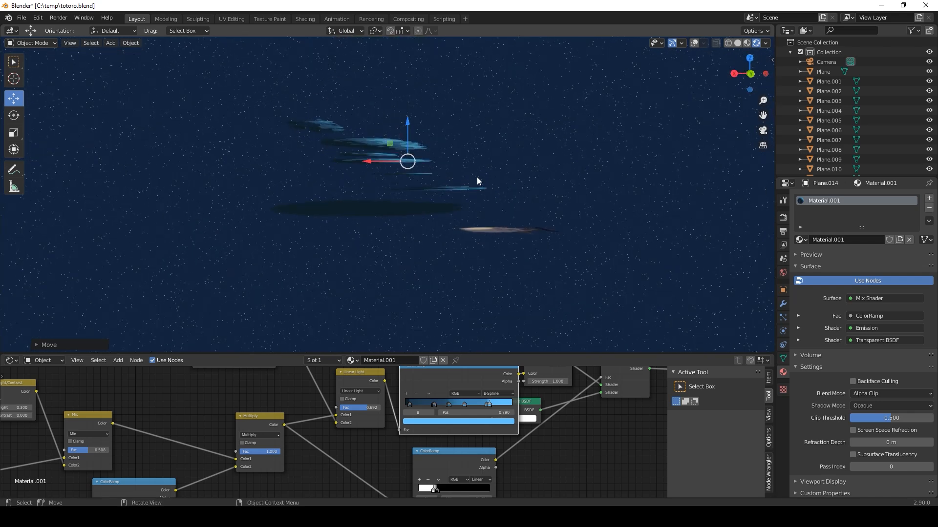
key(g)
key(z)
click(393, 132)
middle_drag(393, 131, 488, 236)
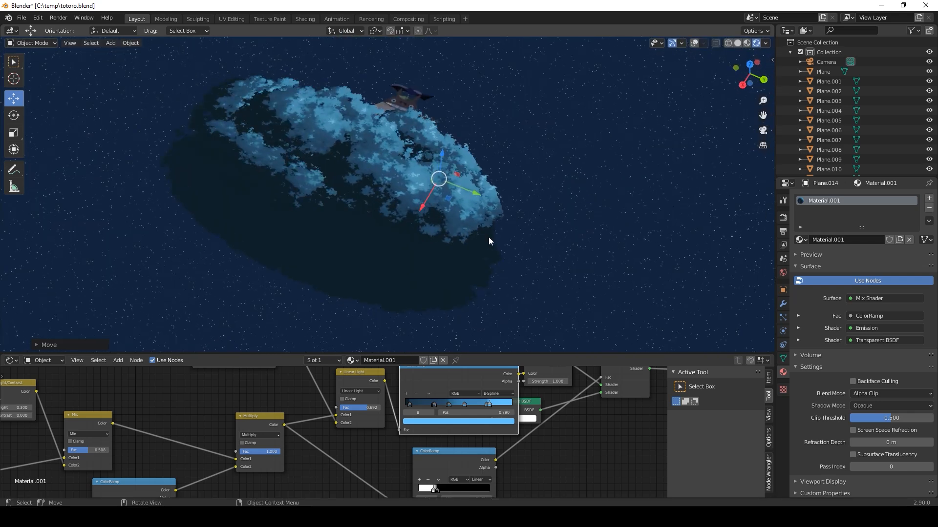
middle_drag(345, 200, 372, 233)
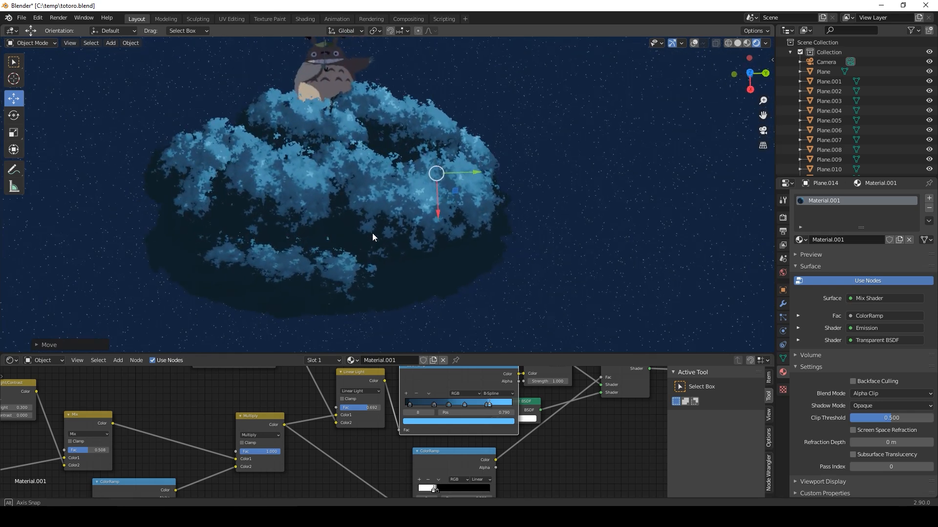
- Enlarge the shader editor and examine the blue foliage material's colour ColorRamp alongside a close view of the leaves
drag(436, 355, 436, 248)
middle_drag(276, 335, 154, 367)
scroll(400, 409, up, 6)
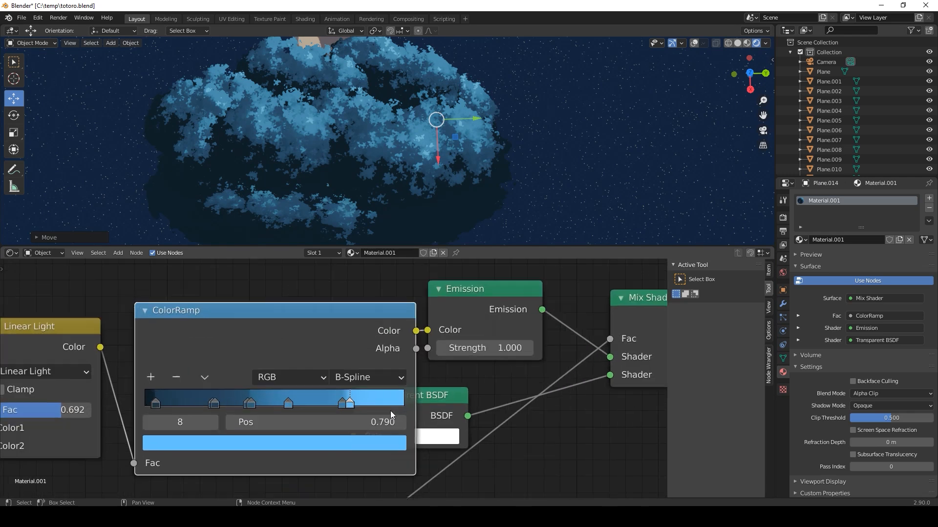
scroll(323, 367, up, 1)
scroll(353, 349, down, 1)
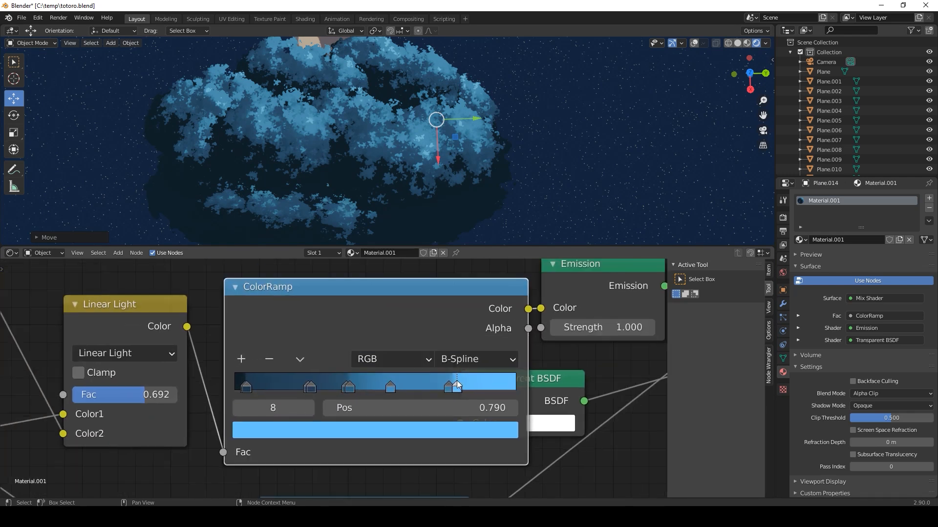
scroll(393, 166, up, 6)
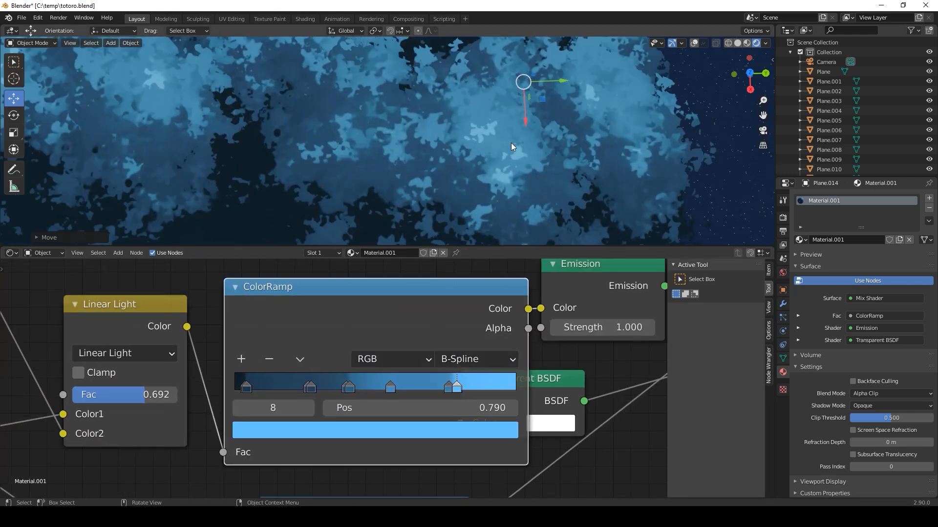
shift+middle_drag(511, 142, 406, 166)
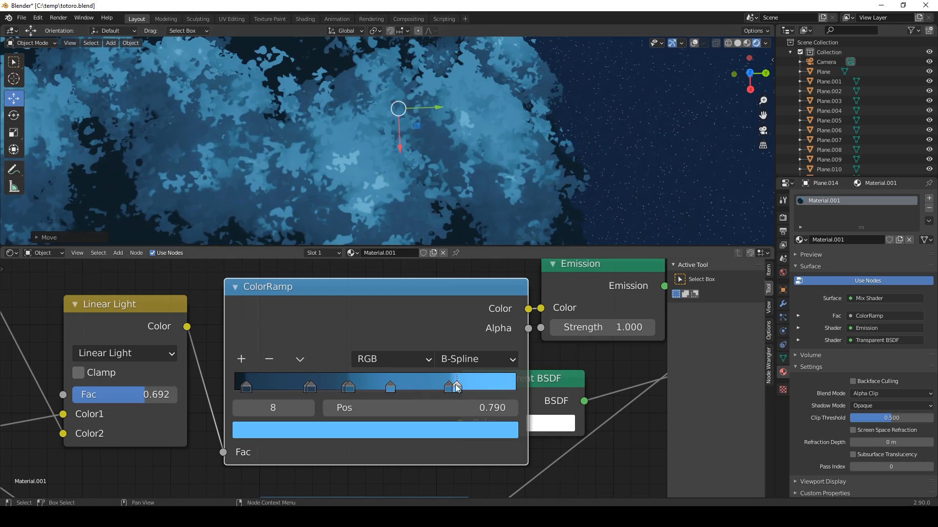
- Try Constant interpolation on the blue foliage ColorRamp and inspect the leaves up close
click(458, 362)
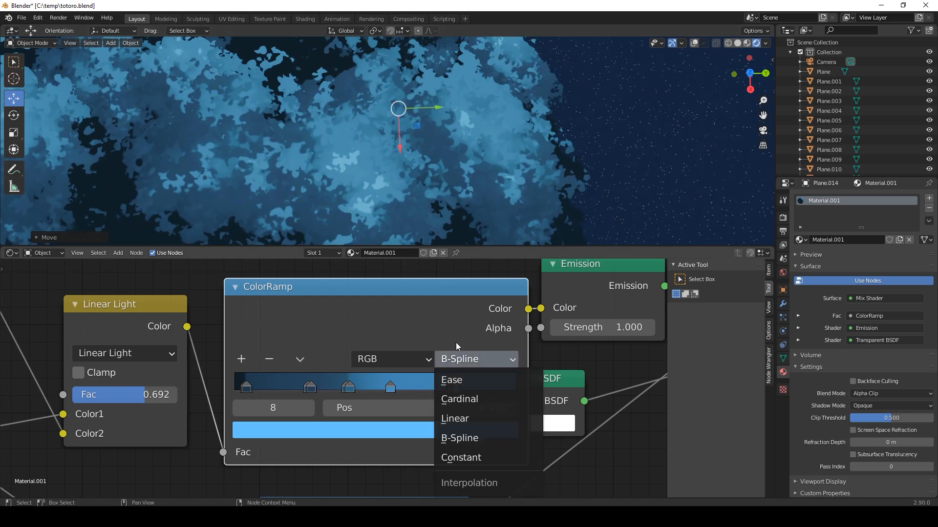
click(472, 360)
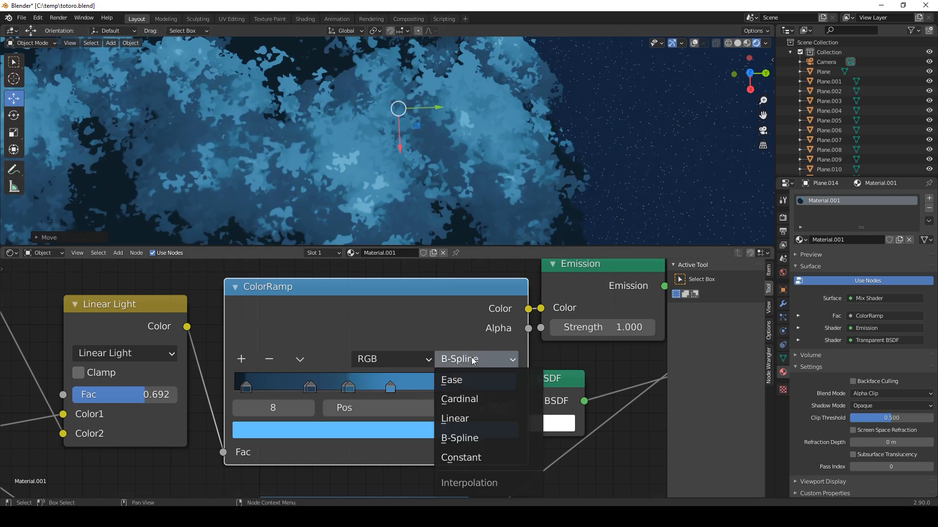
click(476, 458)
scroll(395, 176, down, 1)
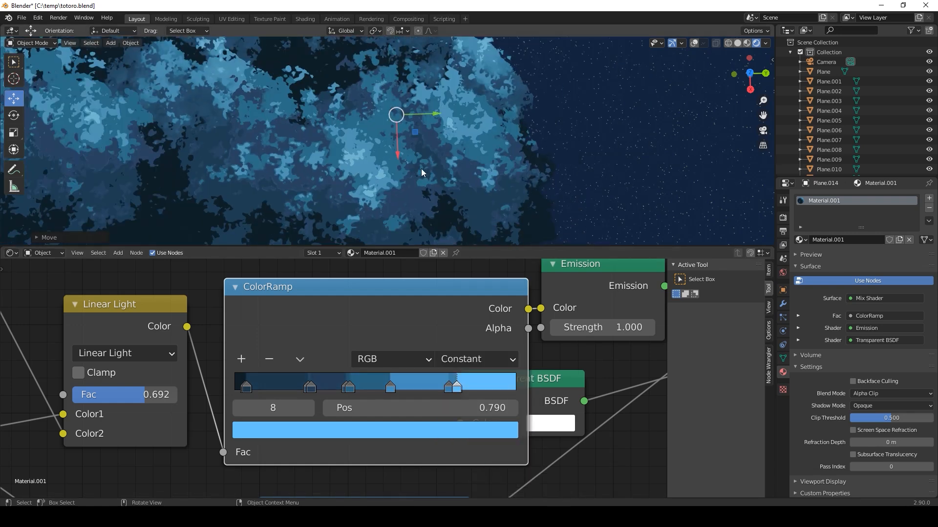
scroll(374, 207, up, 5)
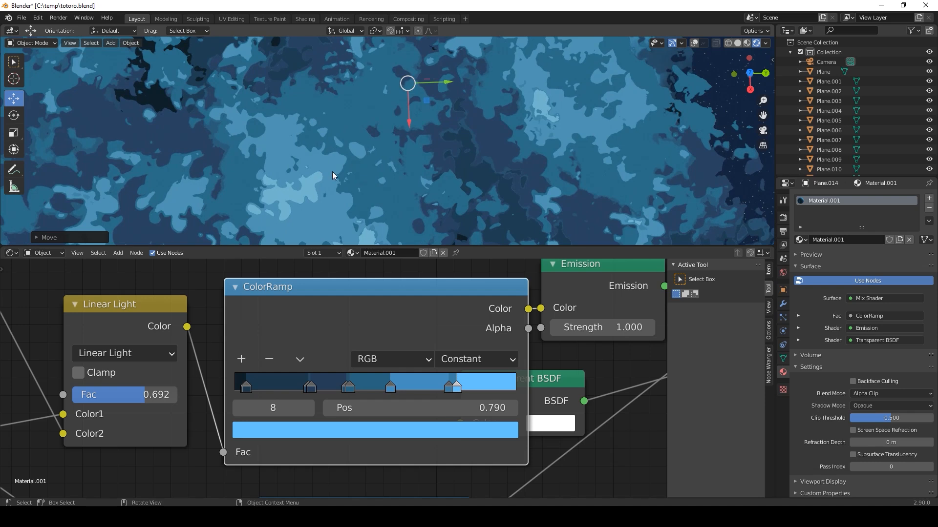
- Set the blue foliage ColorRamp's interpolation to Linear and select its dark blue stop at position 0.268
click(499, 364)
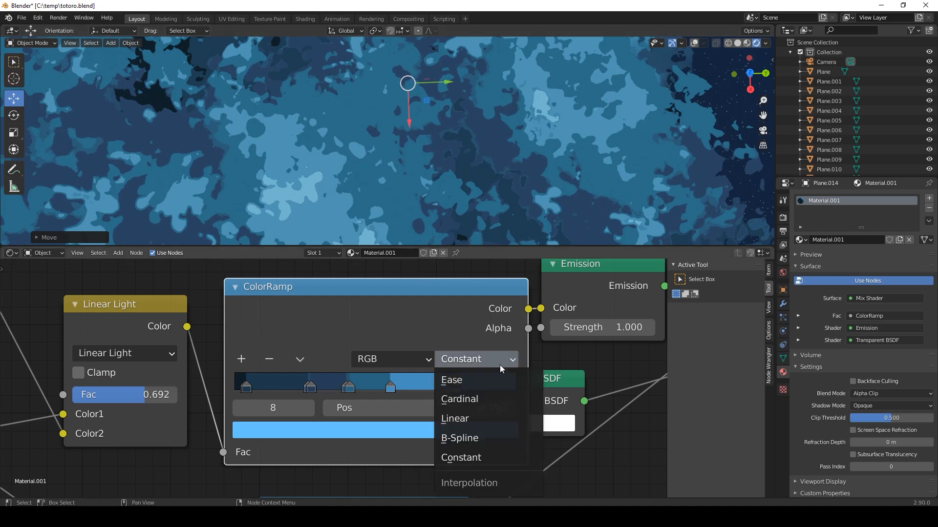
click(459, 418)
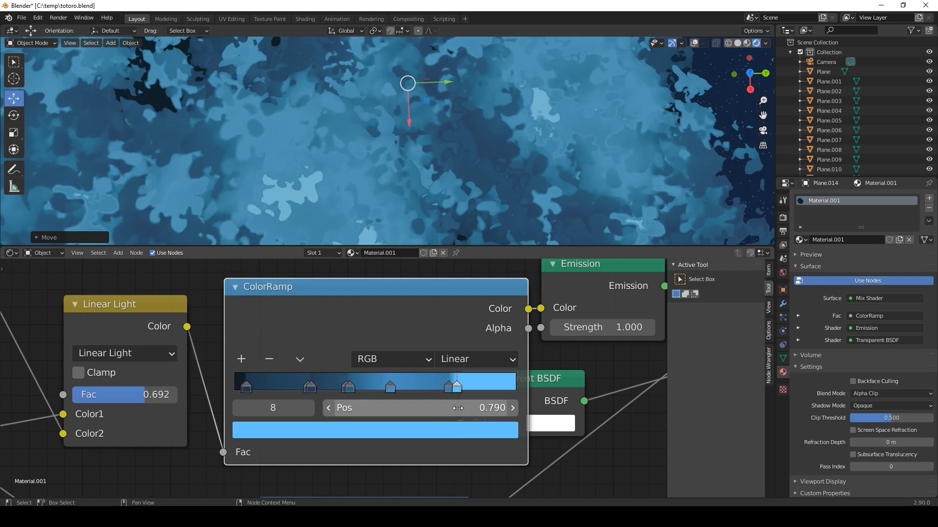
scroll(438, 185, down, 5)
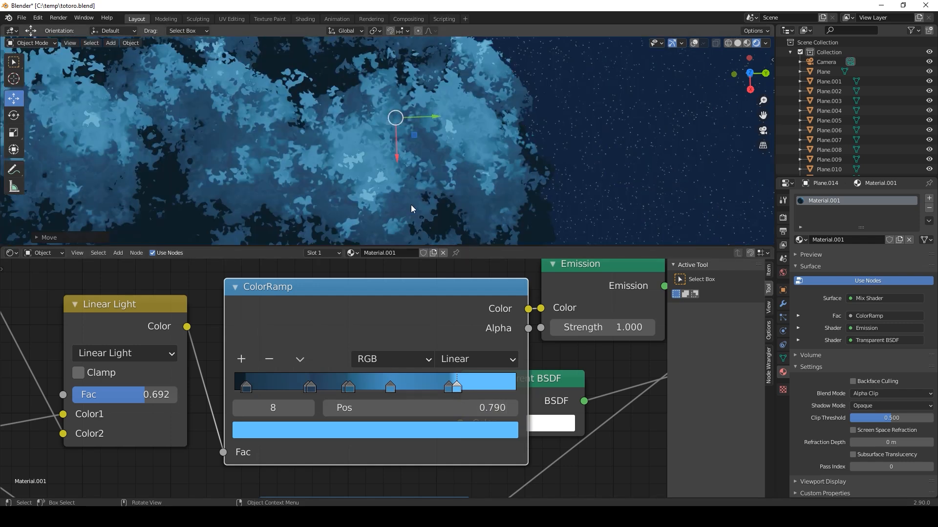
drag(313, 392, 337, 389)
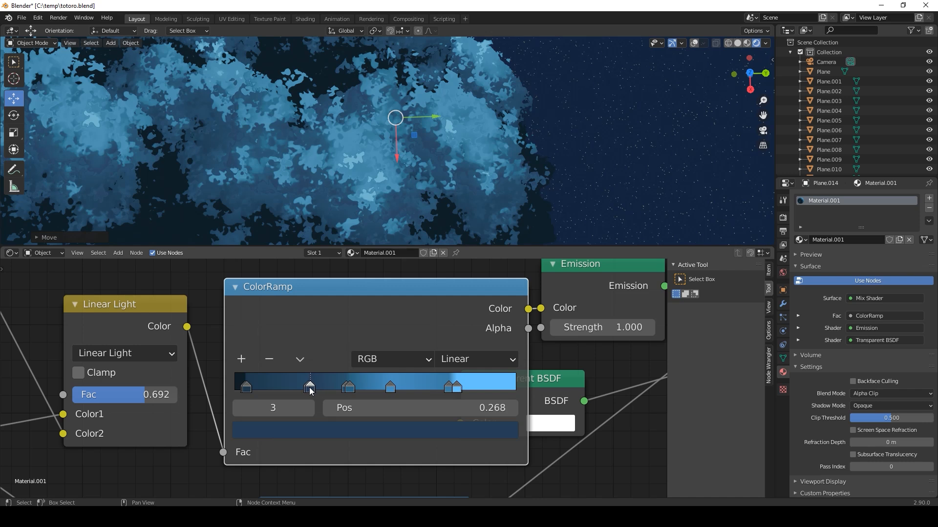
scroll(295, 404, up, 1)
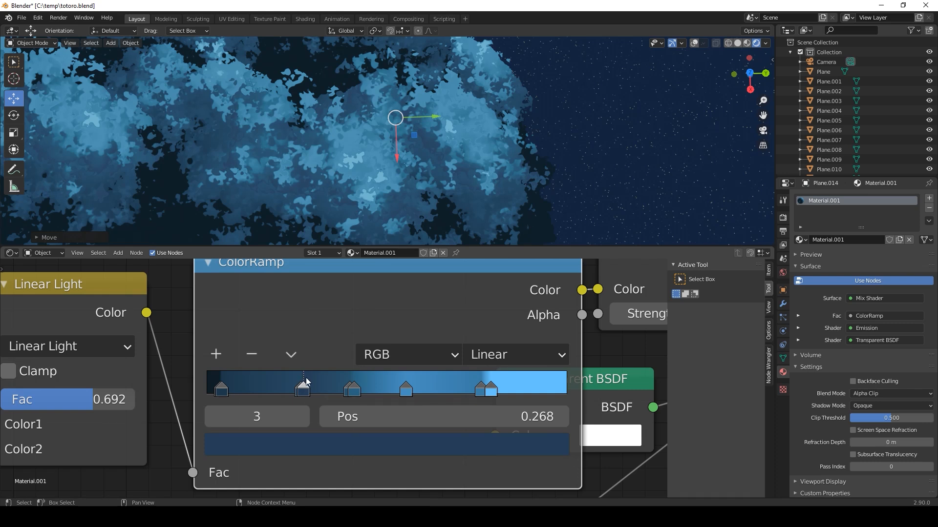
- Select the large dark foliage plane, shrink the shader editor and switch it to the World nodes
scroll(430, 133, down, 4)
click(296, 133)
shift+middle_drag(296, 133, 385, 233)
drag(386, 244, 386, 361)
click(53, 366)
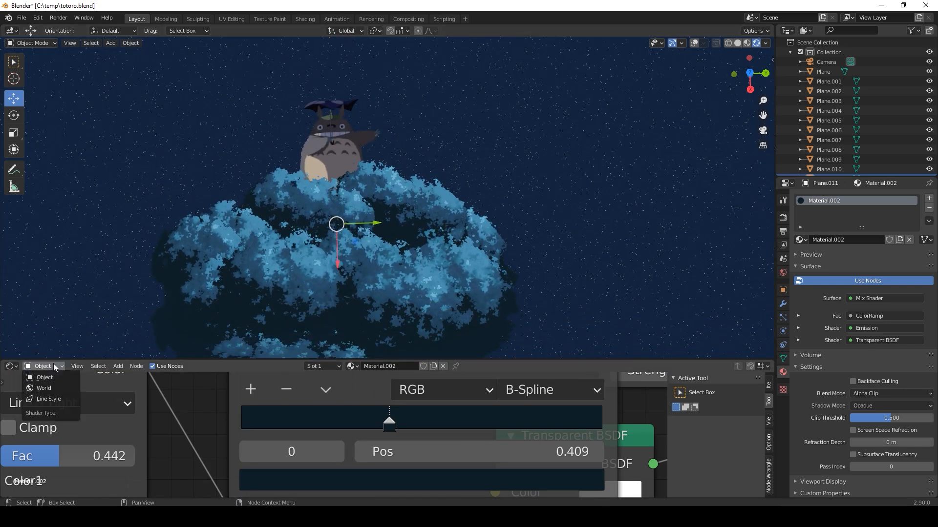
click(49, 388)
- Examine the World's Voronoi Texture, ColorRamp and Background nodes that create the starry sky behind the Totoro tree
scroll(366, 427, down, 4)
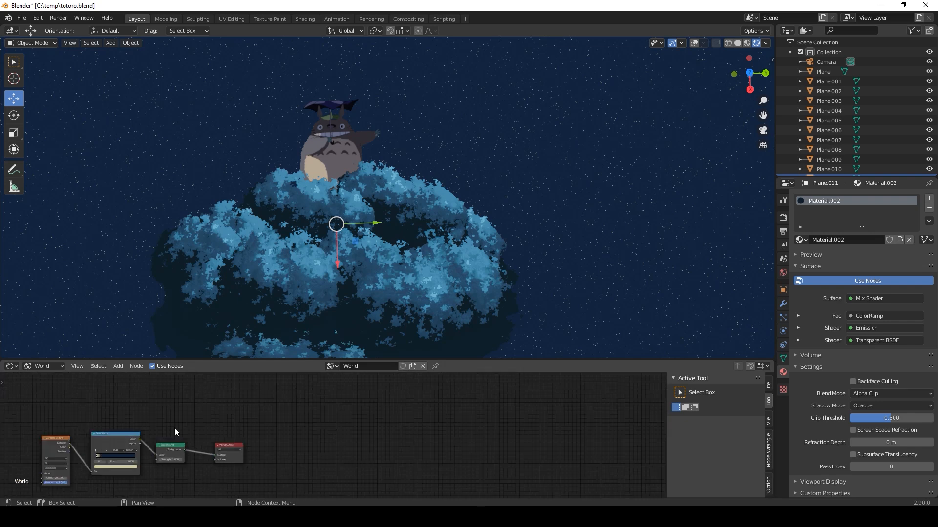
middle_drag(175, 432, 436, 391)
scroll(376, 419, up, 4)
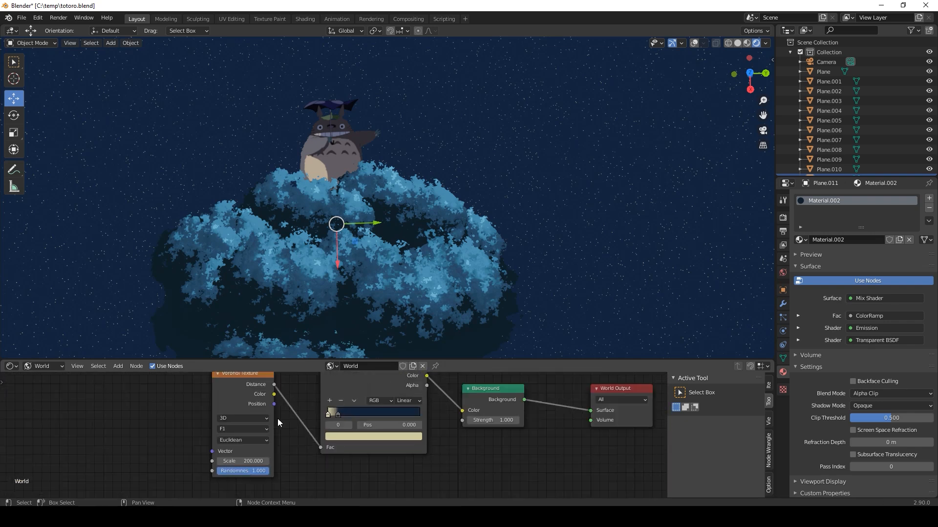
scroll(278, 420, down, 2)
mouse_move(280, 419)
middle_down()
mouse_move(281, 446)
mouse_move(272, 416)
middle_up()
scroll(280, 445, up, 5)
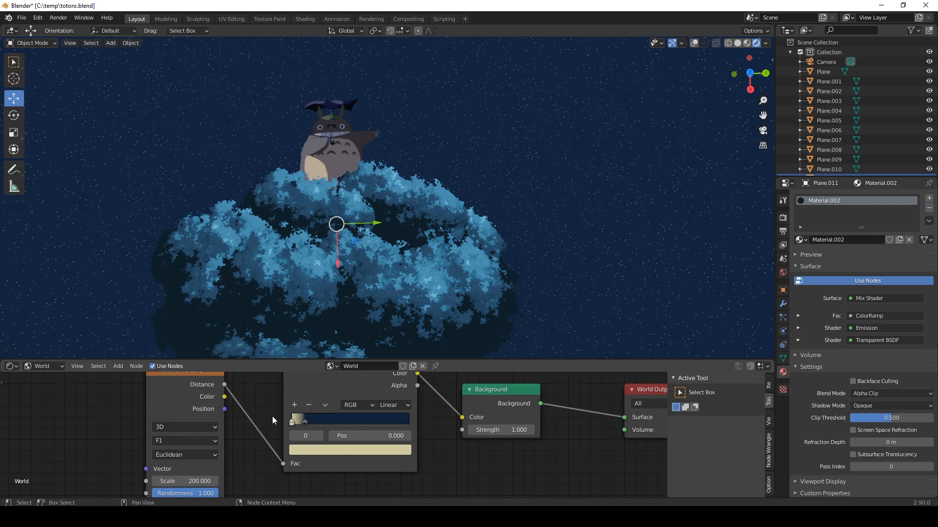
scroll(272, 417, down, 2)
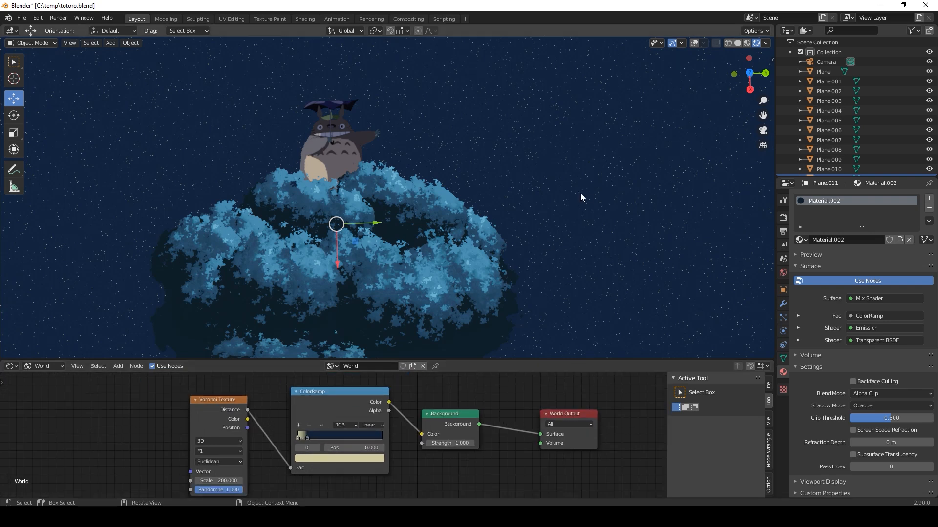
scroll(538, 209, up, 5)
scroll(538, 209, down, 5)
shift+middle_drag(315, 218, 403, 229)
shift+middle_drag(539, 230, 493, 212)
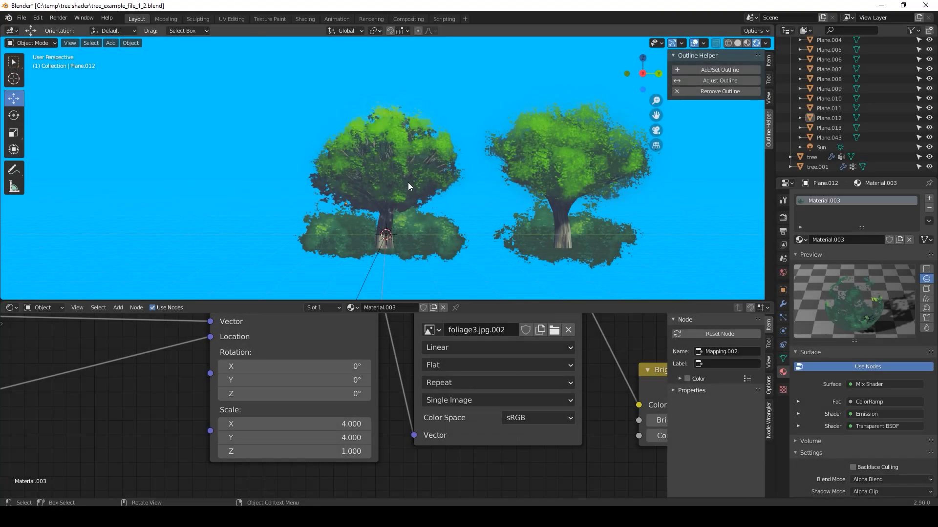
- In the tree_example_file_1_2.blend scene, move the first tree's bright green foliage plane about 7.71 m along negative Y
middle_drag(408, 182, 373, 165)
click(374, 165)
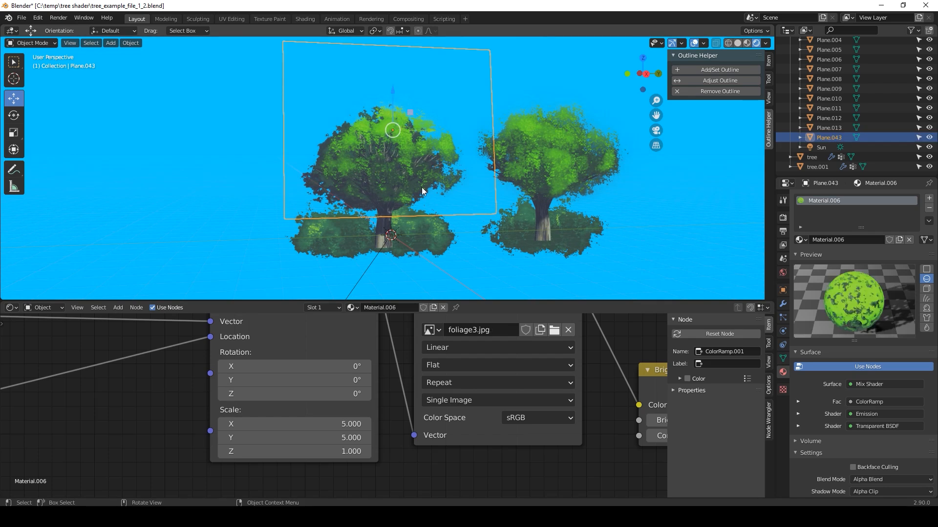
middle_drag(443, 237, 492, 239)
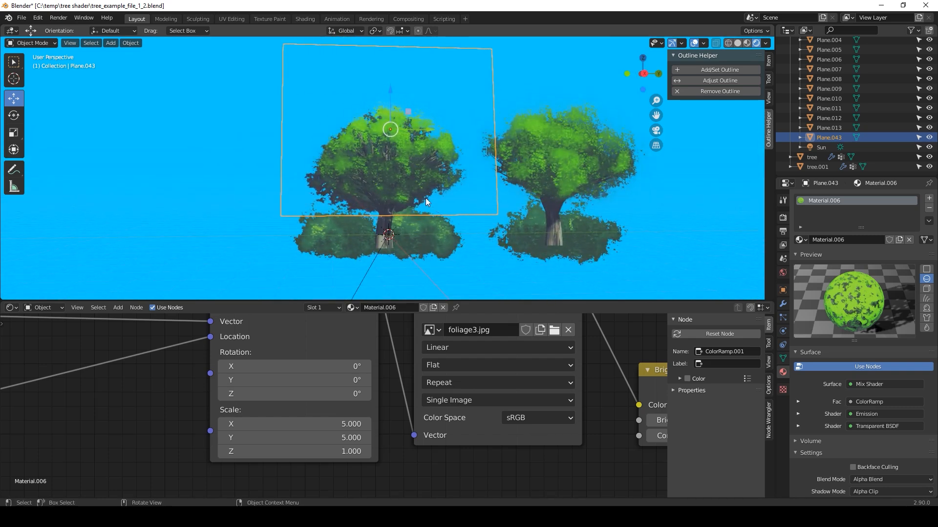
scroll(375, 354, down, 3)
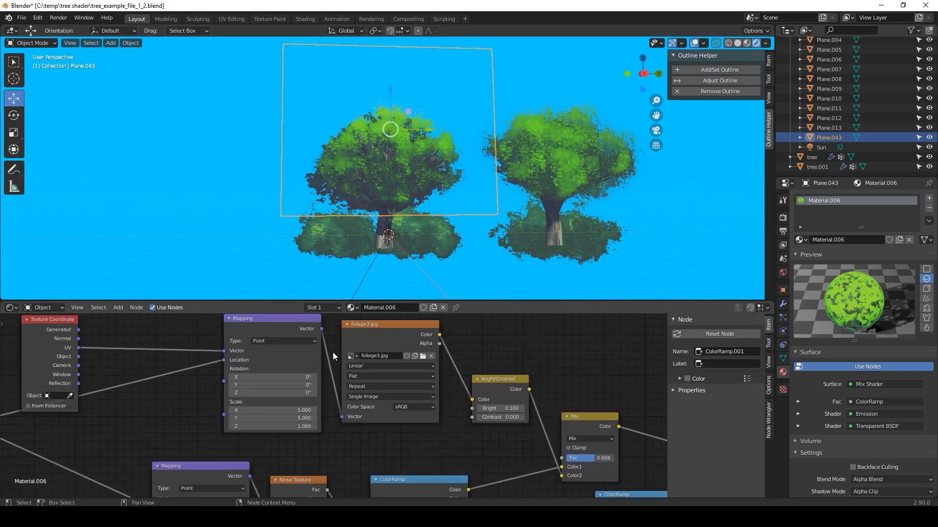
middle_drag(270, 396, 297, 407)
scroll(337, 426, up, 2)
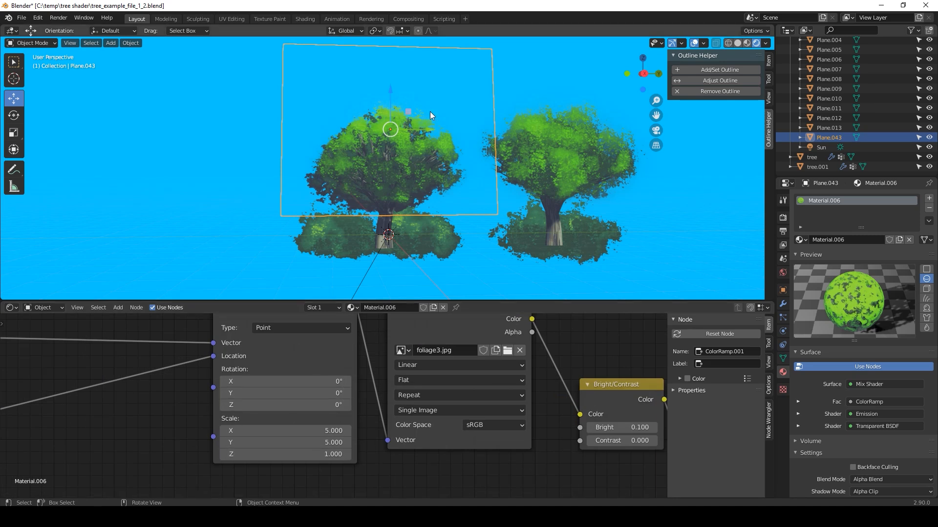
drag(425, 137, 208, 136)
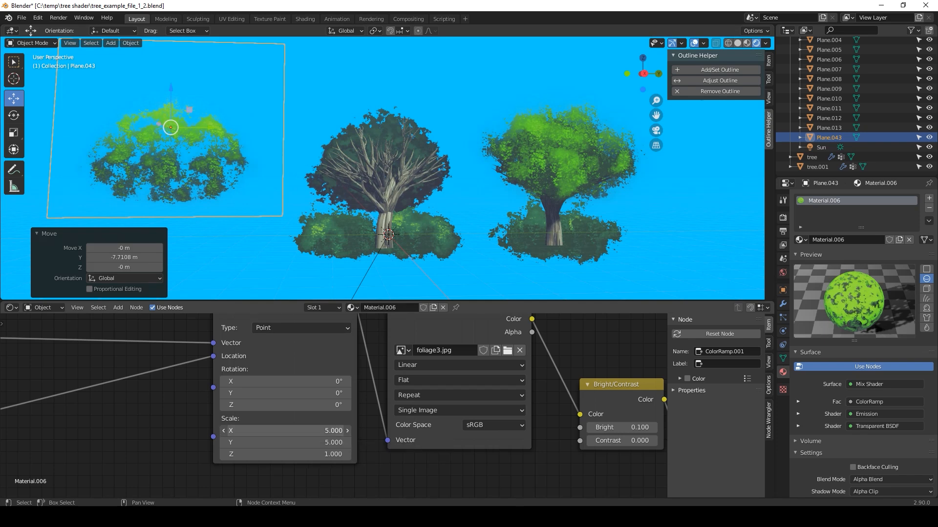
- Try a scale of 10 on X and Y in the foliage texture's Mapping node, and undo both changes
text(10)
key(Return)
click(328, 442)
text(10)
key(Return)
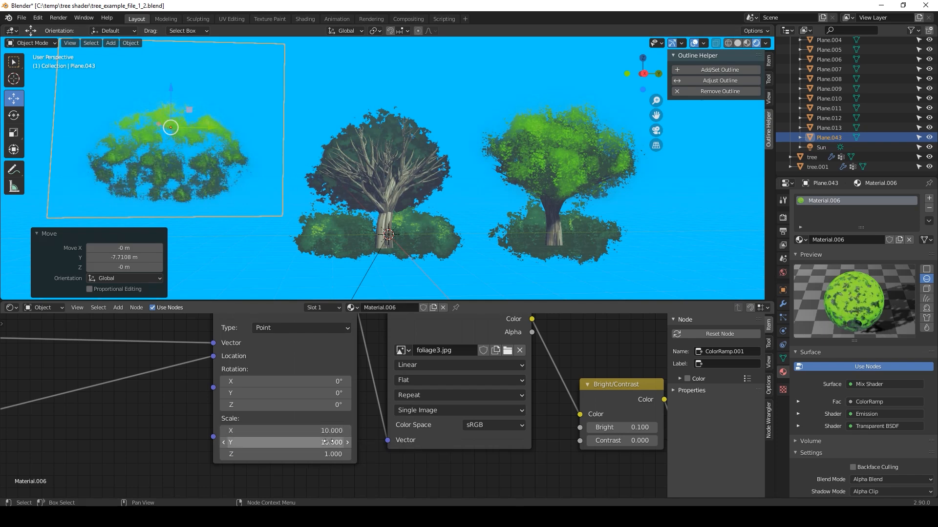
key(ctrl+z)
key(ctrl+z)
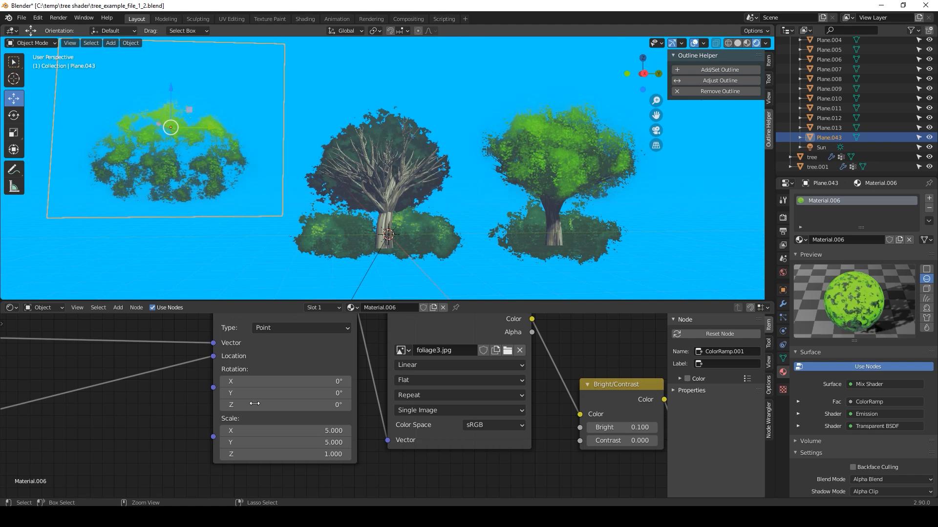
- Try a small shift of the noise ColorRamp's black stop in the bright foliage material, and undo it
scroll(330, 450, down, 3)
middle_drag(331, 451, 333, 353)
middle_drag(373, 365, 215, 391)
scroll(389, 381, up, 5)
drag(437, 369, 446, 368)
mouse_move(205, 444)
mouse_down()
mouse_move(189, 443)
mouse_move(228, 441)
mouse_move(211, 443)
mouse_up()
key(ctrl+z)
- Move the first tree's Material.005 foliage plane about 7.44 m along negative Y, beside the separated bright foliage
mouse_move(344, 172)
middle_down()
mouse_move(345, 204)
mouse_move(334, 169)
middle_up()
click(318, 136)
middle_drag(259, 157, 411, 171)
drag(400, 150, 168, 157)
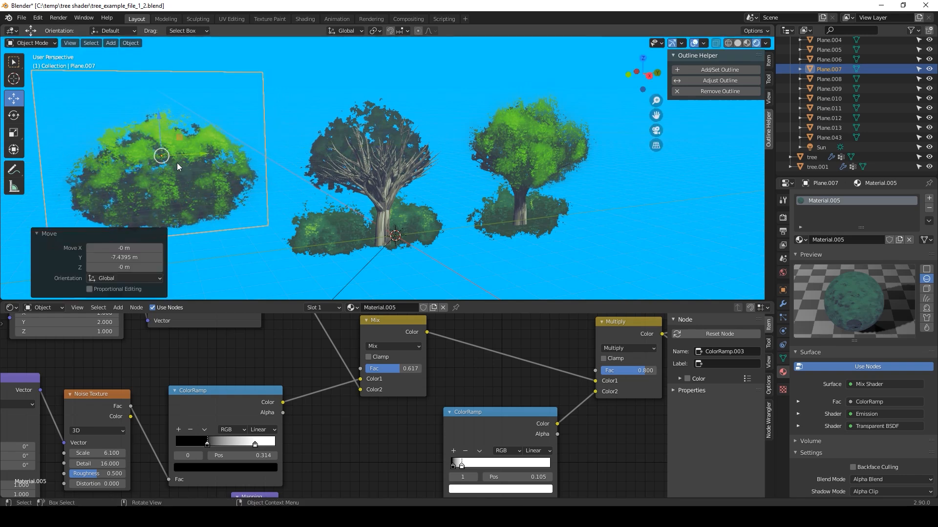
middle_drag(191, 204, 168, 186)
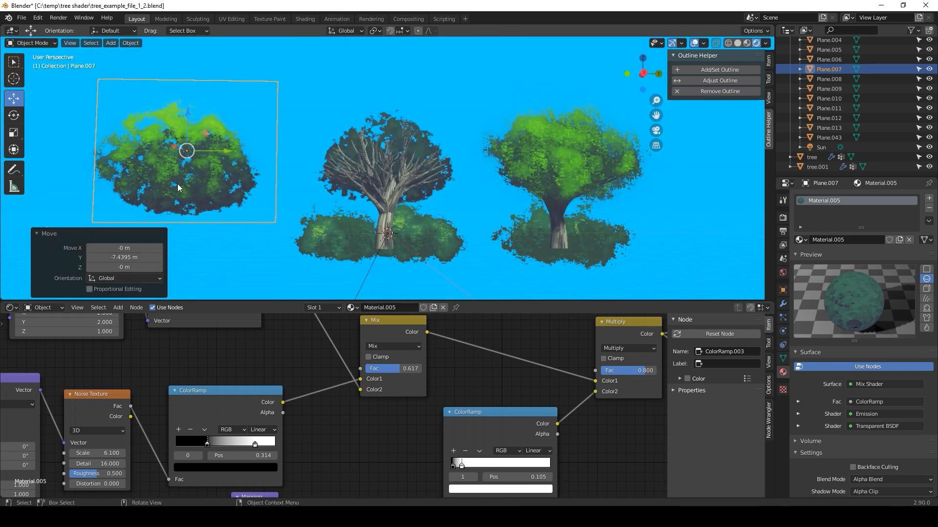
- Move the fully leaved tree's Material.002 foliage plane about 7.2 m along Y, away from the tree, and review its texture nodes
click(114, 146)
middle_drag(430, 190, 430, 148)
click(469, 187)
drag(390, 147, 582, 150)
scroll(273, 434, down, 5)
scroll(272, 434, up, 3)
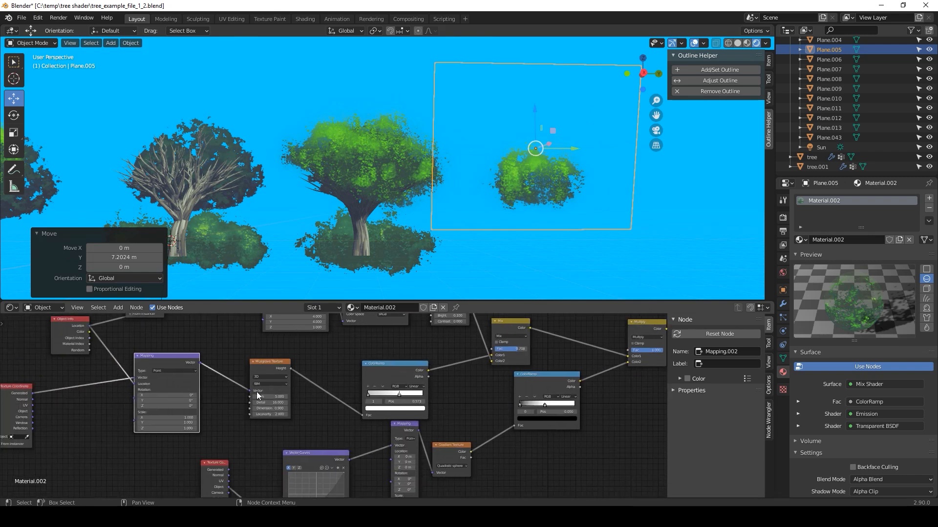
scroll(236, 393, down, 3)
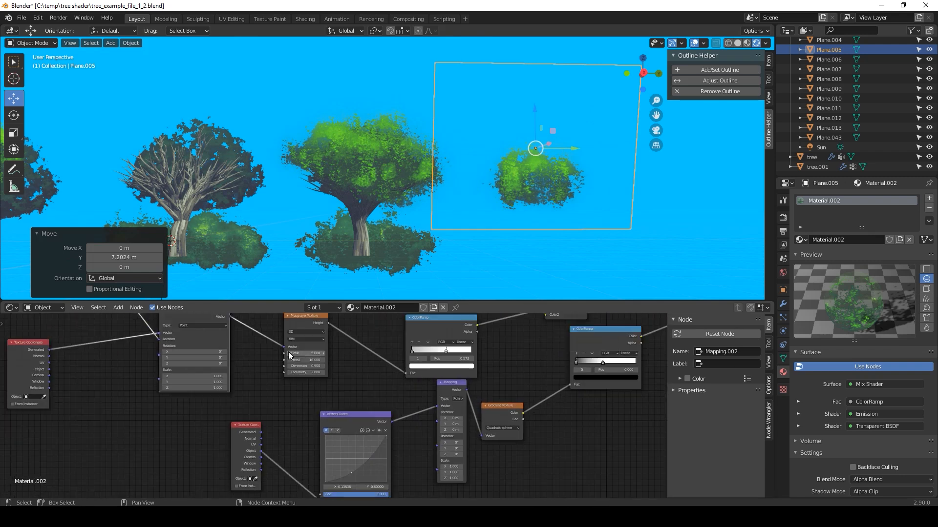
middle_drag(374, 389, 299, 389)
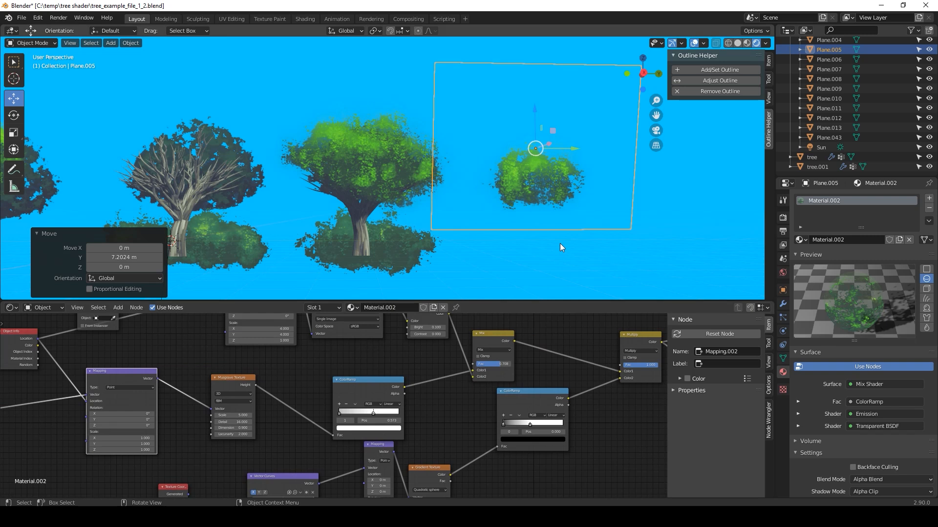
- Raise the separated foliage plane about 1.6 m, and shift it horizontally about -3.75 m on X and 1.34 m on Y
drag(543, 96, 545, 83)
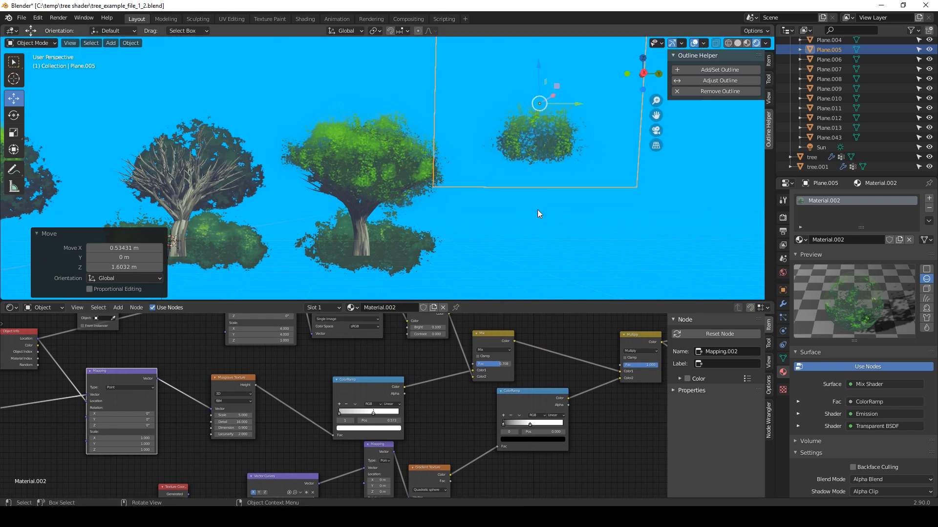
key(g)
key(shift+z)
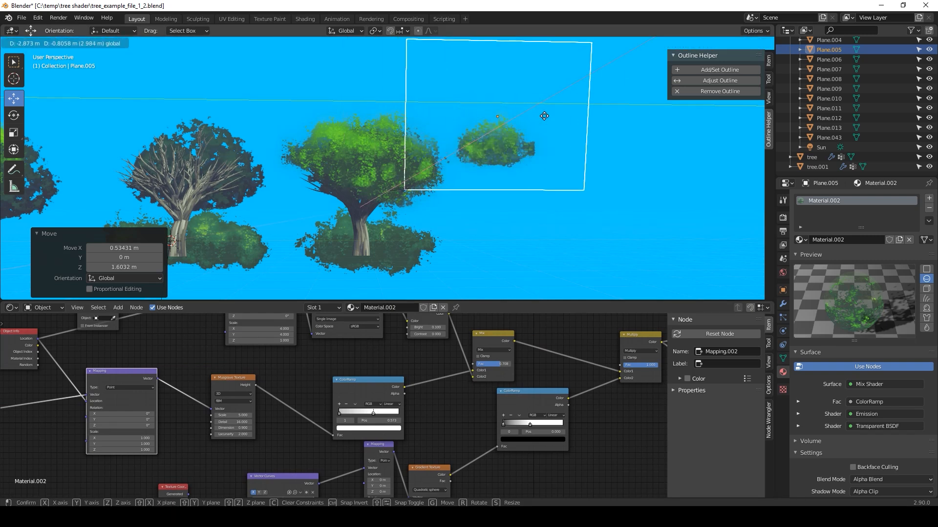
click(554, 119)
- Create three linked duplicates of the separated Material.002 foliage plane and spread them into a cluster beside the tree
key(alt+d)
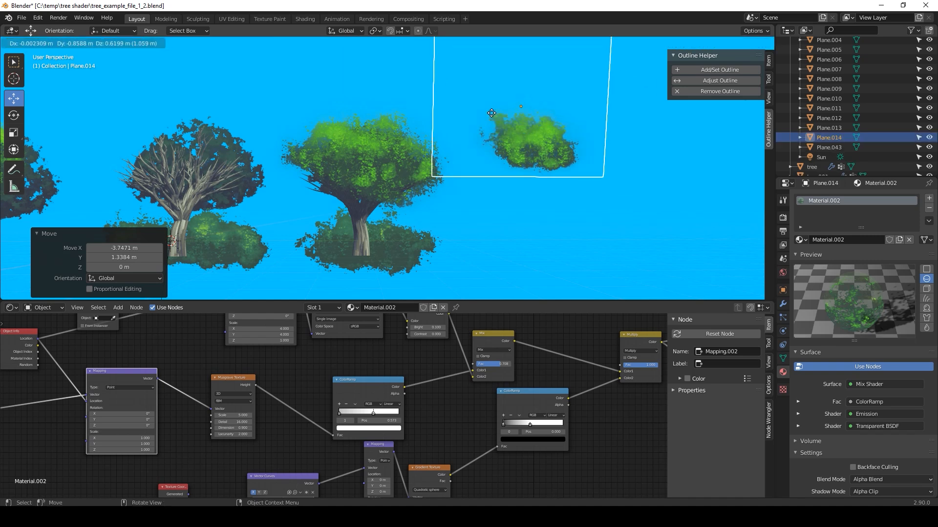
click(491, 113)
key(alt+d)
click(480, 163)
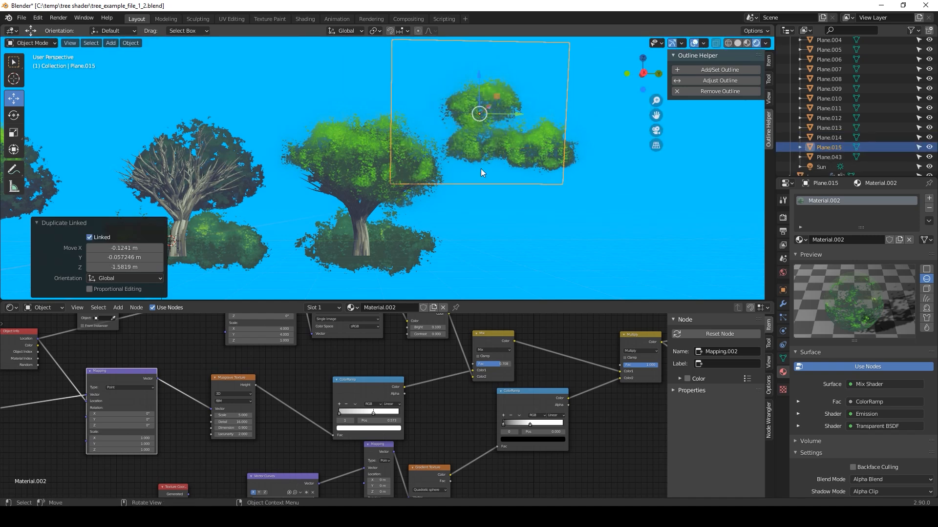
middle_drag(257, 395, 295, 383)
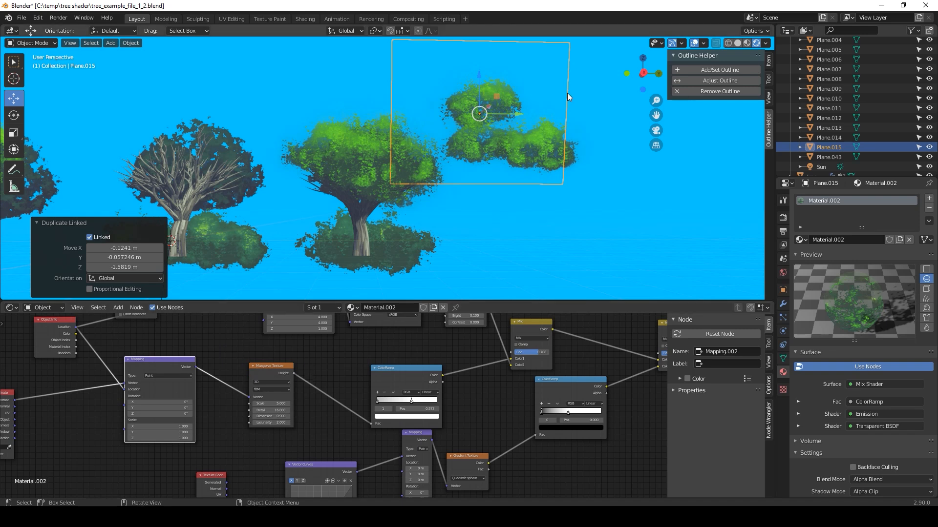
key(alt+d)
click(400, 134)
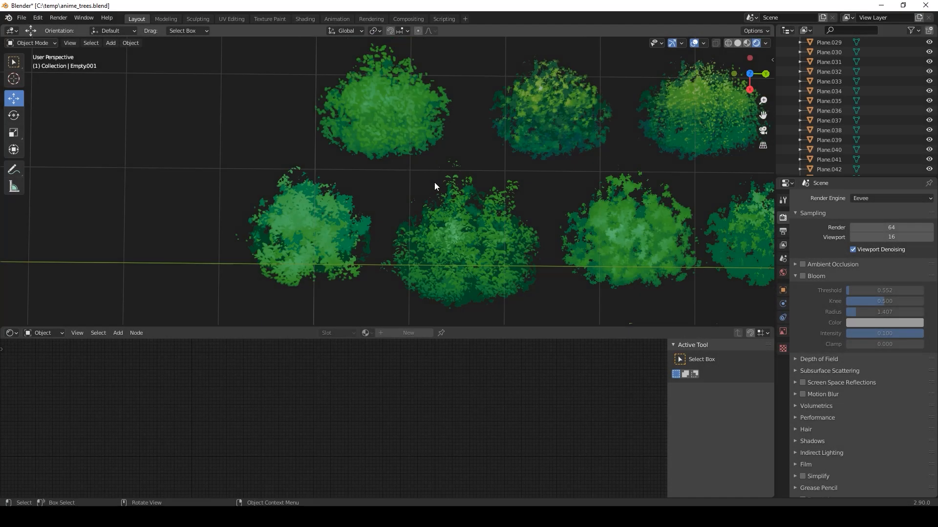
- In anime_trees.blend, look over the rows of foliage bushes and examine the Material.012 nodes of the upper row's second bush
scroll(435, 186, down, 2)
shift+middle_drag(581, 204, 504, 199)
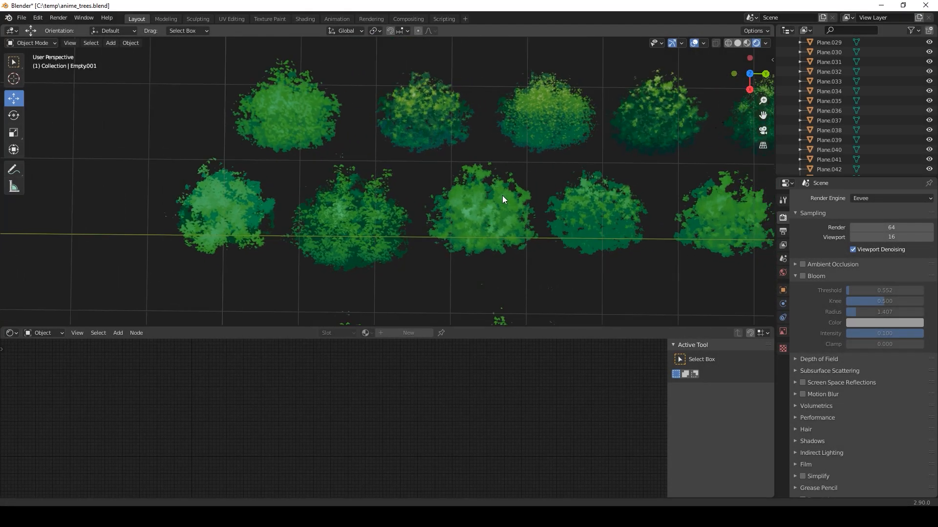
shift+middle_drag(559, 188, 450, 183)
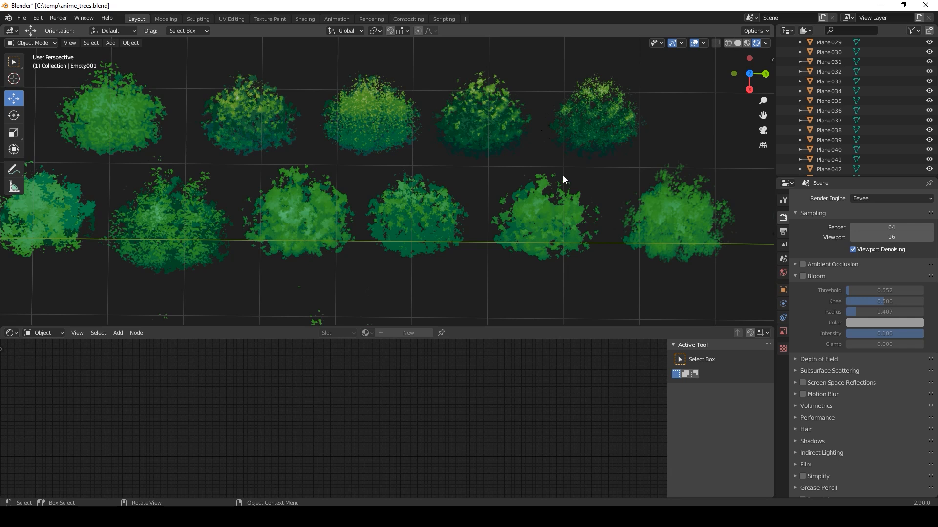
shift+middle_drag(227, 181, 320, 175)
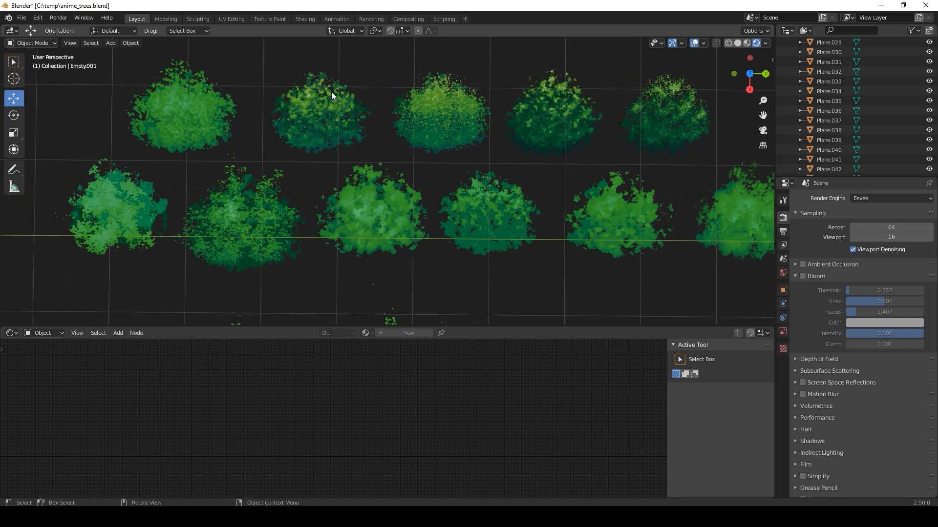
click(332, 92)
middle_drag(266, 427, 340, 430)
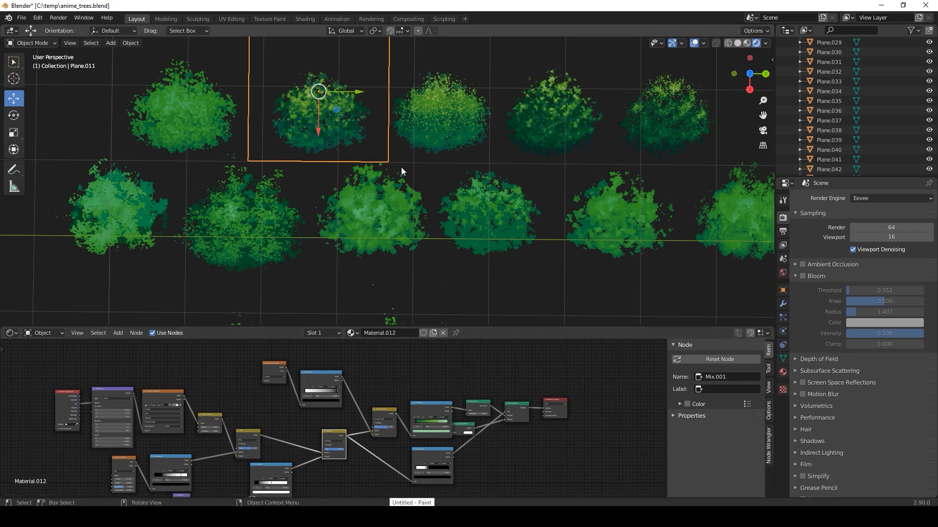
scroll(285, 420, up, 5)
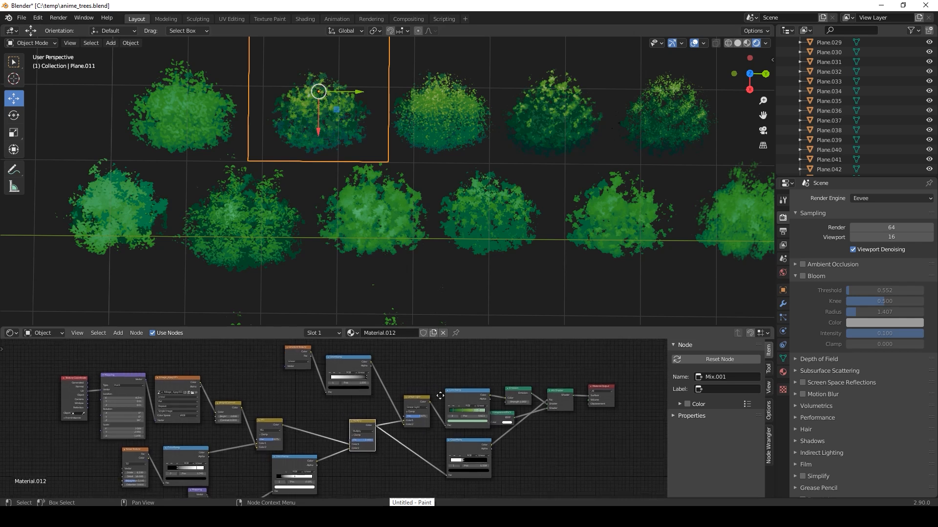
middle_drag(393, 432, 389, 417)
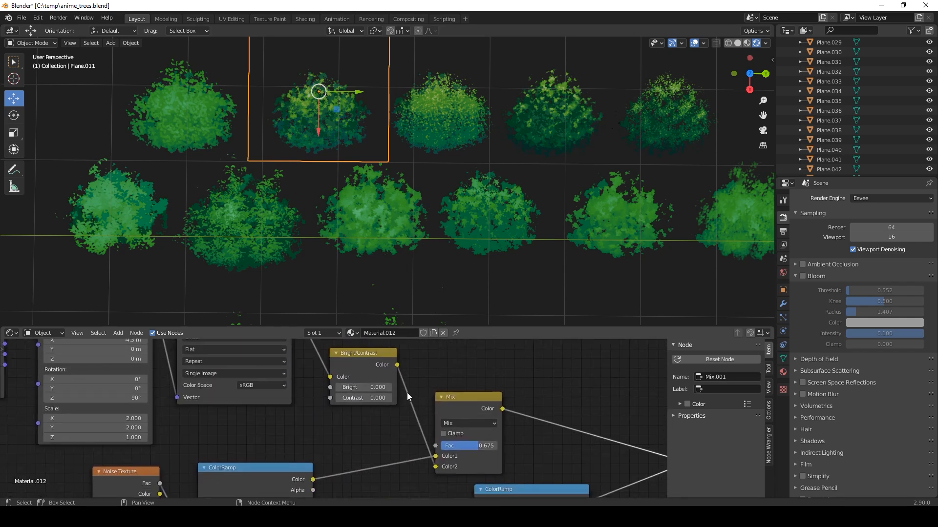
- In Material.012, set the noise ColorRamp's black stop to 0.191 and the gradient-fed ColorRamp's black stop to 0.064
middle_drag(437, 417, 413, 359)
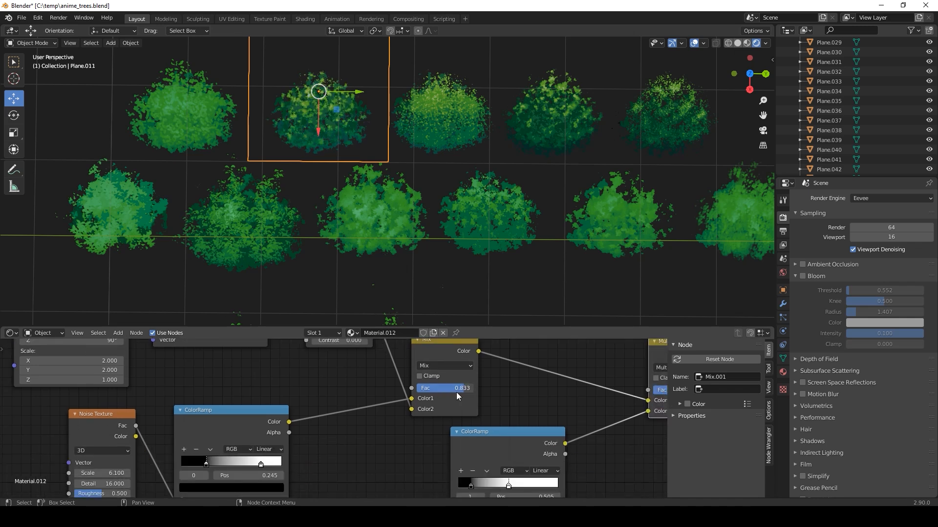
ctrl+middle_drag(303, 435, 498, 440)
click(423, 418)
click(418, 445)
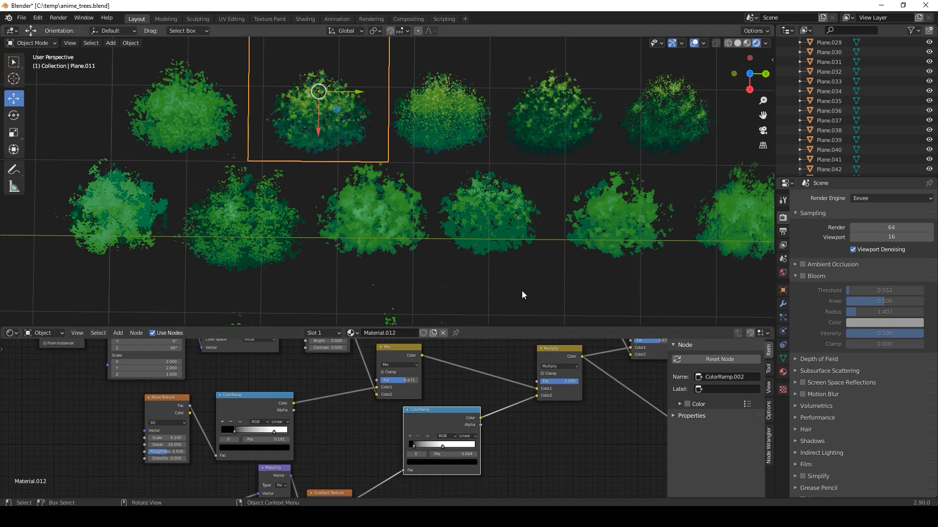
- Compare the leaf shapes and colour variations of the bushes across both rows, including the teal and dark green ones near the origin
scroll(522, 291, down, 2)
scroll(382, 265, up, 1)
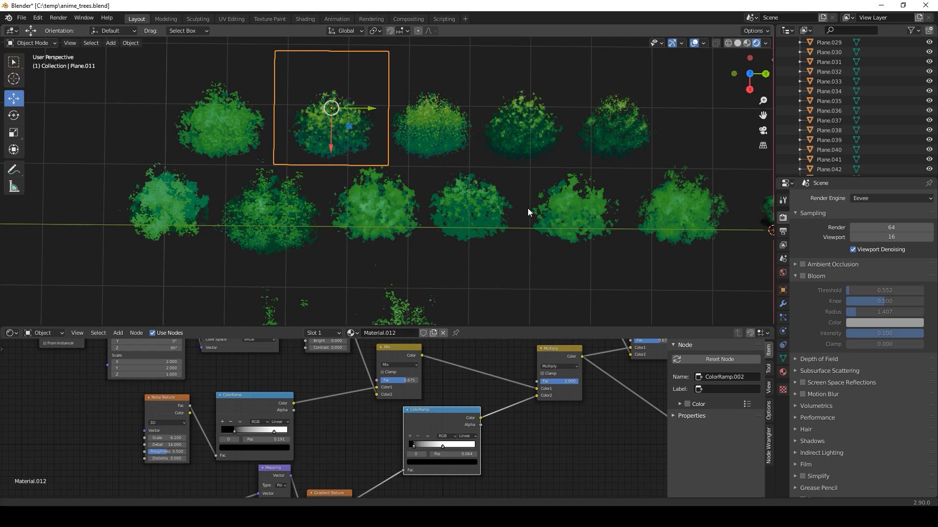
shift+middle_drag(527, 208, 465, 202)
shift+middle_drag(250, 186, 289, 183)
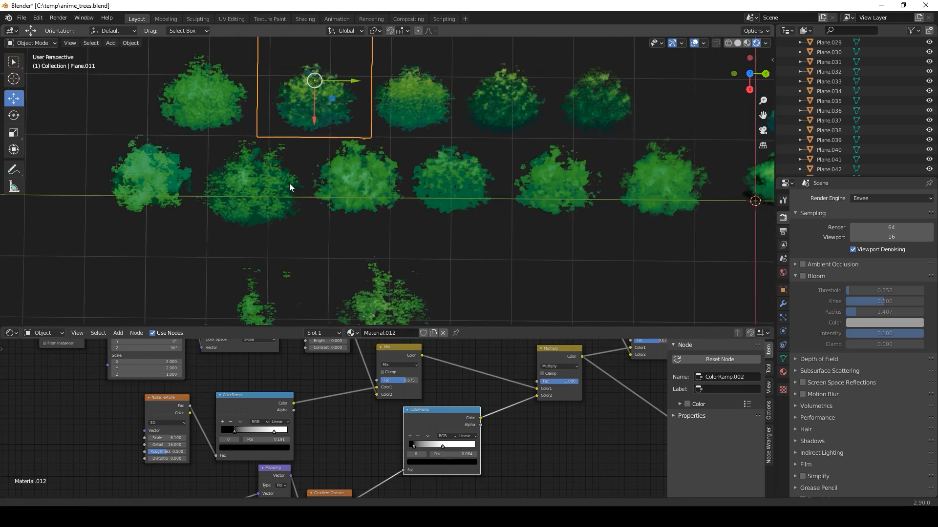
scroll(330, 185, up, 4)
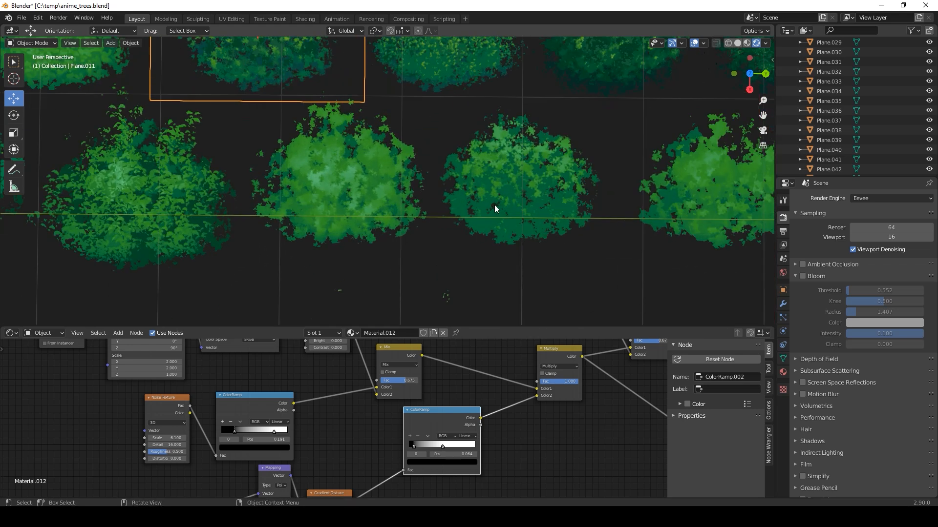
scroll(436, 203, down, 2)
shift+middle_drag(373, 173, 357, 204)
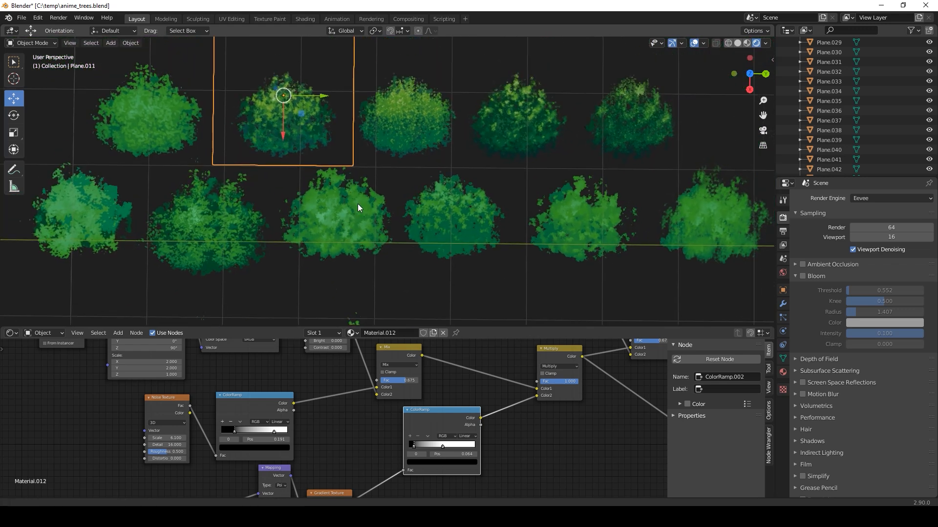
scroll(355, 205, down, 1)
scroll(353, 206, up, 4)
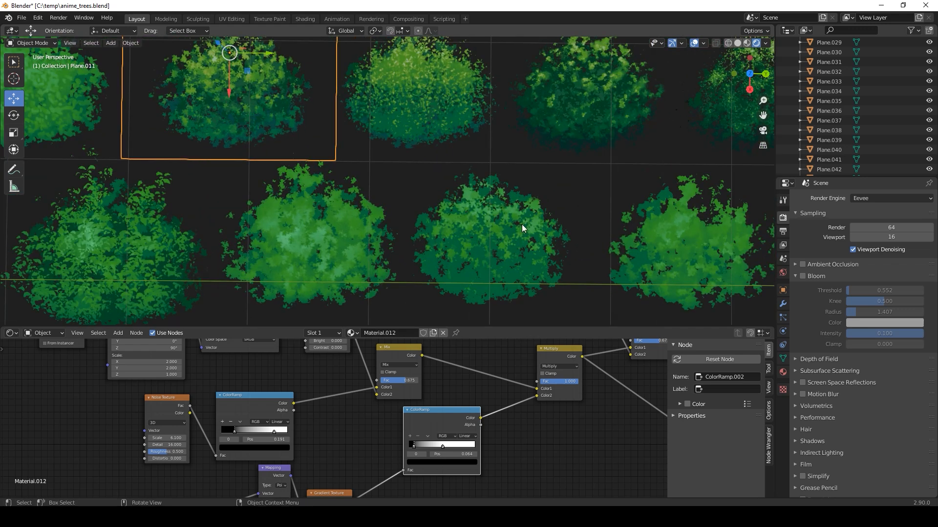
shift+middle_drag(420, 231, 440, 209)
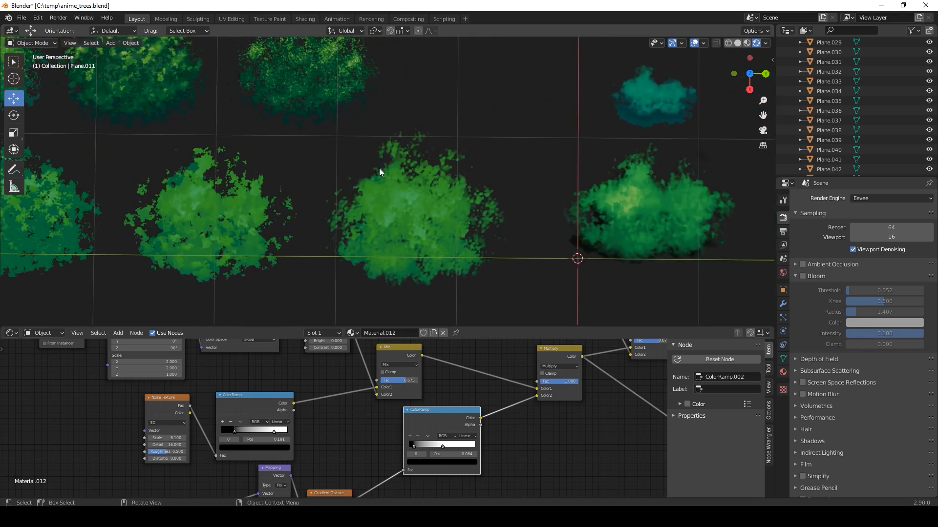
shift+middle_drag(257, 172, 331, 239)
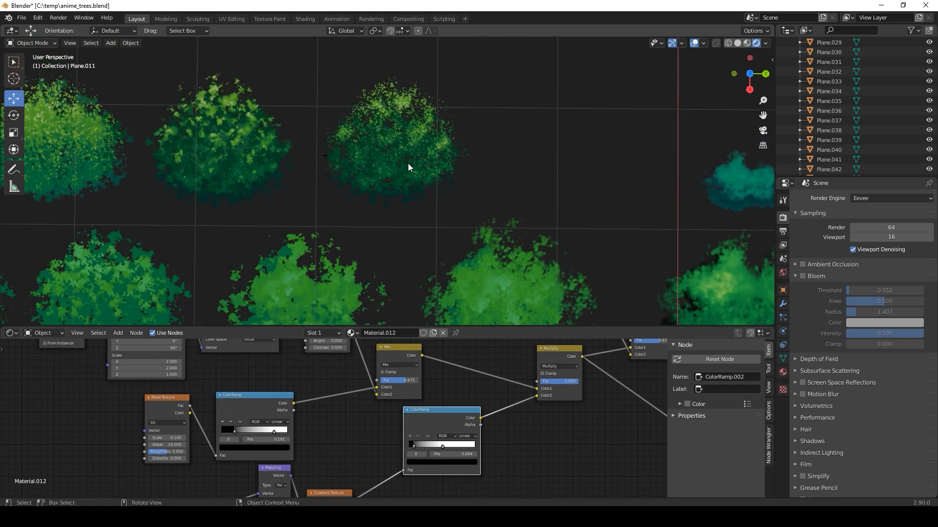
scroll(136, 190, down, 3)
shift+middle_drag(135, 191, 386, 105)
shift+middle_drag(373, 222, 382, 149)
- Examine the sparse Material.048 leaf plane below the rows and compare it with the fuller leafy bush beside it
click(297, 243)
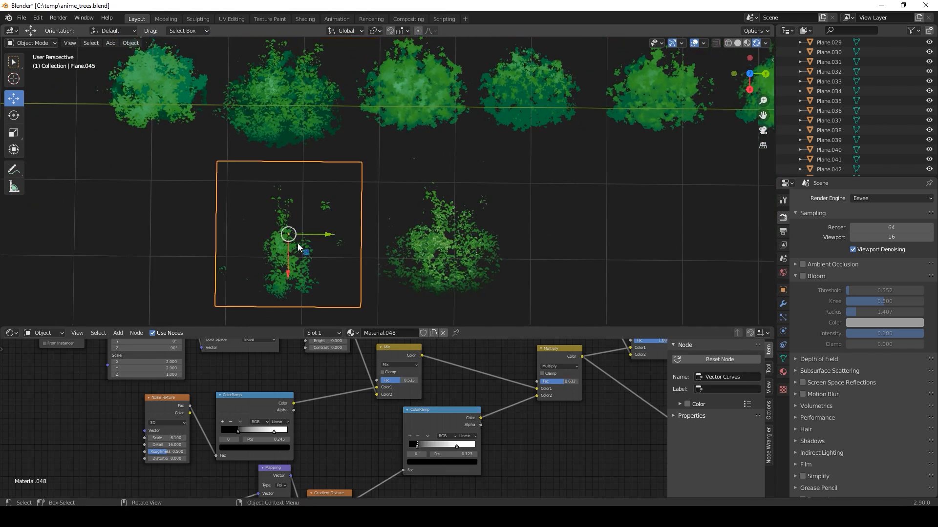
scroll(345, 247, up, 4)
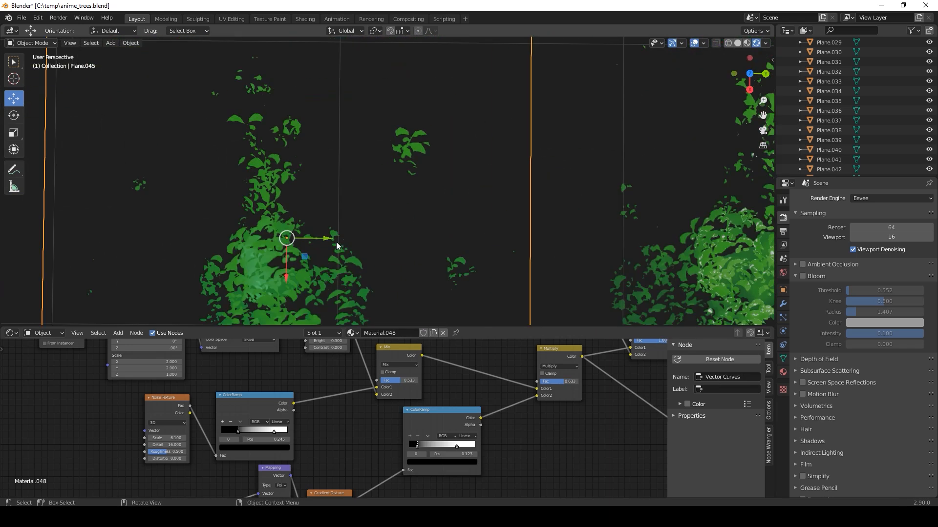
scroll(338, 241, down, 1)
shift+middle_drag(338, 241, 335, 220)
scroll(332, 215, down, 2)
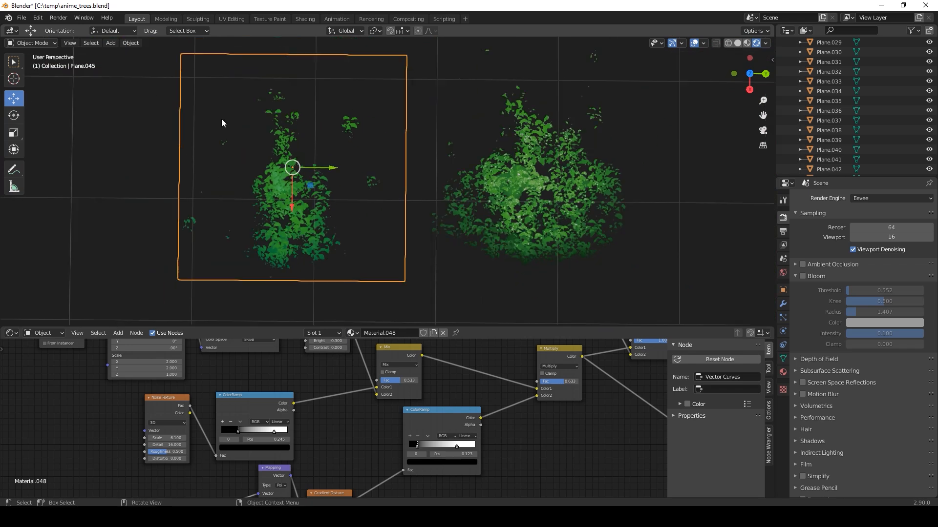
shift+middle_drag(395, 113, 391, 163)
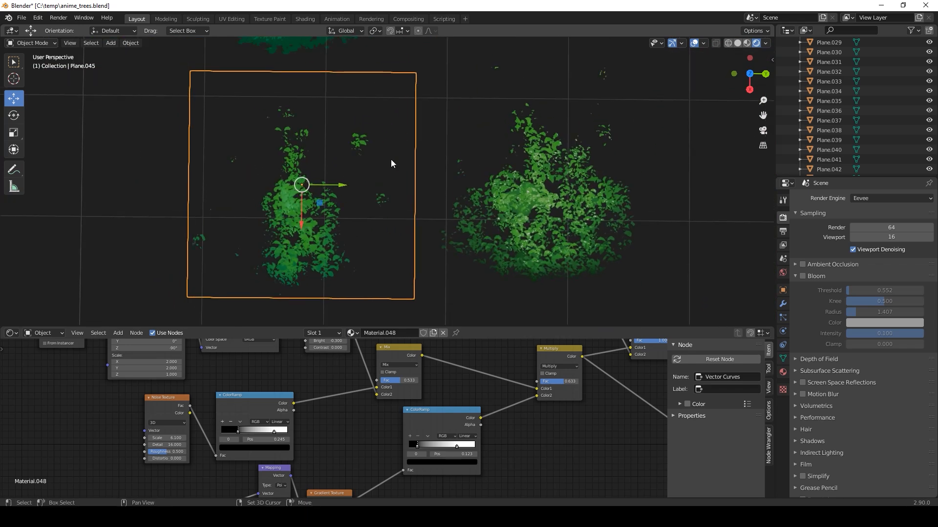
scroll(380, 150, down, 2)
shift+middle_drag(371, 106, 388, 95)
- Try moving the Material.008 foliage plane away from the layered bush, and undo the move
click(351, 104)
middle_drag(344, 122, 434, 130)
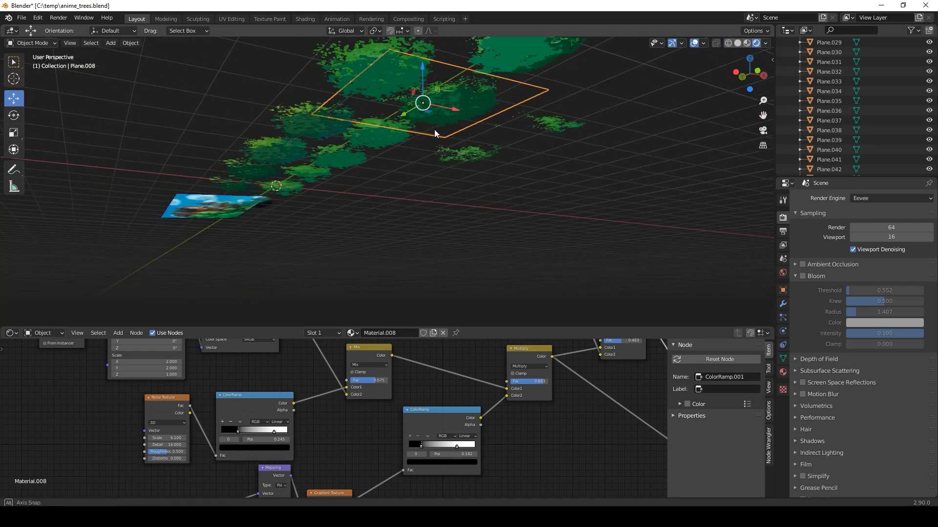
drag(423, 85, 466, 98)
key(ctrl+z)
- Select the Material.050 leaf plane of the layered bush and view it among the full set of bushes
middle_drag(465, 97, 402, 214)
click(359, 203)
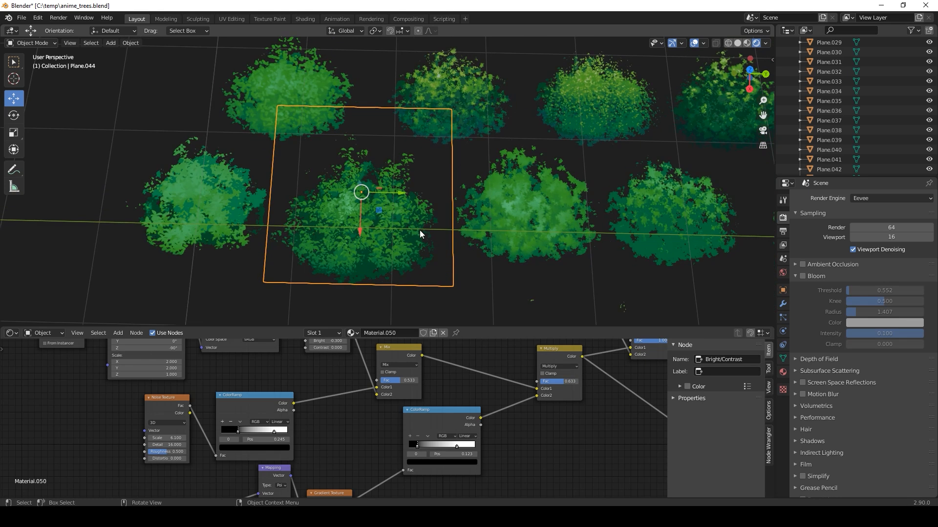
scroll(420, 230, down, 3)
shift+middle_drag(516, 231, 414, 228)
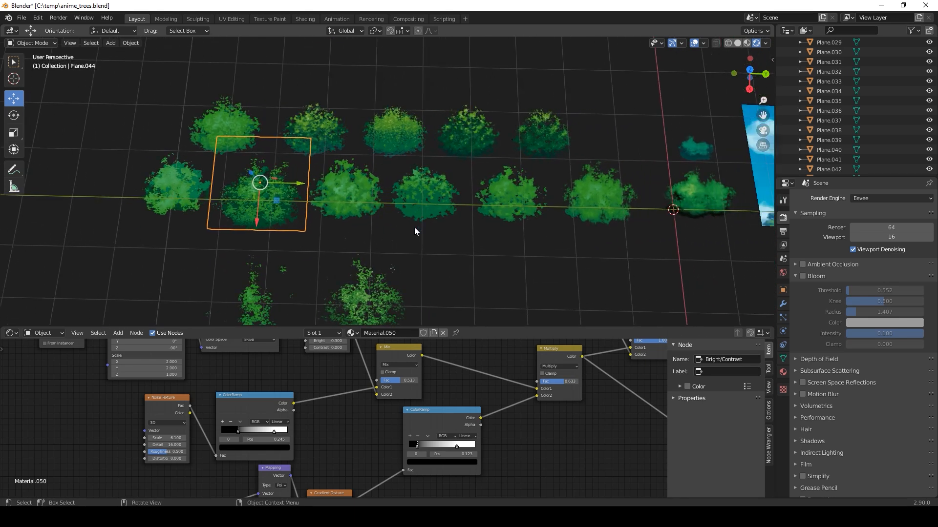